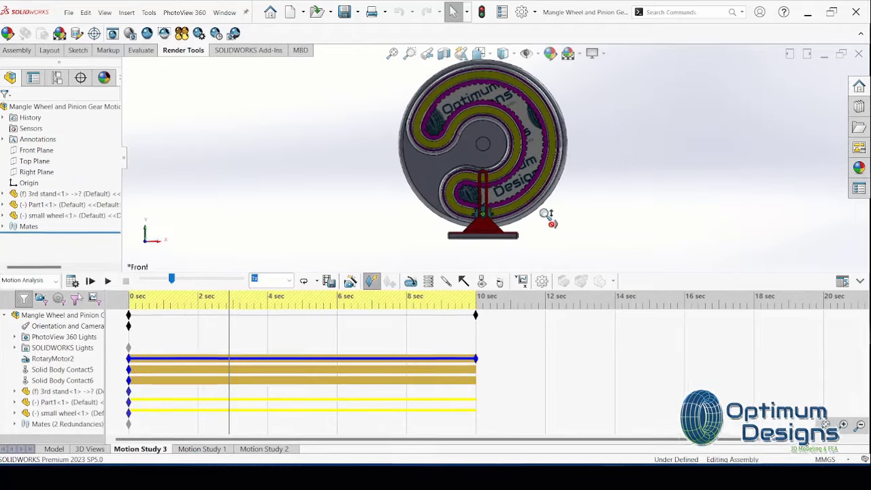
Close the mangle wheel motion study and start a new empty part, Part3.
scroll(549, 221, "down", 2)
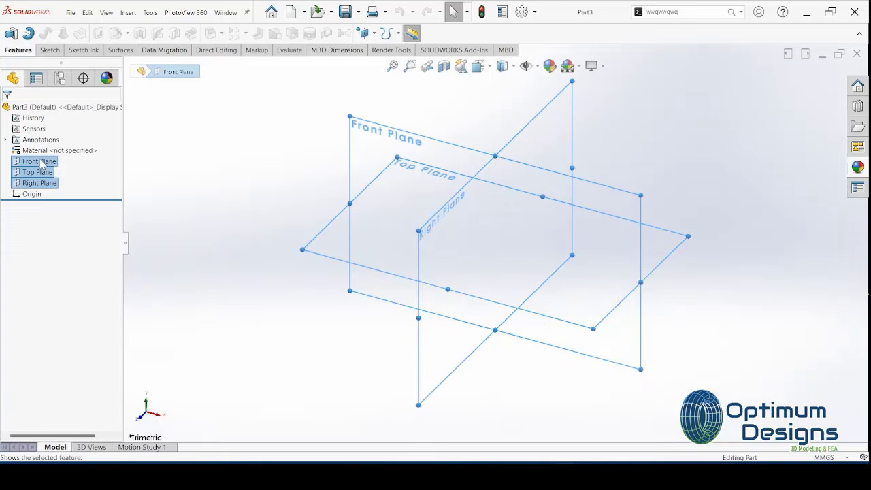
Start a sketch on the Front Plane, viewed normal, and draw a circle centred on the origin.
right_click(41, 163)
left_click(59, 146)
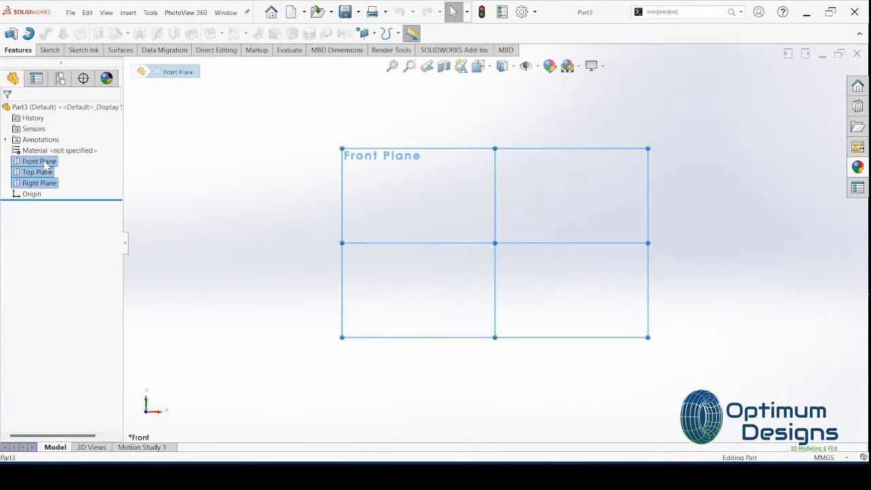
left_click(46, 165)
left_click(65, 147)
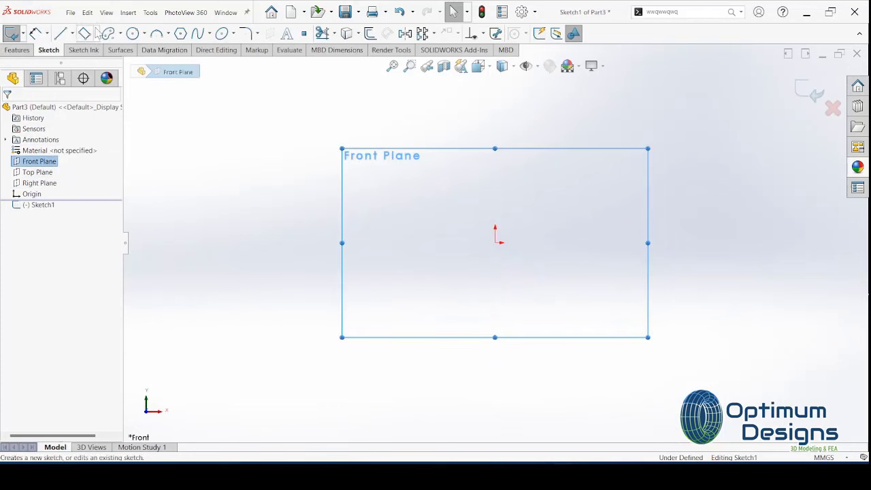
left_click(132, 33)
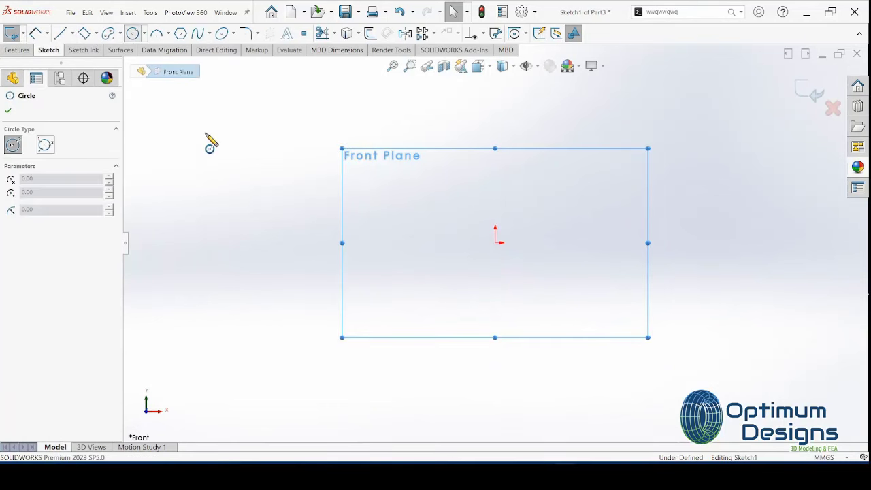
left_click(495, 243)
left_click(408, 329)
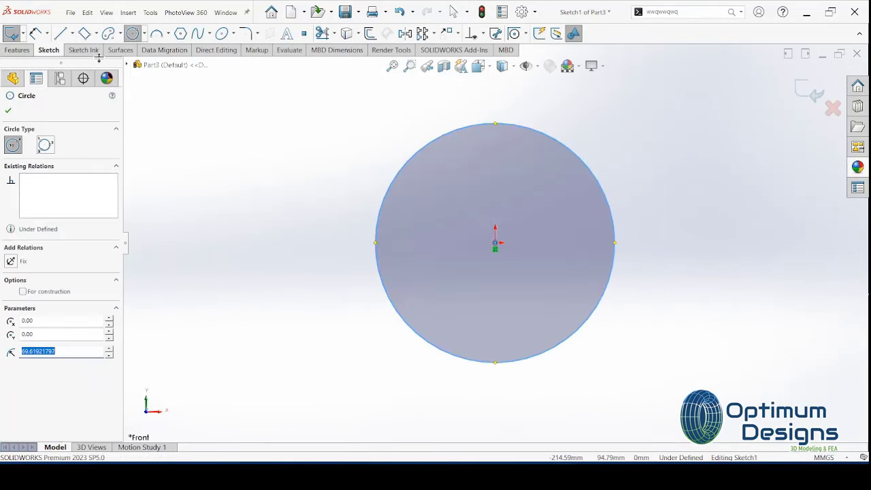
Dimension the circle's diameter to 120 mm.
left_click(36, 34)
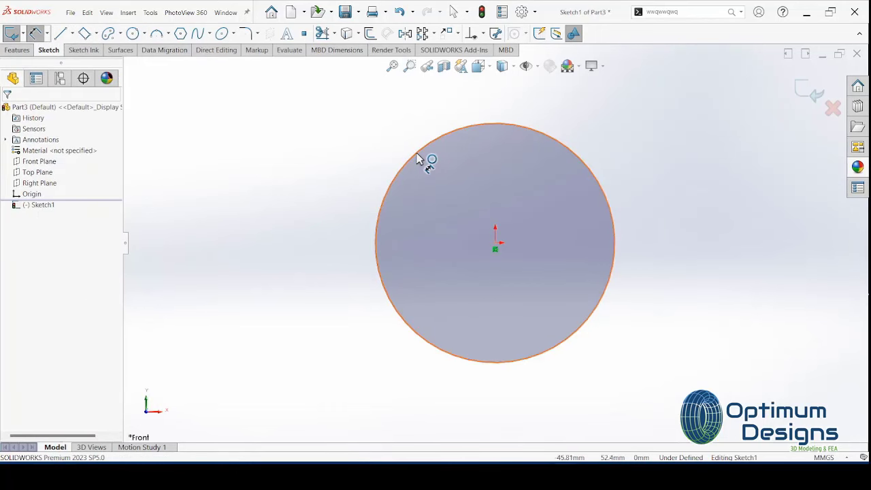
left_click(416, 154)
left_click(295, 221)
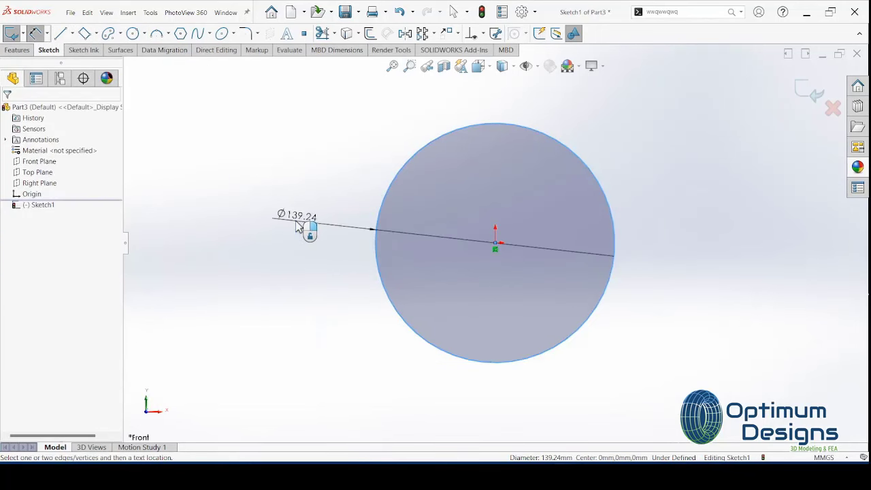
type("1")
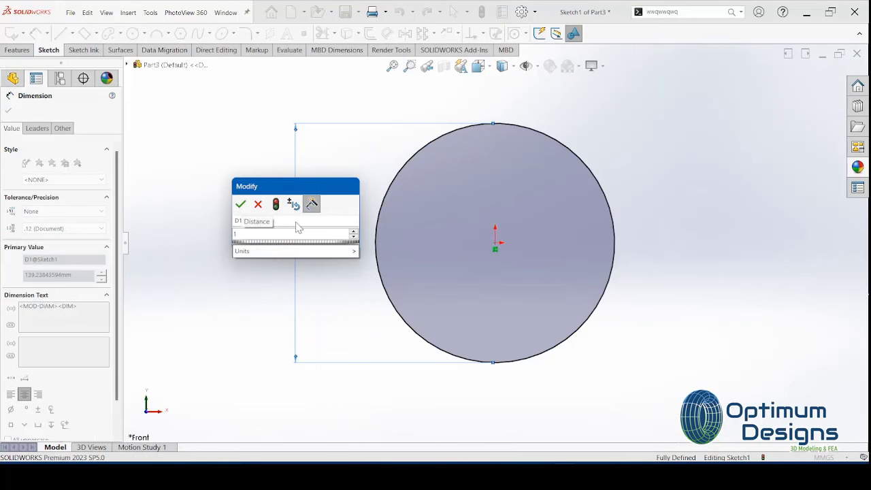
type("20.0")
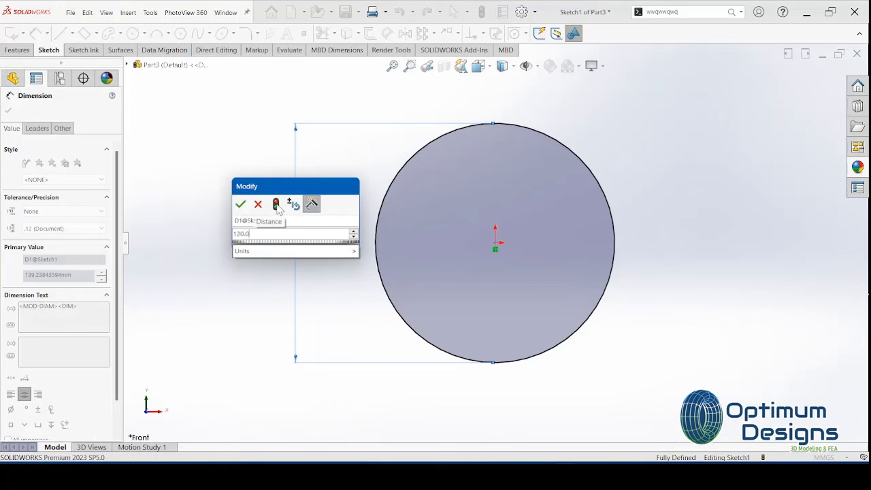
left_click(241, 204)
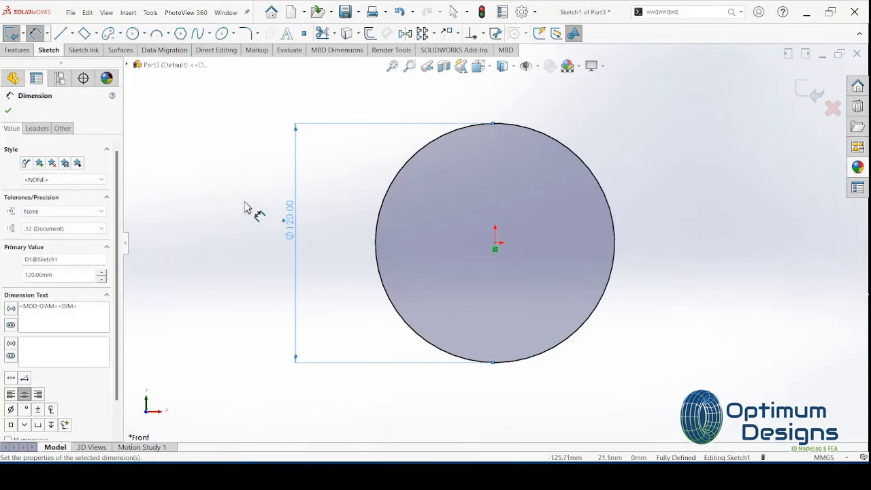
left_click(8, 110)
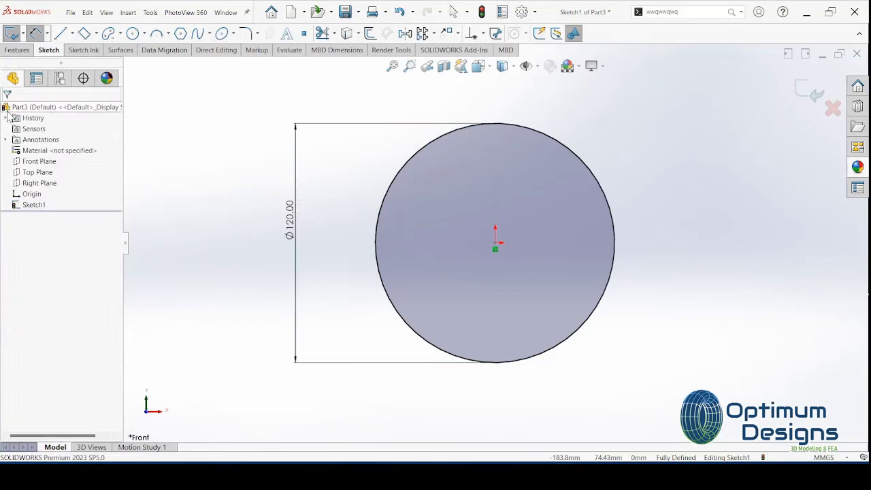
Extrude the circle Blind to a depth of 12 mm.
left_click(17, 50)
left_click(10, 33)
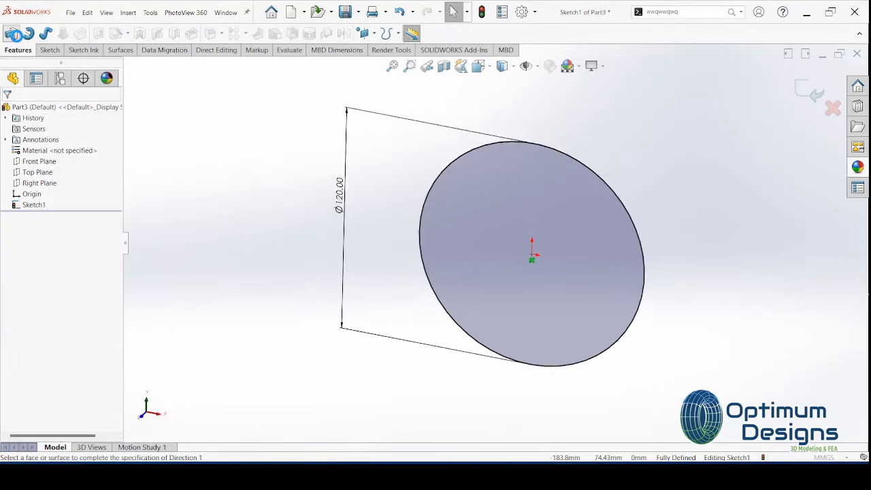
left_click(75, 173)
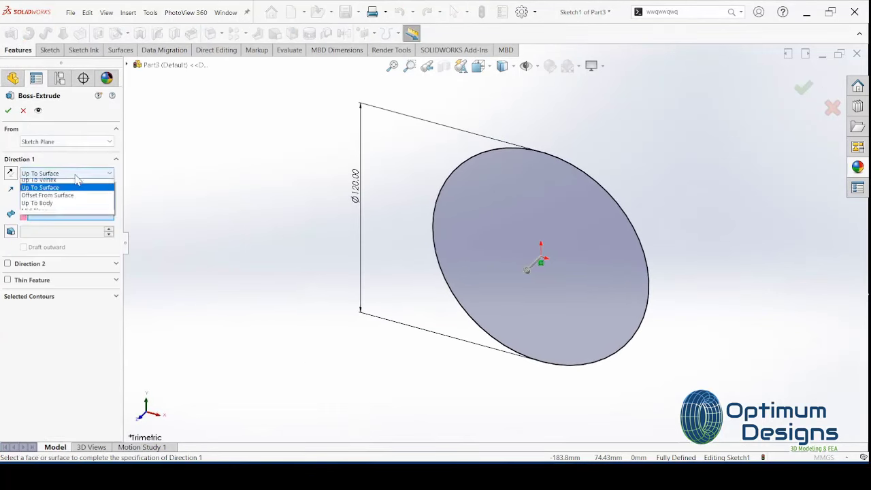
left_click(75, 180)
type("12")
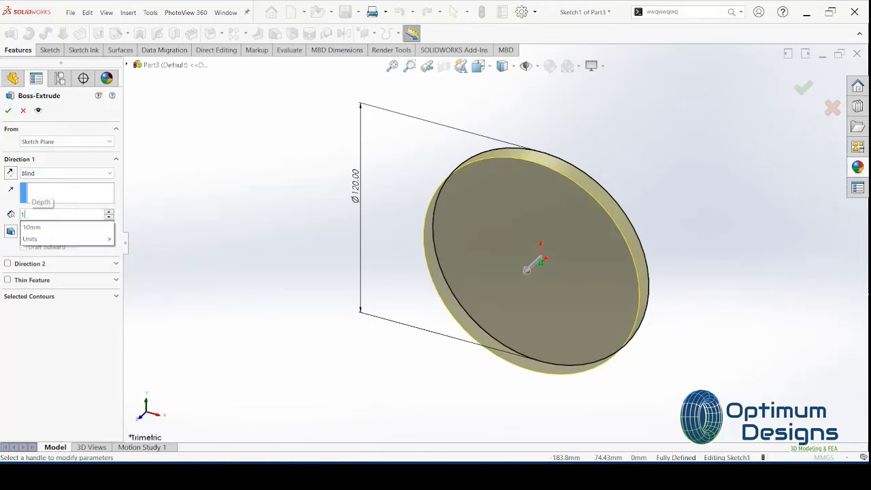
key("Return")
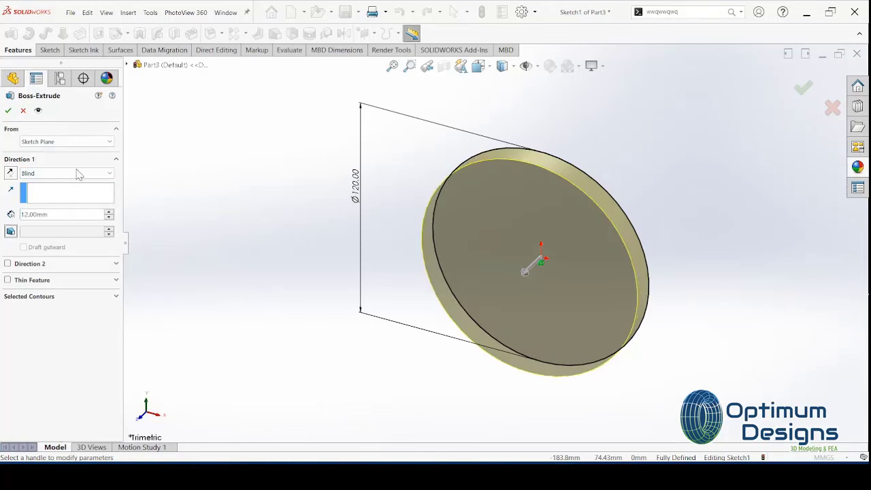
left_click(8, 111)
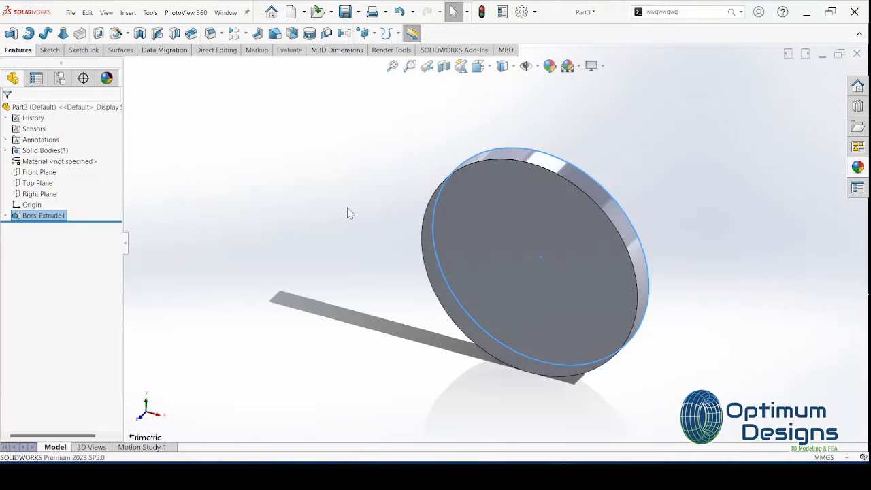
Select the disc's front face and view it normal to the screen.
left_click(531, 237)
right_click(531, 235)
left_click(617, 218)
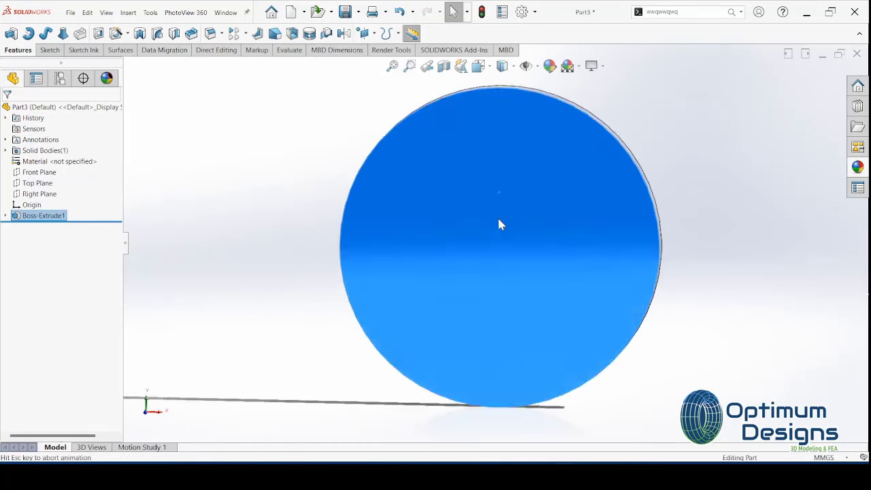
right_click(497, 215)
Start a sketch on the disc face with a horizontal centreline and an upper-left slanted centreline from the centre.
left_click(501, 202)
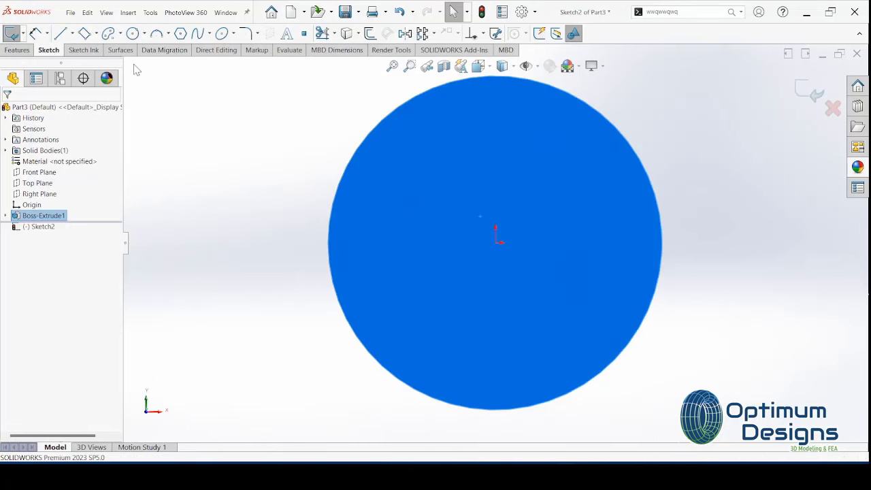
left_click(73, 34)
left_click(87, 59)
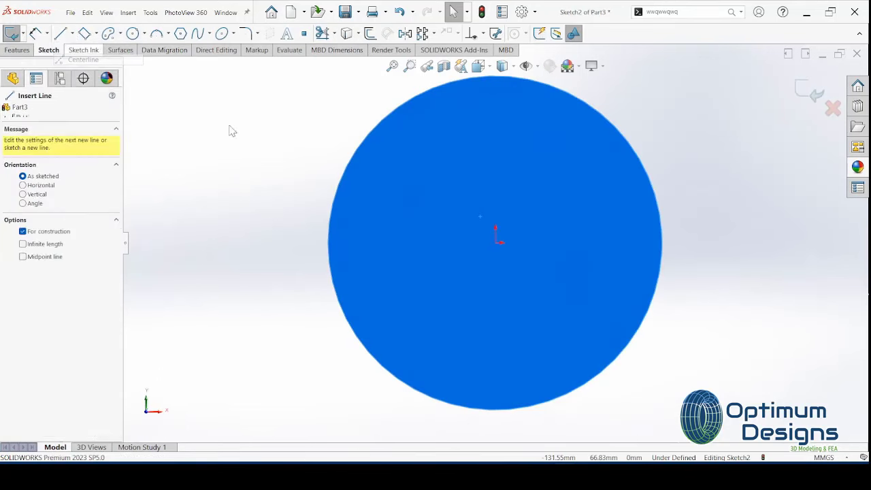
left_click(330, 244)
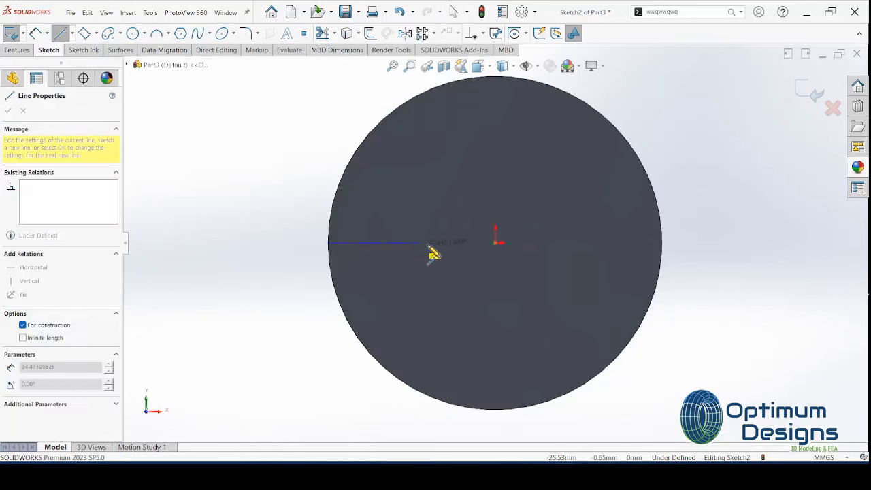
left_click(495, 243)
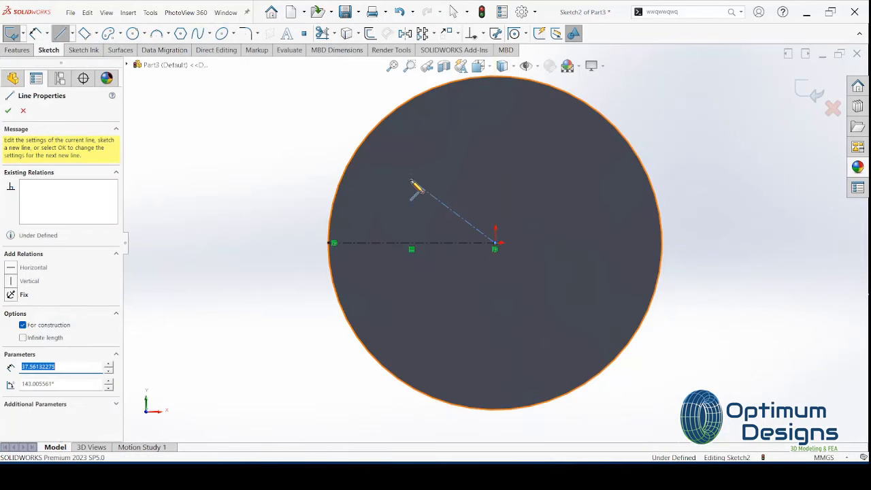
left_click(411, 182)
key("Escape")
key("space")
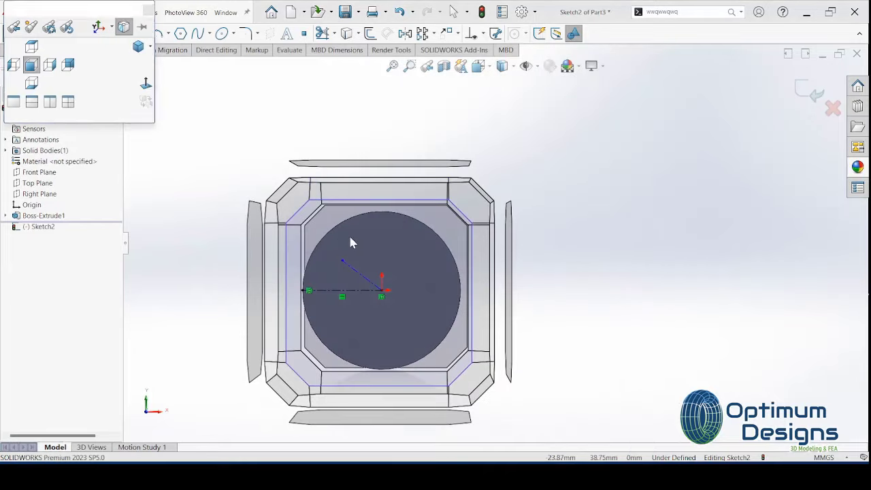
left_click(31, 65)
Add a second centreline from the centre down and to the left.
left_click(71, 34)
left_click(83, 59)
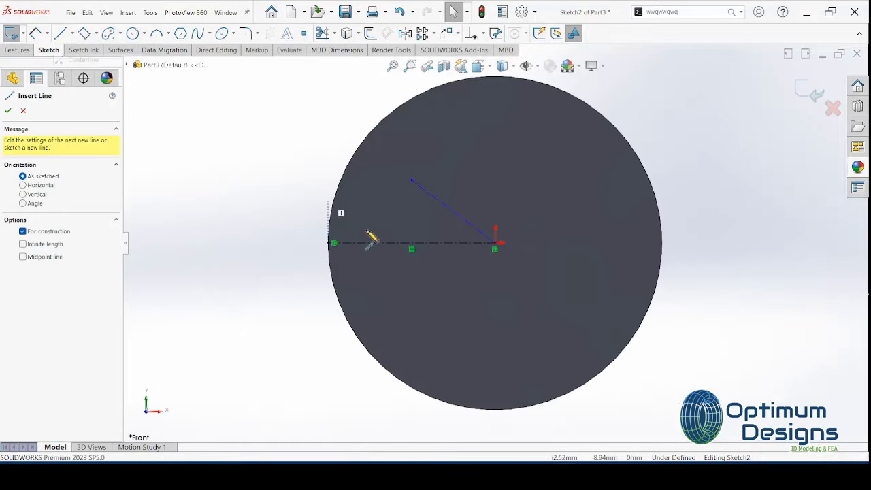
left_click(496, 243)
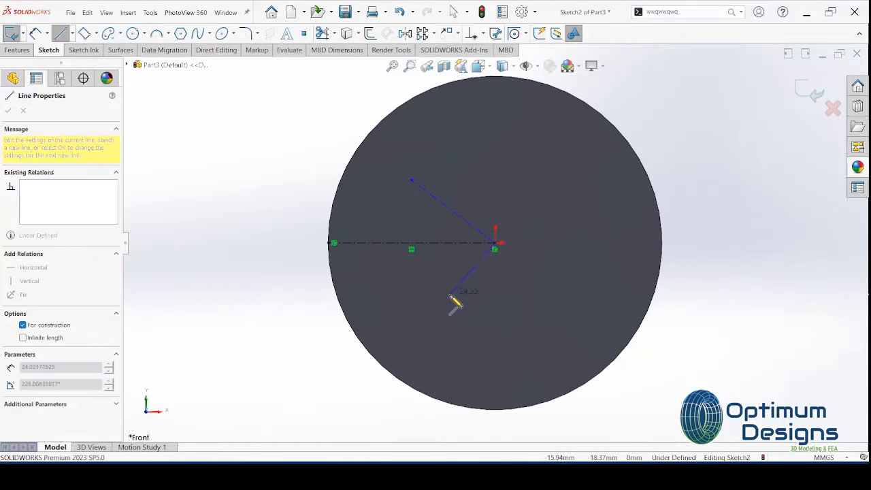
left_click(405, 309)
key("Escape")
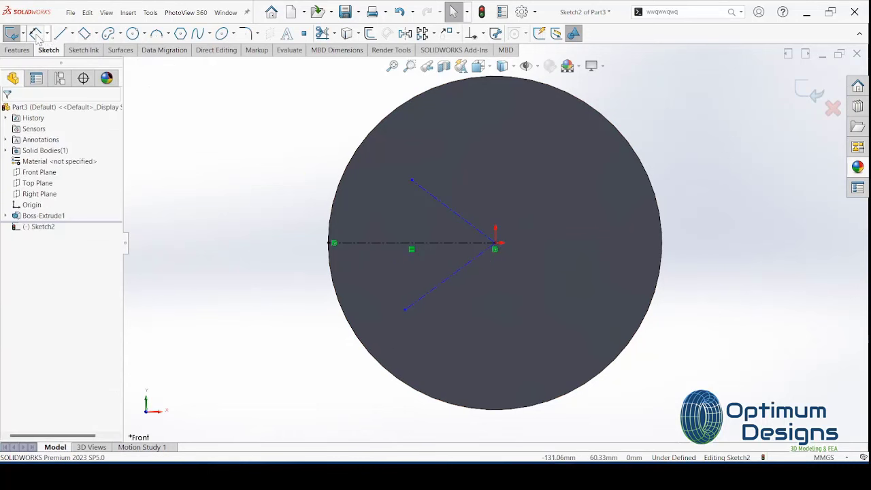
Dimension the upper slanted line to 37 mm and 45° from the horizontal centreline.
left_click(36, 35)
left_click(452, 211)
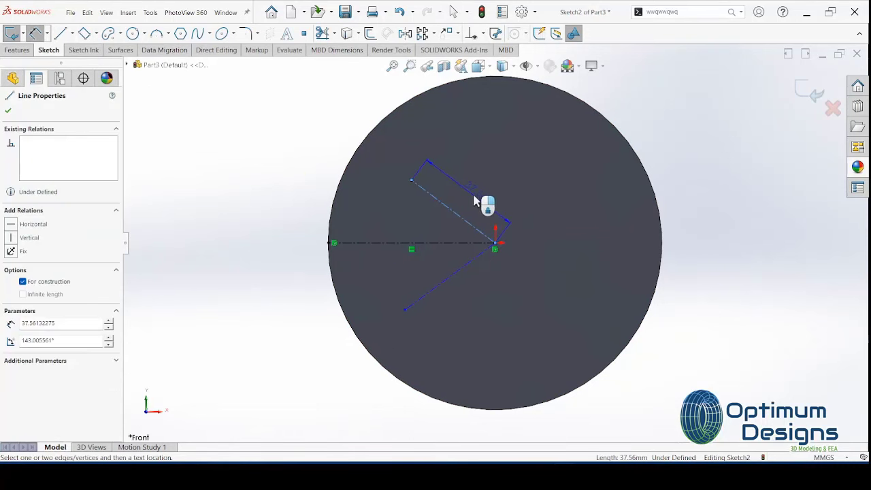
left_click(476, 199)
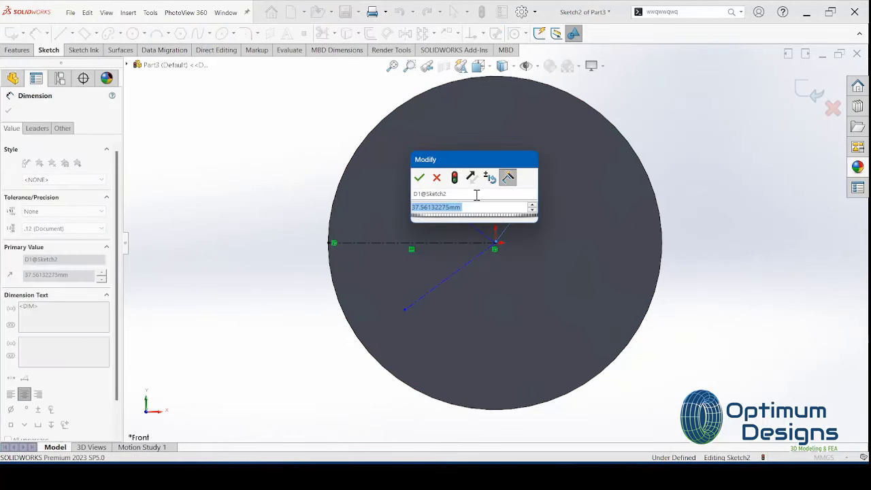
type("37")
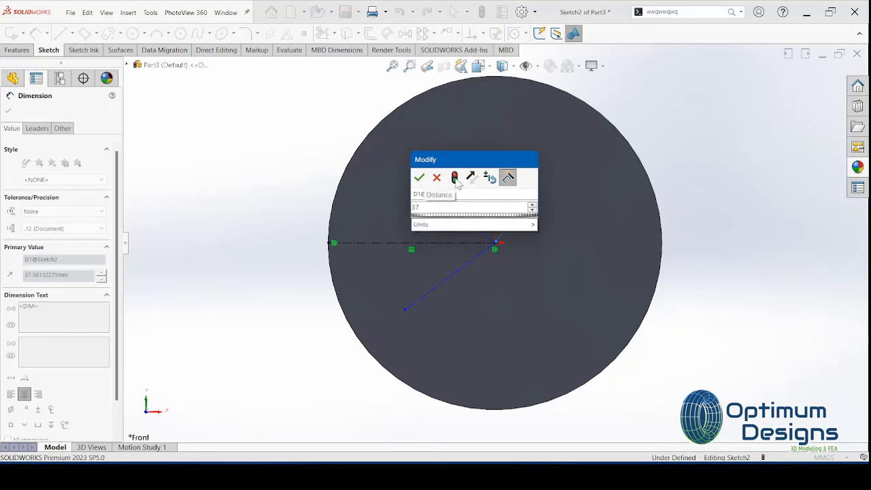
left_click(419, 178)
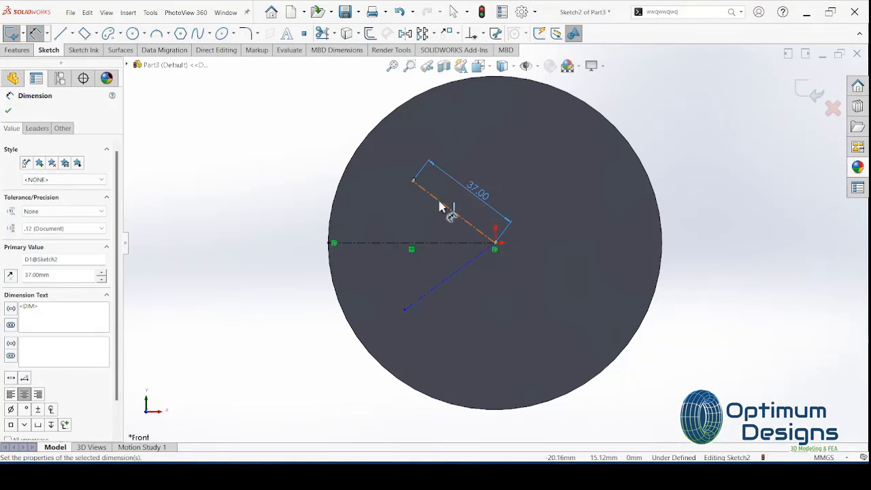
left_click_drag(457, 221, 446, 243)
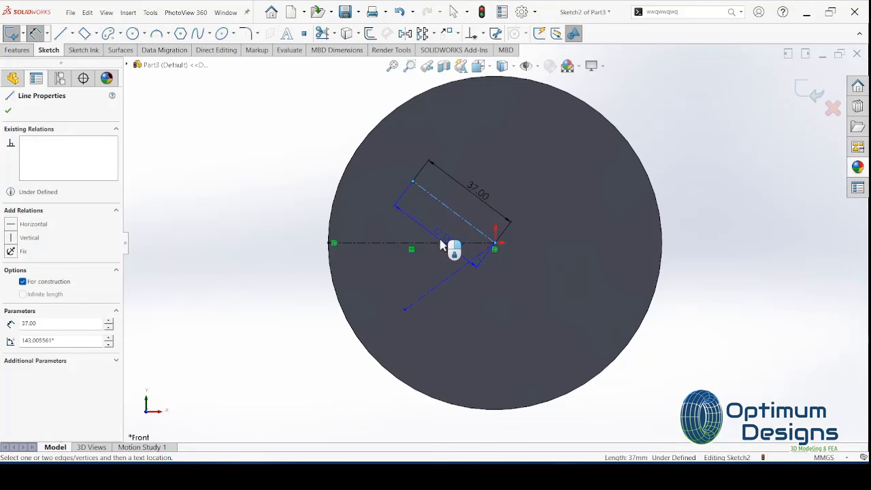
left_click(438, 243)
left_click(418, 227)
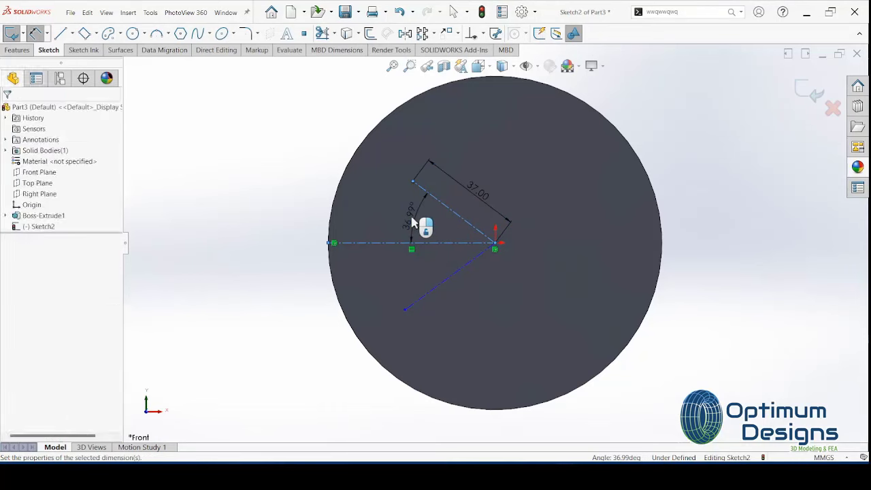
type("45")
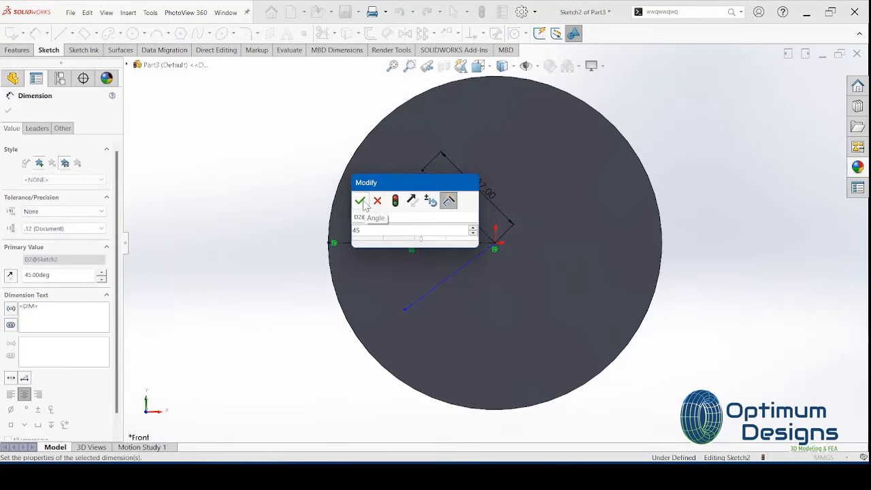
left_click(360, 200)
key("Escape")
Make the two construction lines Equal and Perpendicular.
left_click(480, 230)
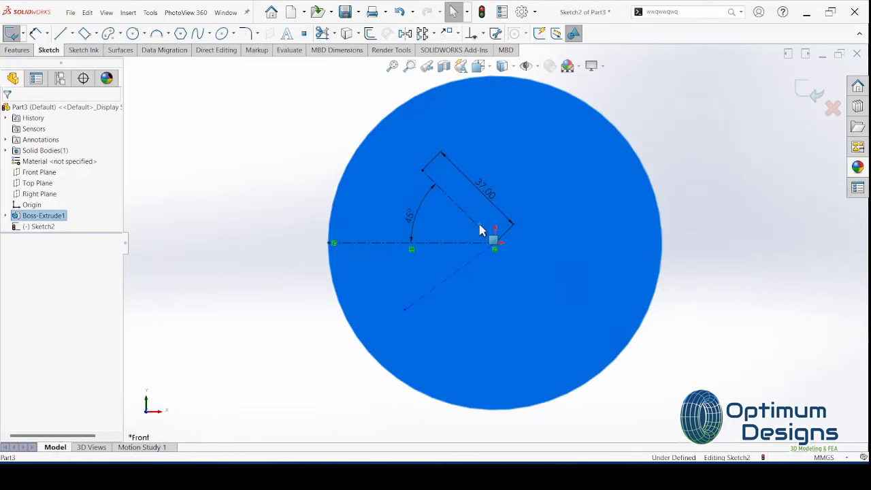
left_click(476, 225)
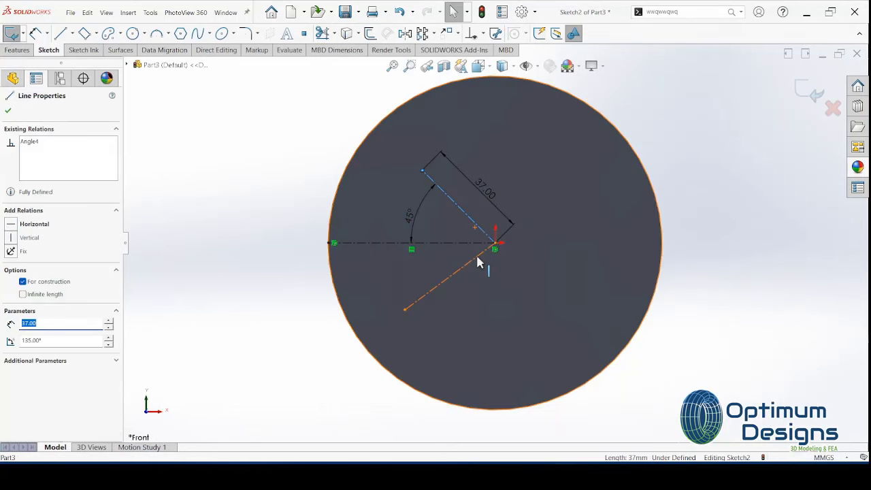
left_click(477, 262, "ctrl")
left_click(12, 339)
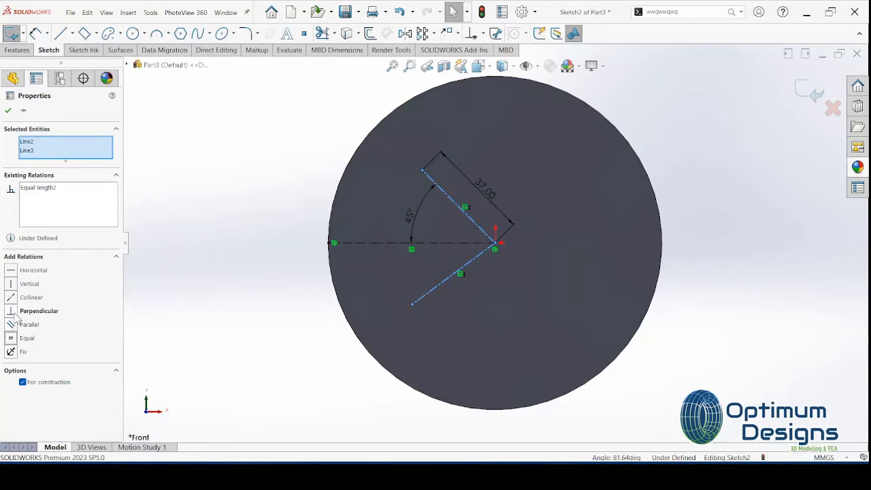
left_click(12, 311)
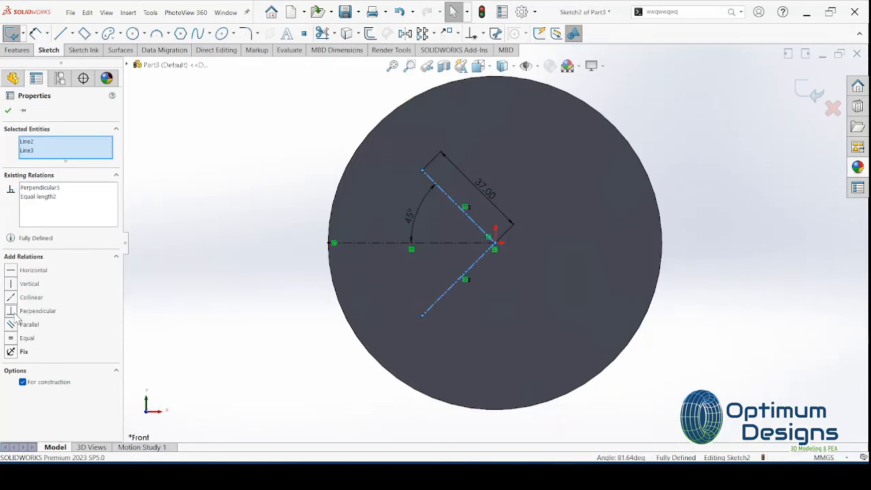
left_click(9, 111)
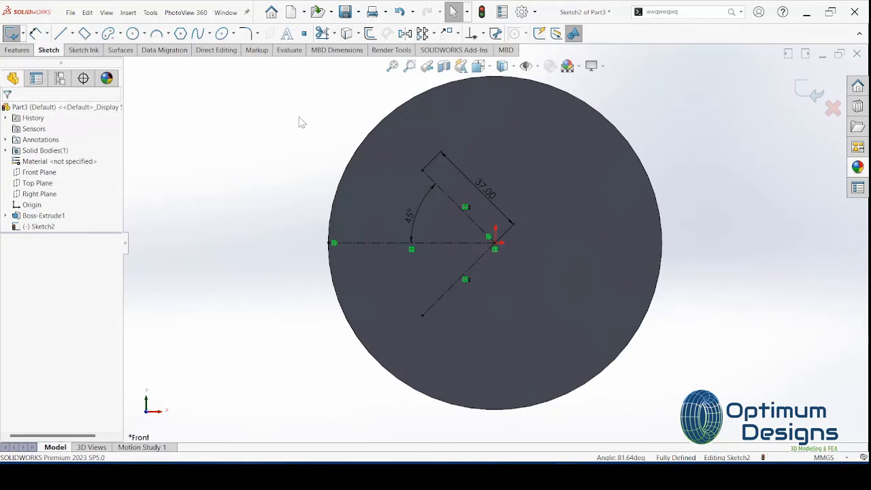
Draw a centerpoint arc slot around the disc centre between the construction line ends.
left_click(109, 33)
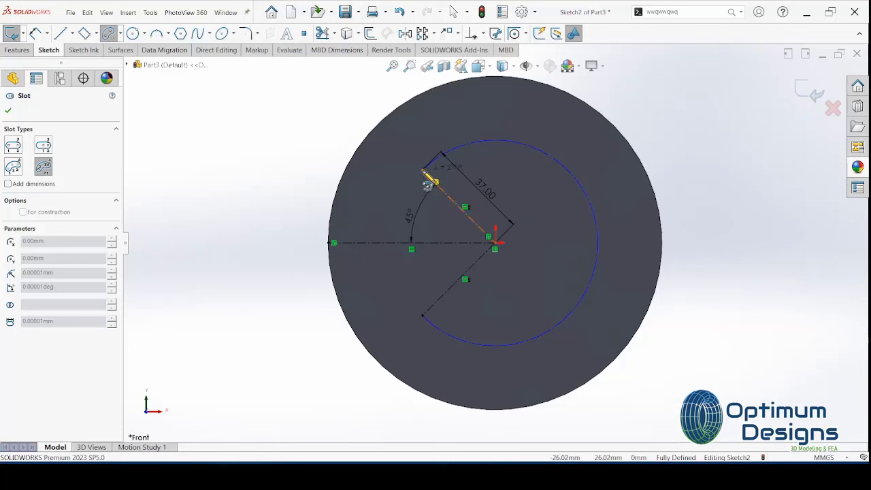
left_click(423, 175)
left_click(431, 135)
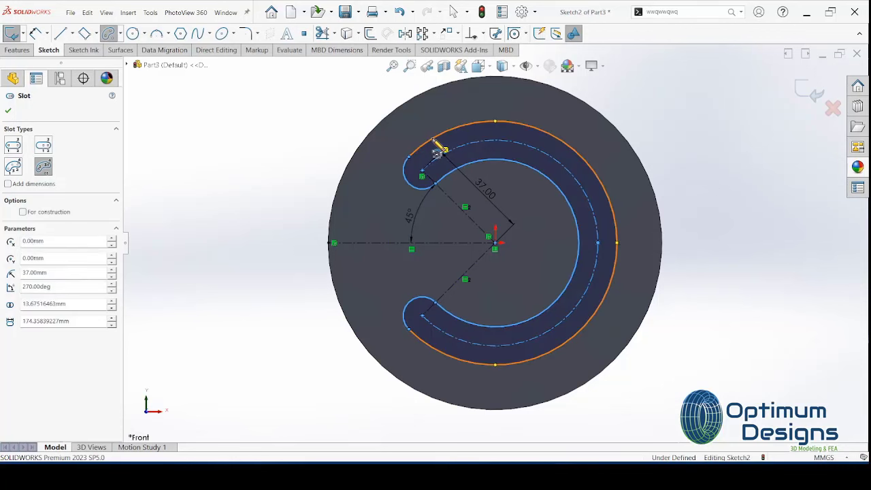
left_click(35, 33)
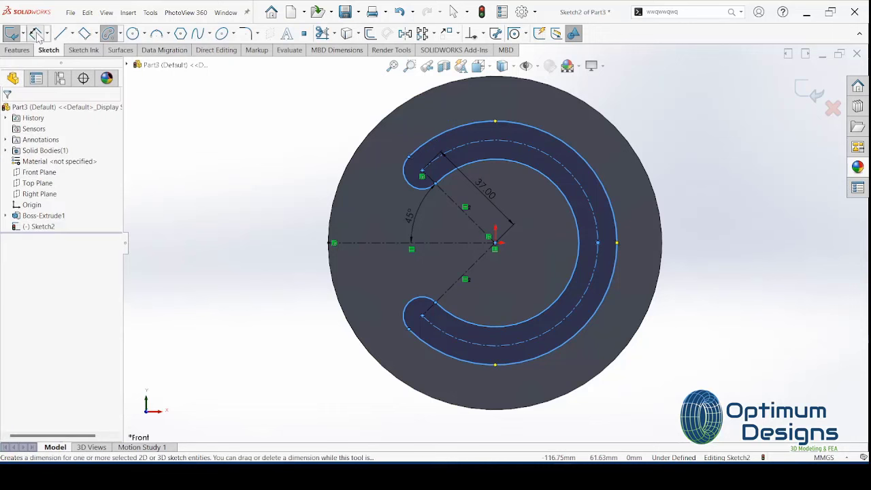
Dimension the slot's end arc to R10 mm.
left_click(416, 304)
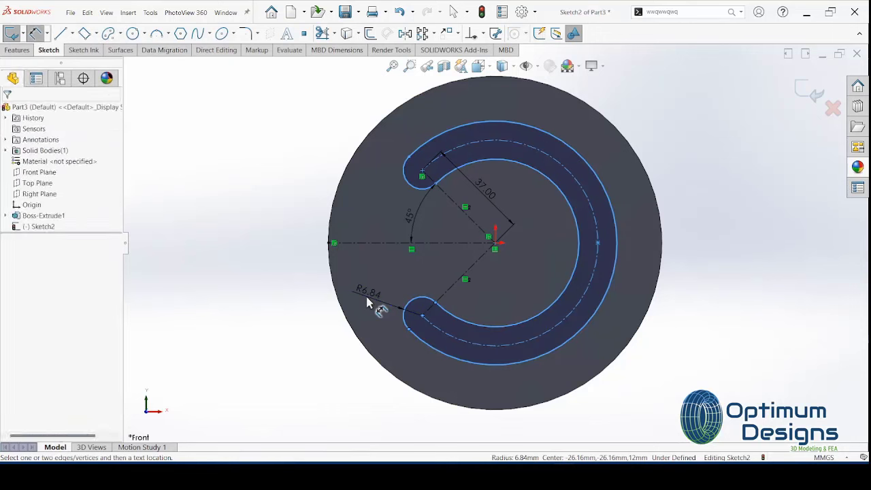
left_click(368, 301)
type("10")
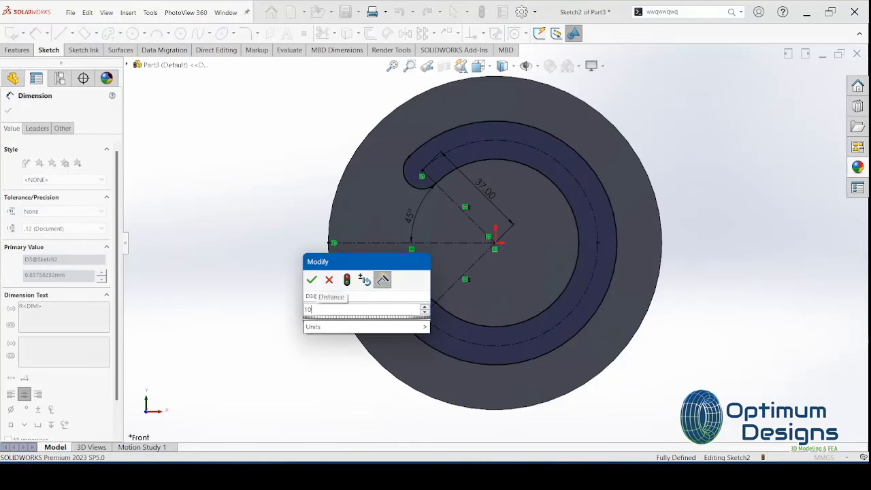
type(".0")
left_click(346, 280)
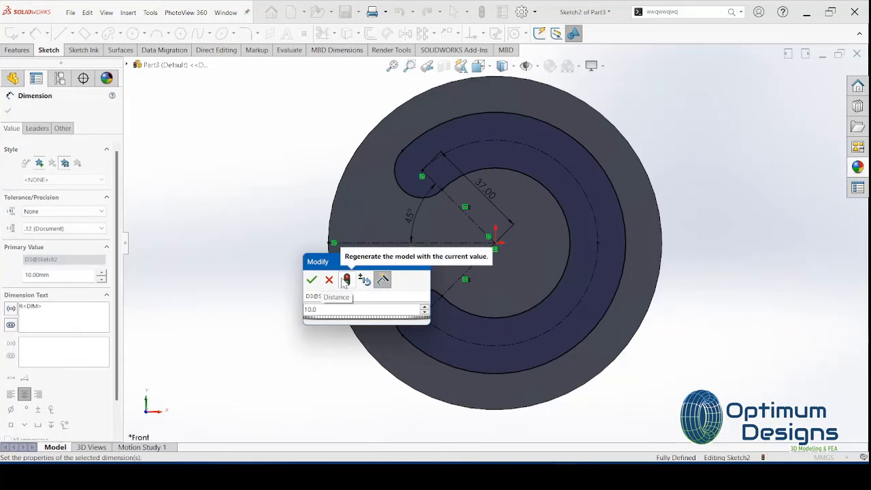
left_click(311, 280)
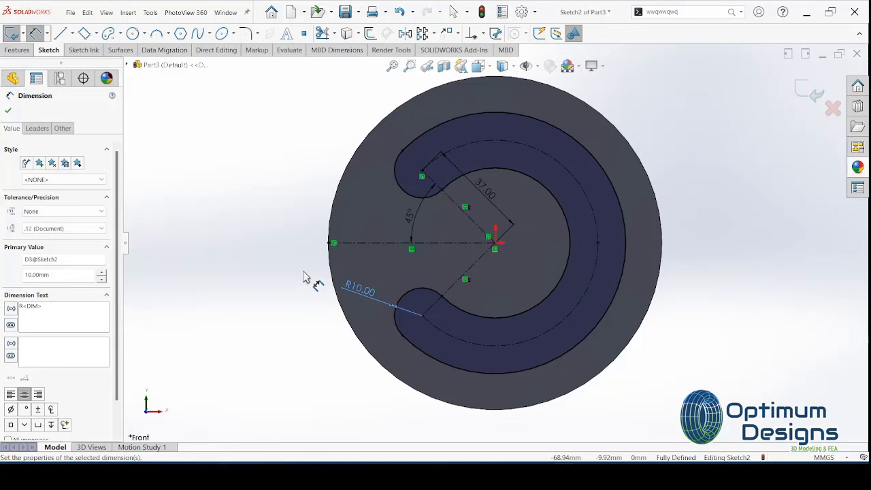
left_click(8, 112)
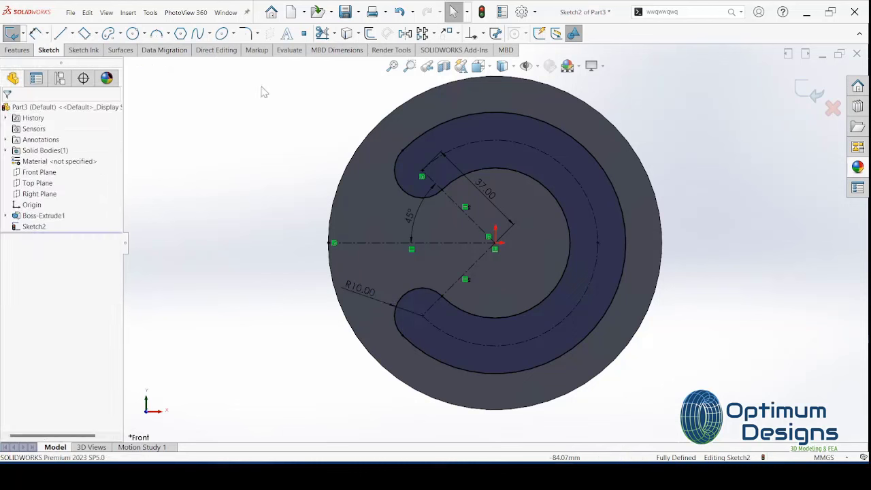
Offset the whole slot contour outward by 5 mm.
left_click(370, 33)
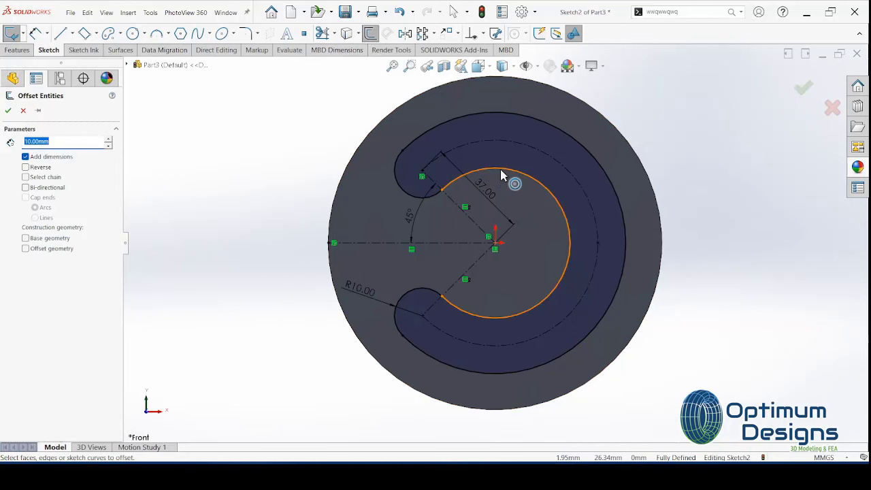
left_click(500, 176)
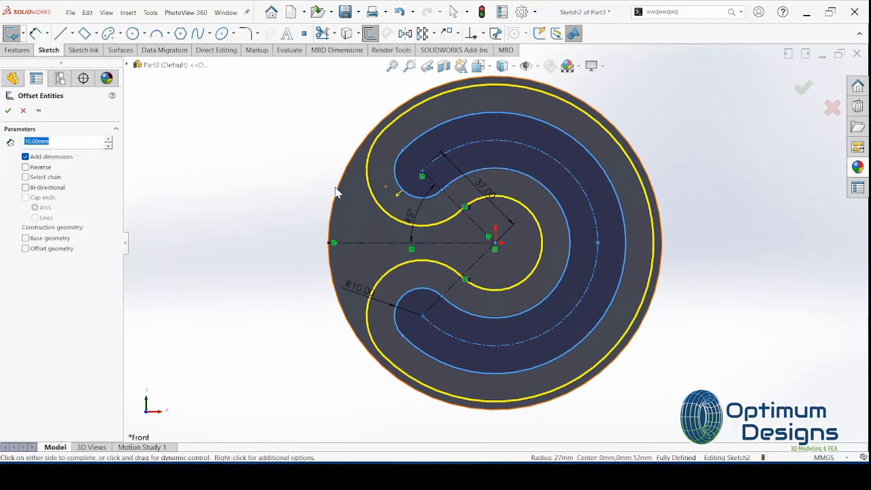
type("5")
key("Return")
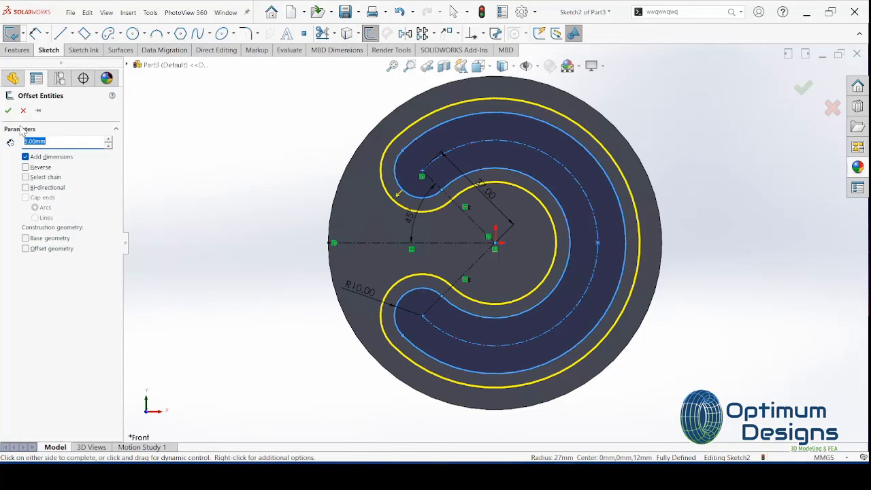
left_click(7, 110)
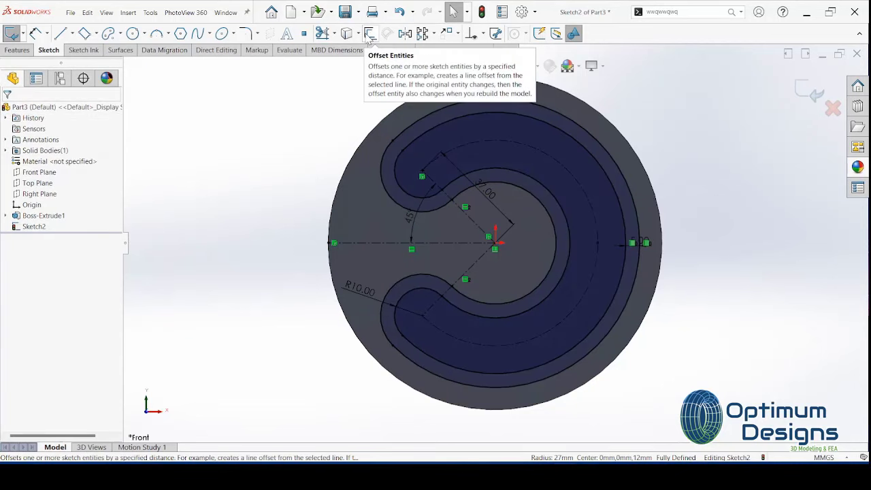
left_click(17, 50)
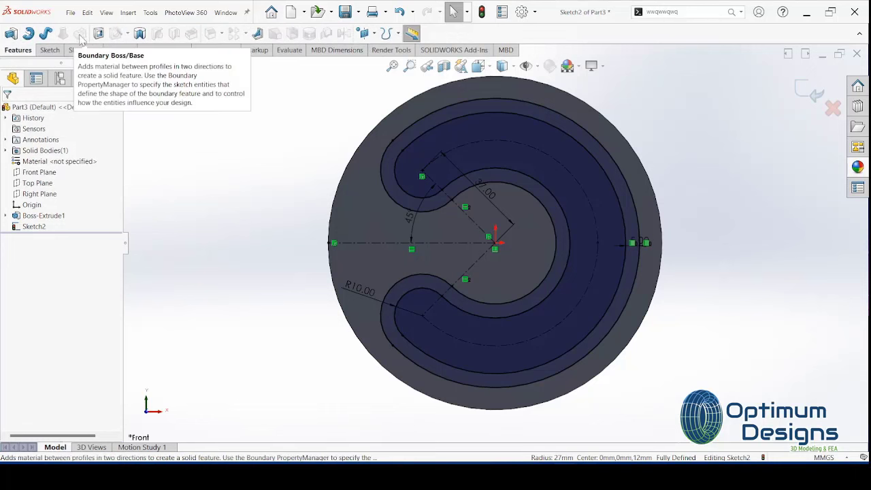
Extruded-cut the ring between slot and offset 5 mm deep, Blind.
left_click(98, 33)
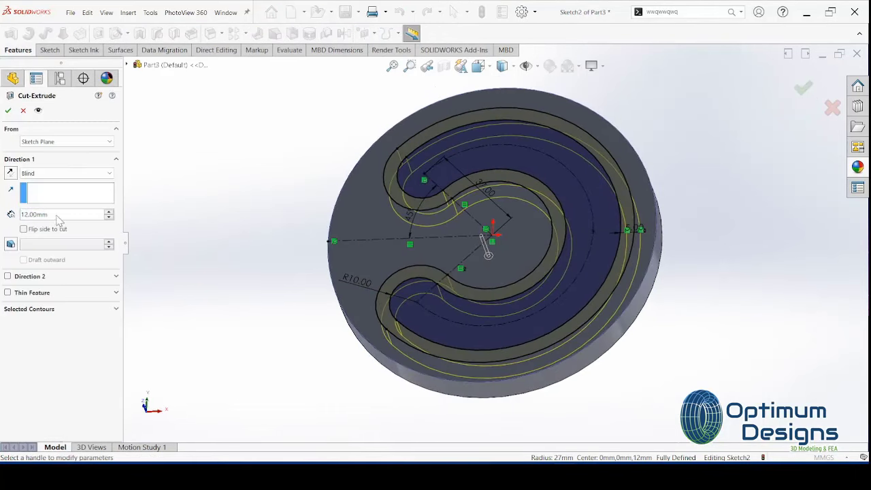
type("5")
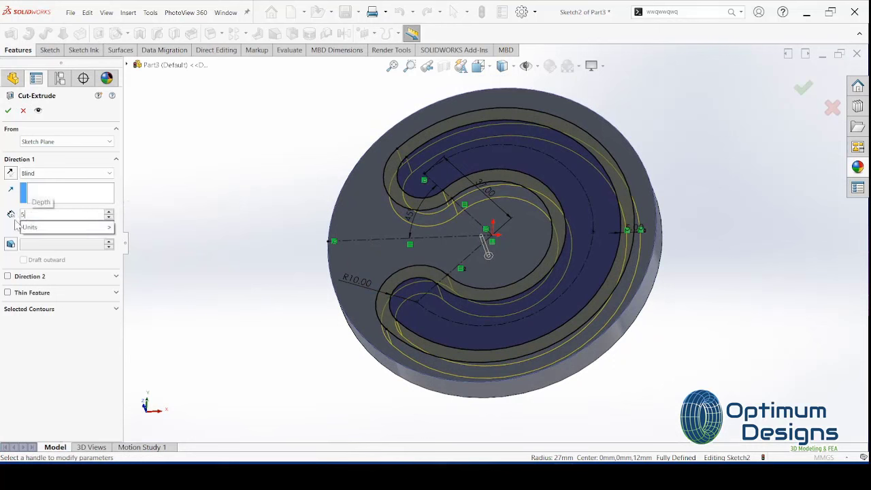
key("Return")
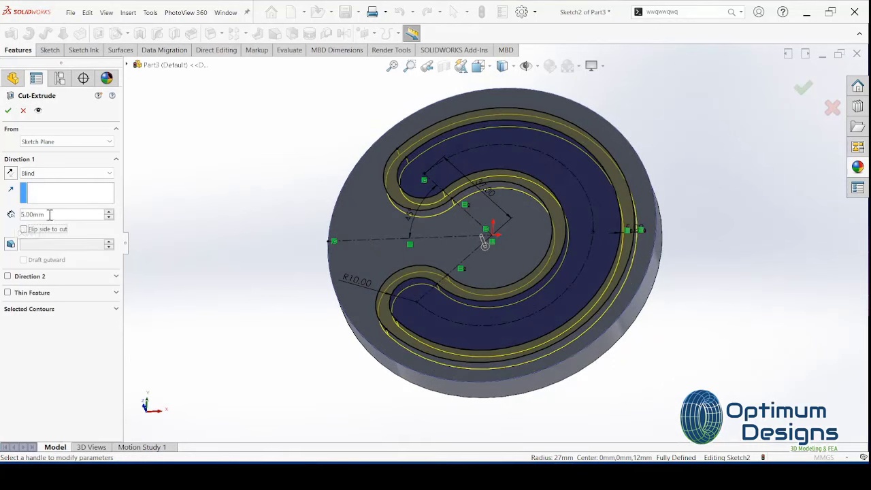
left_click(7, 112)
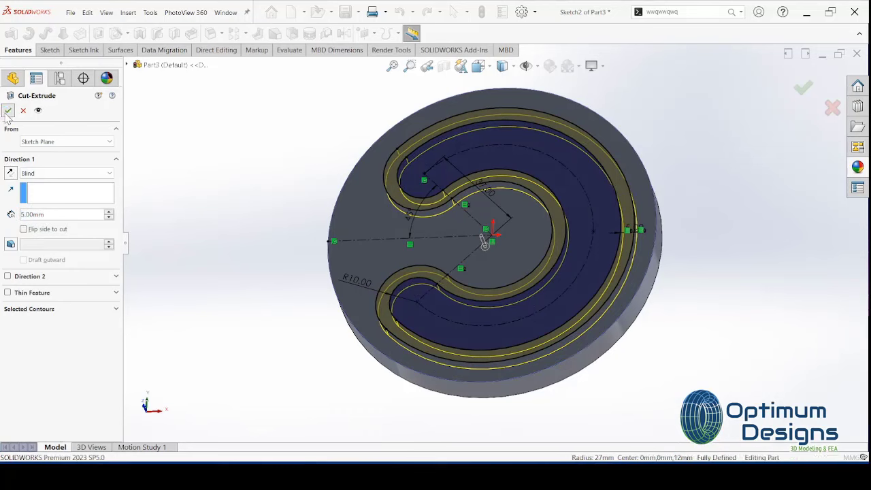
left_click(372, 243)
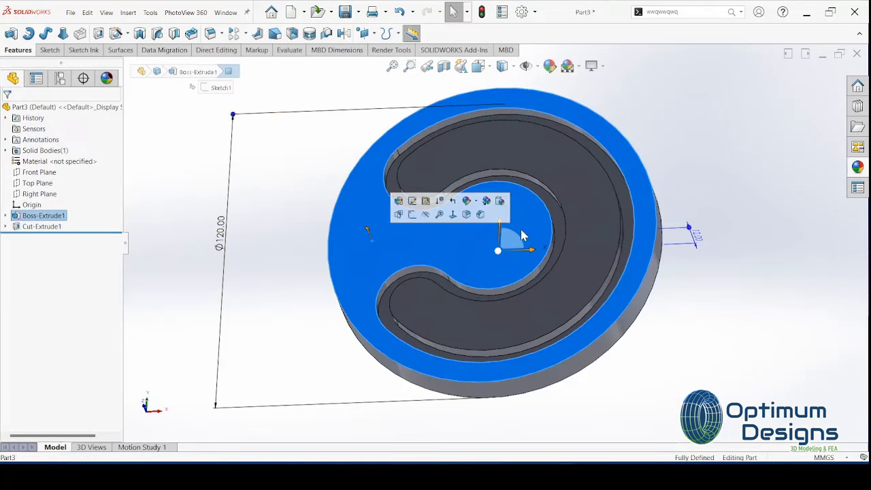
Start a new sketch on the disc's top face and convert the face edges into it.
left_click(453, 214)
right_click(494, 232)
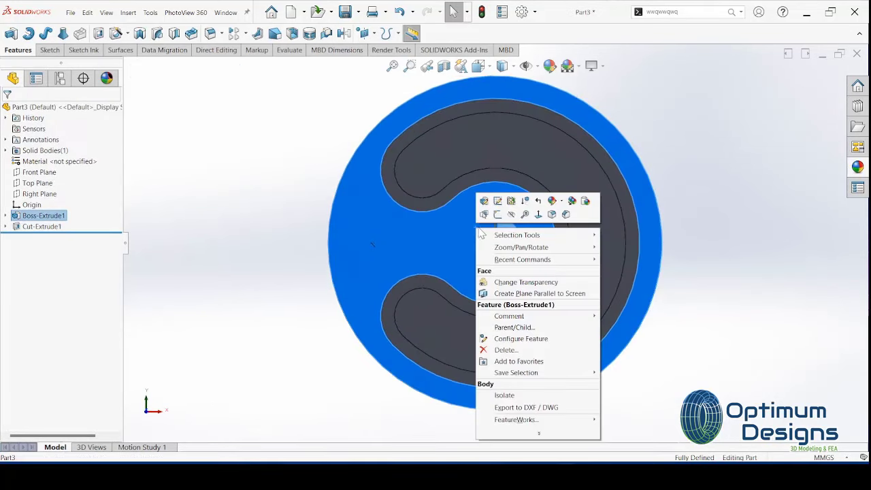
left_click(496, 215)
left_click(348, 36)
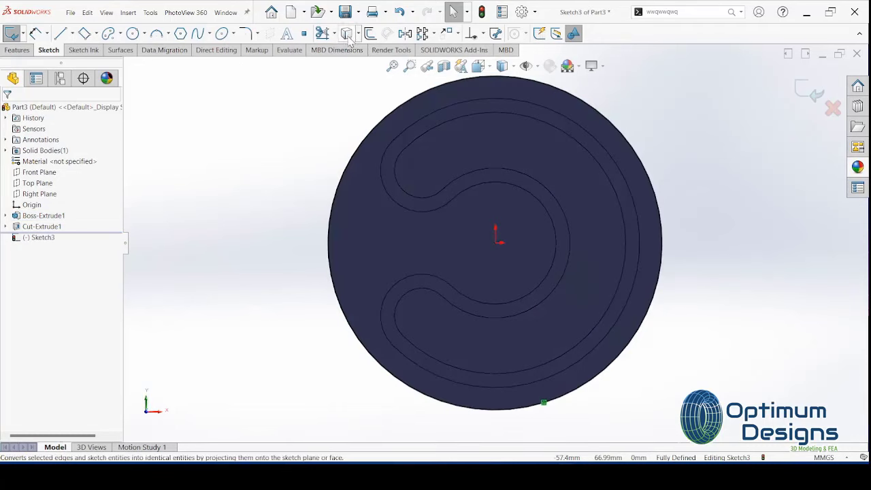
left_click(18, 51)
left_click(49, 51)
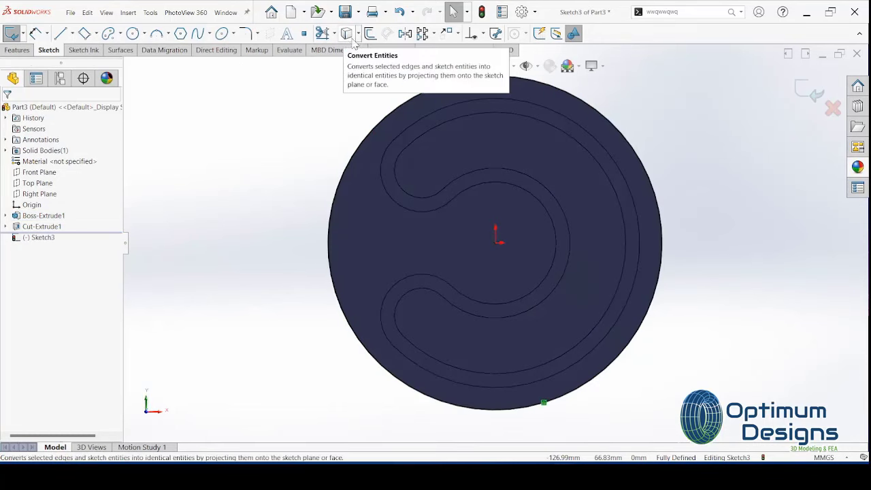
Offset the chain of four slot arcs by 3 mm.
left_click(369, 33)
left_click(393, 201)
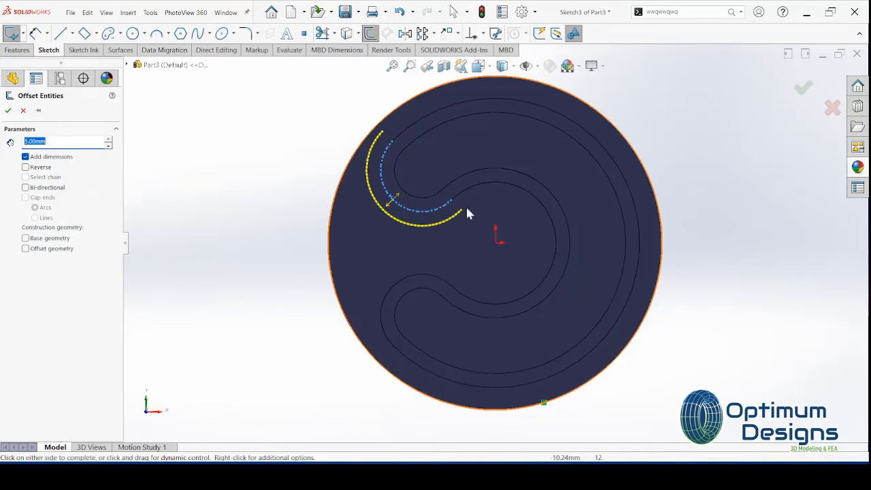
left_click(480, 185)
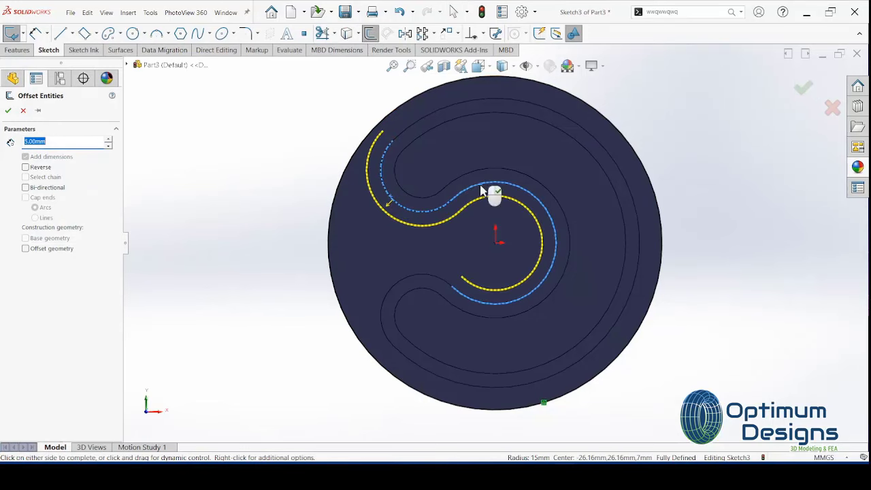
left_click(418, 279)
left_click(415, 368)
type("3")
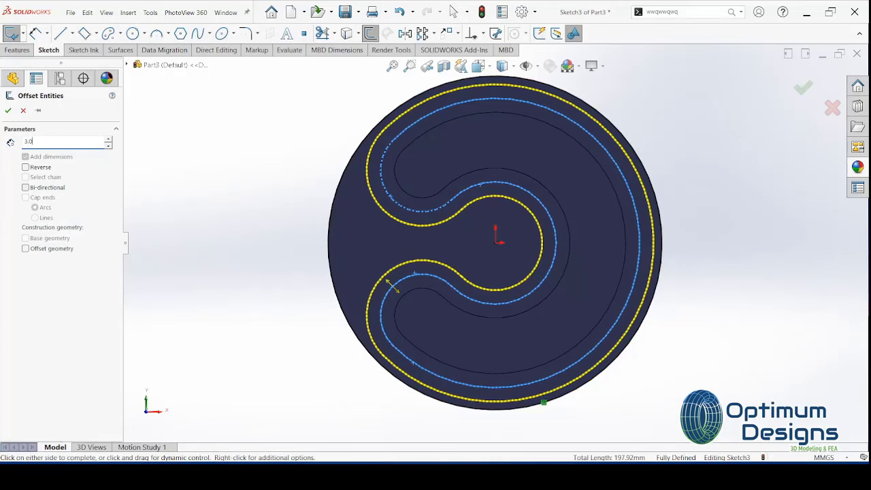
key("Return")
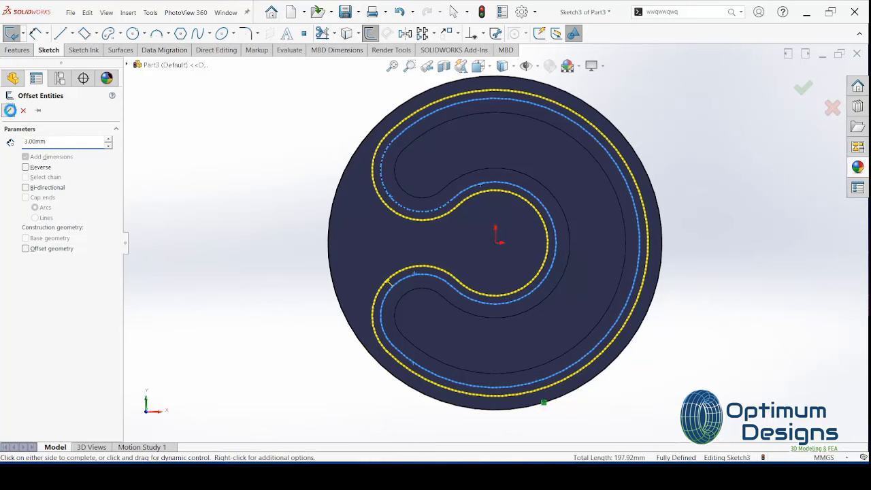
key("Return")
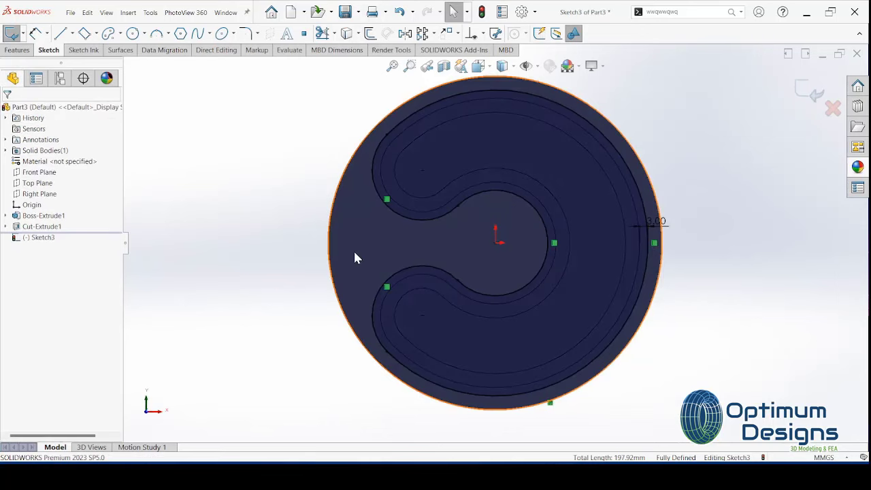
left_click(18, 50)
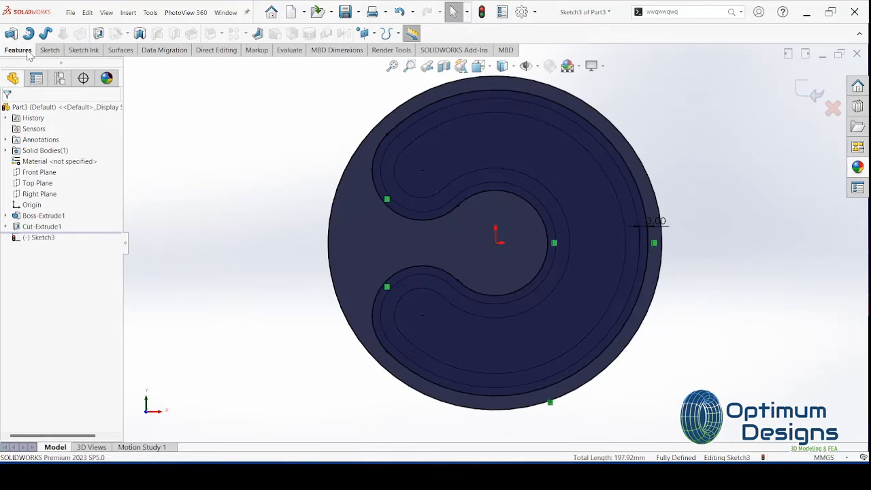
Extruded-cut the 3 mm offset outline 3 mm deep, Blind, creating Cut-Extrude2.
left_click(99, 33)
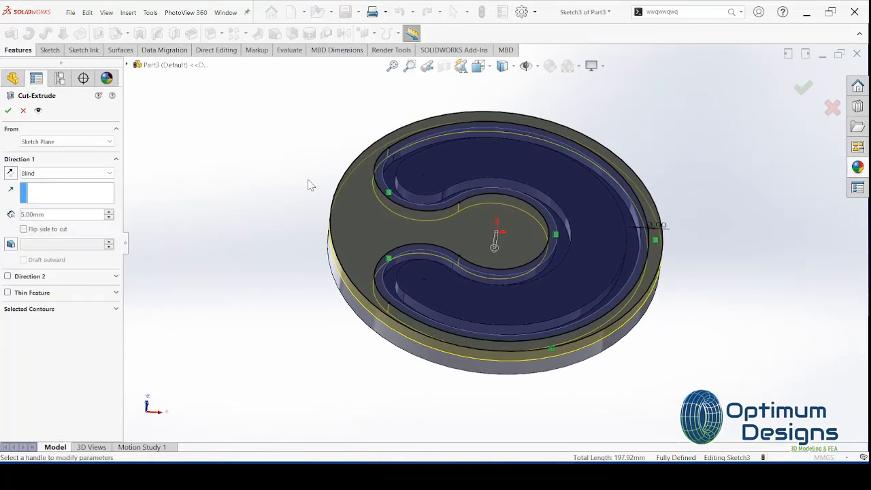
double_click(54, 214)
type("3")
key("Return")
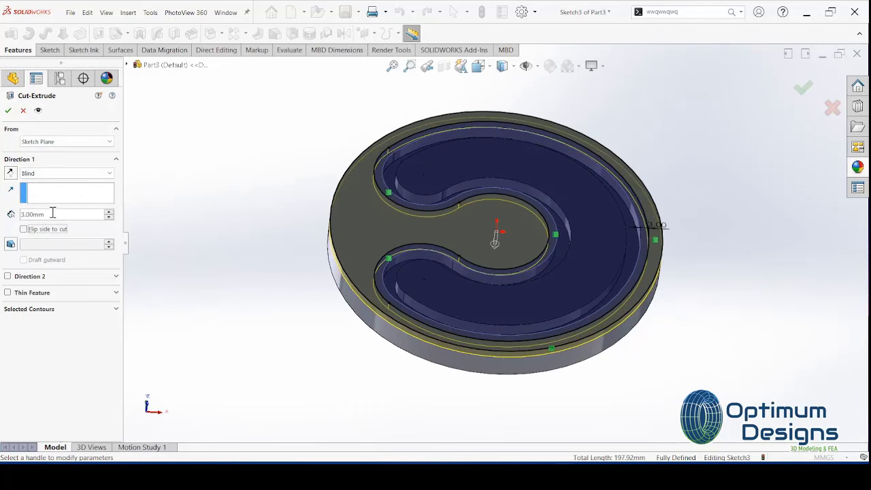
left_click(7, 111)
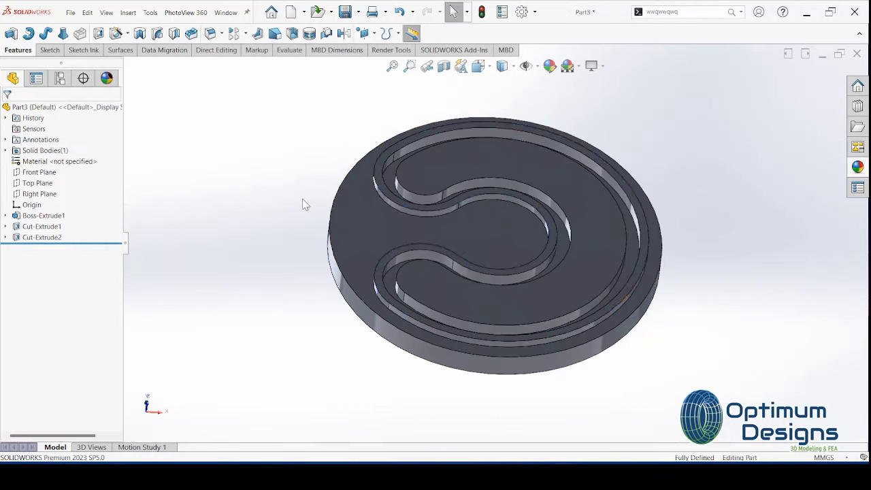
Inspect the disc in Front, Isometric and Left views, return to Front, and right-click the slot floor face.
key("space")
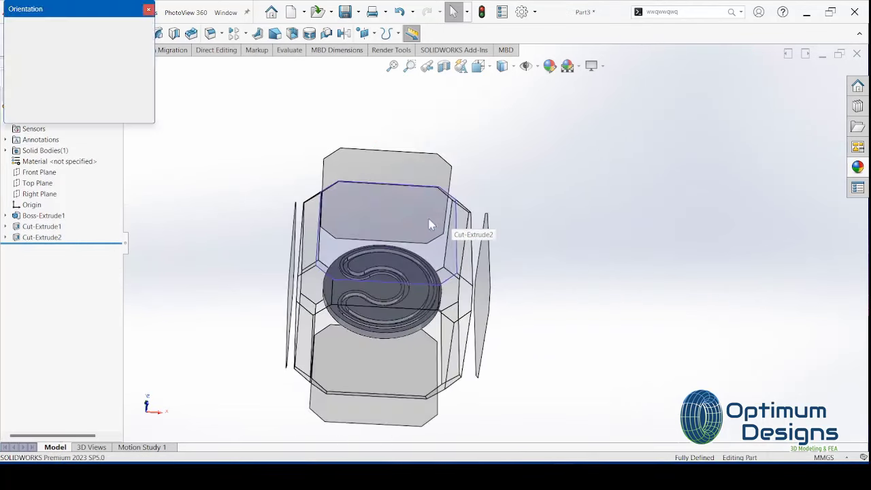
left_click(429, 219)
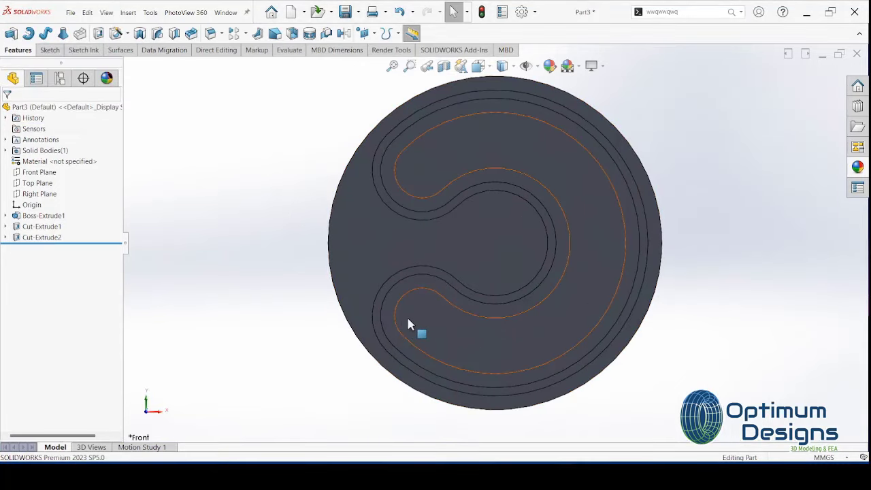
key("space")
left_click(468, 197)
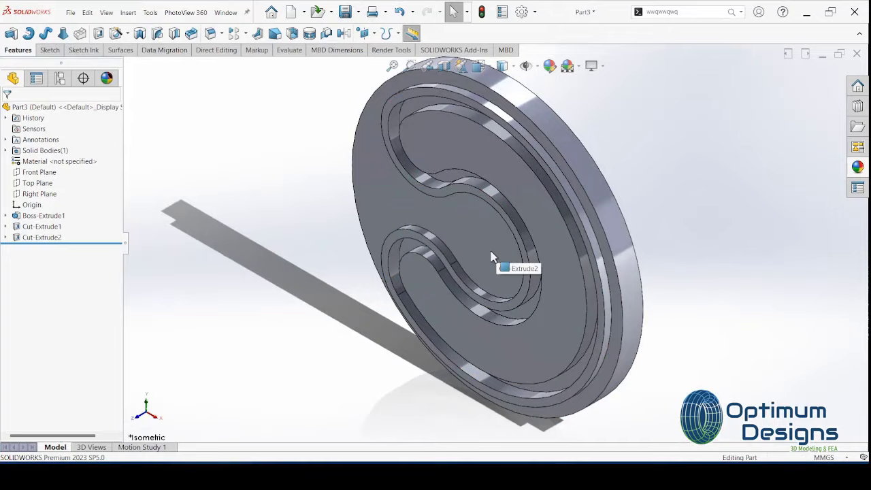
key("space")
left_click(286, 238)
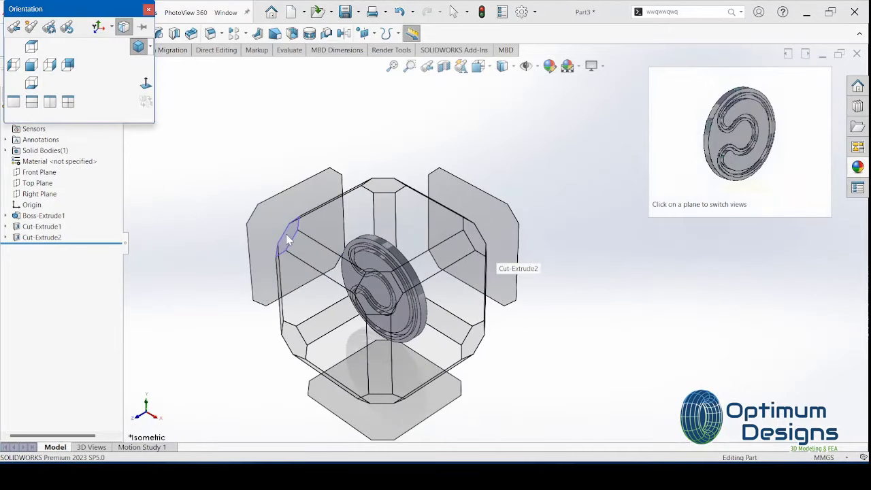
key("space")
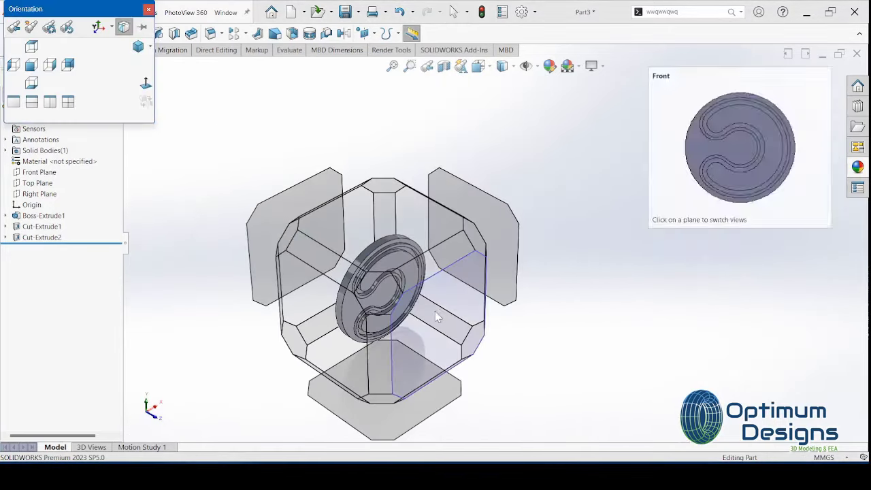
left_click(435, 311)
right_click(487, 156)
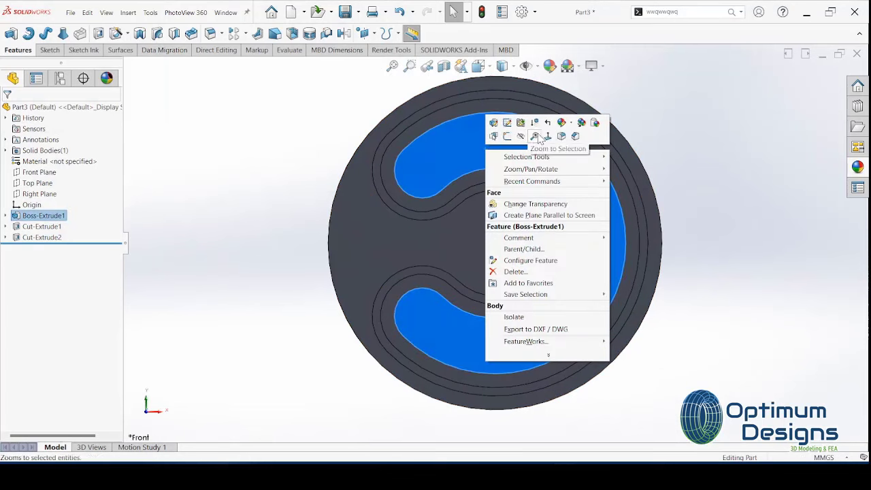
Project the slot floor edges and offset the inner contour 5 mm inward, originals as construction.
key("Escape")
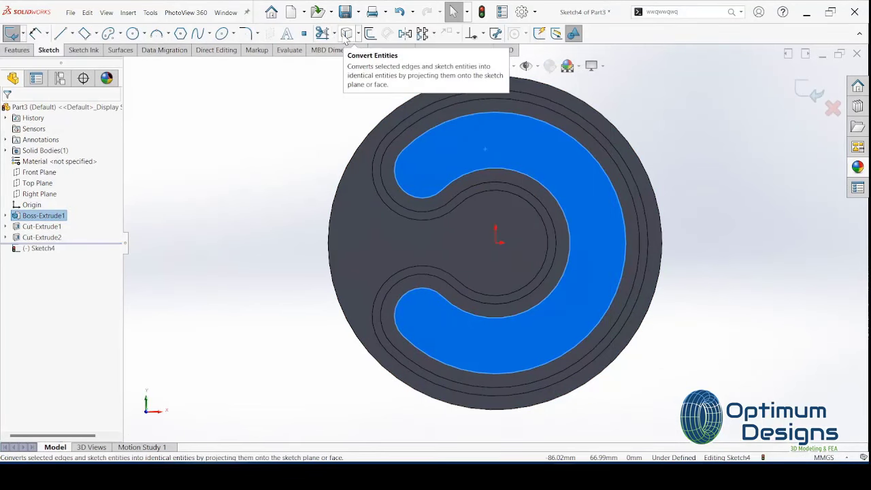
left_click(345, 34)
left_click(368, 34)
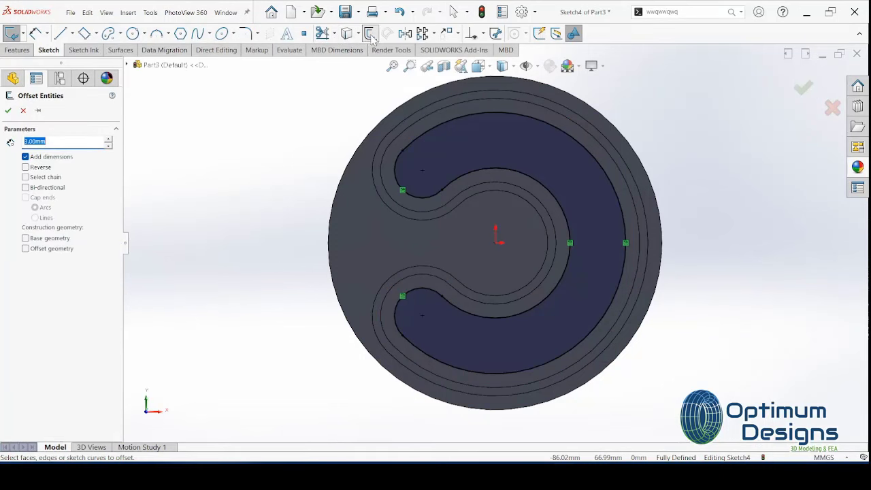
left_click(460, 180)
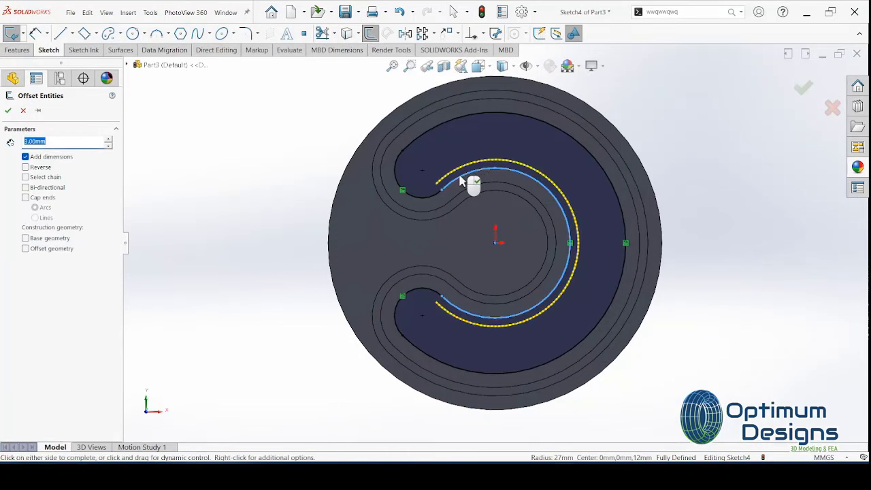
left_click(49, 178)
type("5")
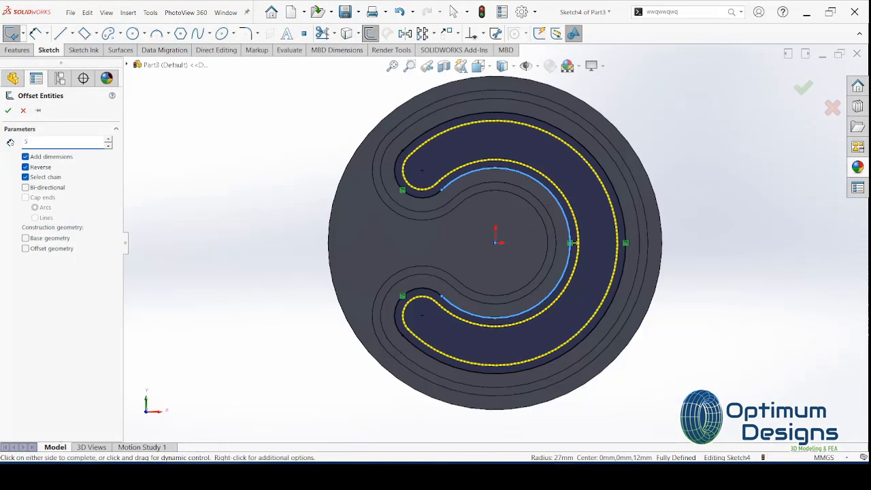
key("Return")
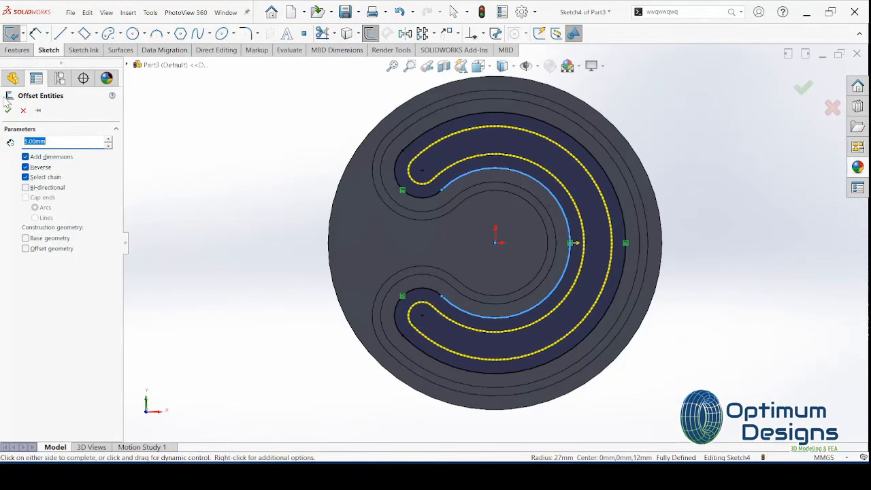
left_click(36, 239)
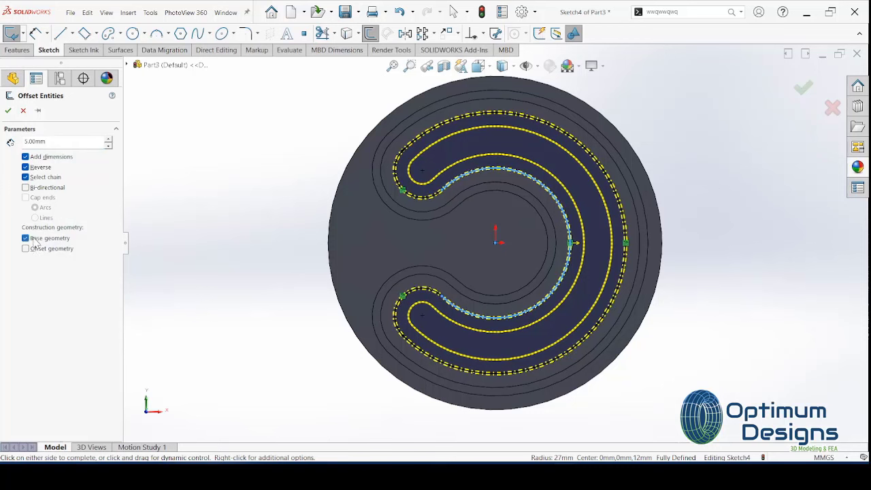
left_click(9, 111)
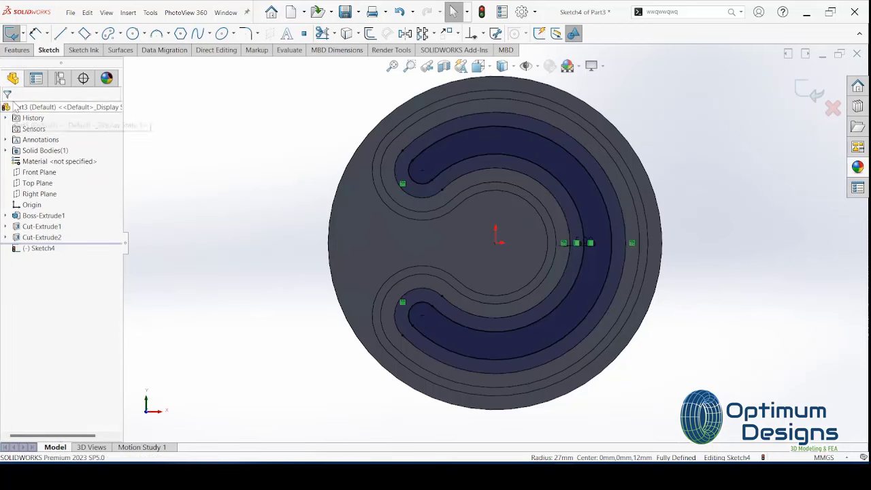
left_click(17, 50)
left_click(15, 37)
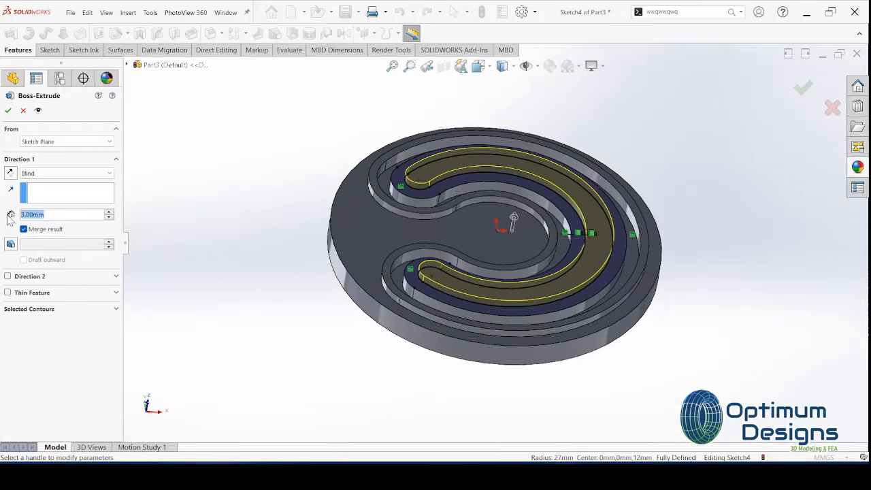
Set the boss extrusion depth to 5 mm, then bring up the reference tutorial video.
type("5")
key("Return")
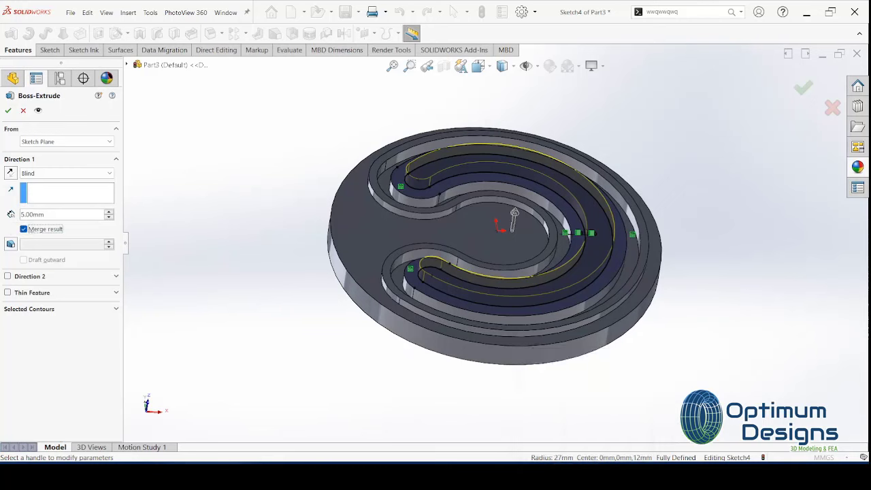
left_click(545, 444)
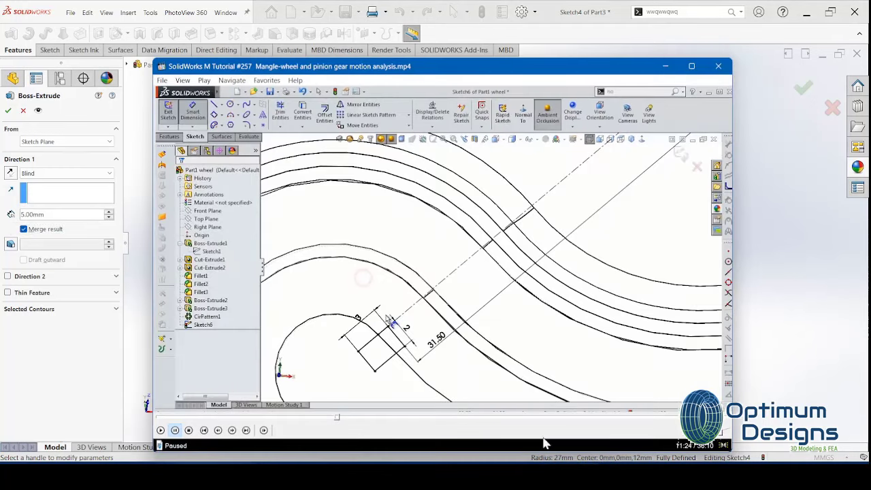
Scrub the tutorial video through its fillet, offset and extrude steps, then hide the player.
left_click(225, 417)
key("space")
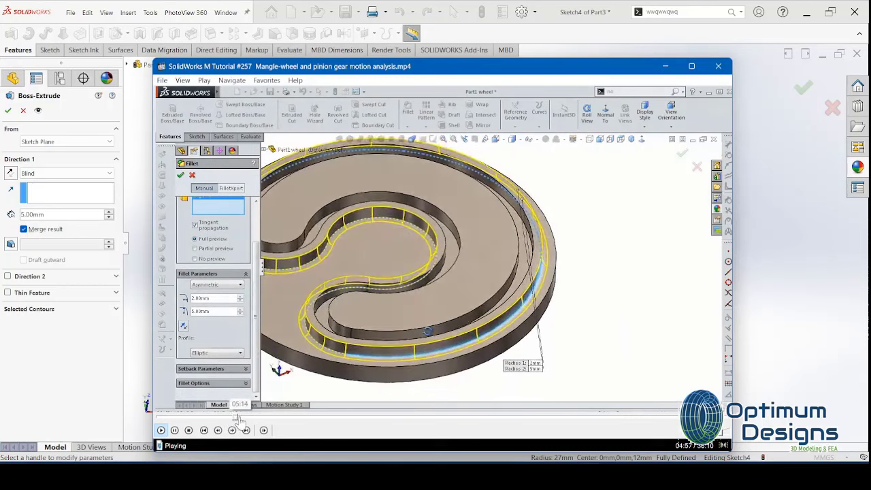
left_click(252, 417)
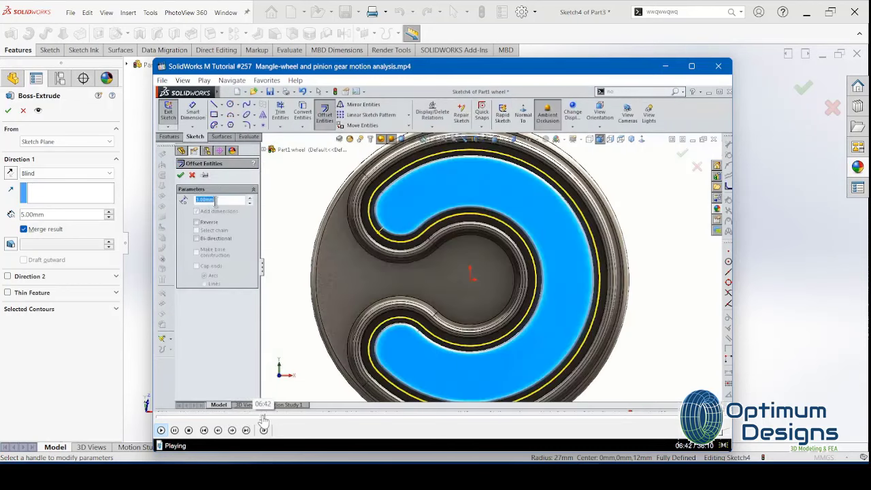
left_click(265, 420)
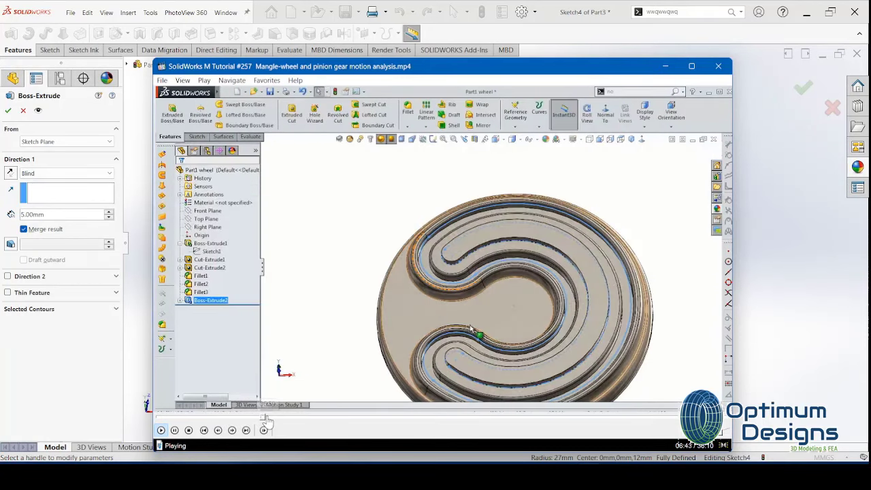
left_click_drag(264, 417, 259, 418)
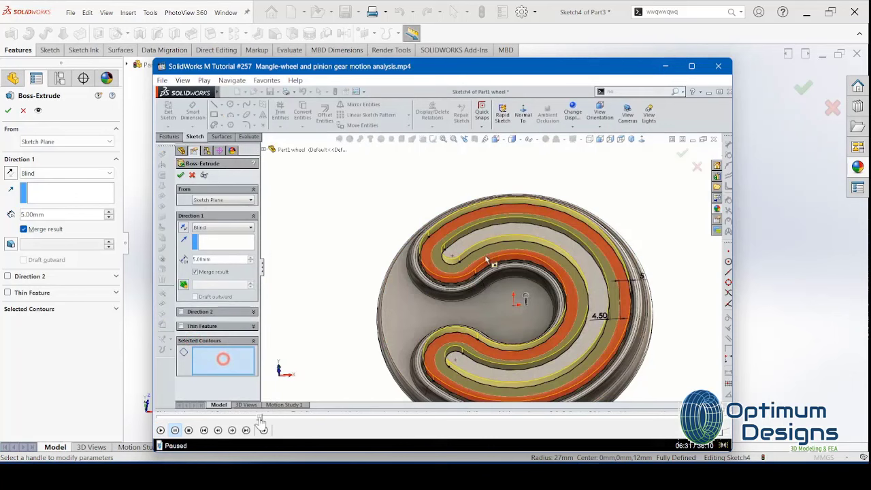
left_click(665, 68)
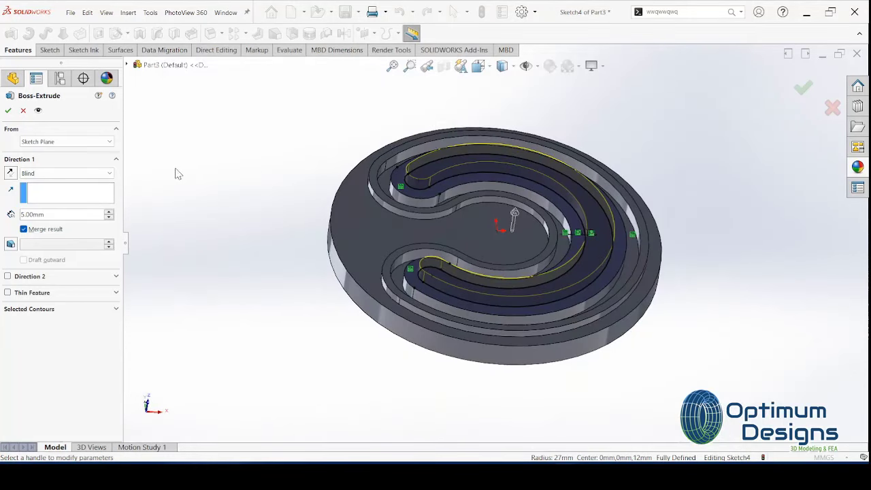
Create the 5 mm raised track and start a new sketch on its top face, viewed normal.
left_click(8, 111)
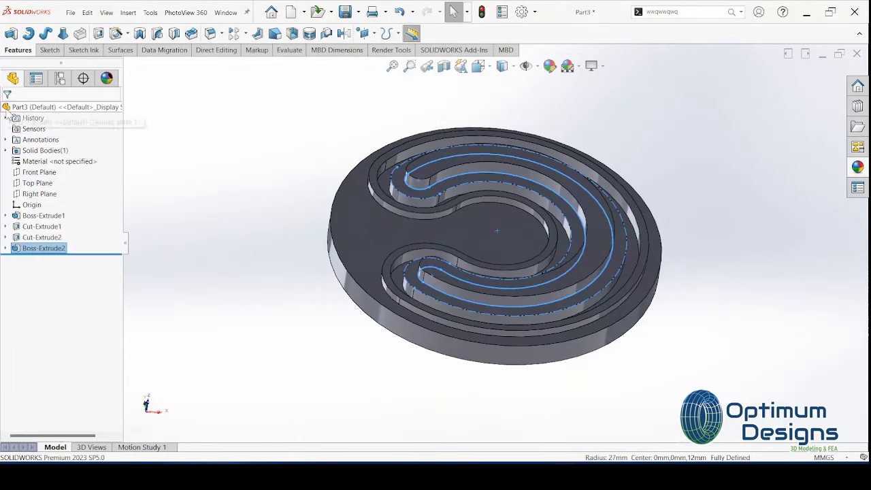
left_click(483, 164)
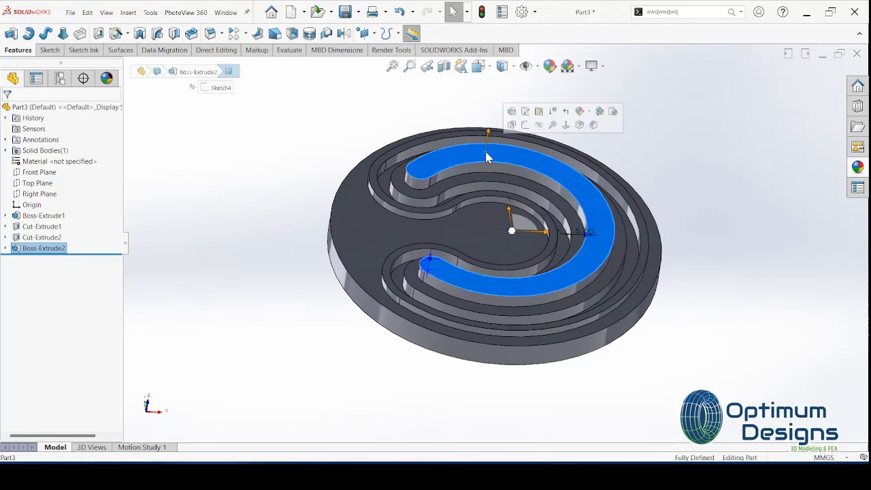
left_click(566, 125)
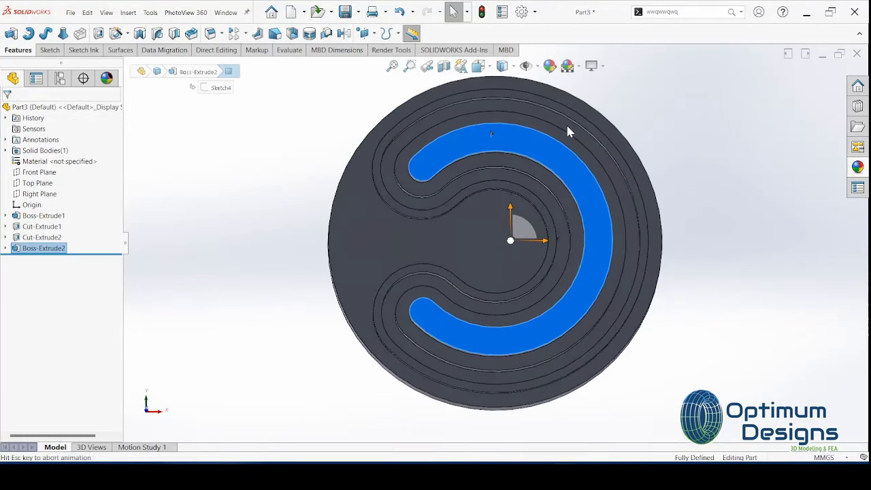
scroll(449, 170, "down", 3)
right_click(439, 170)
left_click(458, 156)
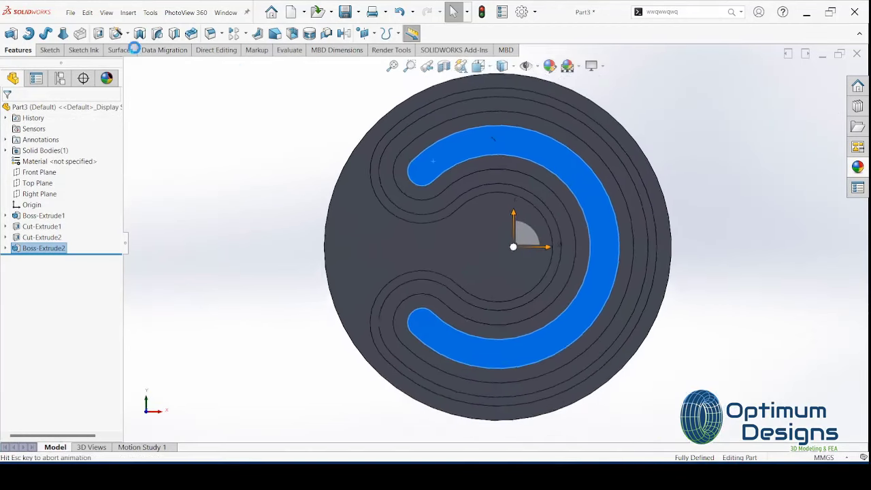
left_click(72, 34)
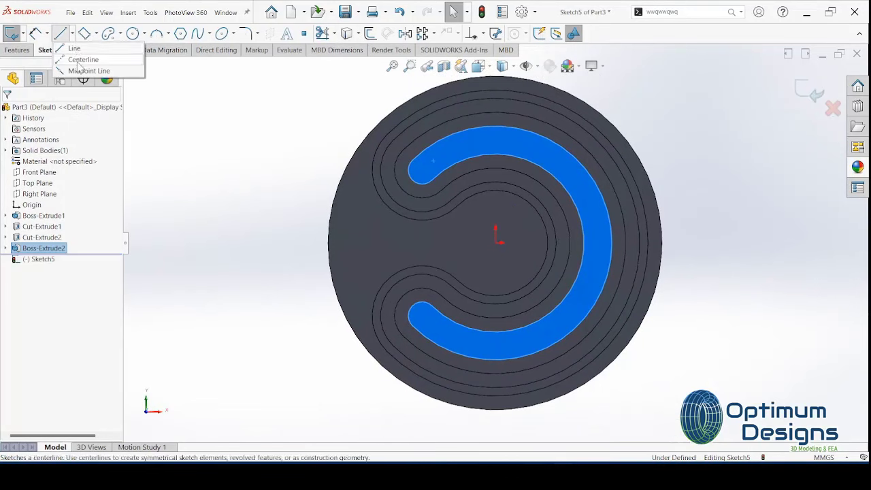
Draw a 42 mm centerline from the sketch origin at 135°.
left_click(81, 58)
left_click(496, 244)
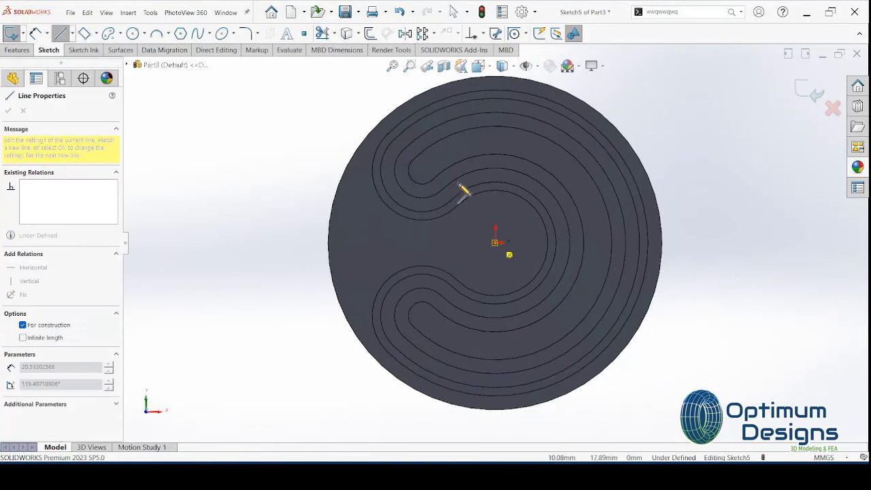
scroll(436, 170, "down", 3)
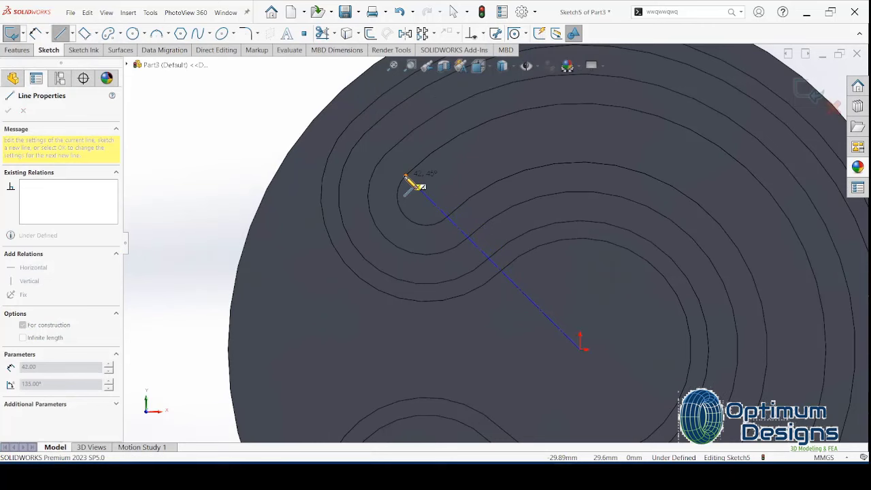
left_click(406, 176)
right_click(407, 179)
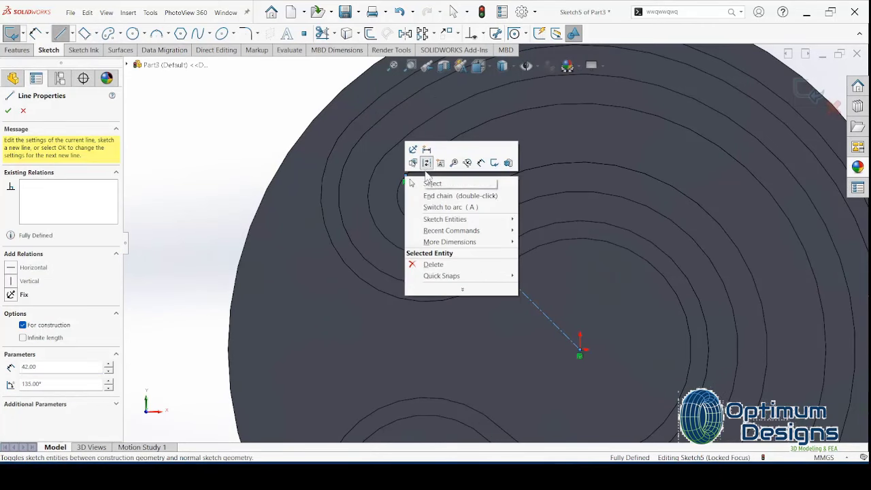
left_click(430, 183)
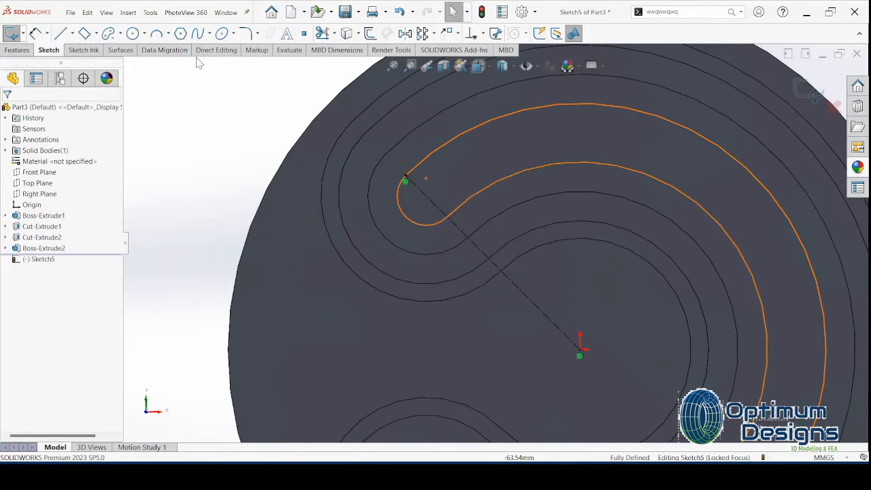
Draw a 3-point rectangle tilted at 45° at the centerline's end.
left_click(84, 34)
scroll(386, 209, "down", 3)
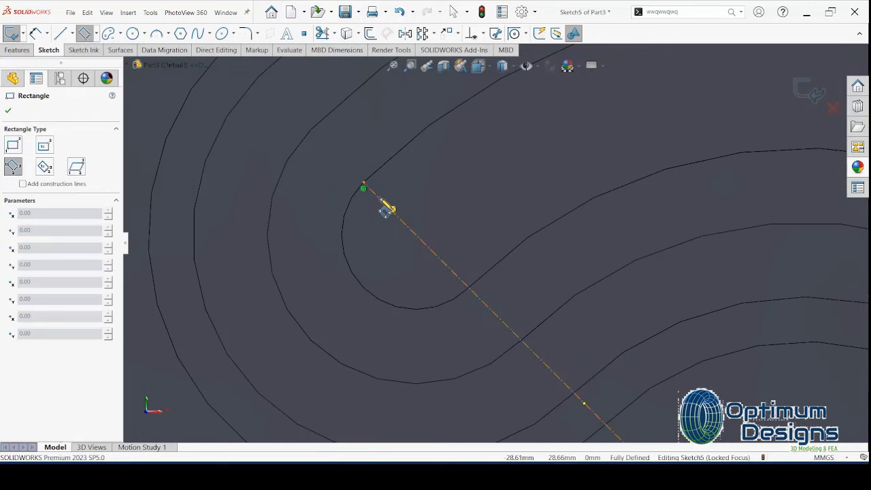
left_click(386, 209)
left_click(350, 174)
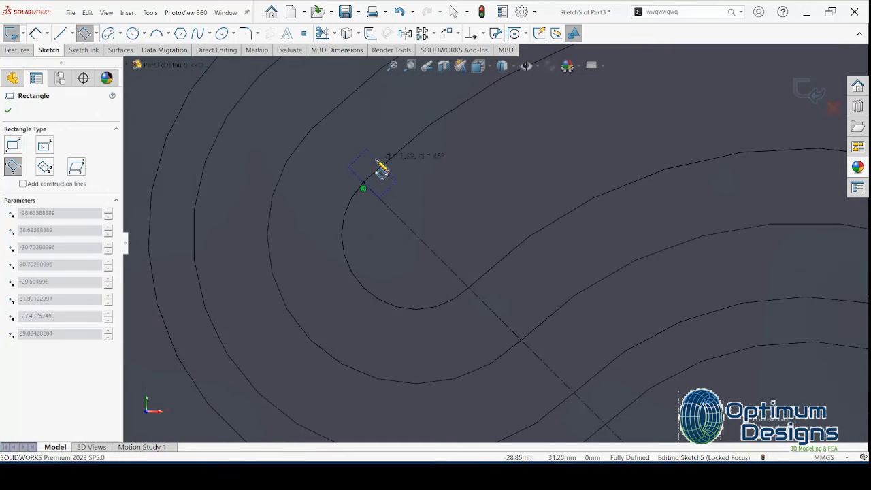
left_click(381, 166)
Dimension both rectangle edges to 2 mm, making it a 2 × 2 mm square.
left_click(39, 34)
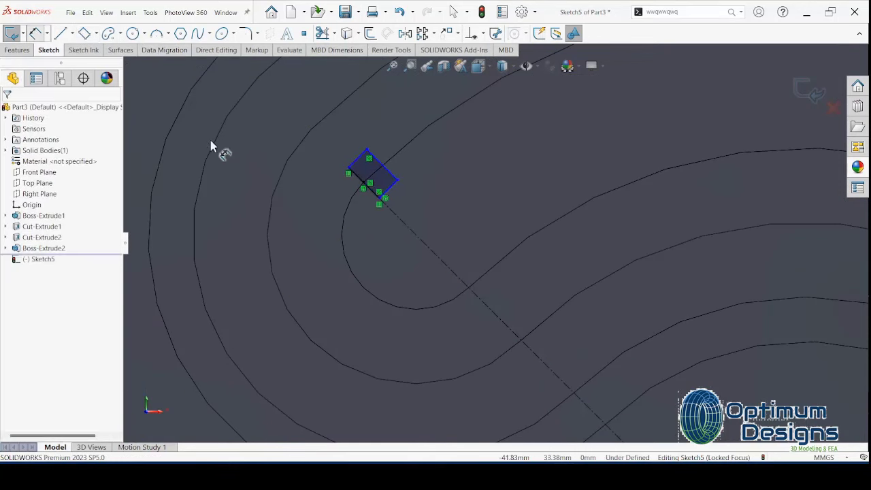
left_click(356, 162)
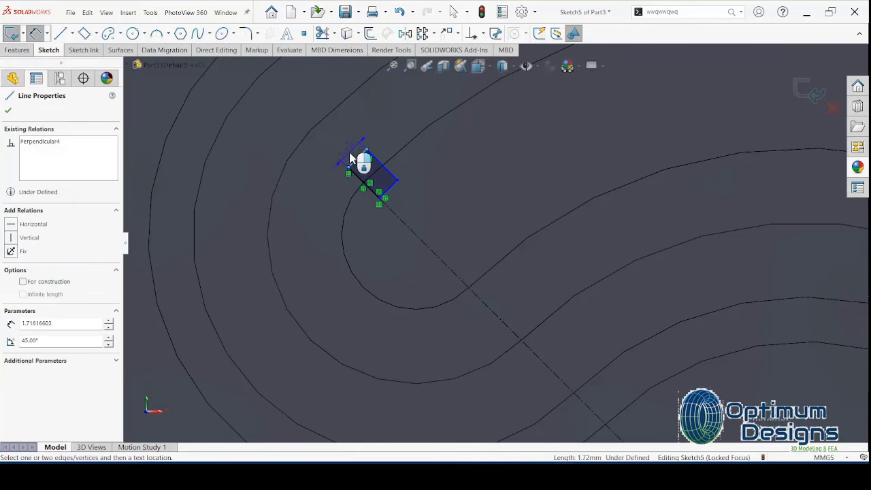
left_click(350, 157)
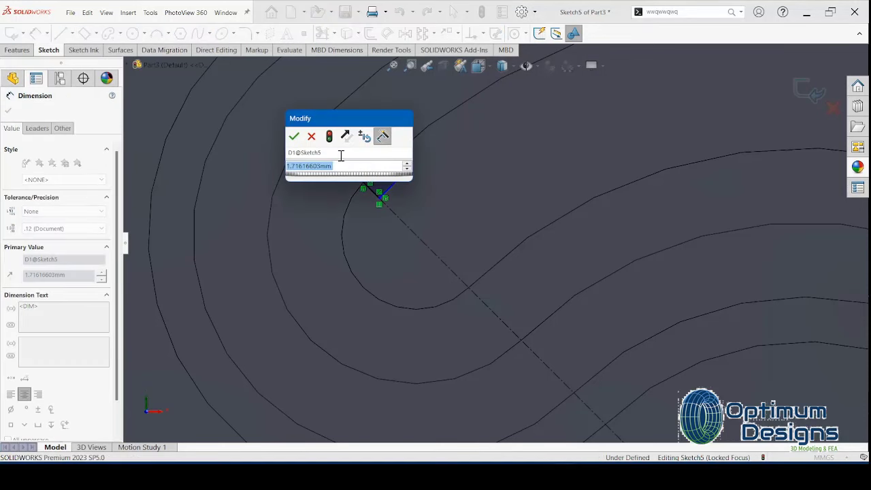
type("2")
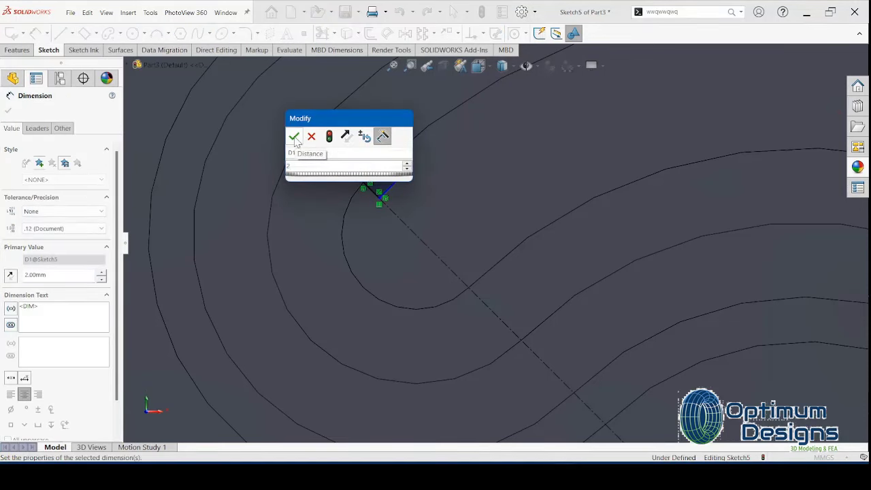
left_click(294, 136)
left_click(429, 168)
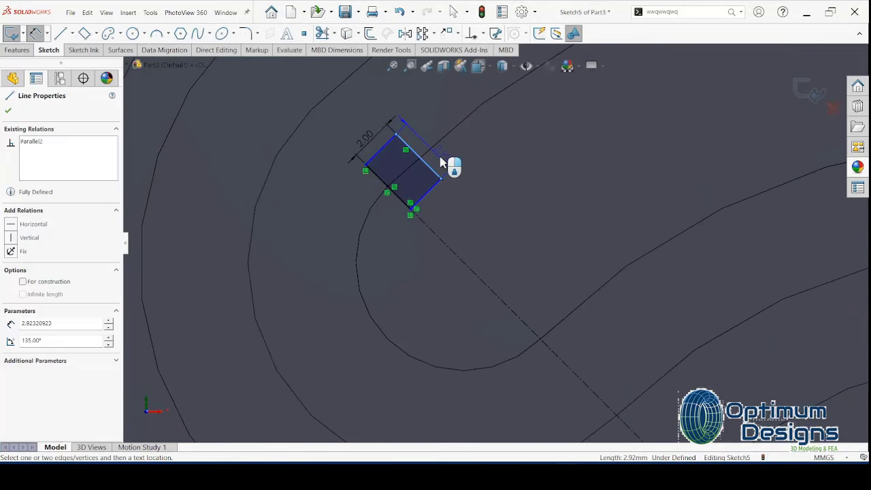
left_click(449, 159)
type("2")
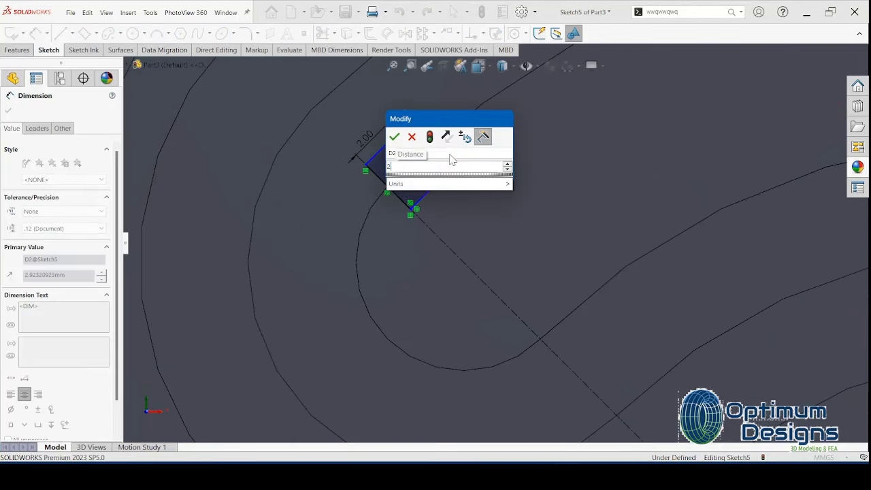
type(".0")
left_click(430, 138)
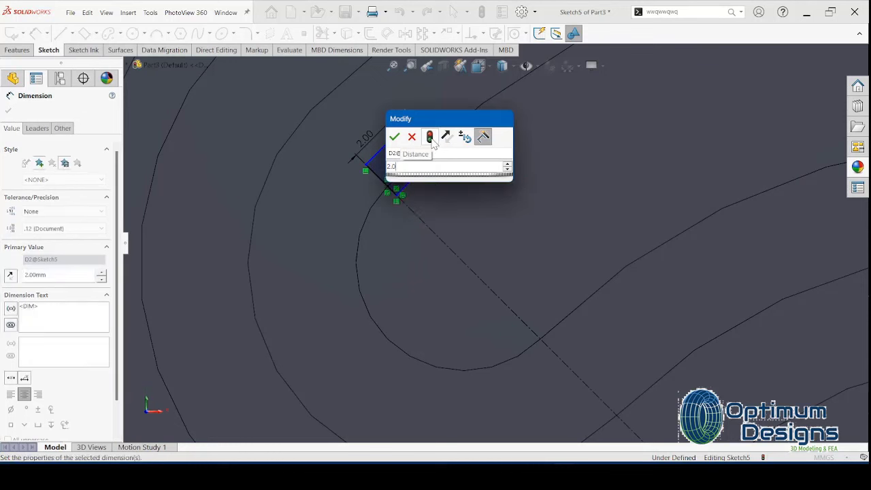
left_click(395, 137)
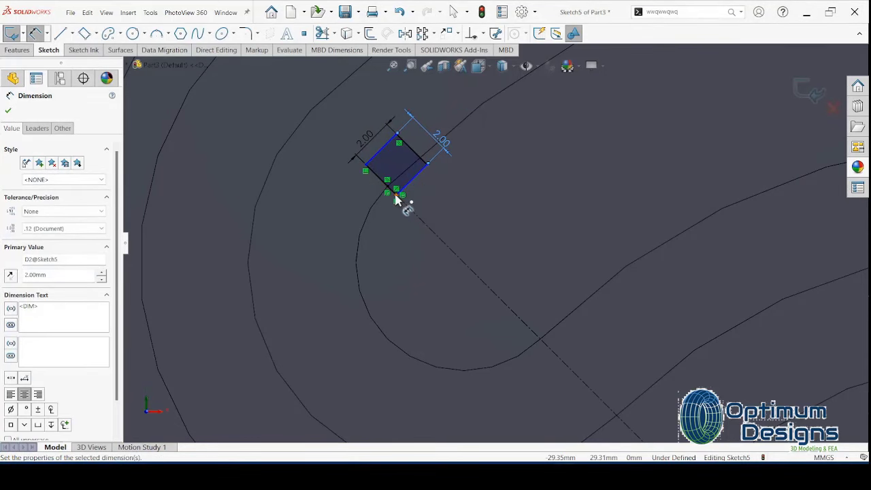
Dimension the square's corner to the origin at 42.50 mm.
left_click(366, 169)
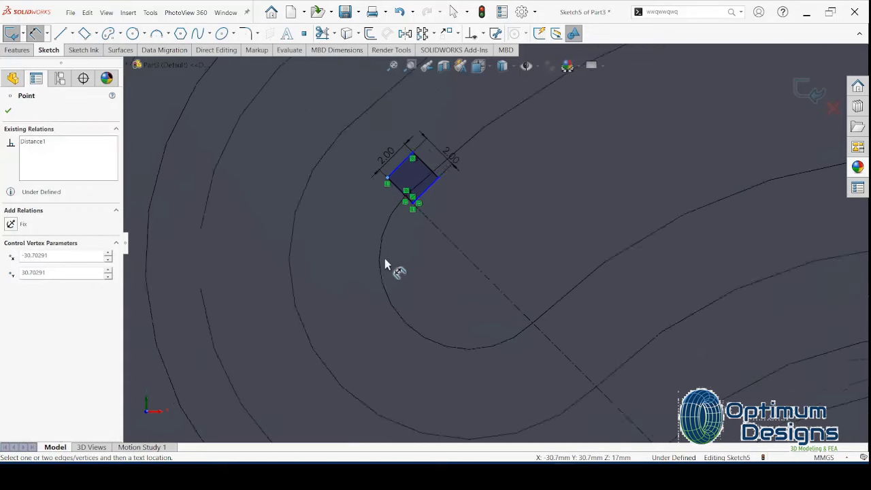
scroll(384, 258, "up", 3)
scroll(515, 360, "up", 3)
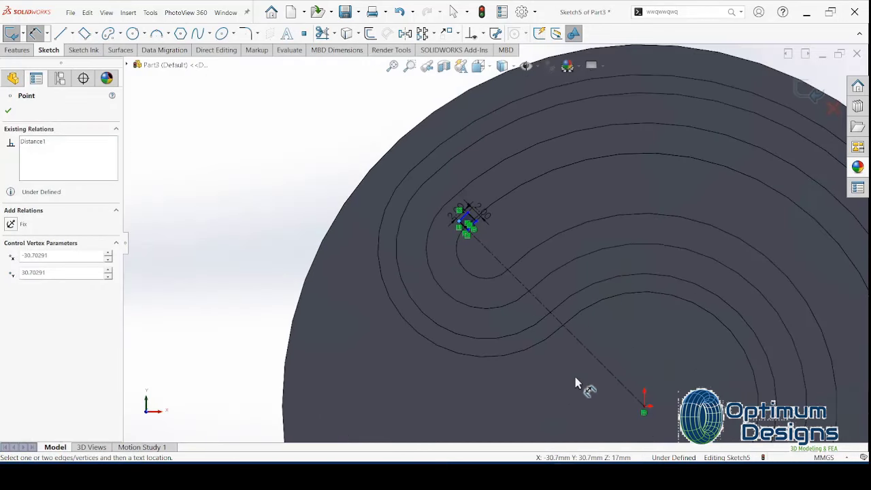
left_click(644, 407)
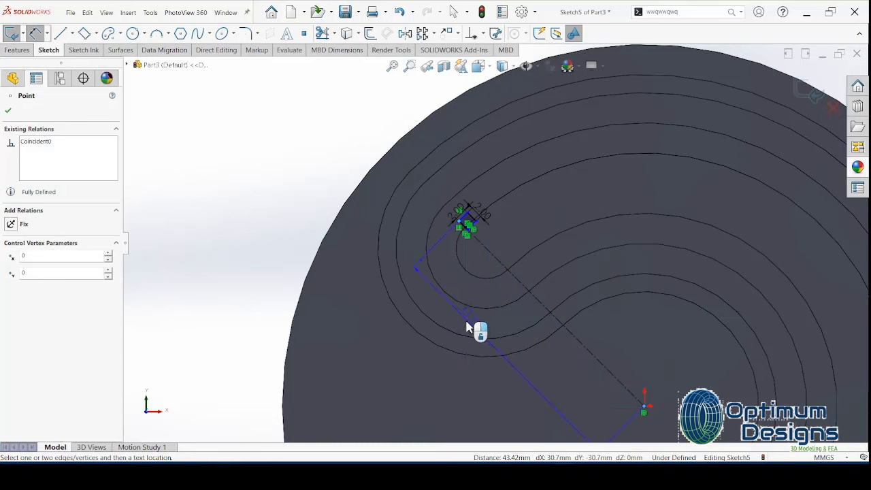
left_click(467, 327)
type("42")
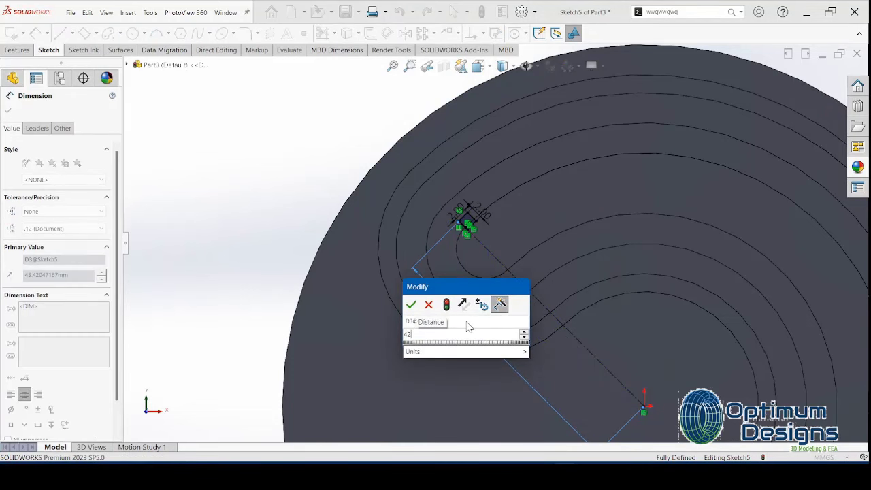
type(".5")
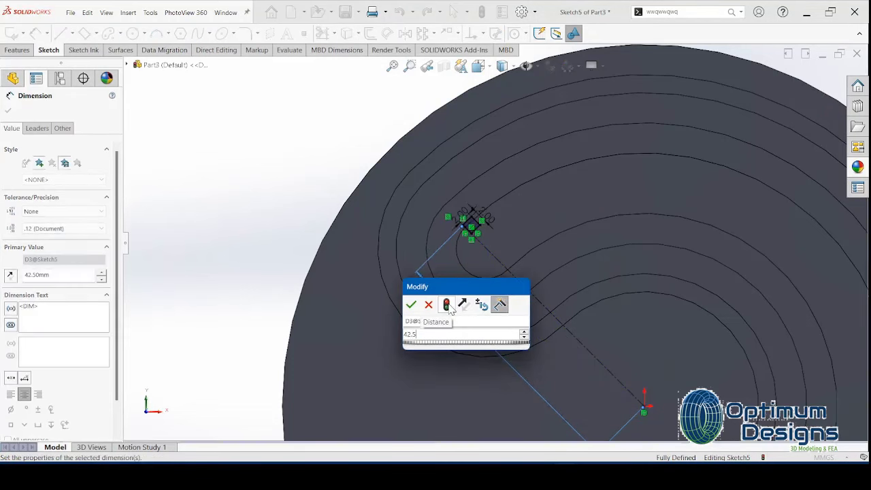
left_click(411, 304)
scroll(455, 246, "down", 3)
scroll(524, 224, "down", 2)
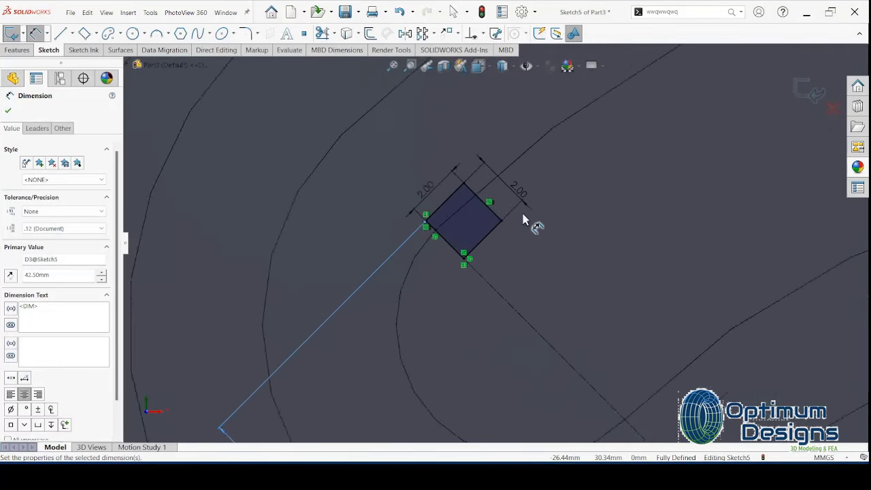
scroll(537, 225, "down", 2)
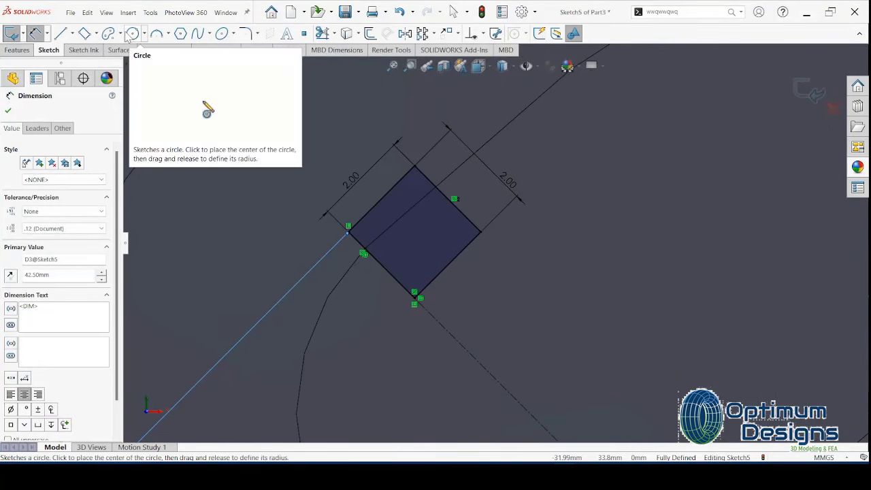
Draw a 3-point arc bulging out from the square's outer 2 mm edge.
left_click(169, 33)
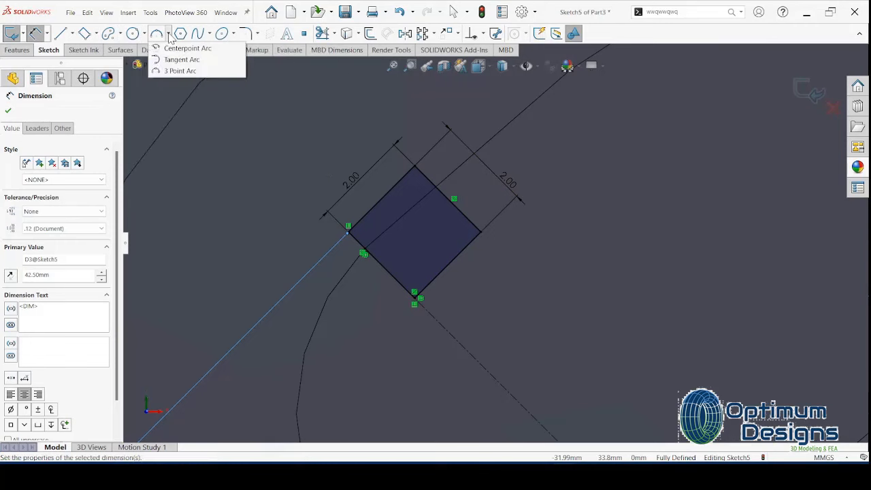
left_click(183, 68)
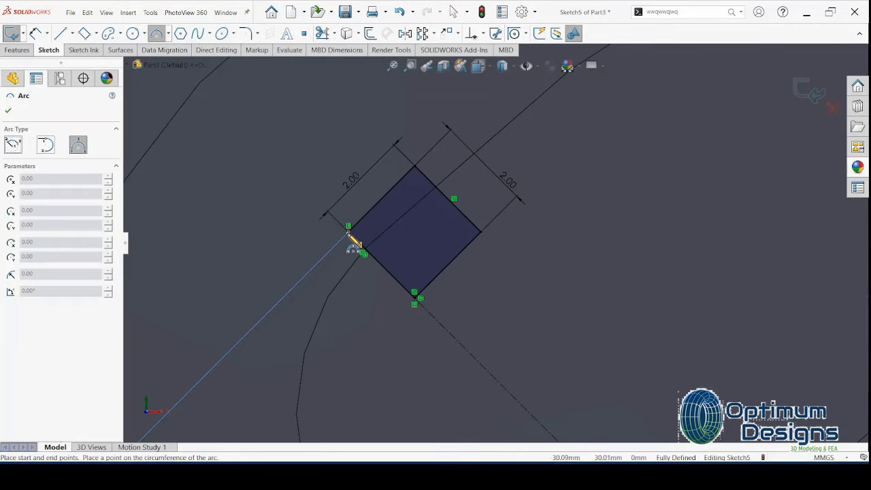
left_click(348, 227)
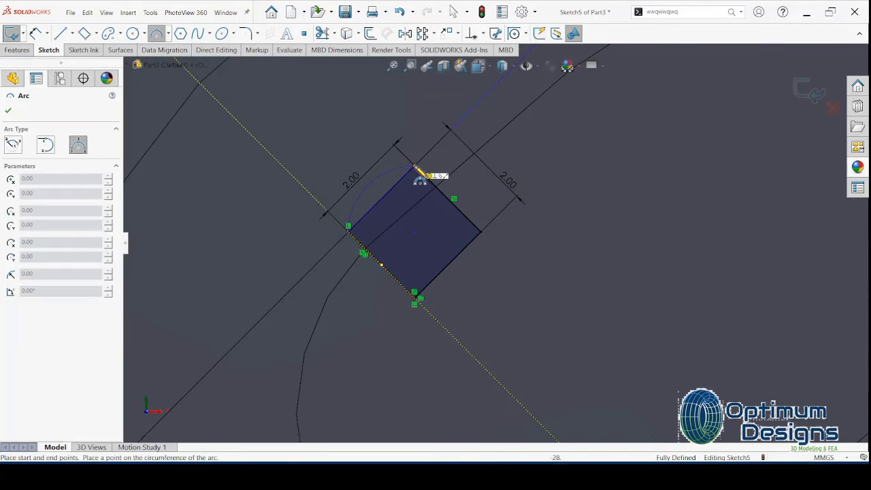
left_click(346, 178)
right_click(347, 178)
left_click(360, 178)
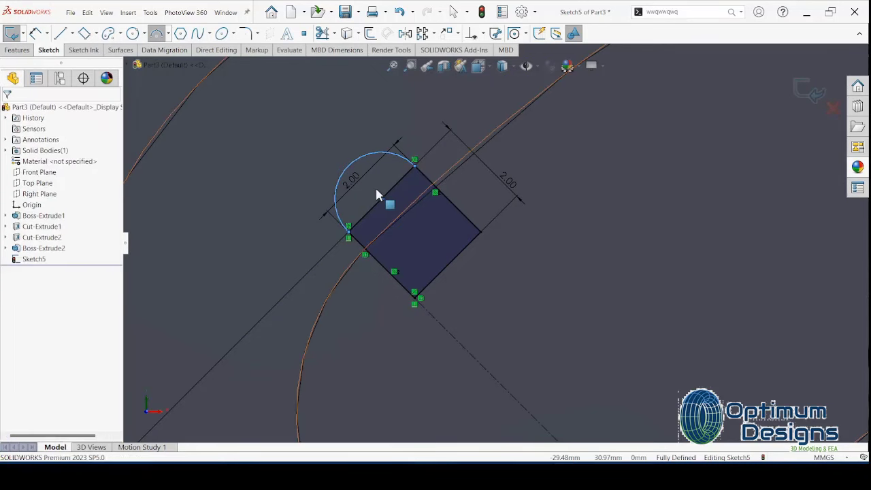
Convert the square edge beneath the arc to construction geometry.
left_click(395, 183)
left_click(55, 281)
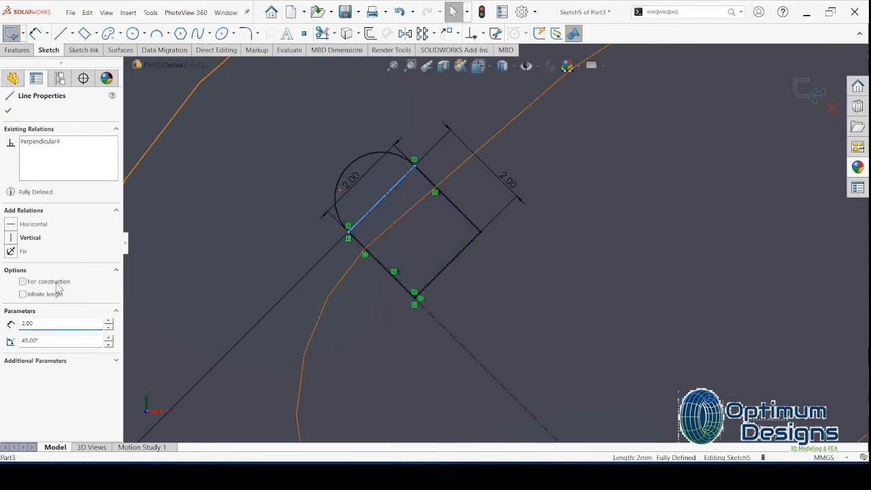
left_click(8, 110)
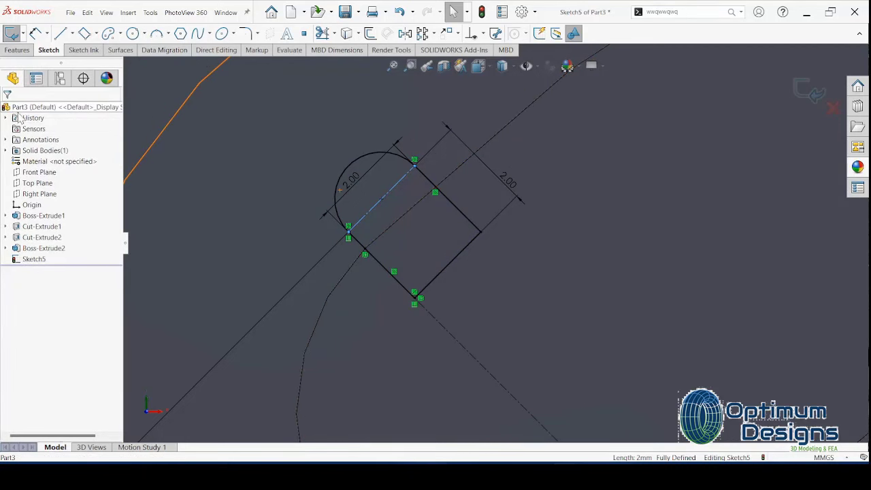
scroll(266, 172, "up", 3)
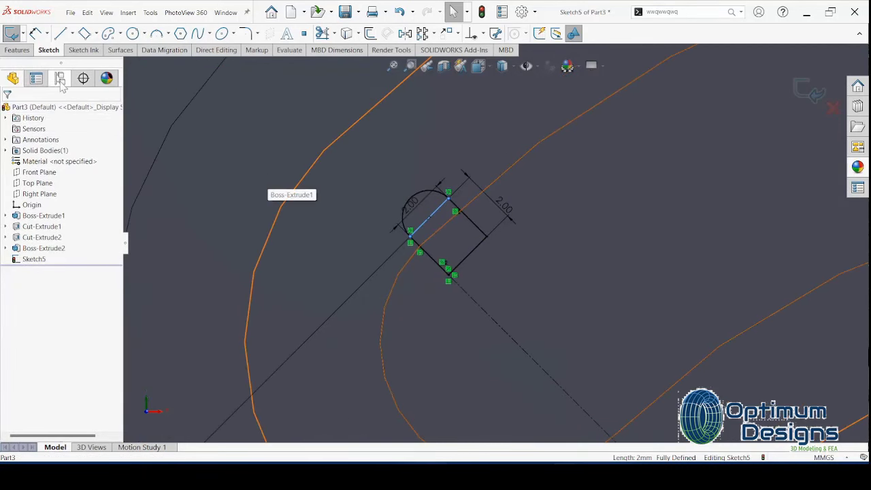
Extrude the pin outline Up To Surface at the slot face, then view it isometrically.
left_click(17, 50)
left_click(12, 33)
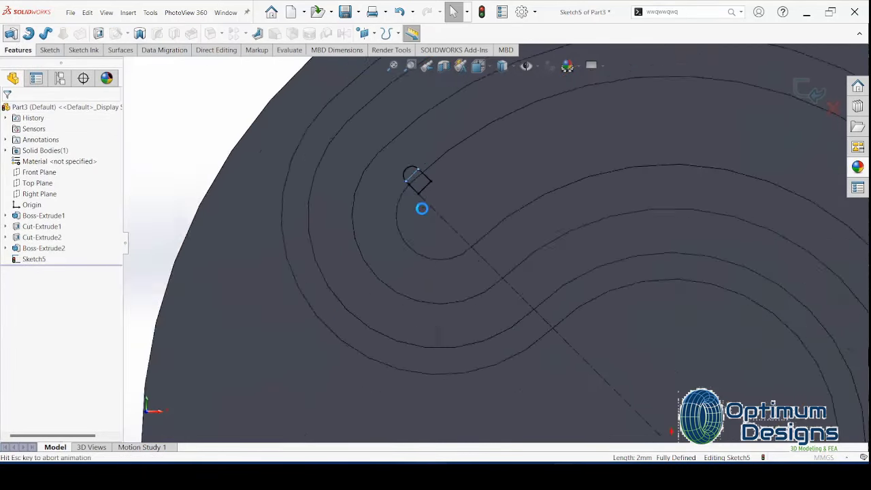
scroll(434, 156, "down", 3)
middle_click_drag(436, 175, 320, 239)
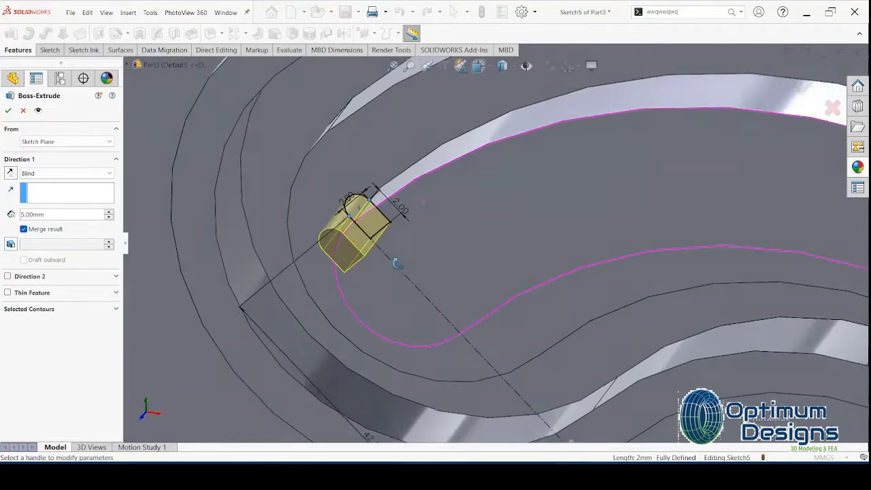
left_click(67, 172)
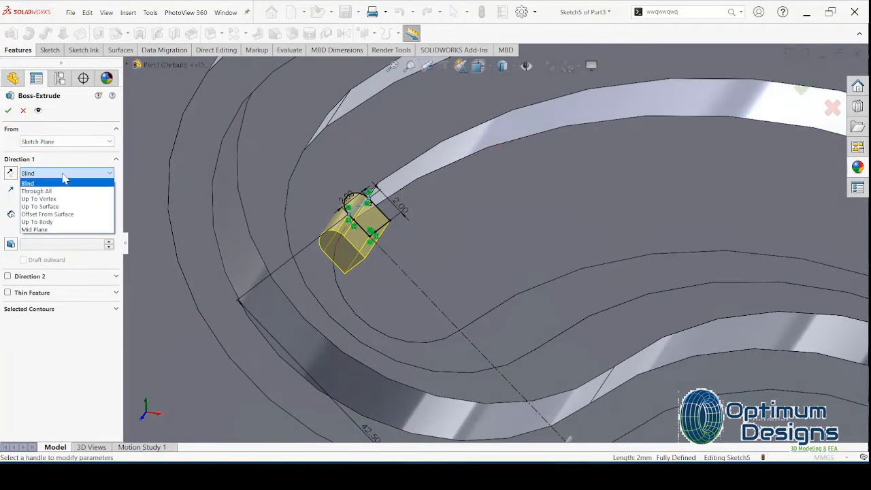
left_click(68, 203)
left_click(459, 137)
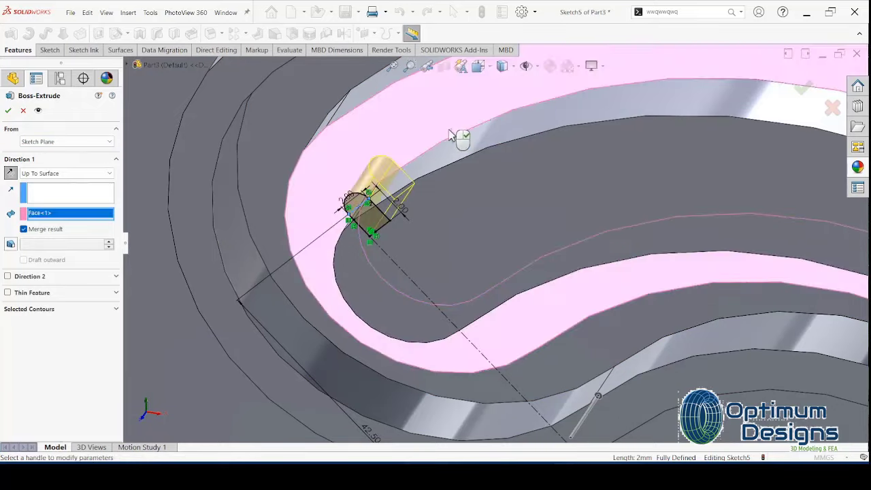
key("Return")
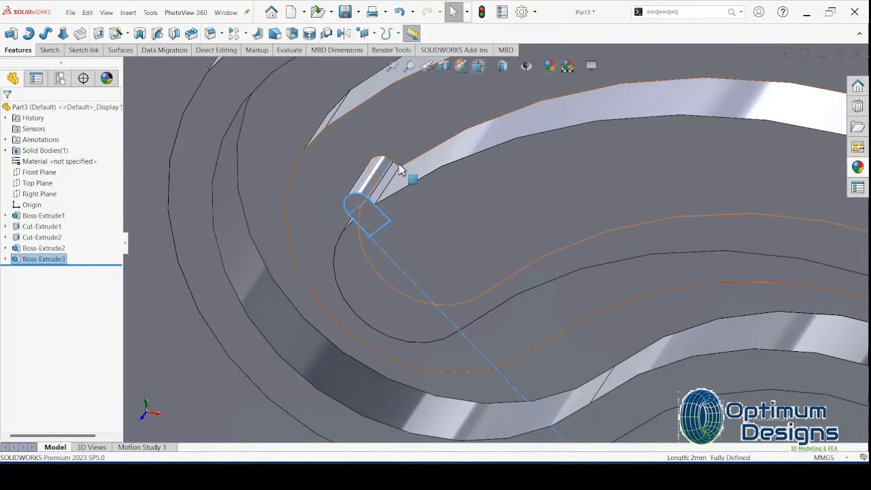
key("space")
left_click(413, 273)
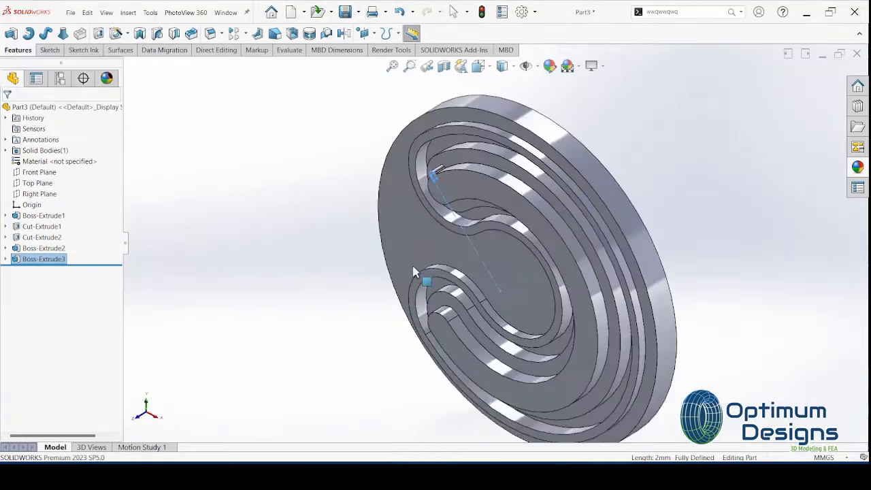
scroll(463, 224, "down", 5)
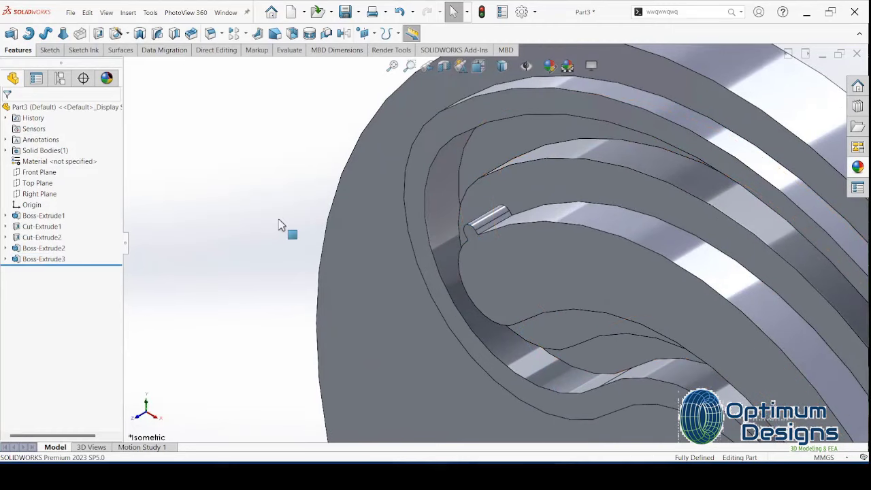
Start a circular pattern and select the Boss-Extrude3 pin as the feature.
left_click(245, 34)
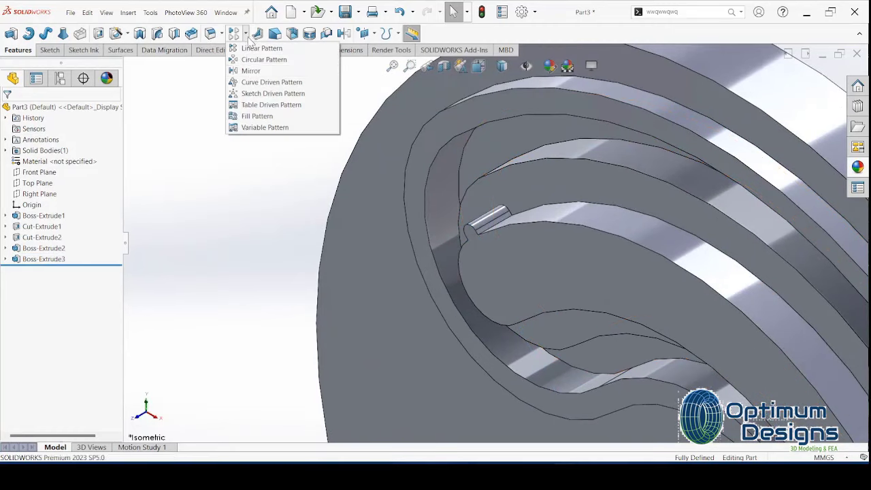
left_click(262, 49)
scroll(496, 227, "down", 2)
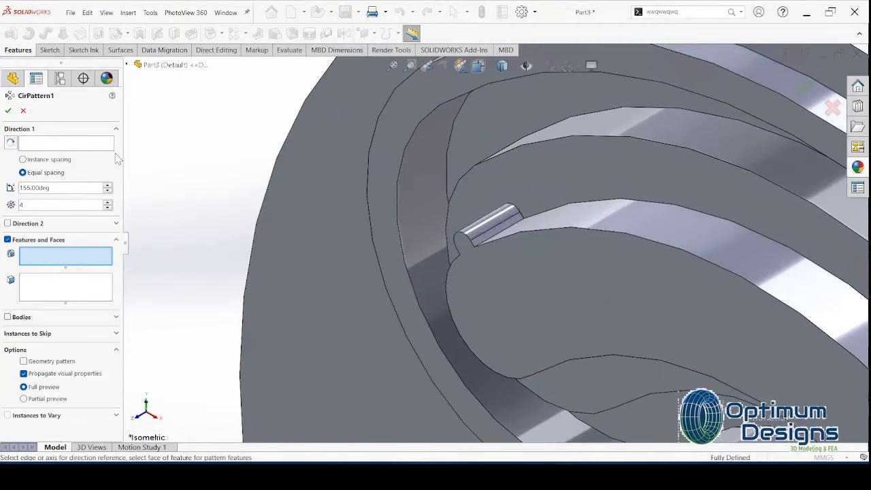
left_click(497, 222)
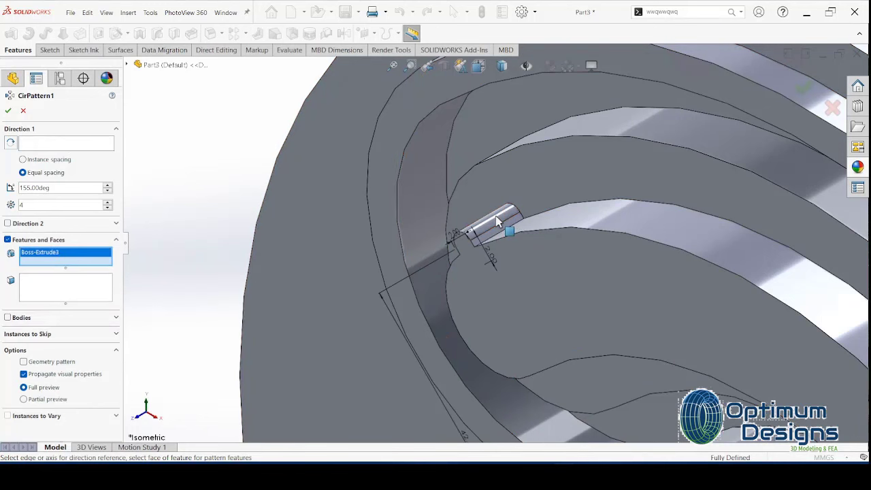
left_click(495, 232)
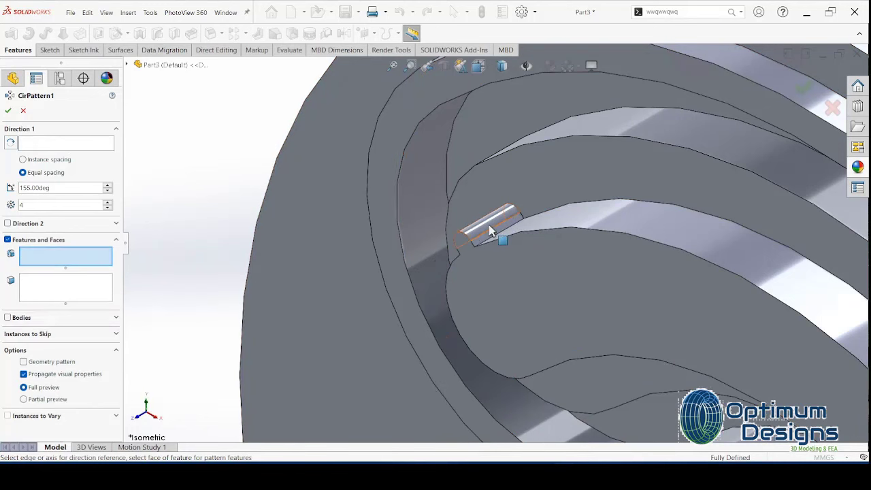
left_click(490, 231)
left_click(492, 231)
scroll(504, 228, "down", 3)
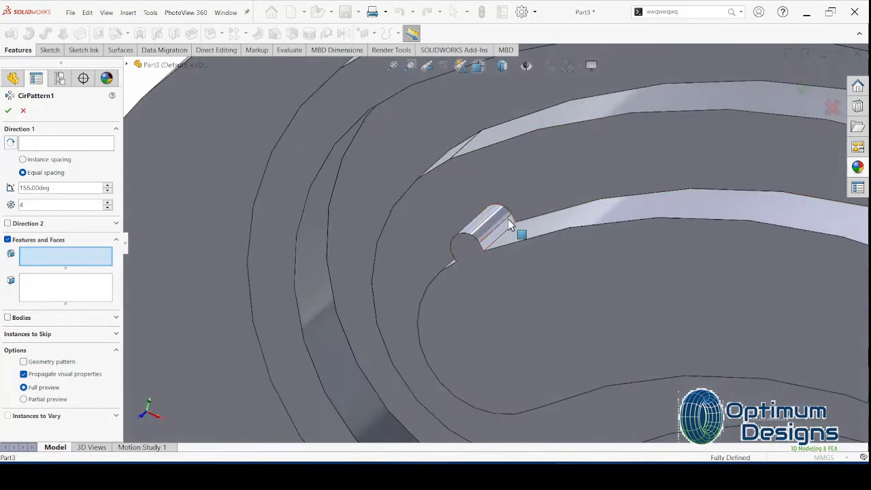
left_click(493, 228)
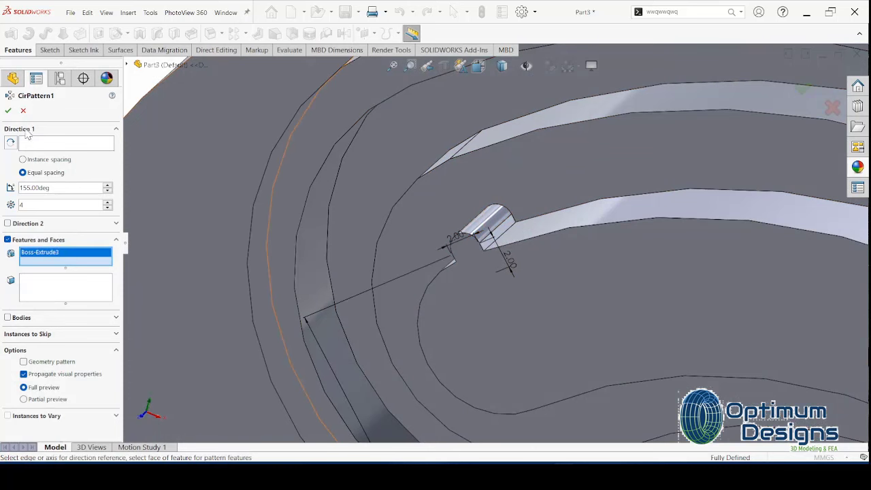
Pattern the pin about the disc's outer face: 267.27°, 50 instances, reversed direction.
left_click(65, 143)
scroll(490, 252, "up", 3)
left_click(712, 69)
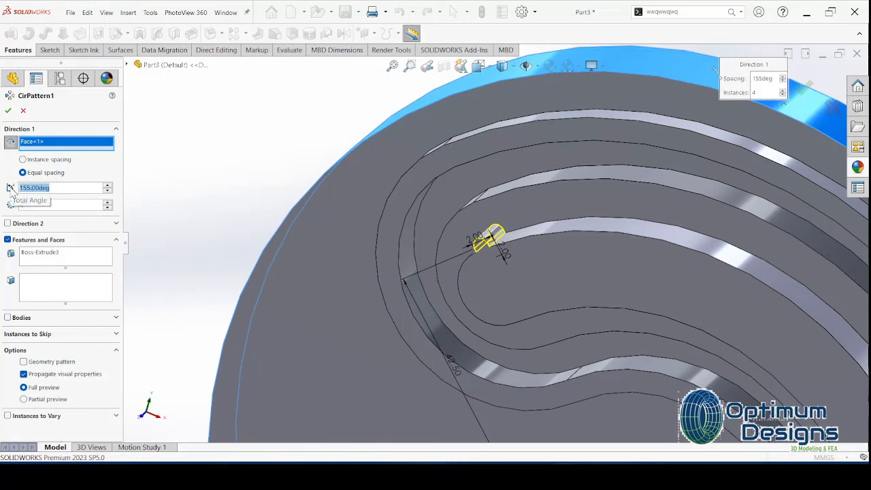
type("267")
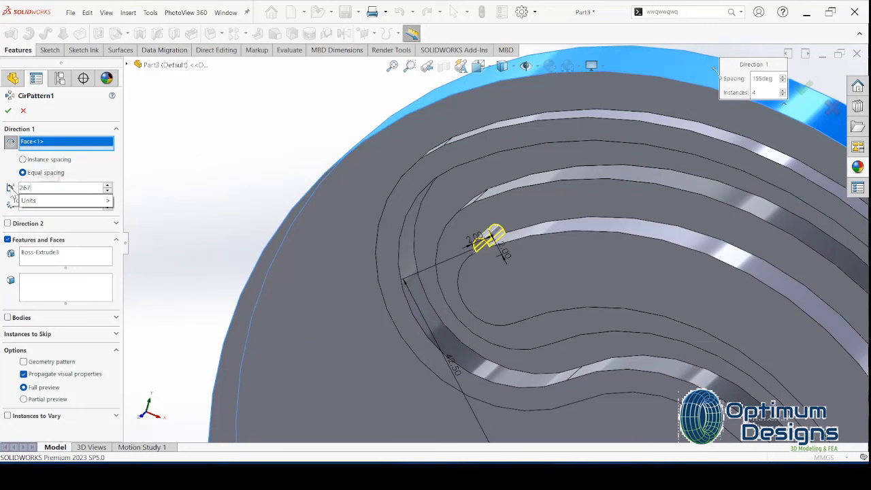
type(".2")
type("7")
key("Return")
type("50")
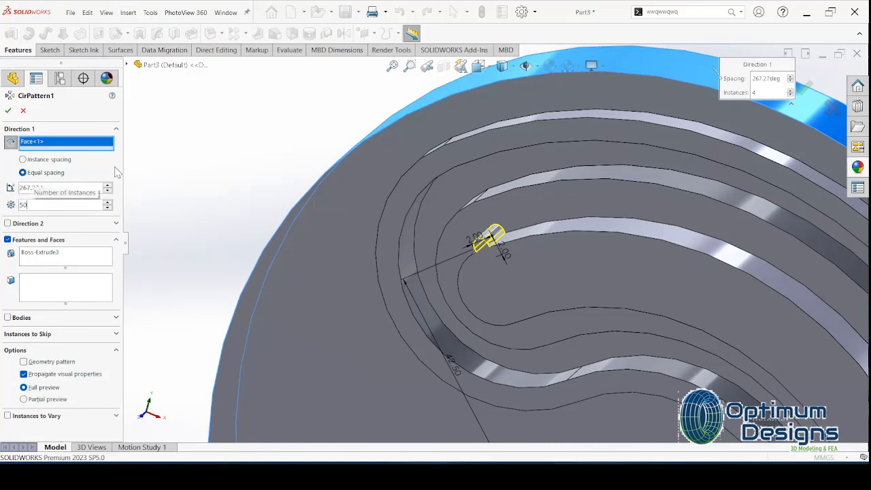
key("Tab")
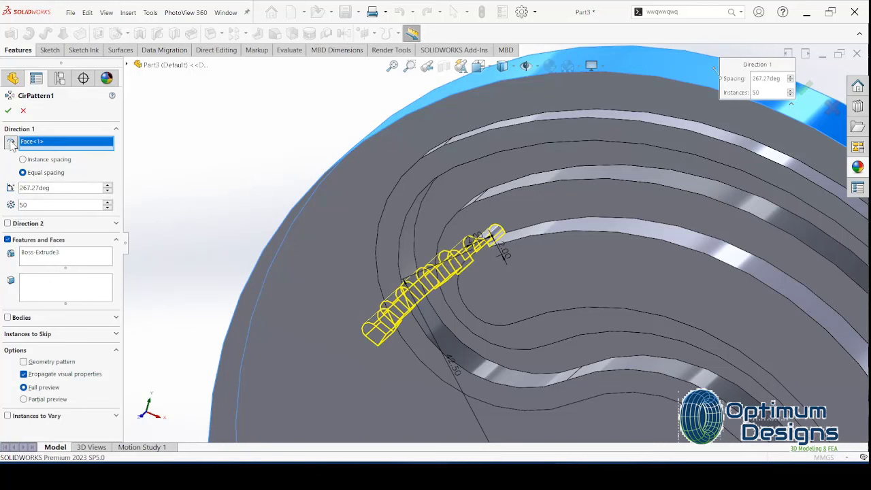
left_click(10, 142)
scroll(553, 295, "up", 2)
scroll(558, 293, "up", 2)
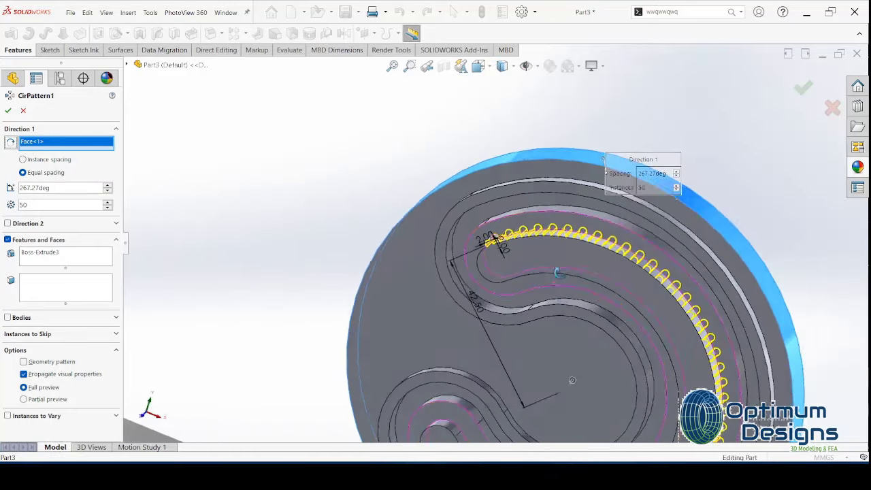
scroll(585, 293, "up", 2)
scroll(577, 305, "up", 2)
mouse_move(577, 304)
middle_mouse_down()
mouse_move(489, 344)
mouse_move(420, 304)
middle_mouse_up()
scroll(488, 344, "down", 3)
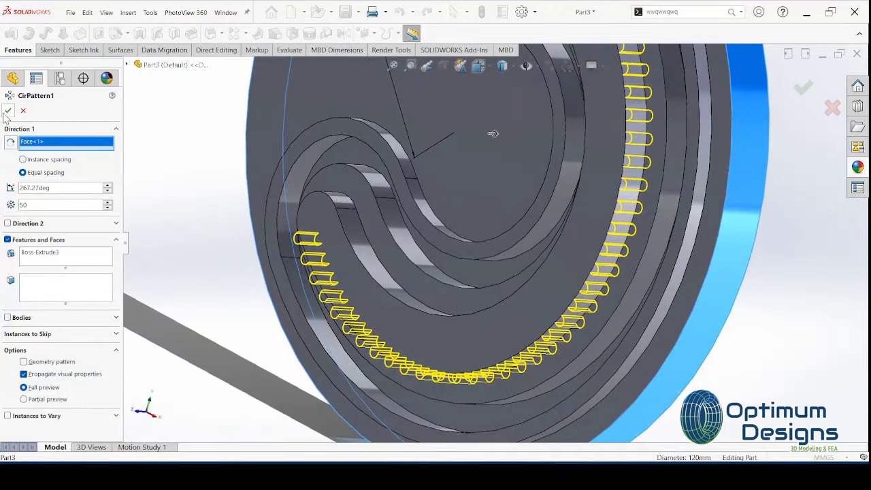
left_click(7, 111)
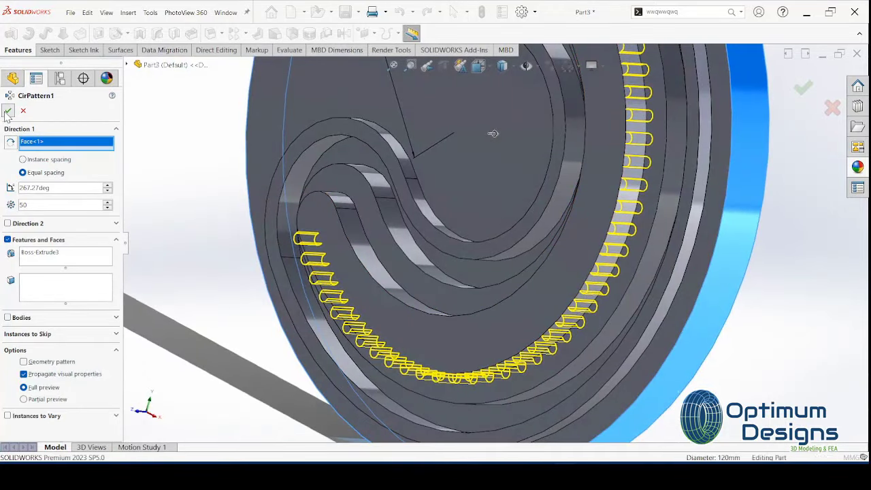
Orient the view normal to the raised slot face.
scroll(503, 180, "up", 5)
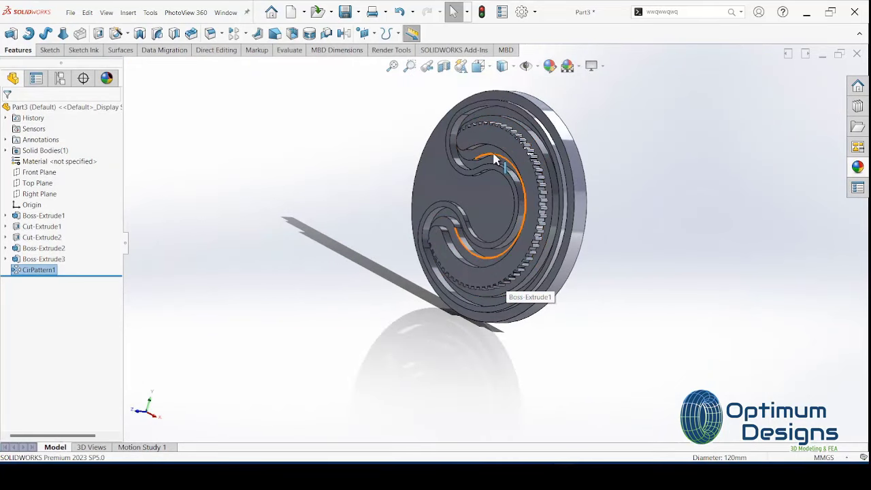
right_click(502, 155)
left_click(573, 136)
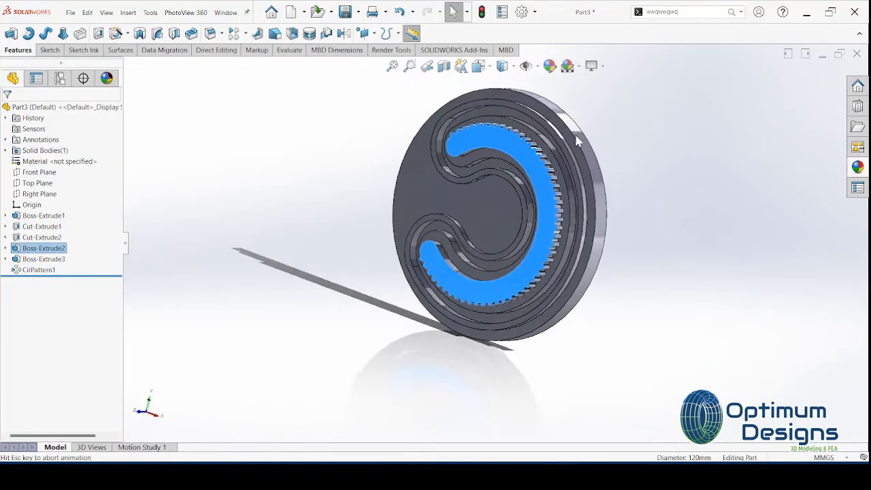
scroll(513, 286, "down", 2)
scroll(511, 285, "down", 3)
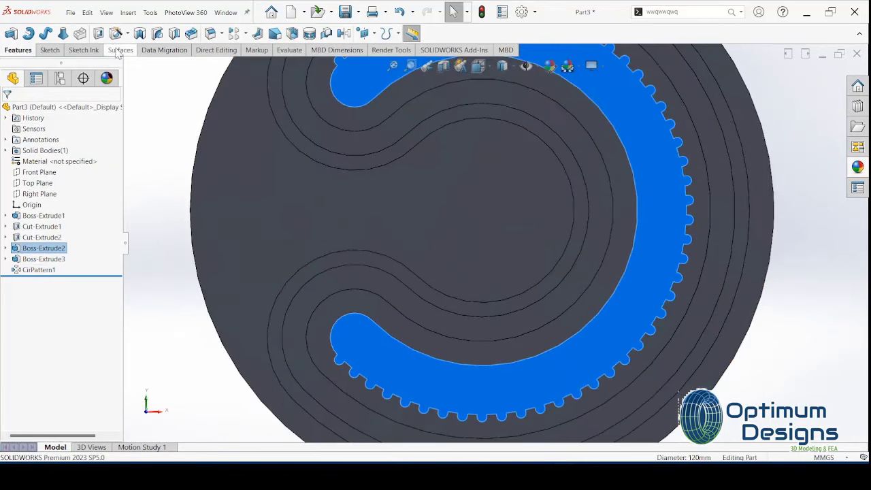
left_click(59, 51)
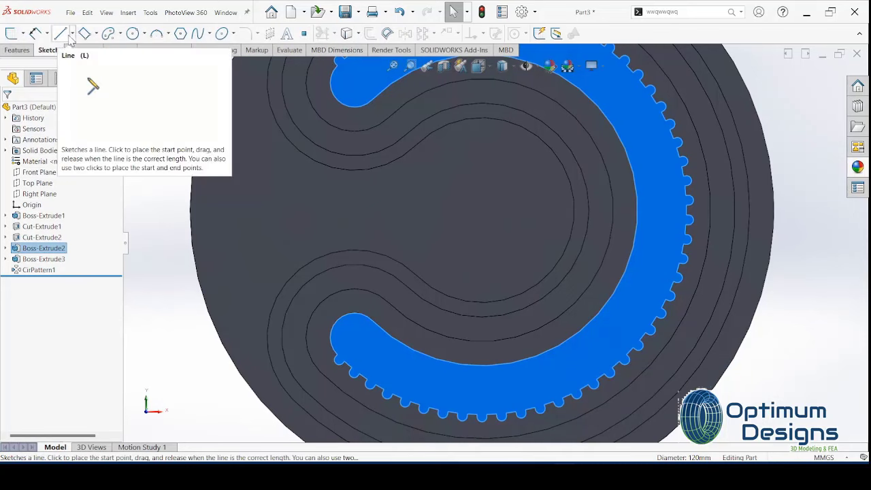
Draw a construction line from the origin to the slot's arc and fix its endpoint.
left_click(72, 33)
left_click(76, 45)
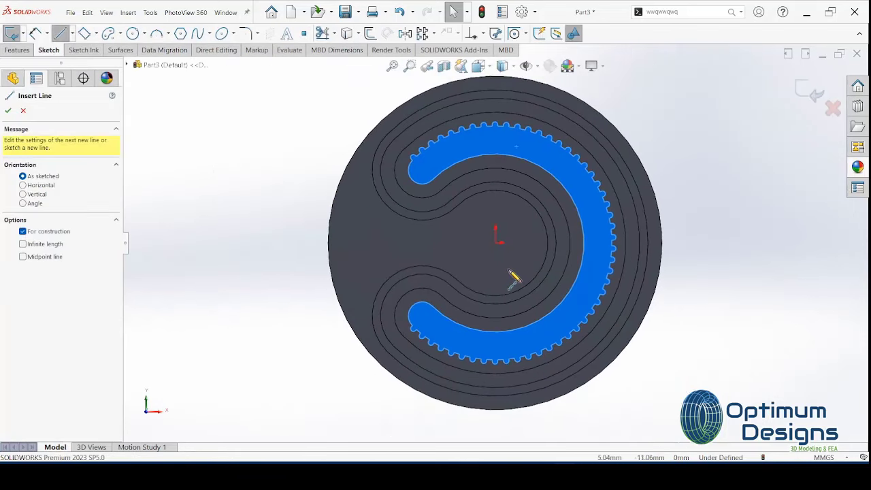
left_click(495, 242)
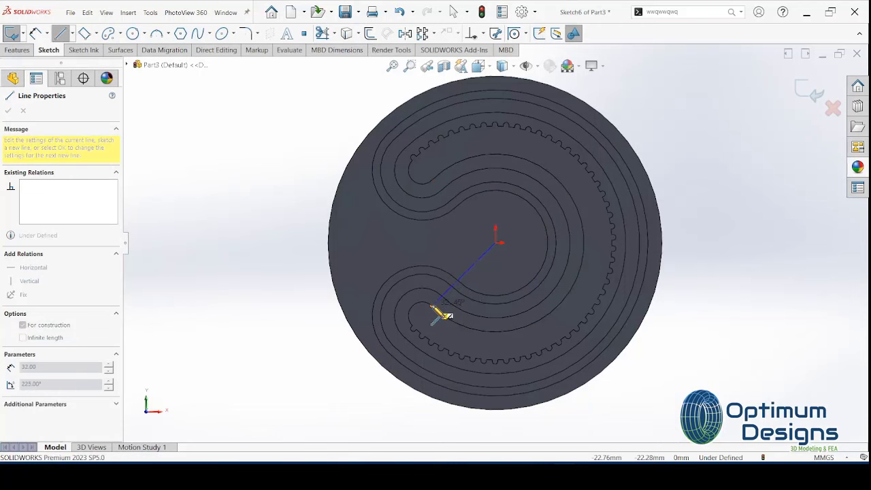
scroll(433, 306, "down", 5)
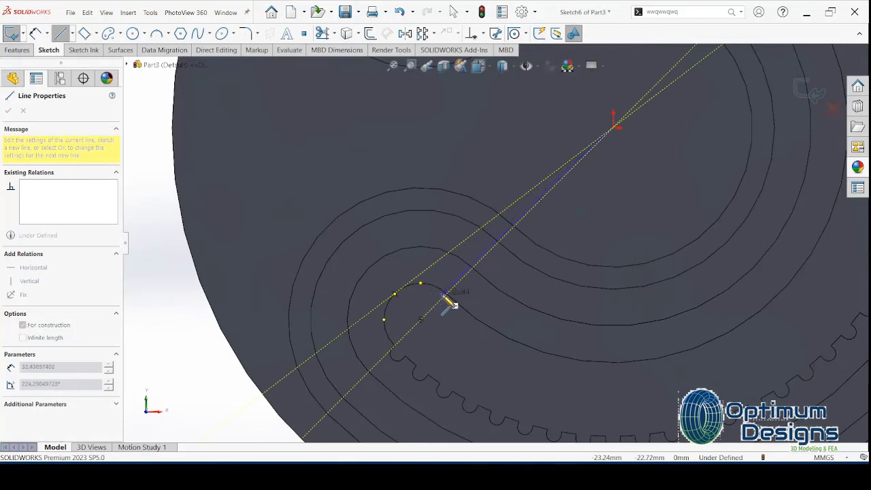
left_click(448, 298)
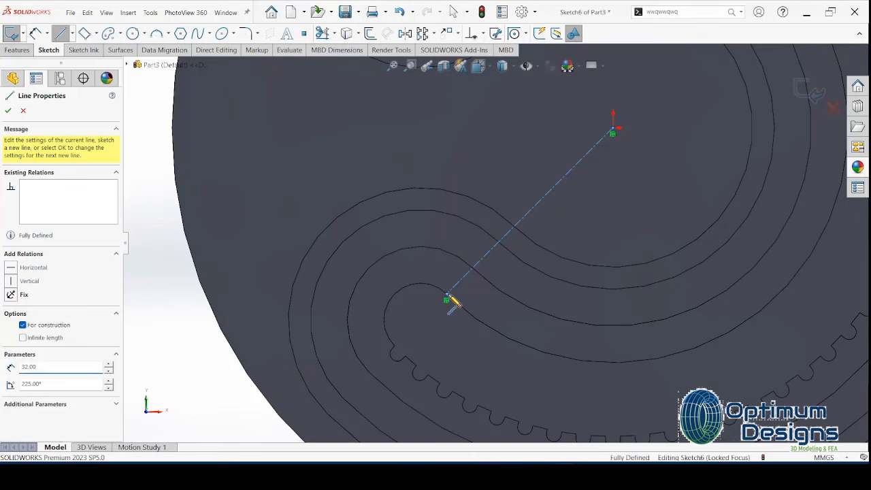
right_click(447, 301)
left_click(470, 301)
Draw a rotated 3-point rectangle from the line's end across the slot edge.
left_click(85, 34)
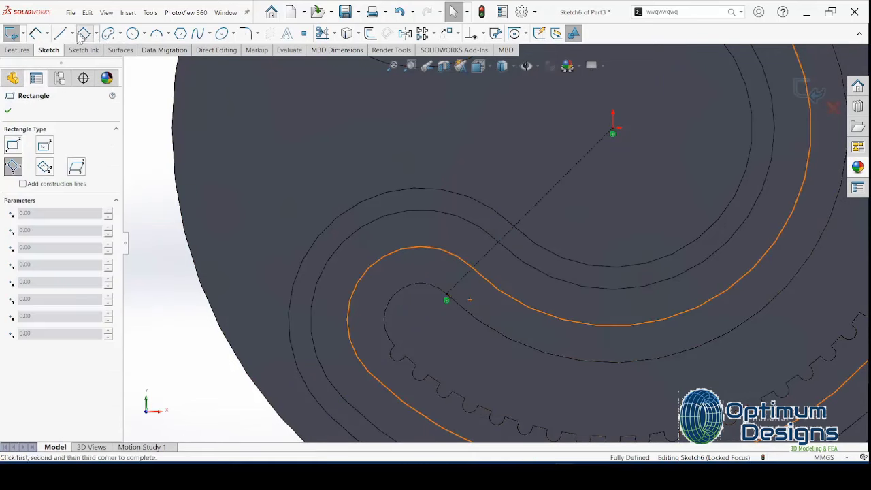
scroll(538, 314, "down", 4)
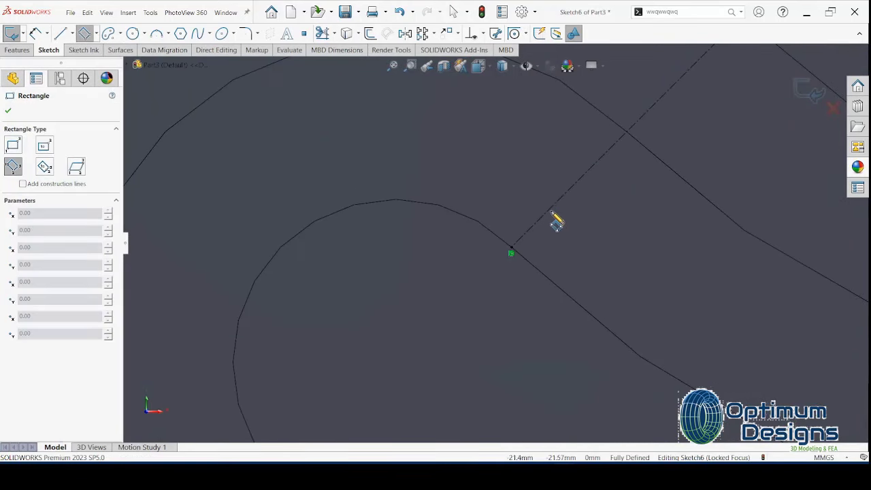
left_click(551, 212)
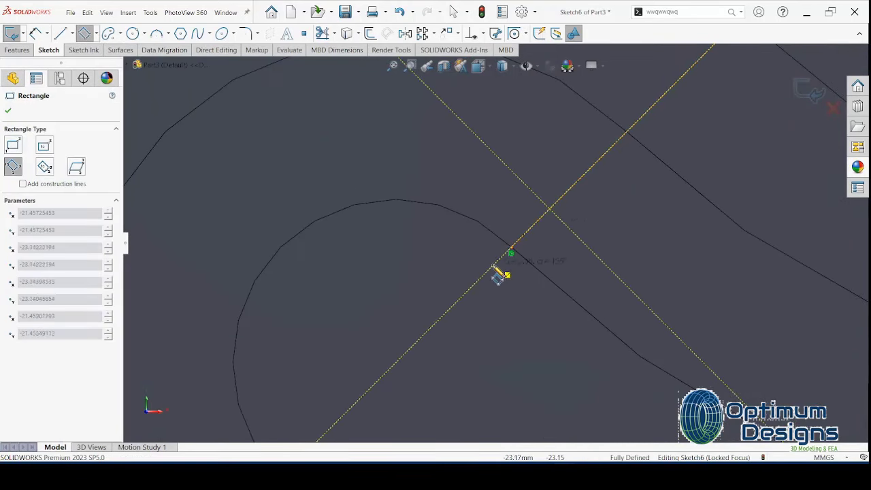
left_click(522, 303)
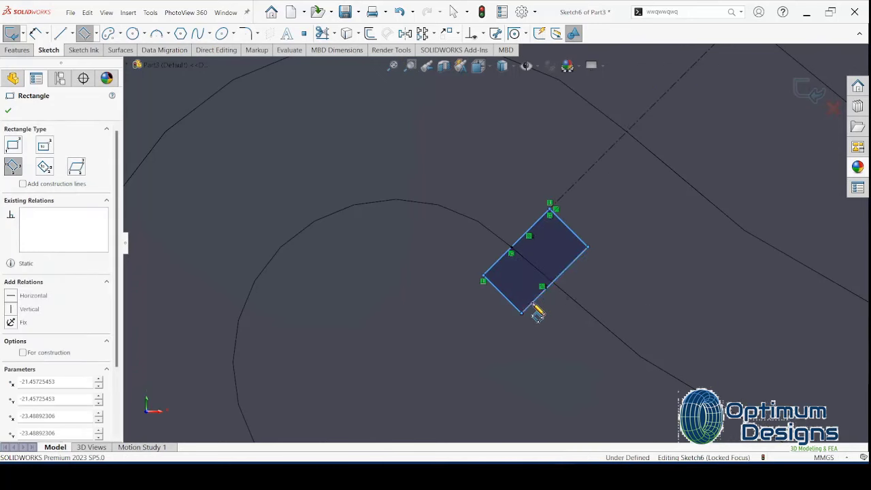
left_click(34, 34)
Dimension the rectangle's adjacent edges to 3.00 mm and 2.00 mm.
left_click(532, 238)
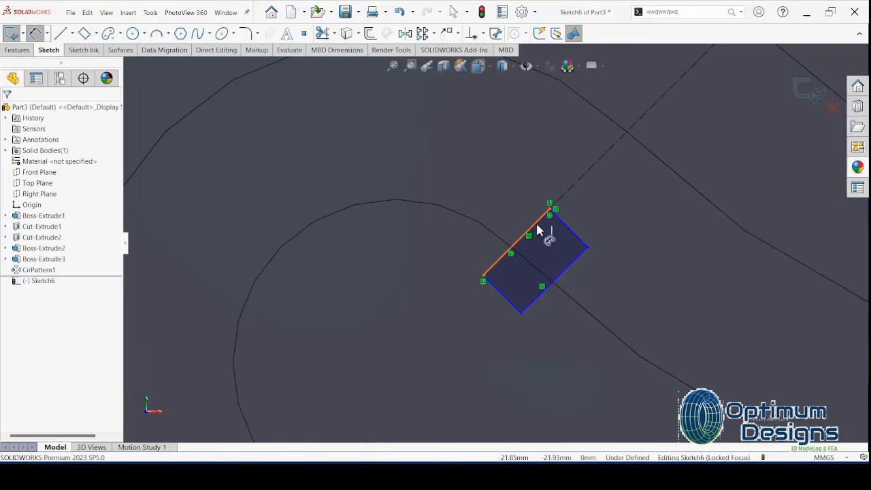
key("d")
left_click(499, 220)
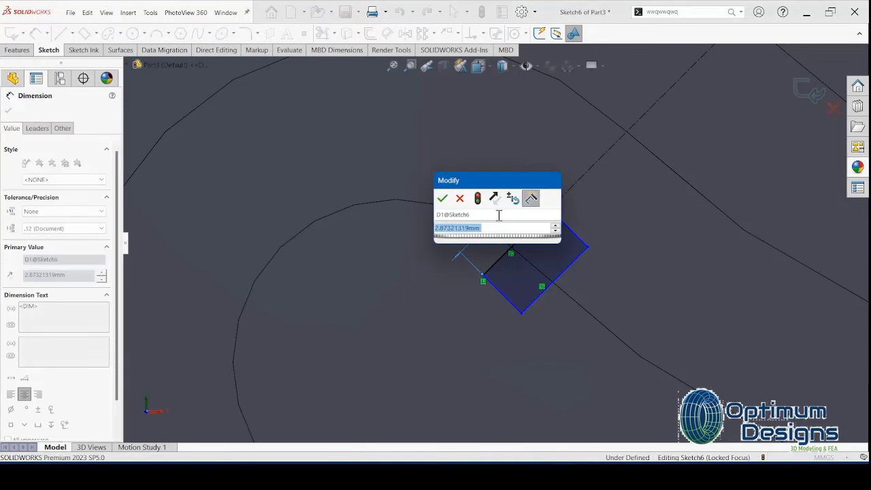
type("3")
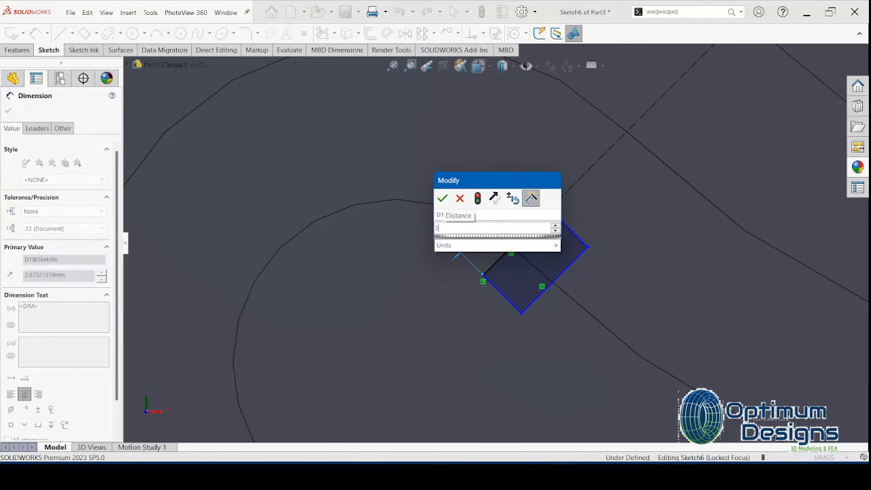
type(".9")
key("BackSpace")
type("0")
left_click(442, 197)
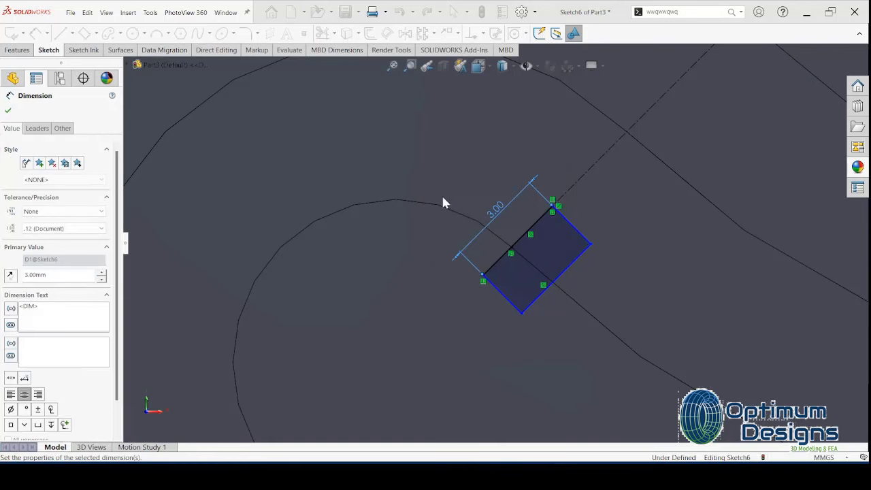
left_click(578, 232)
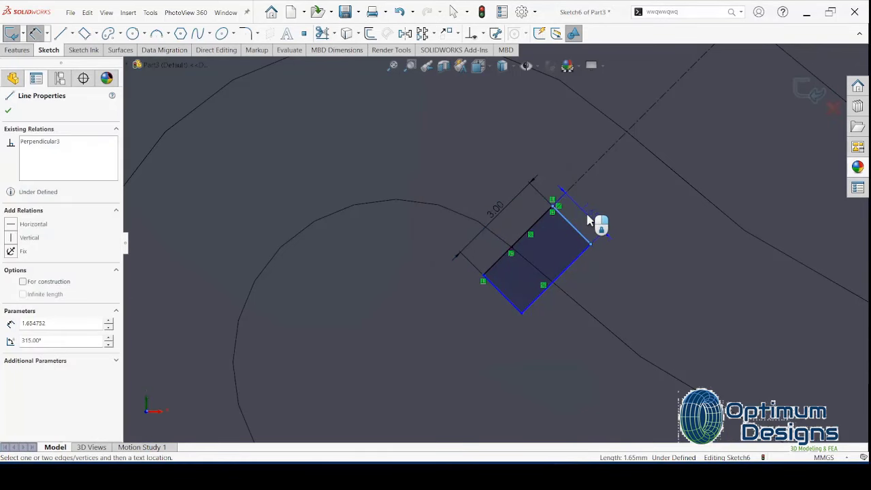
left_click(589, 221)
type("2")
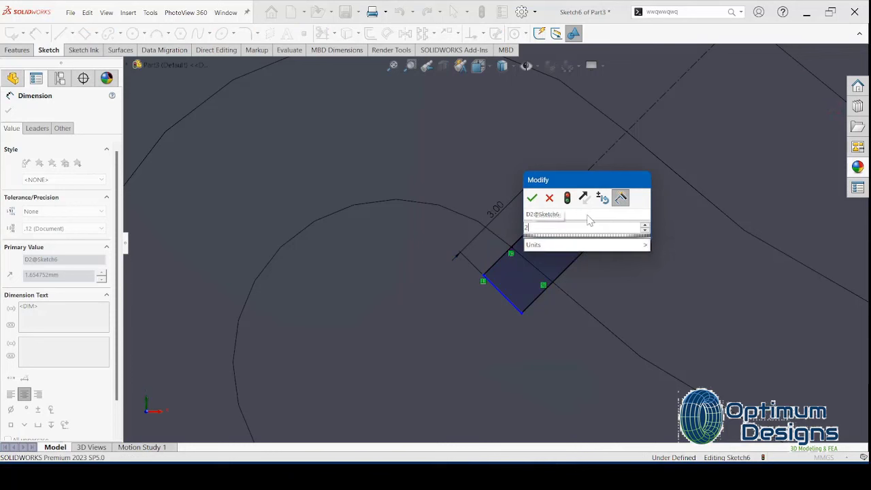
key("Return")
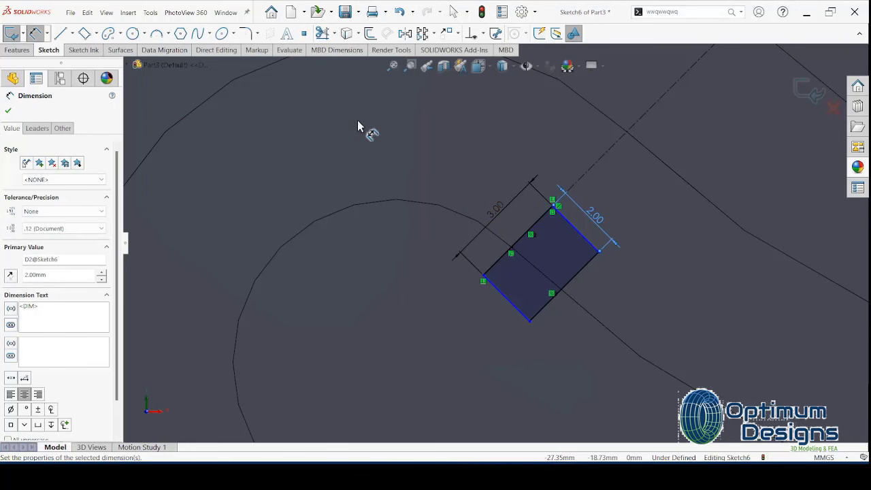
scroll(367, 129, "up", 3)
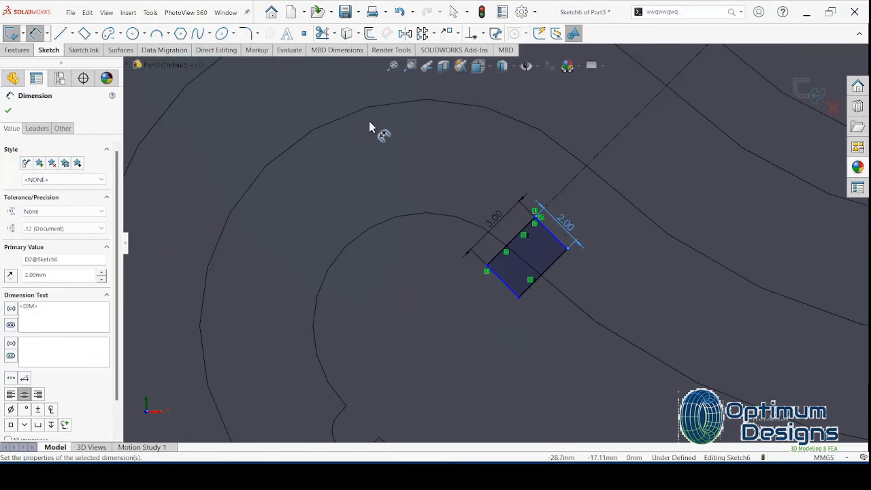
Snap the diagonal line's end point to the origin and dimension the line 31.50 mm.
left_click(532, 228)
scroll(576, 195, "up", 5)
scroll(613, 156, "down", 4)
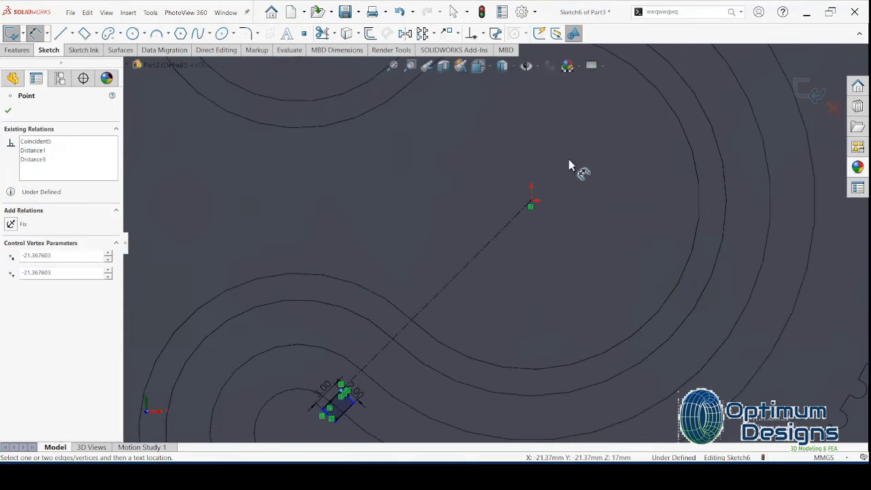
left_click_drag(531, 207, 532, 204)
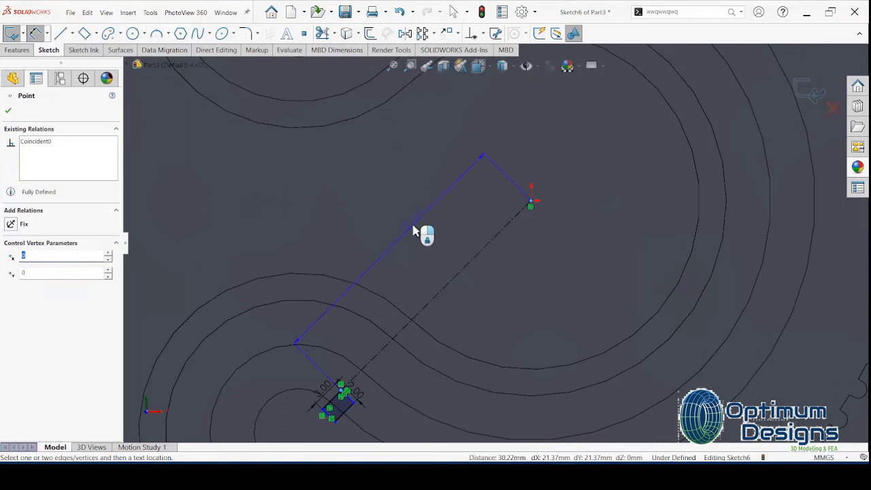
left_click(413, 230)
left_click(413, 230)
type("31")
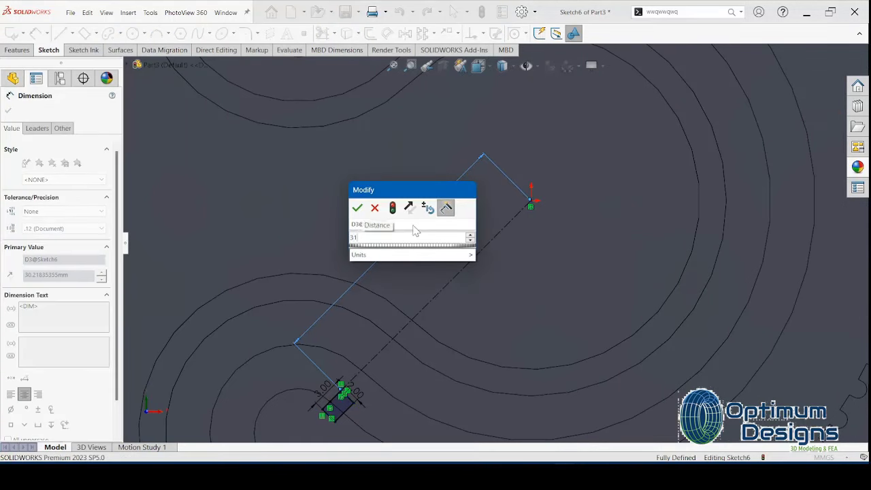
type(".")
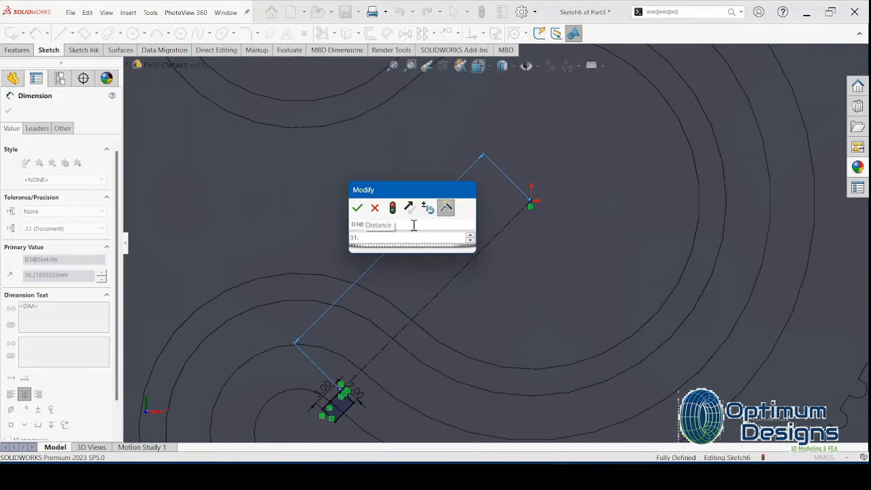
type("5")
key("Return")
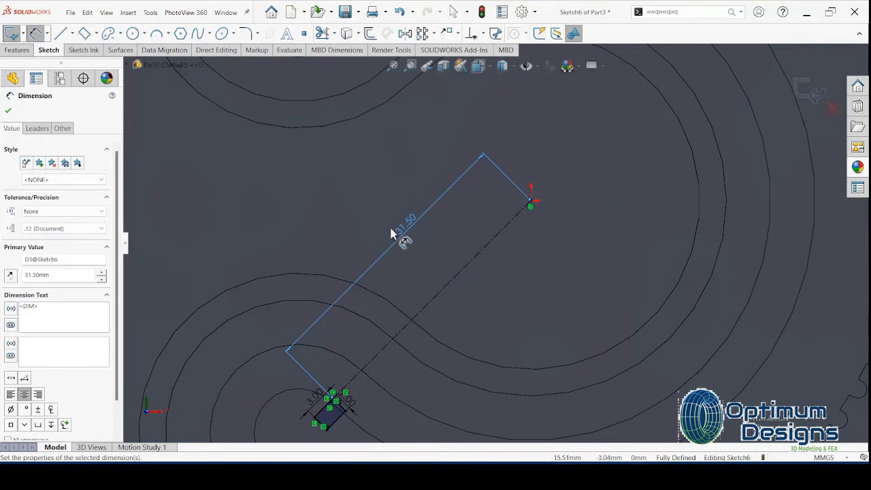
left_click(8, 111)
Cap the rectangle's short 2 mm end with a semicircular 3-point arc and make that edge construction.
scroll(412, 398, "down", 3)
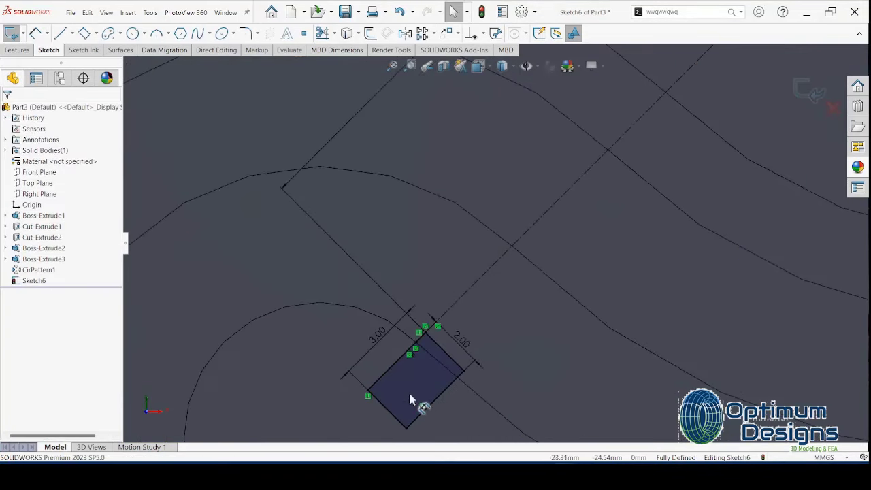
scroll(413, 292, "down", 2)
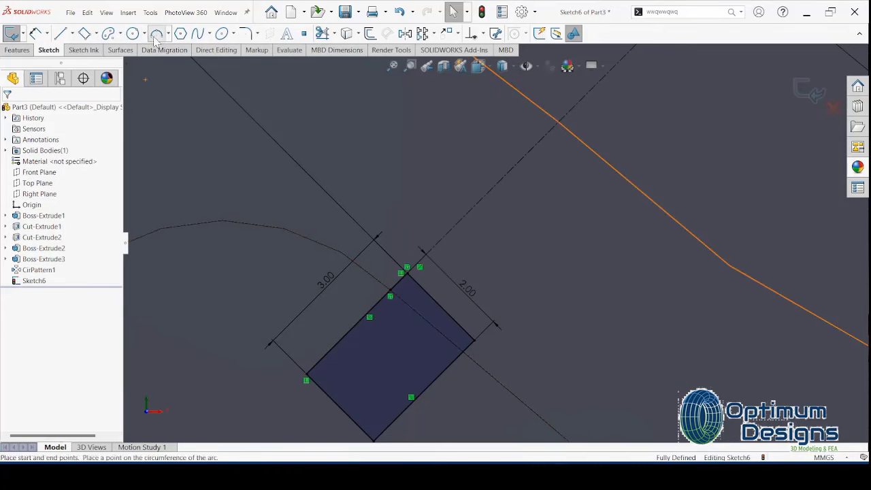
left_click(155, 34)
left_click(407, 272)
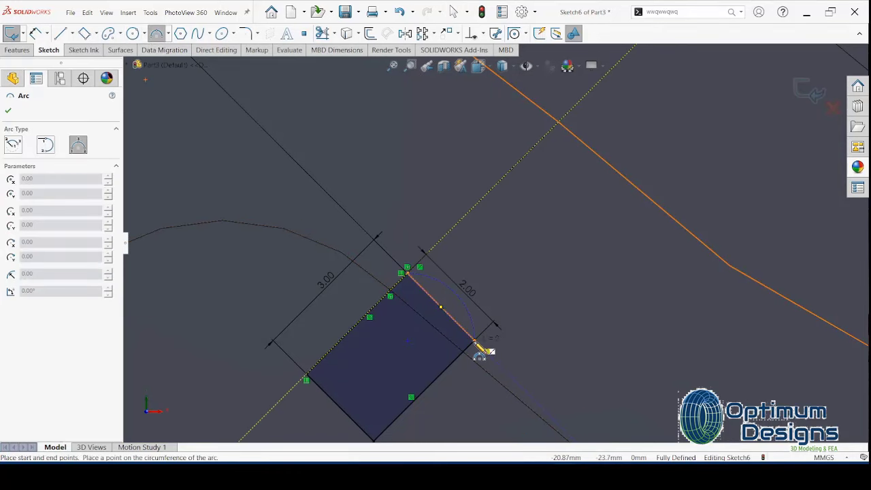
left_click(488, 293)
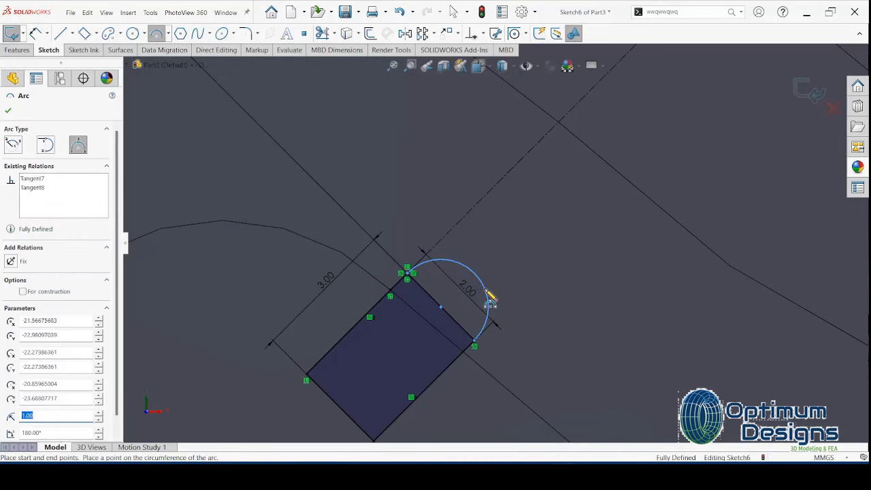
right_click(490, 298)
left_click(509, 295)
left_click(463, 331)
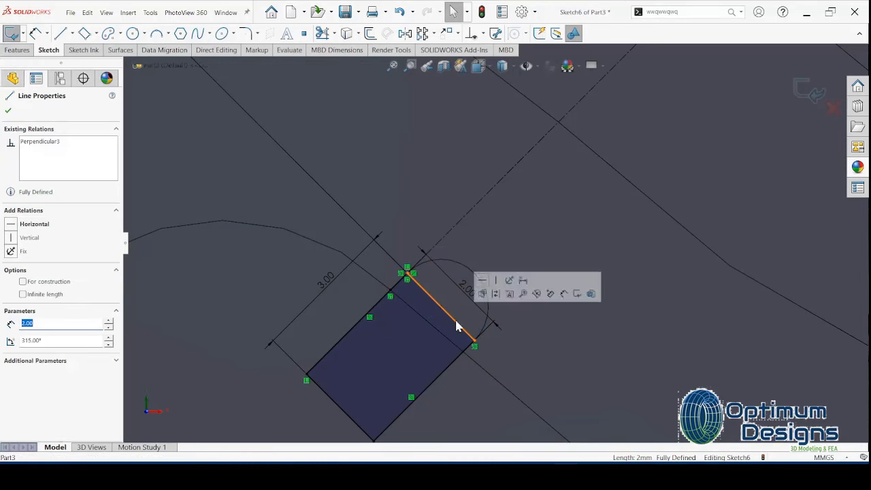
left_click(23, 281)
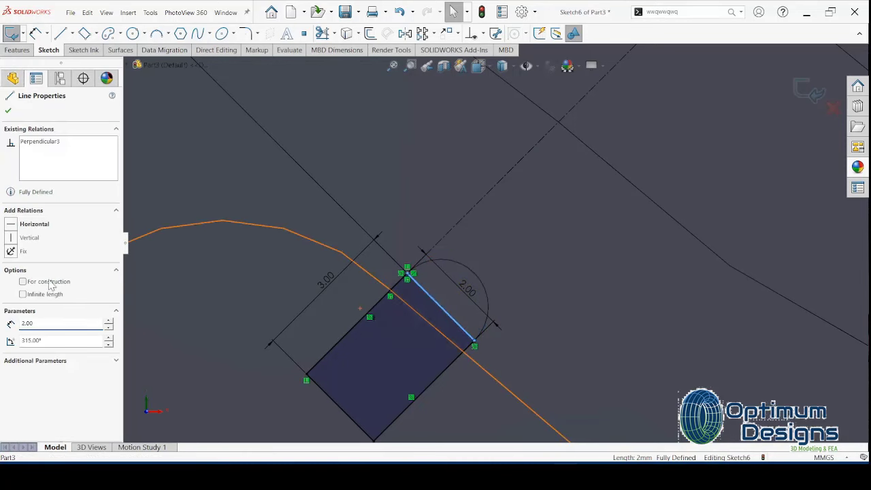
left_click(9, 103)
left_click(18, 50)
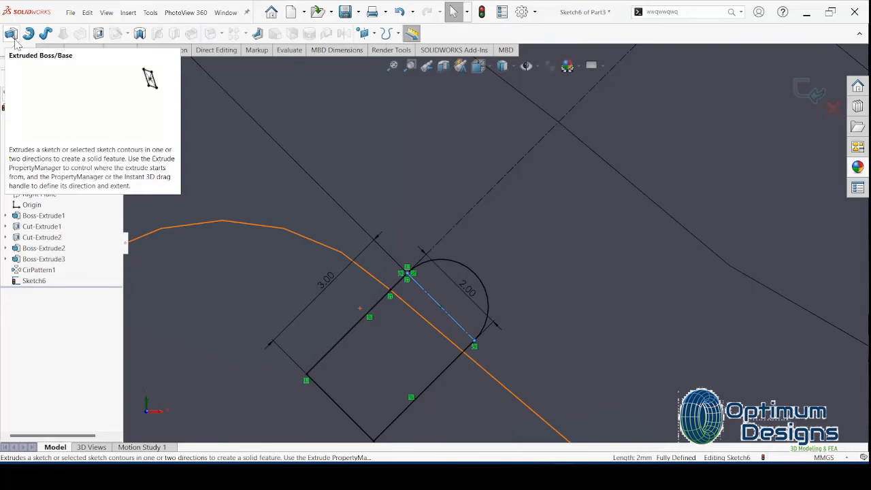
Try an Up To Surface extrusion of Sketch6, then cancel it.
left_click(11, 34)
middle_click_drag(530, 393, 432, 352)
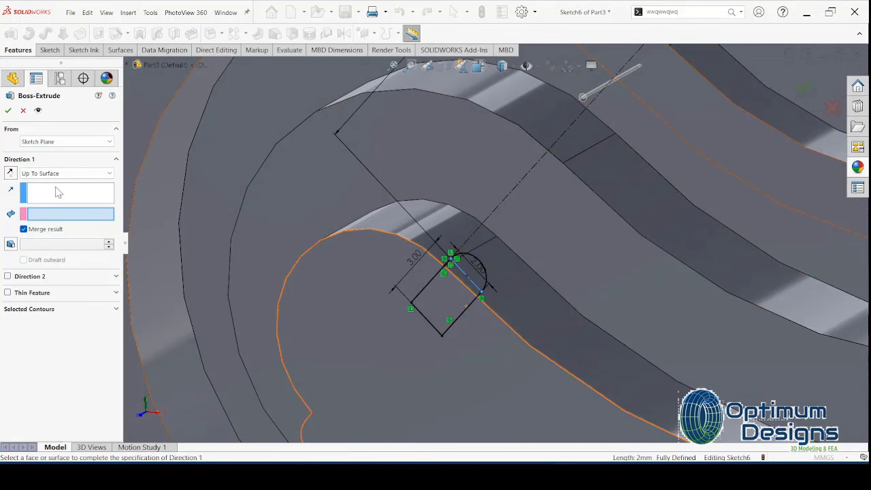
left_click(59, 193)
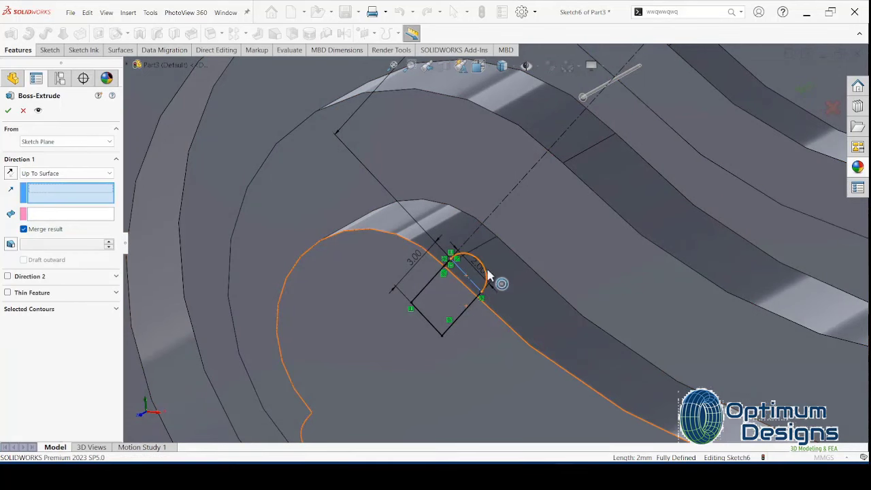
left_click(462, 310)
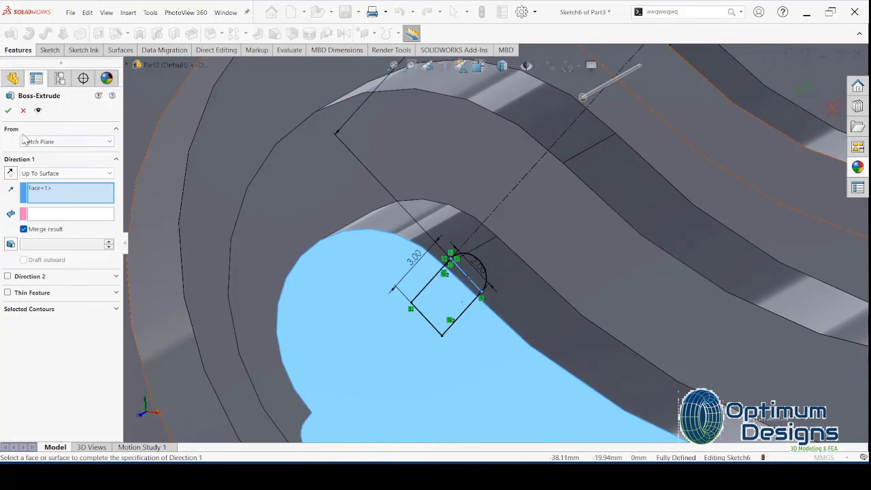
left_click(23, 110)
Select the pin's whole closed outline in Sketch6 as a chain.
left_click(34, 280)
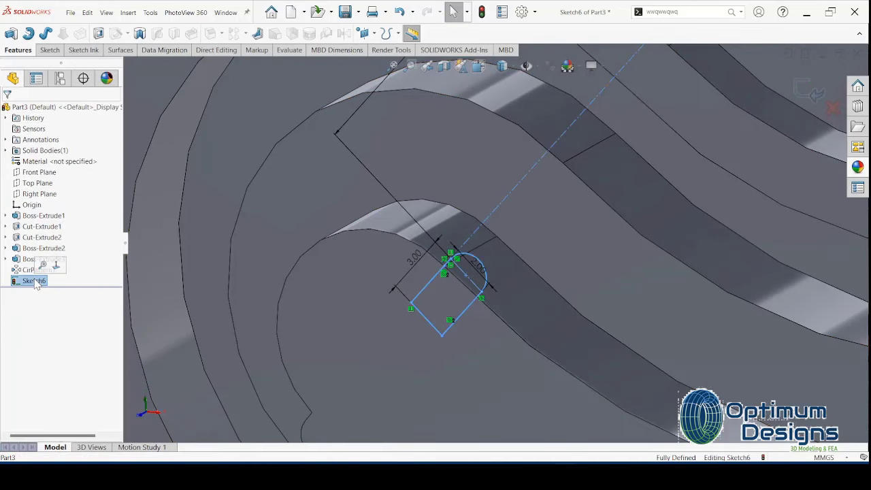
left_click(54, 266)
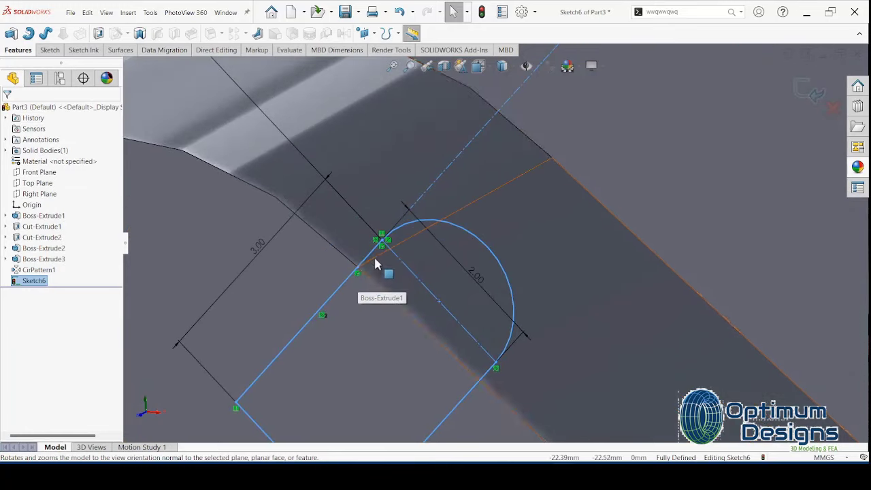
right_click(372, 257)
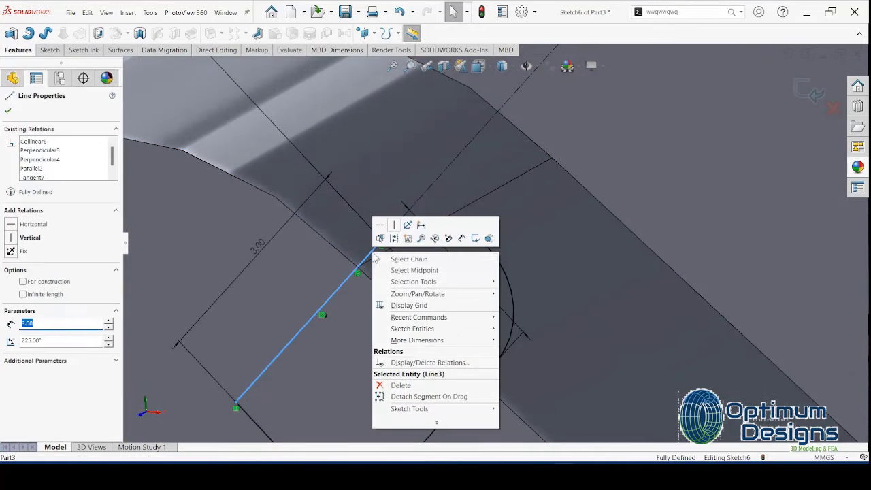
left_click(393, 257)
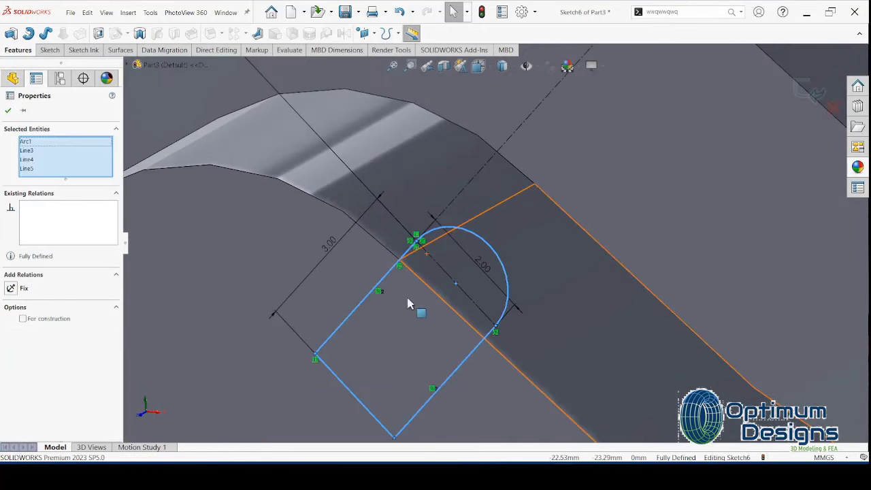
left_click(8, 111)
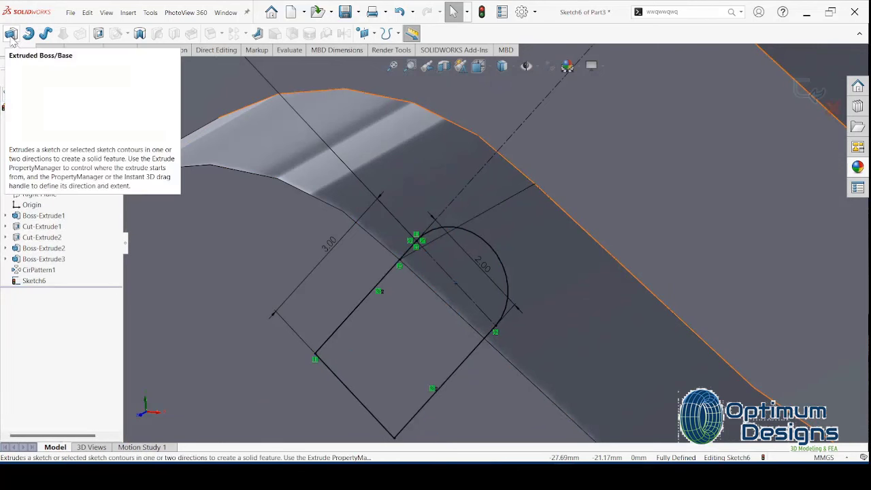
Extrude the selected Sketch6 outline Up To Surface, ending at the chosen face.
left_click(11, 33)
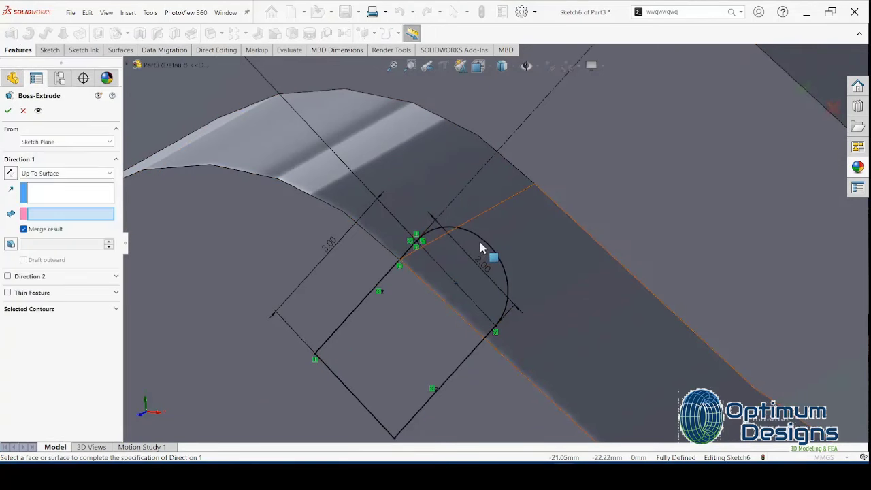
left_click(128, 68)
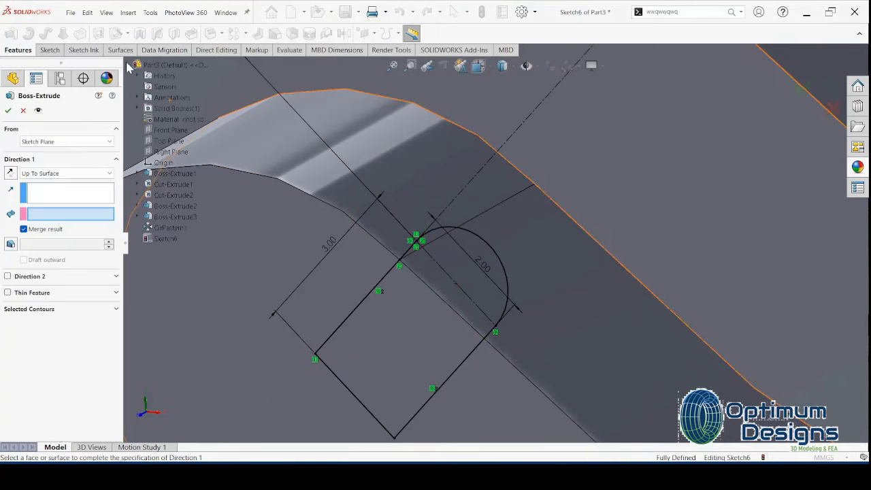
left_click(164, 238)
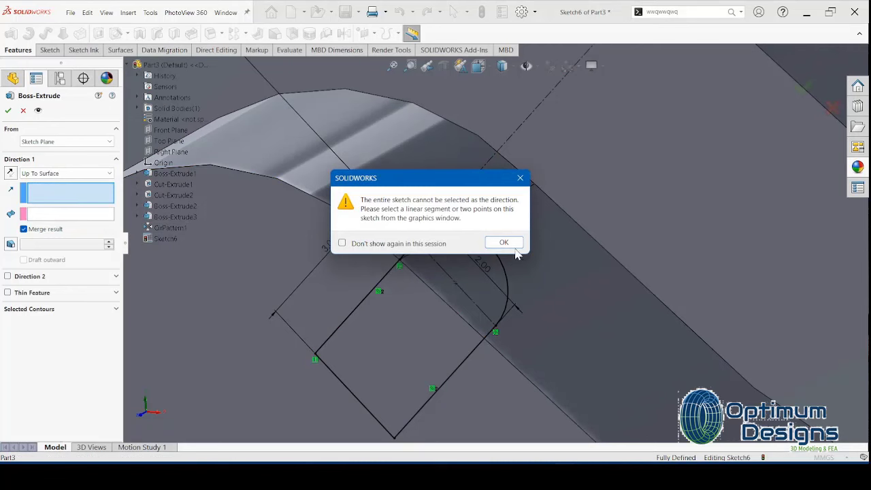
left_click(514, 248)
left_click(67, 173)
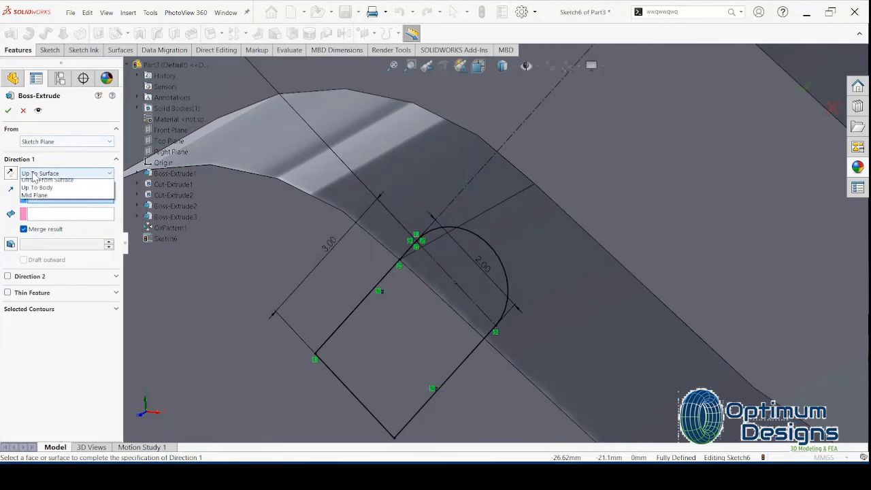
left_click(40, 185)
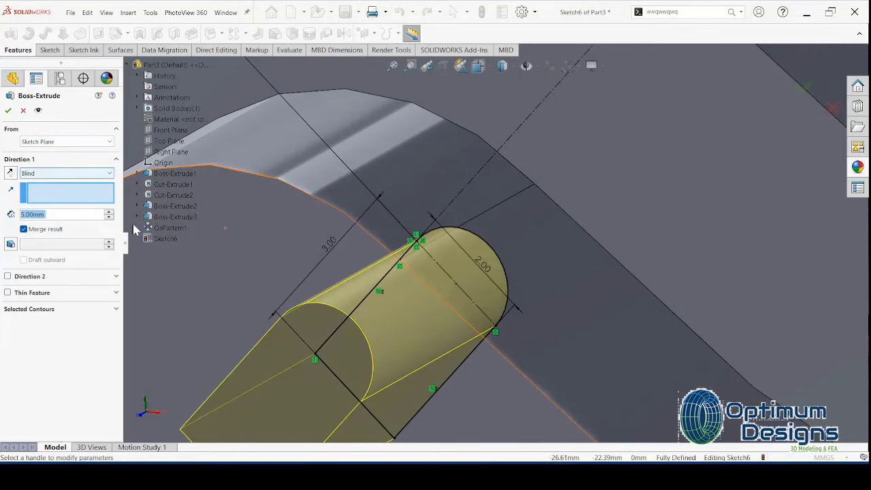
left_click(9, 173)
left_click(67, 173)
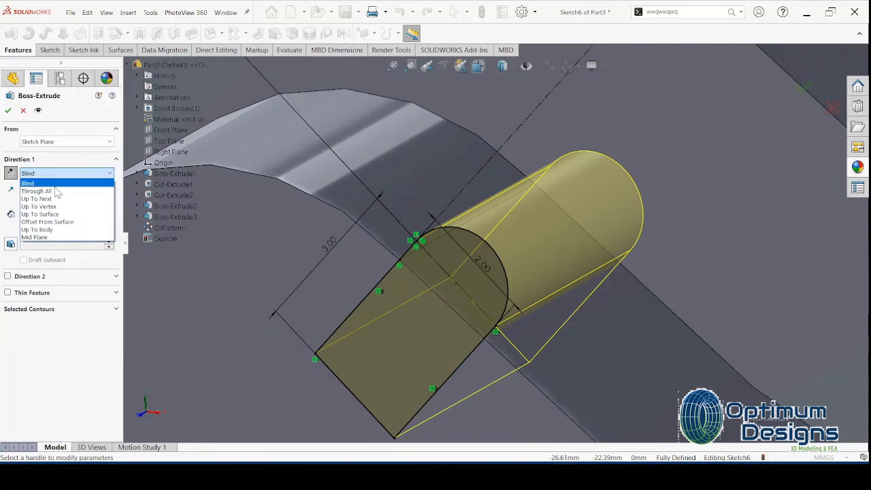
left_click(41, 214)
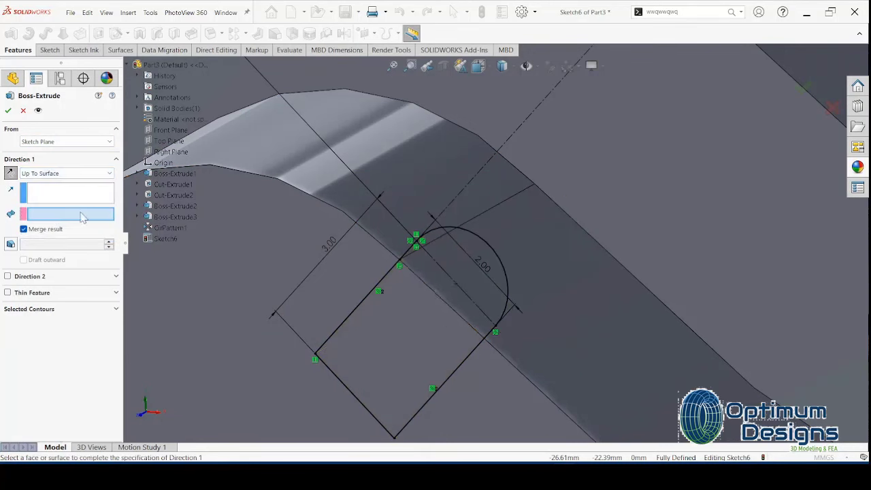
left_click(613, 205)
Accept the pin extrusion and turn the disc to a nearly frontal view.
right_click(611, 197)
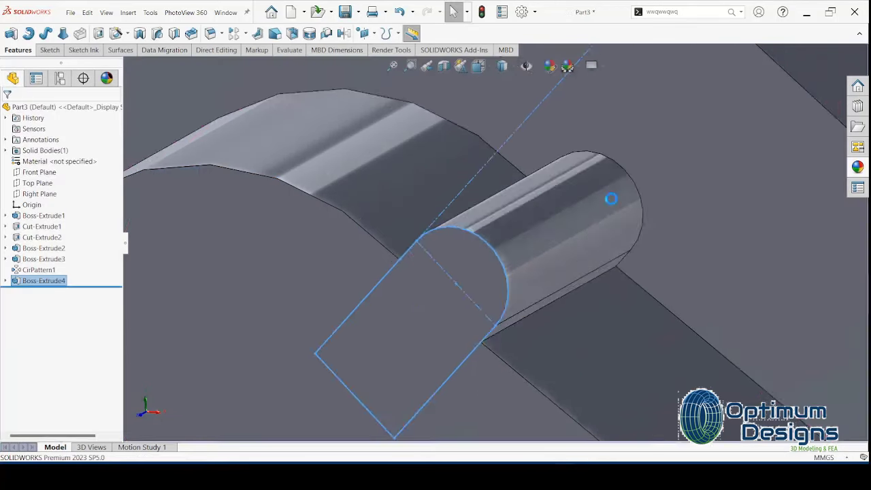
scroll(607, 201, "up", 3)
scroll(607, 200, "up", 3)
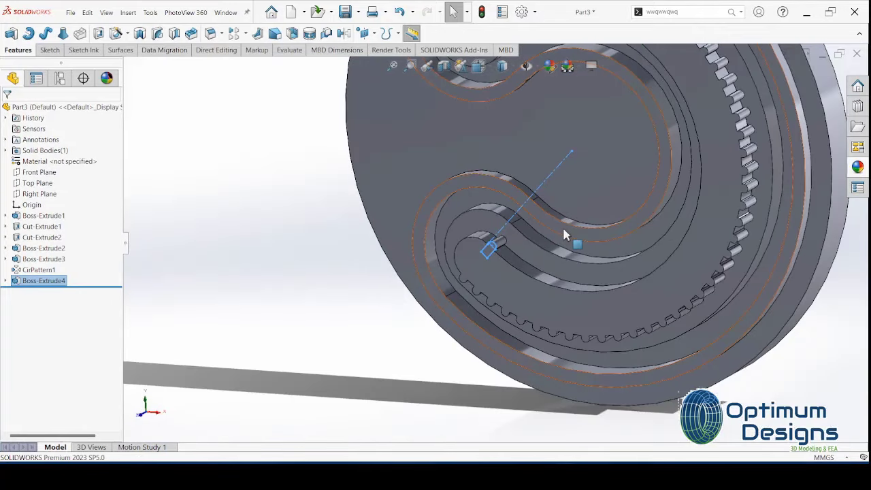
middle_click_drag(564, 233, 326, 232)
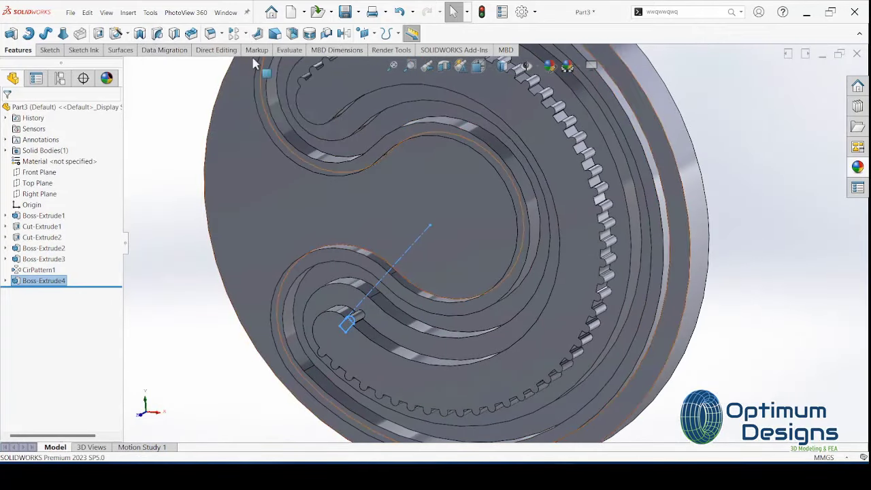
Circular-pattern the Boss-Extrude4 pin 37 times in the reversed direction along the inner slot edge.
left_click(245, 33)
left_click(276, 59)
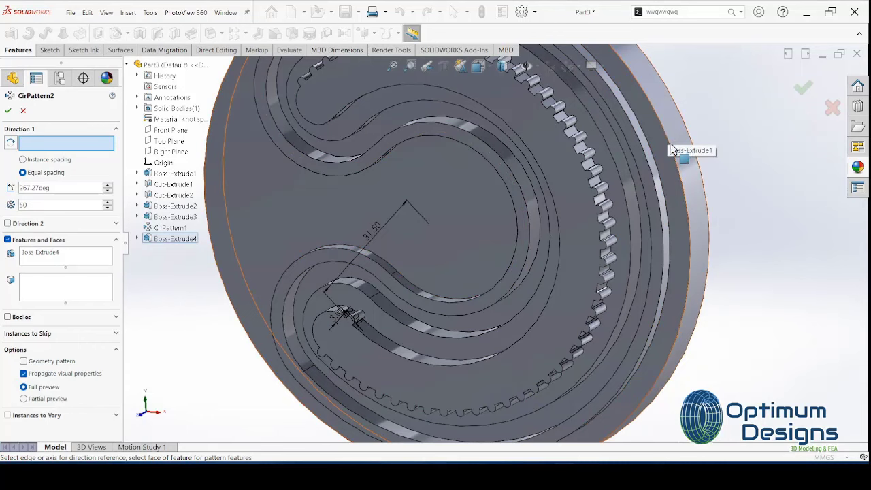
left_click(399, 355)
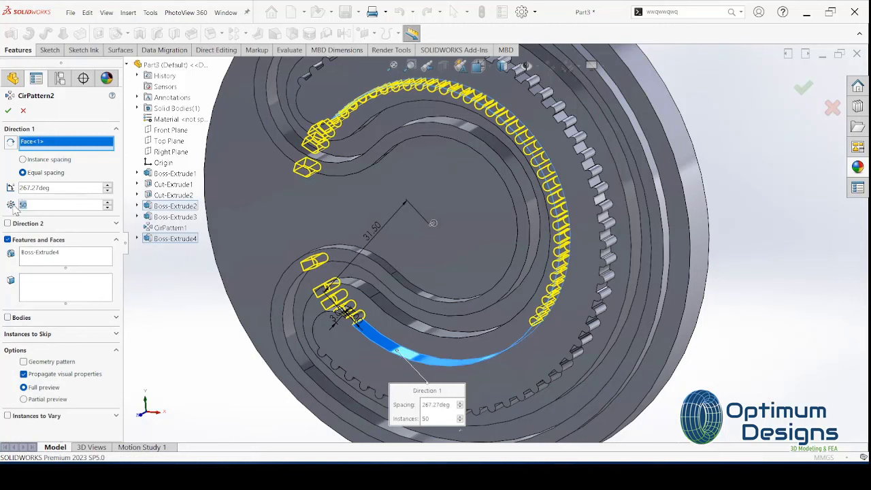
left_click(60, 204)
type("30")
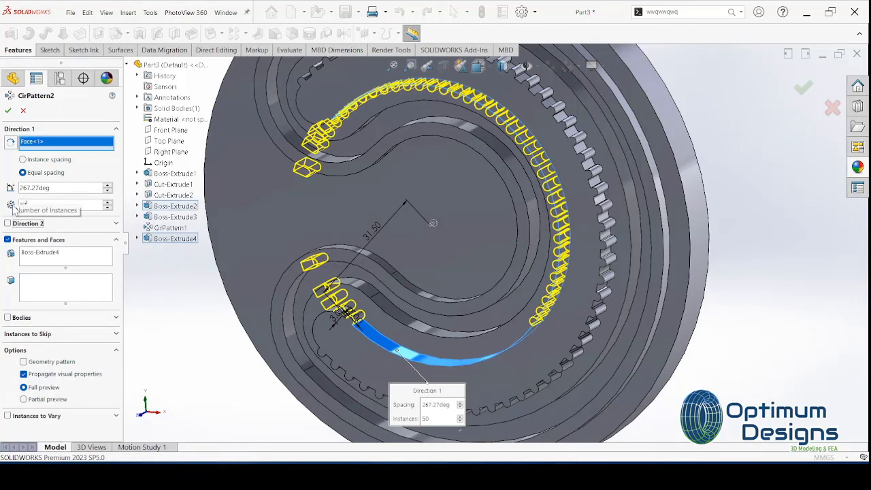
type("37")
left_click(11, 143)
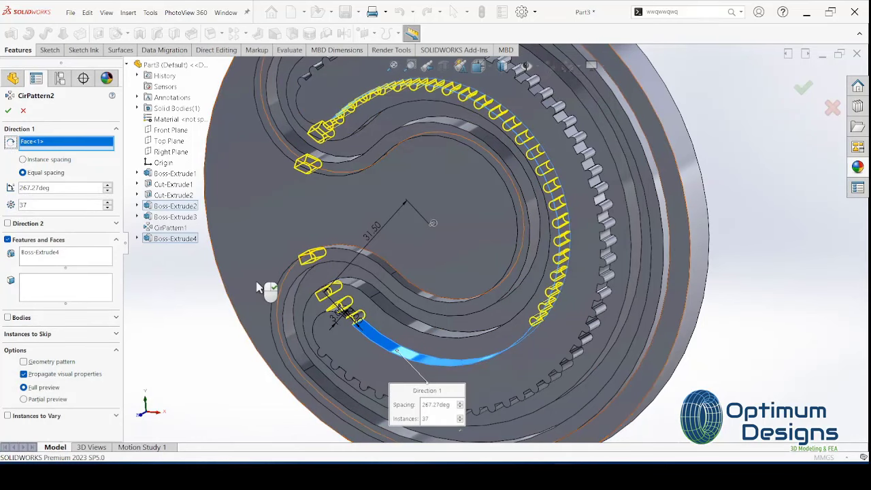
left_click(11, 143)
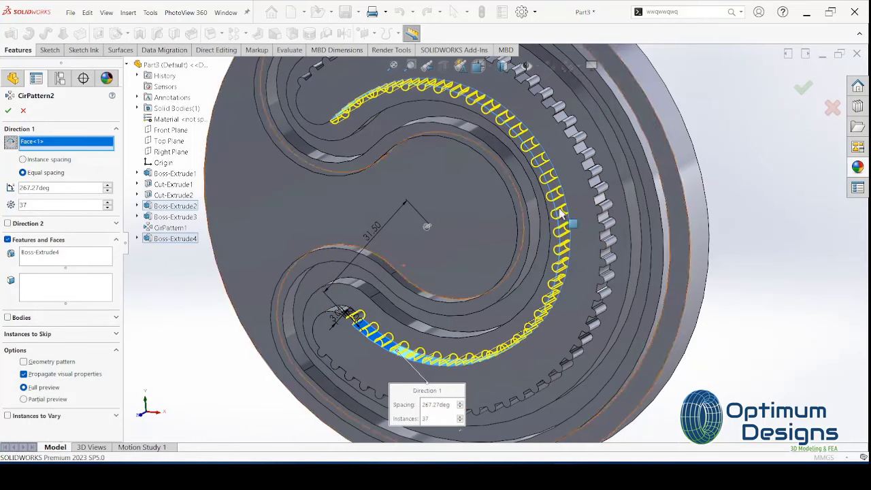
key("ctrl+1")
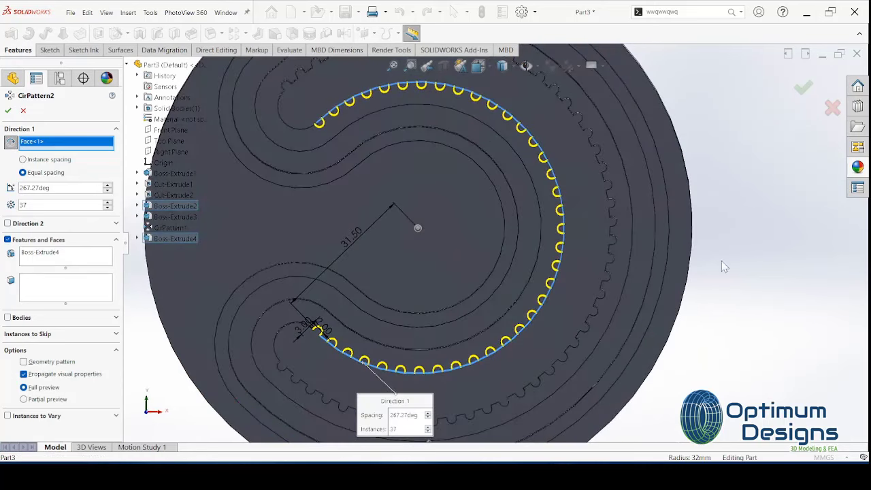
scroll(430, 253, "up", 3)
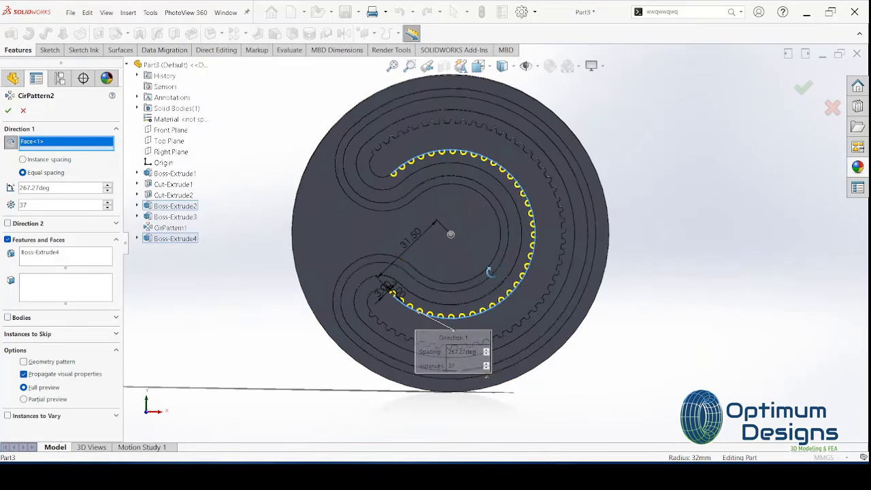
left_click(7, 110)
Select the slot face with all its tangent faces and inspect the toothed slot.
right_click(460, 135)
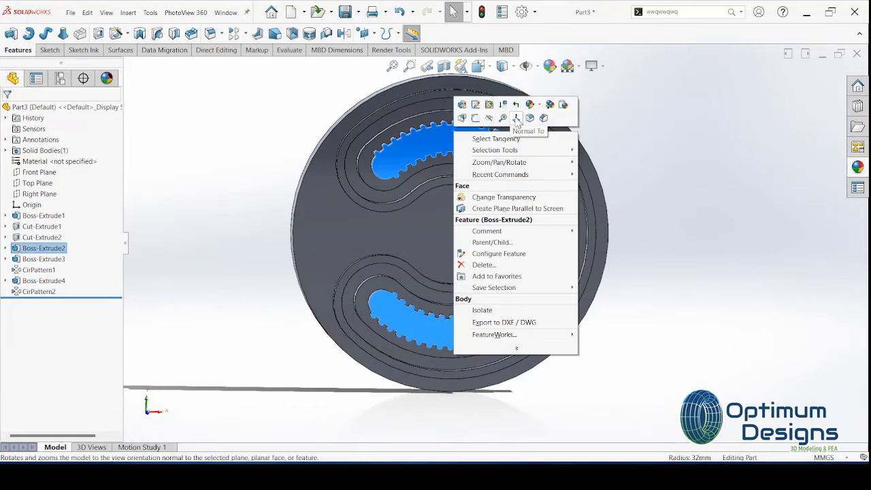
left_click(496, 138)
scroll(435, 160, "down", 5)
middle_click_drag(459, 188, 455, 176)
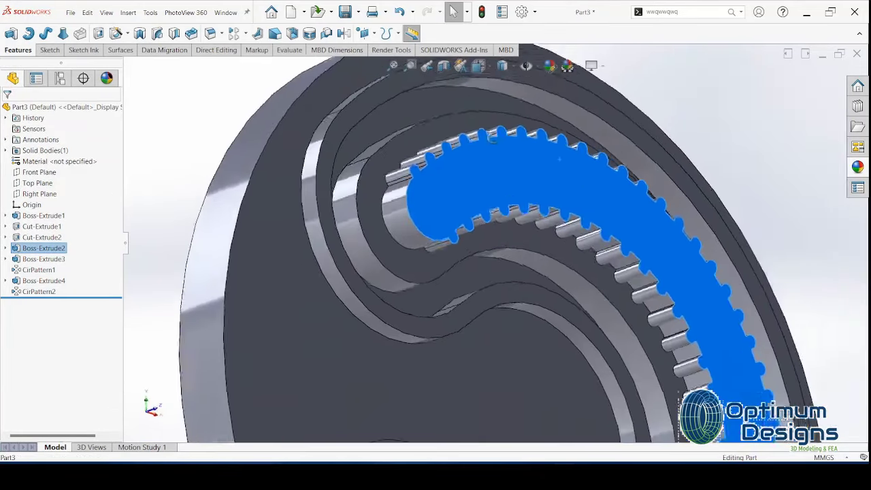
scroll(454, 176, "up", 5)
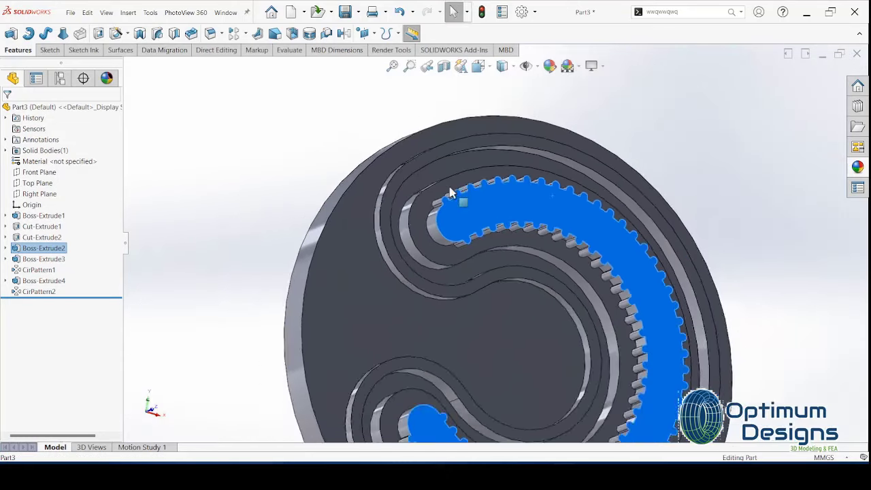
scroll(462, 241, "down", 5)
mouse_move(456, 243)
middle_mouse_down()
mouse_move(462, 284)
mouse_move(410, 235)
mouse_move(393, 236)
mouse_move(386, 218)
middle_mouse_up()
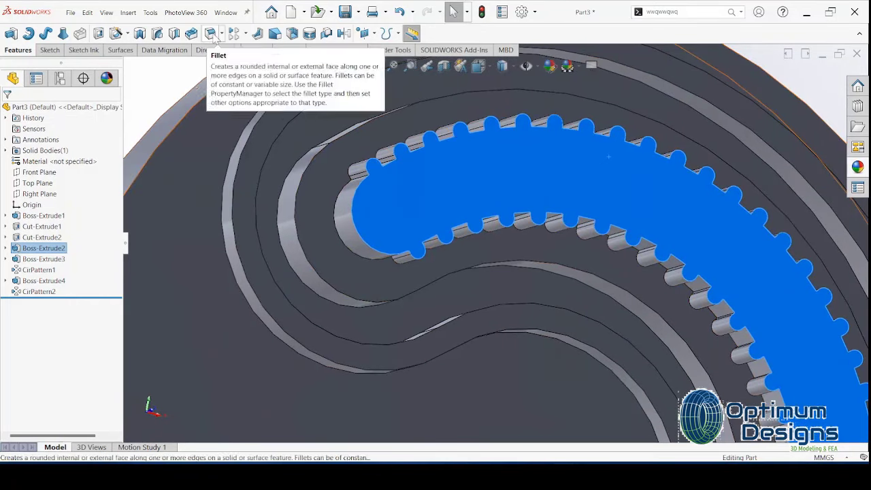
Start a circular pattern using a curved slot face as the axis.
left_click(245, 34)
left_click(262, 59)
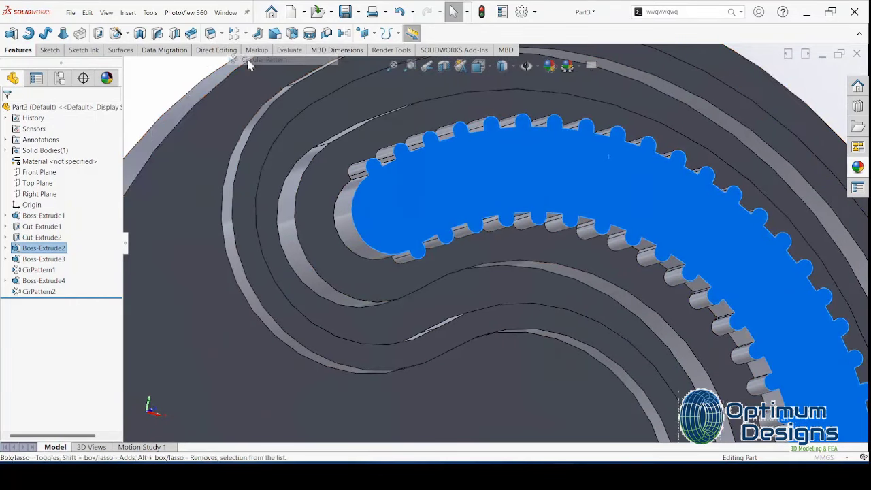
left_click(359, 173)
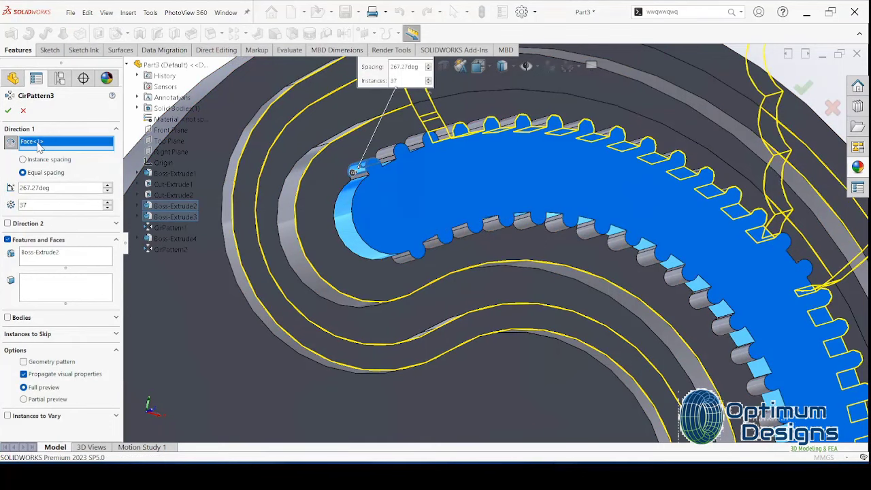
Pattern Boss-Extrude3 4 times over 145° about the slot's curved end face.
key("Delete")
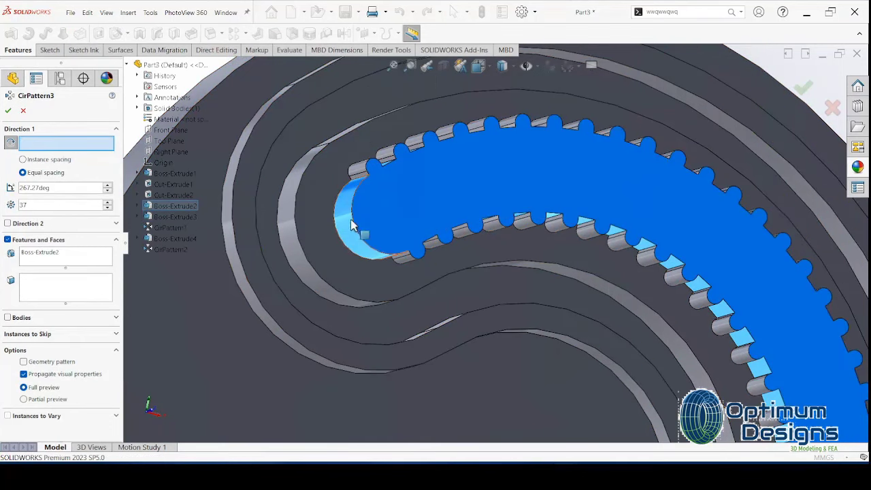
left_click(345, 222)
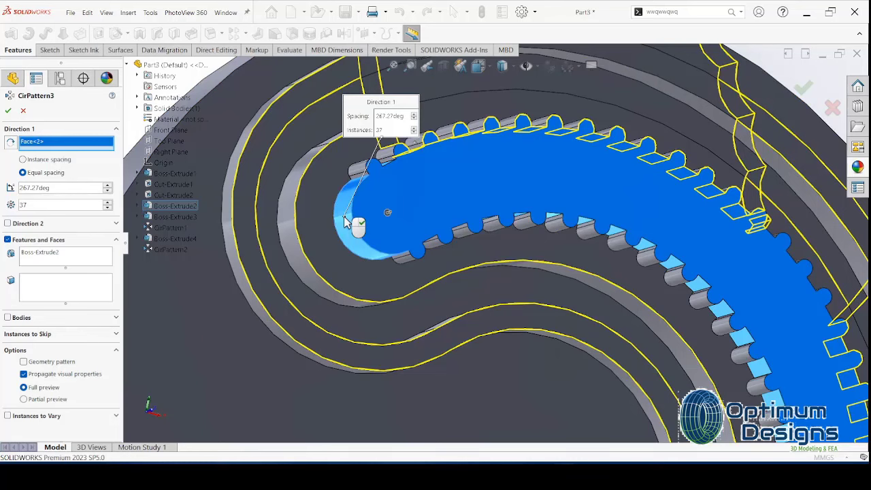
left_click(34, 257)
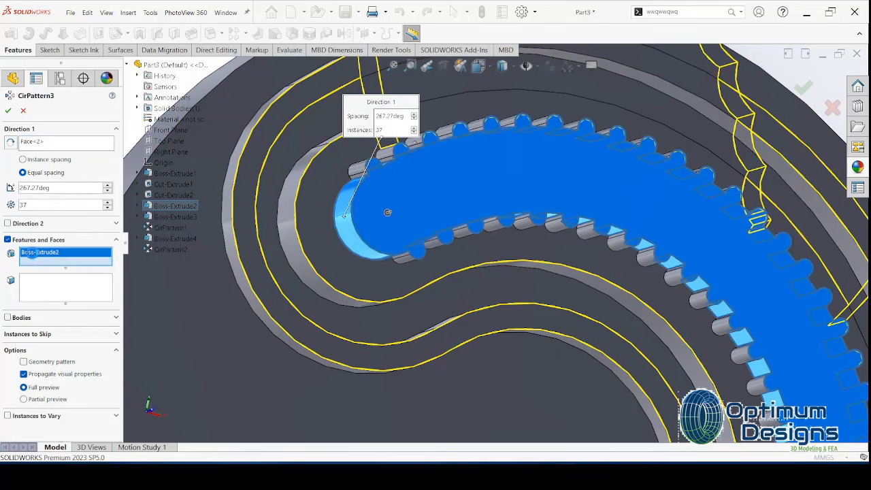
key("Delete")
left_click(360, 170)
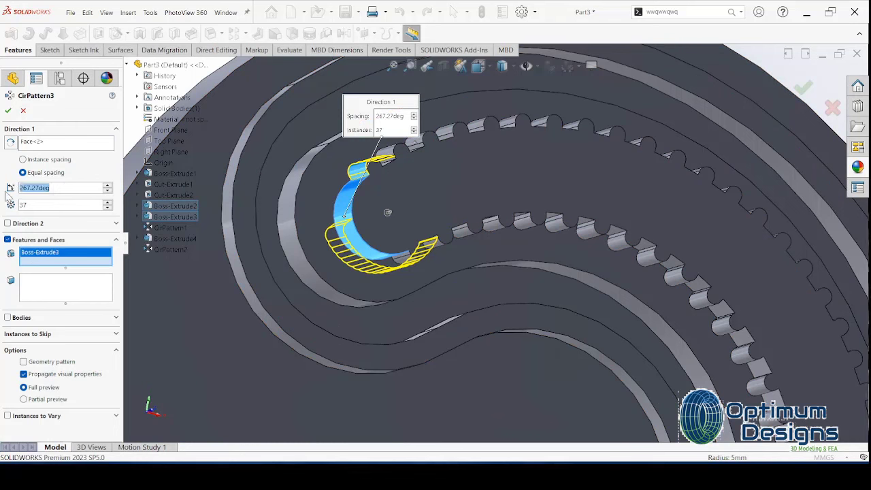
type("145")
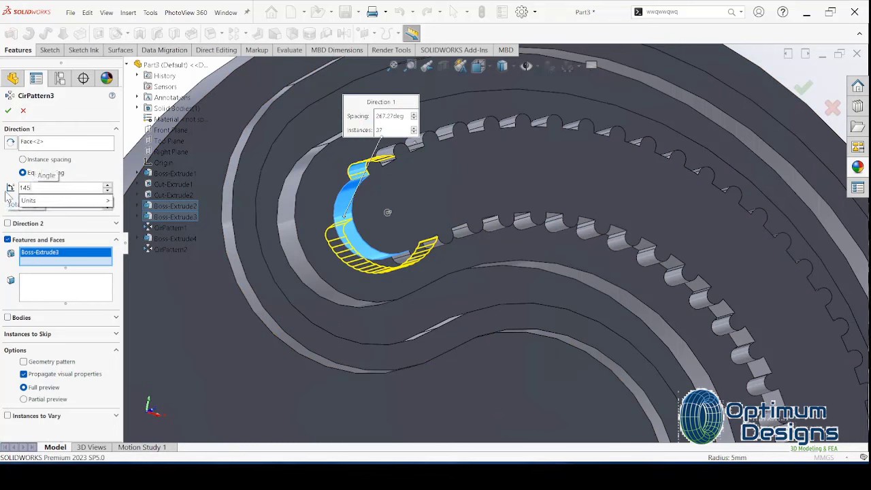
key("Return")
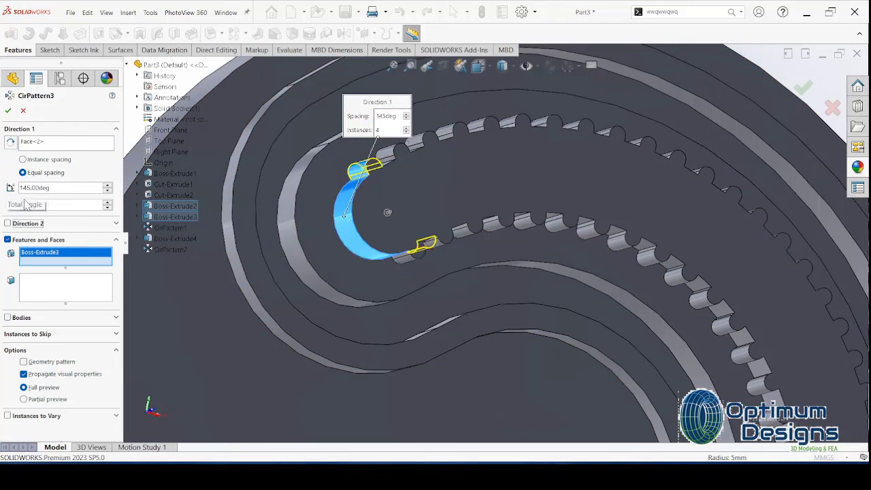
type("4")
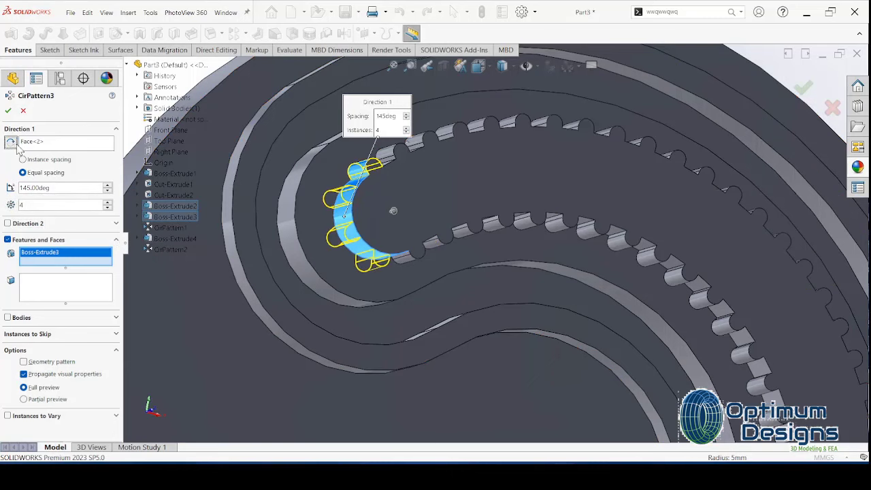
left_click(9, 113)
Inspect the toothed slot face from a new angle, then clear the selection.
scroll(302, 239, "up", 5)
scroll(406, 316, "up", 2)
scroll(457, 362, "down", 6)
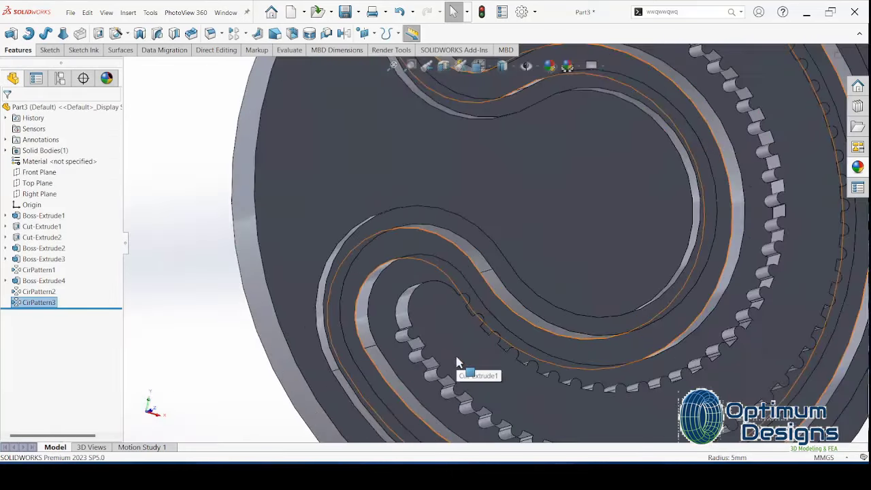
left_click(457, 363)
right_click(457, 363)
scroll(439, 308, "down", 2)
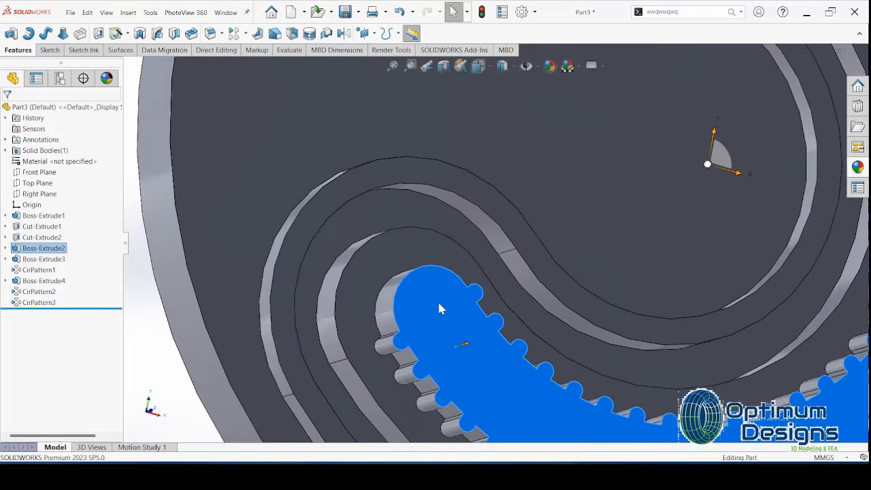
mouse_move(439, 308)
middle_mouse_down()
mouse_move(417, 318)
mouse_move(450, 327)
middle_mouse_up()
left_click(149, 350)
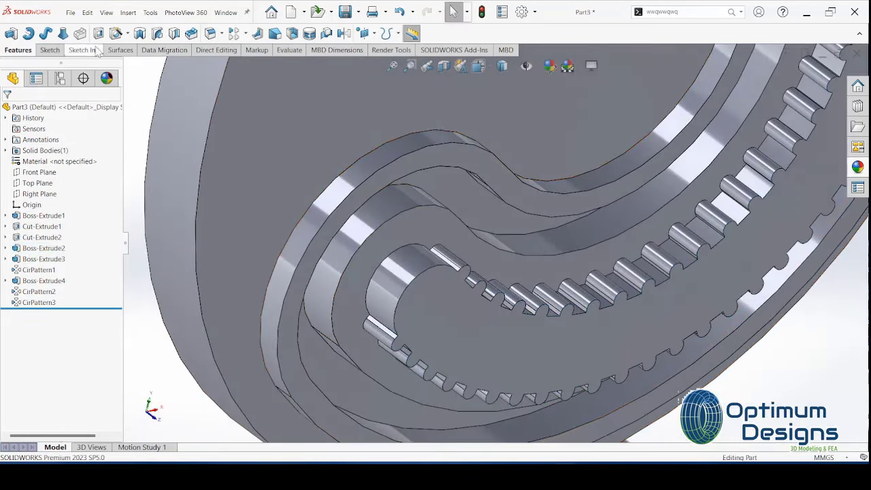
left_click(245, 33)
Pattern Boss-Extrude4 four times over 155° about the cylindrical slot-end face.
left_click(256, 60)
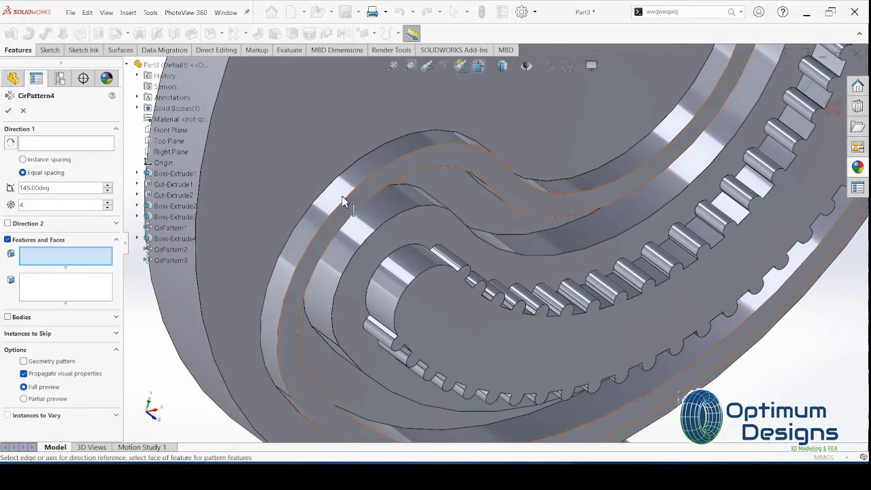
left_click(66, 143)
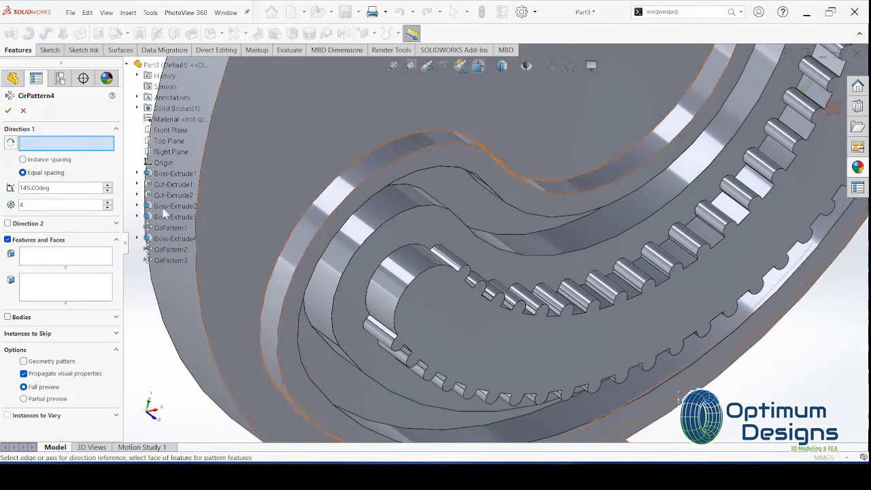
left_click(389, 276)
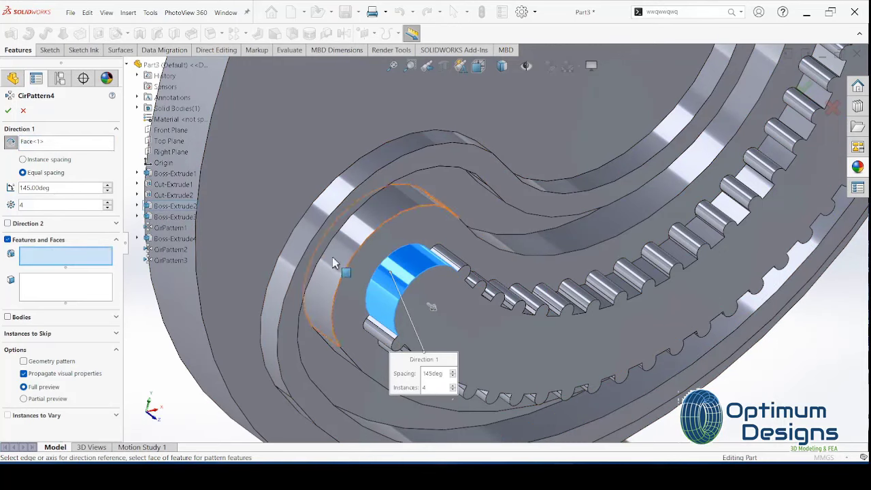
left_click(458, 267)
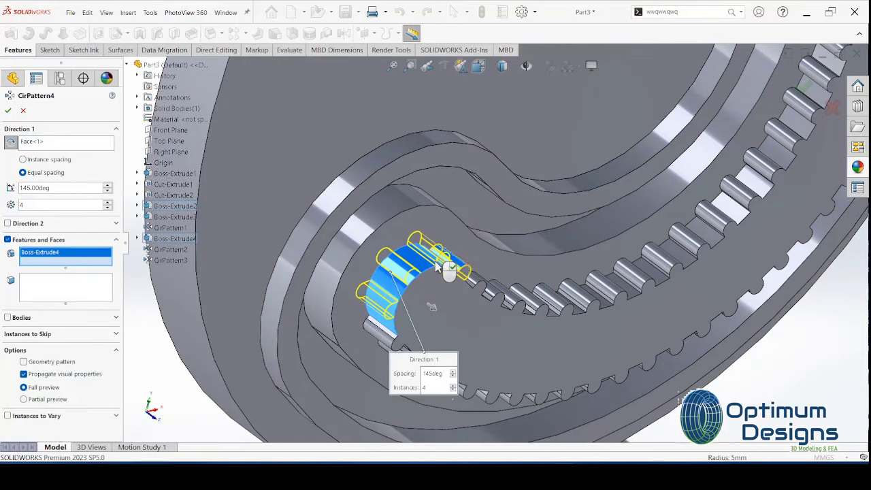
middle_click_drag(438, 268, 373, 253)
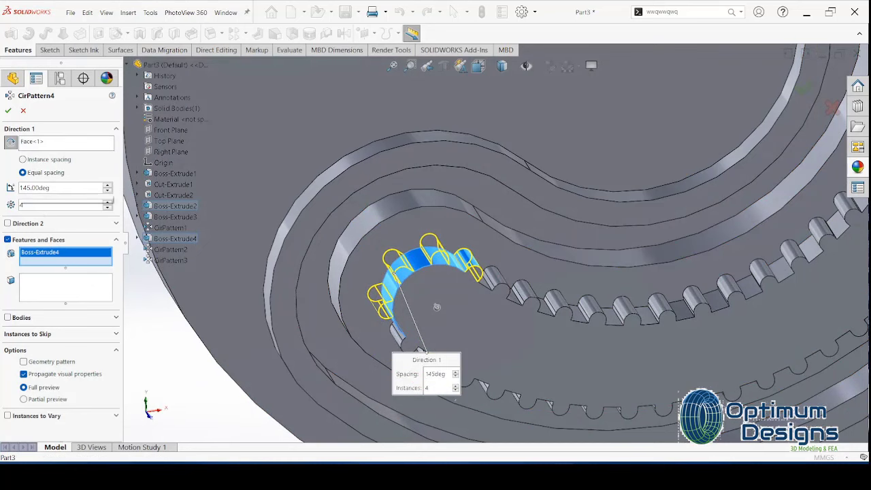
left_click(107, 184)
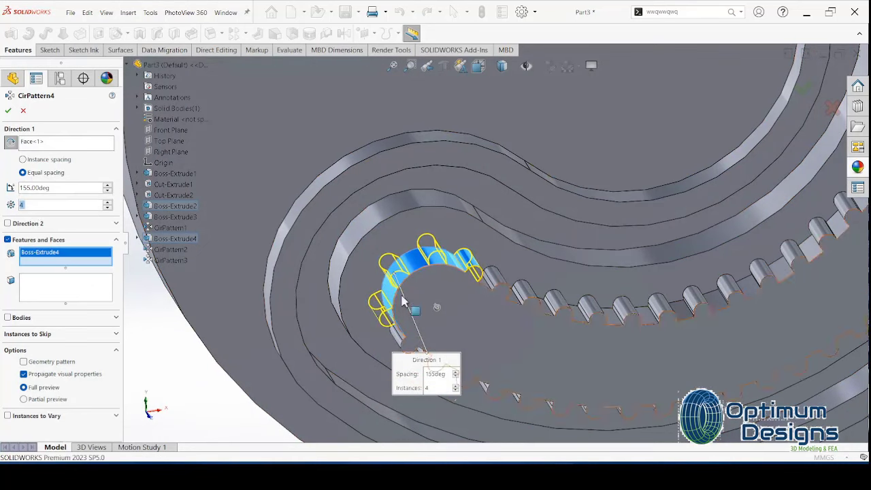
middle_click_drag(403, 302, 386, 249)
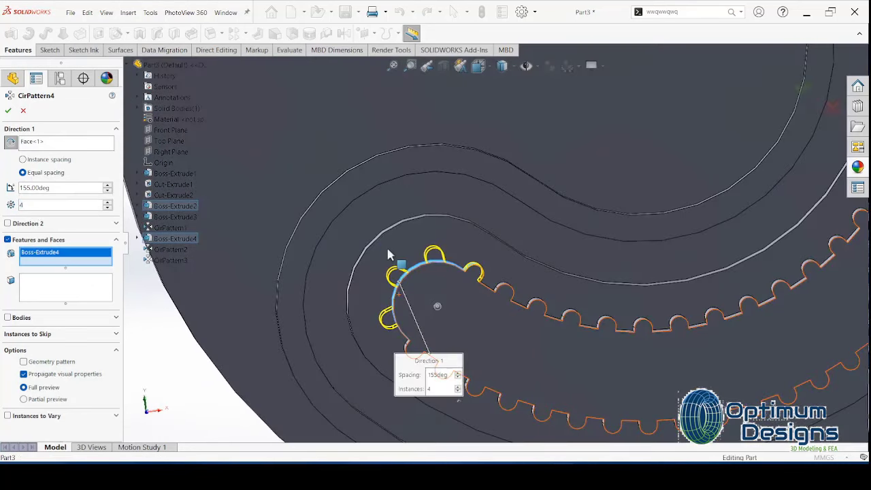
left_click(8, 111)
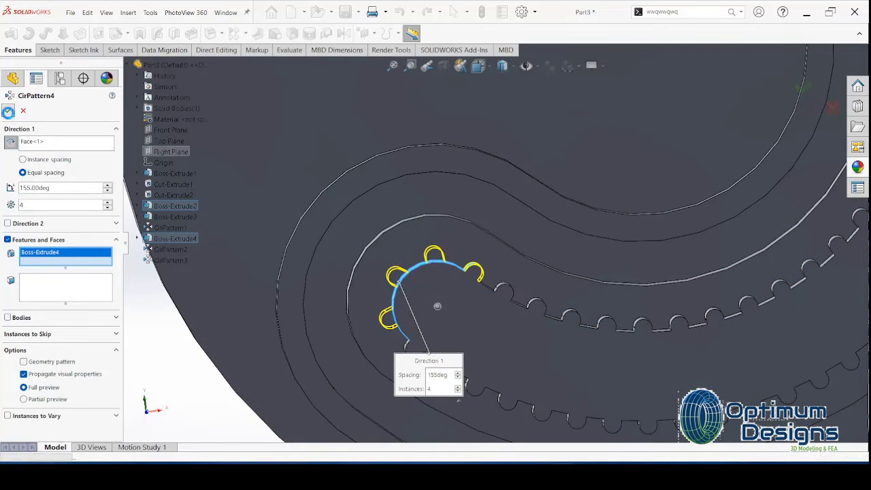
key("space")
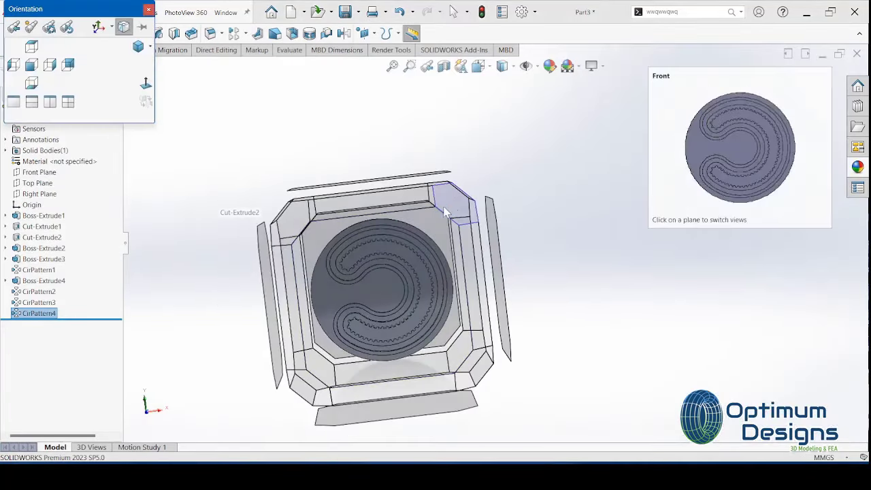
key("ctrl+7")
left_click(376, 299)
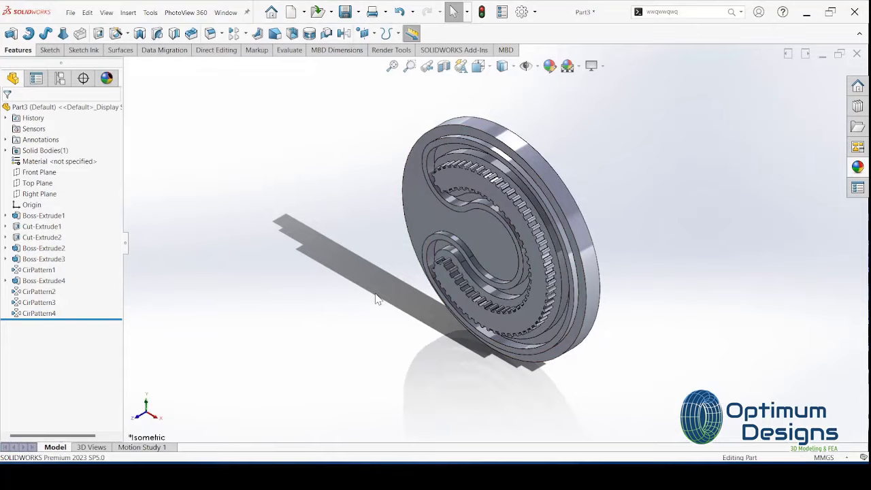
key("space")
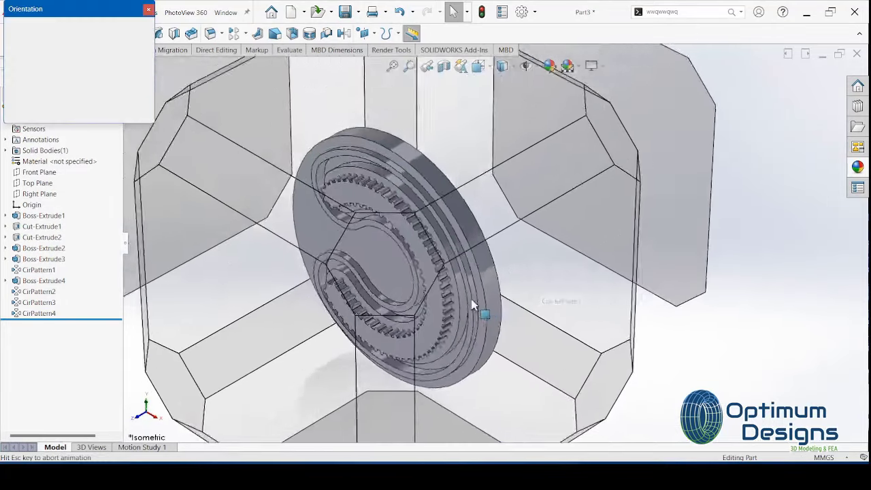
left_click(429, 281)
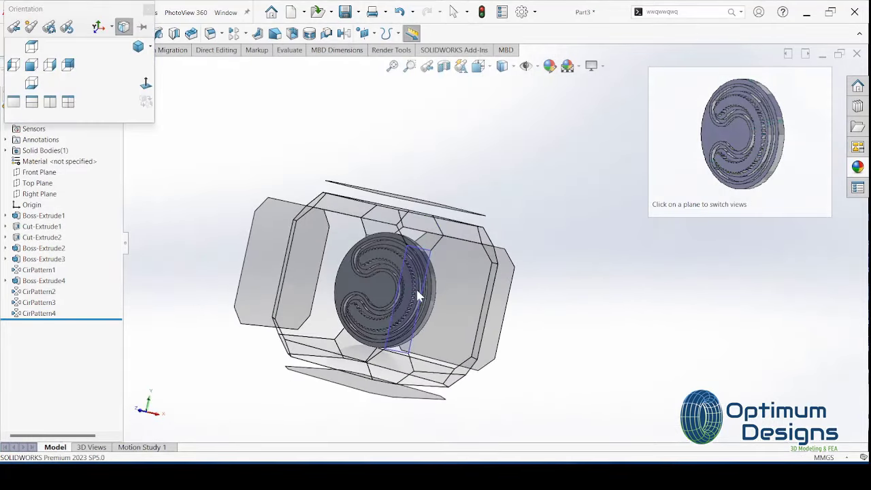
left_click(416, 279)
key("space")
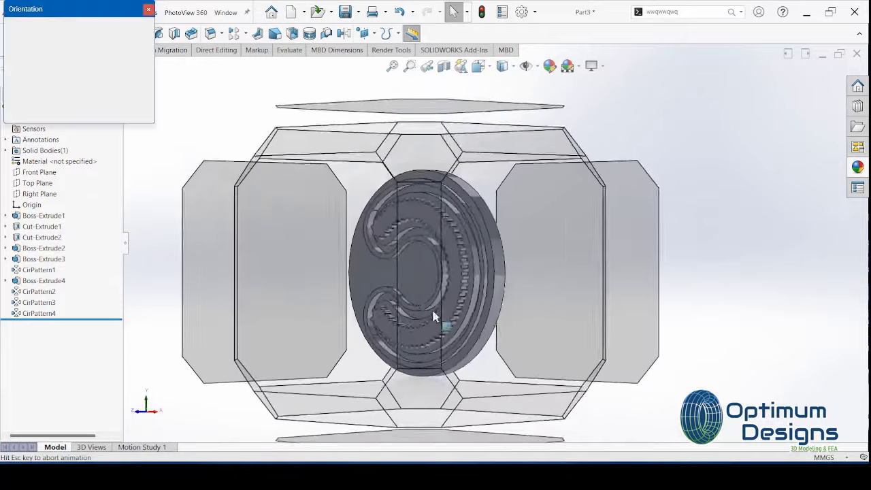
left_click(388, 375)
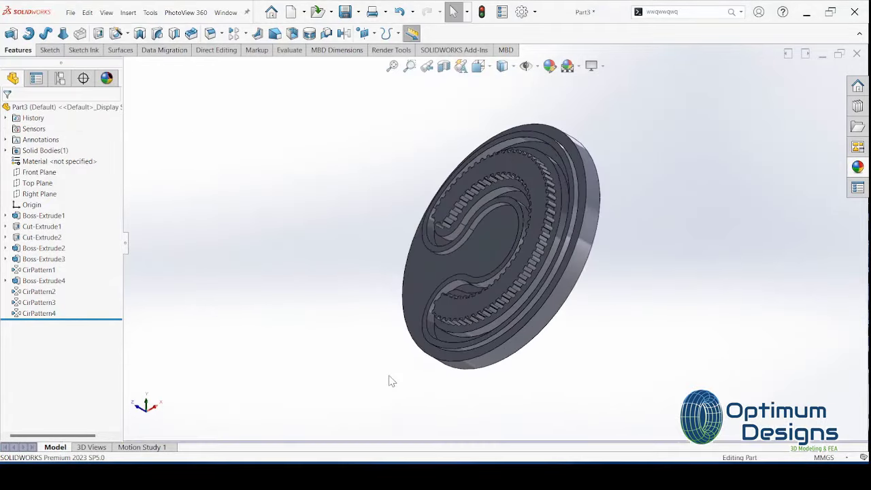
scroll(549, 253, "down", 3)
scroll(551, 251, "down", 3)
mouse_move(550, 253)
middle_mouse_down()
mouse_move(590, 160)
mouse_move(609, 304)
middle_mouse_up()
scroll(591, 160, "up", 5)
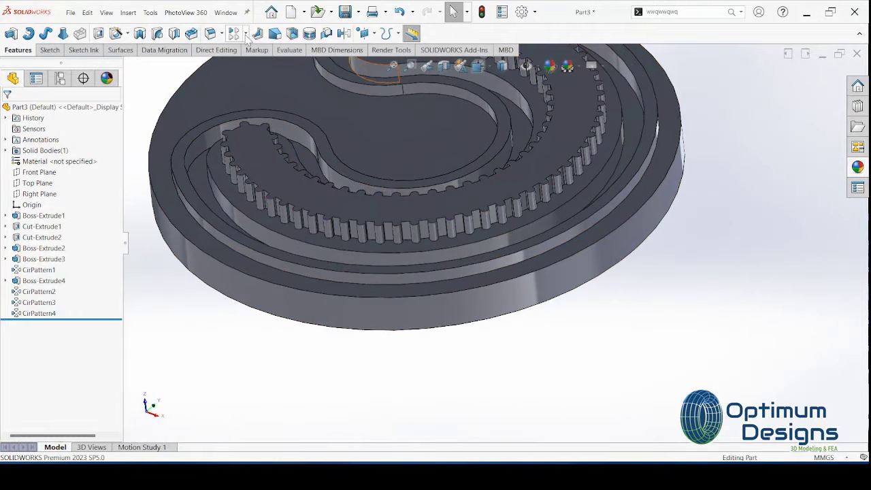
Start an asymmetric fillet with distances 2 mm and 5 mm.
left_click(235, 34)
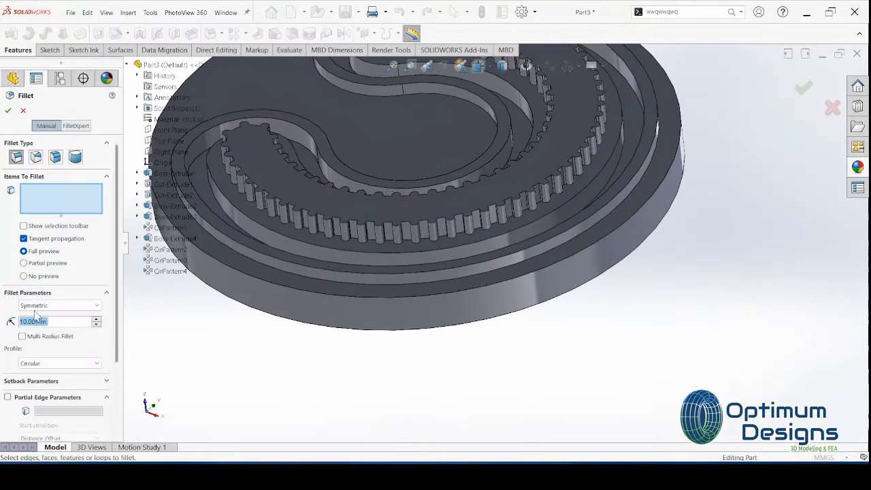
left_click(37, 310)
left_click(41, 326)
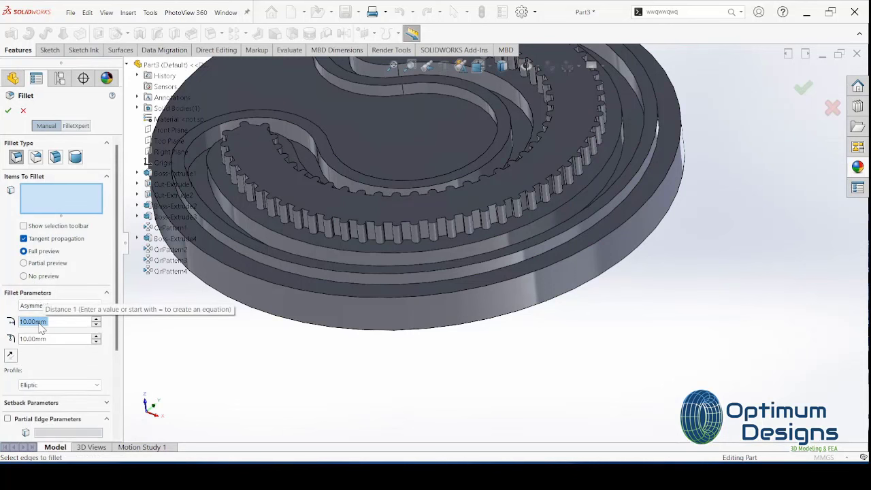
type("2mm")
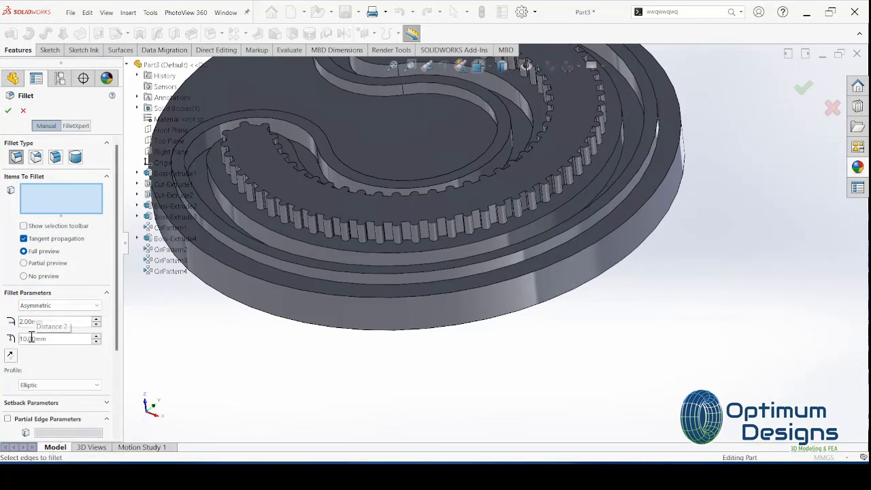
type("5")
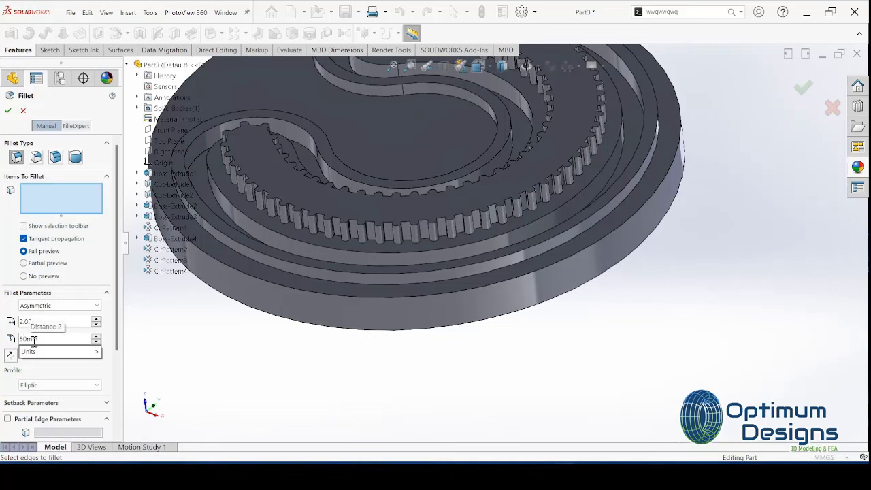
type(".")
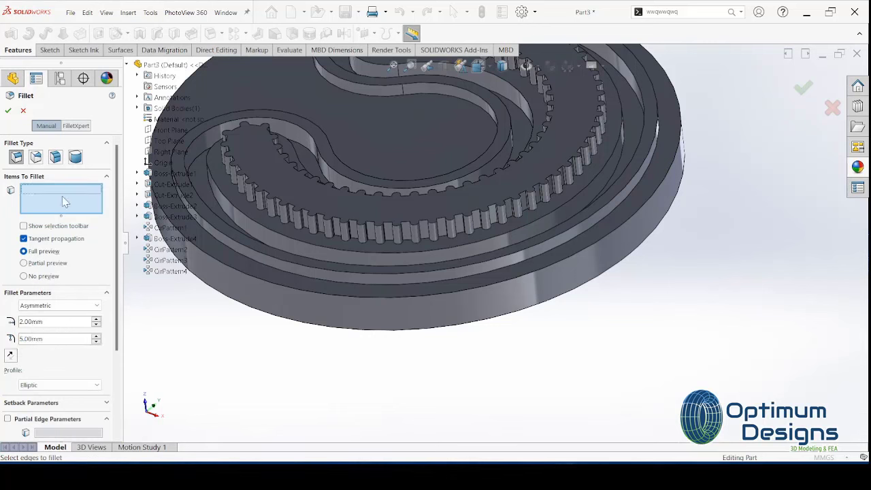
Apply the asymmetric fillet to two circular track edges of the disc.
left_click(600, 227)
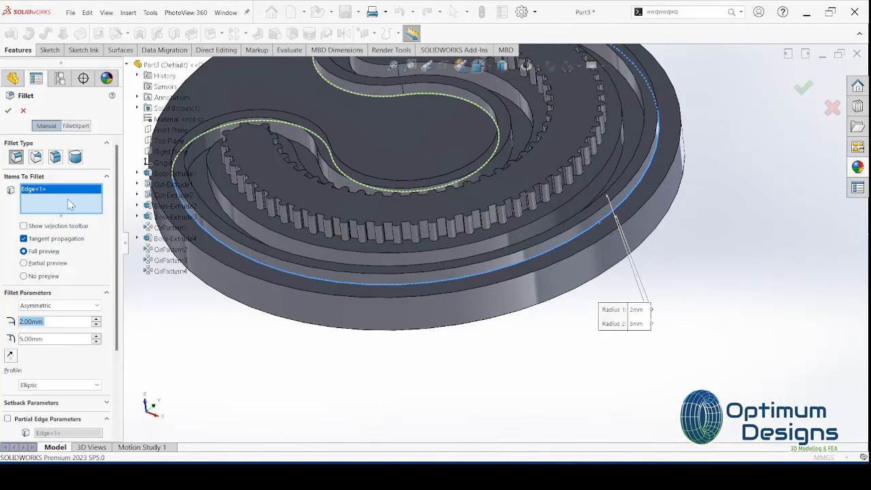
key("Delete")
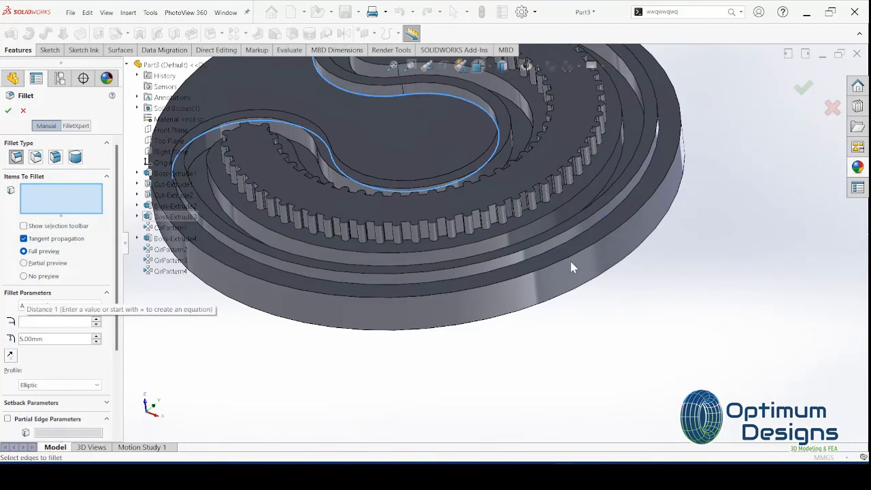
left_click(571, 259)
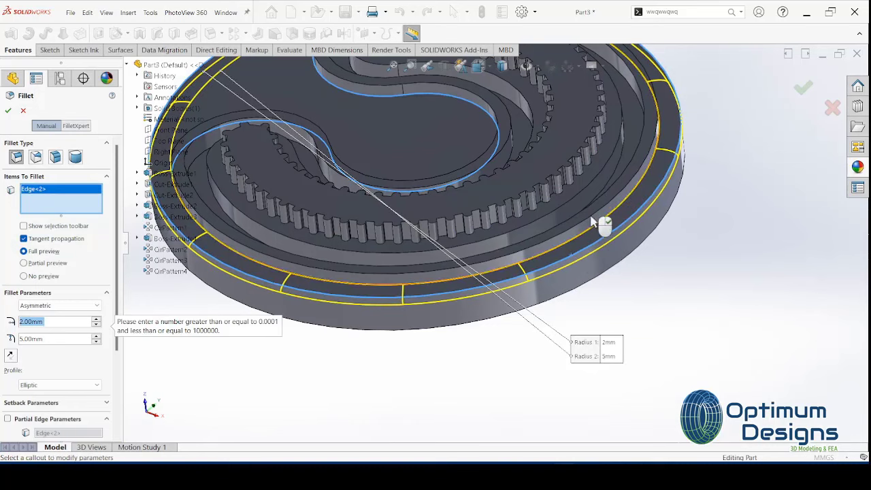
scroll(572, 259, "up", 3)
scroll(572, 245, "down", 4)
scroll(571, 236, "down", 2)
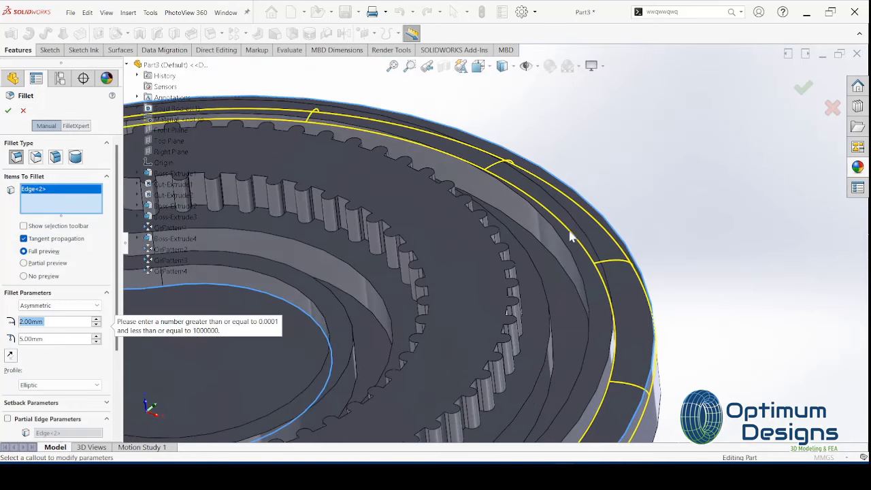
left_click(564, 274)
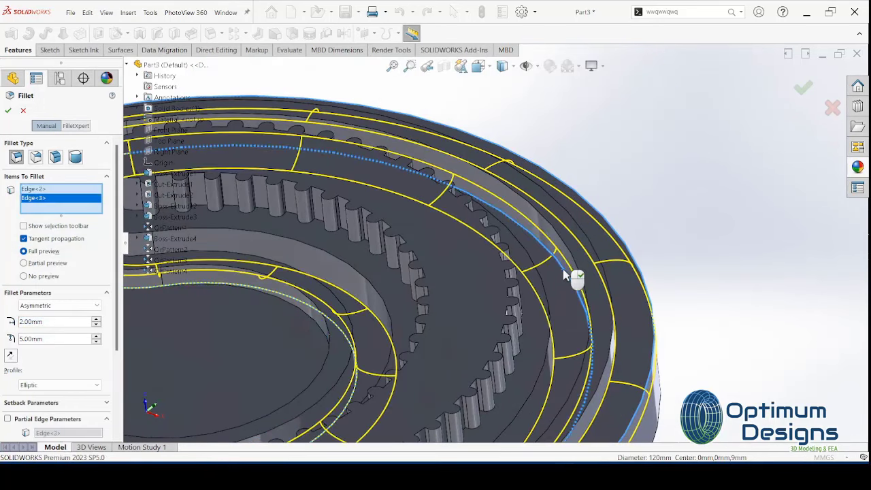
middle_click_drag(552, 275, 529, 286)
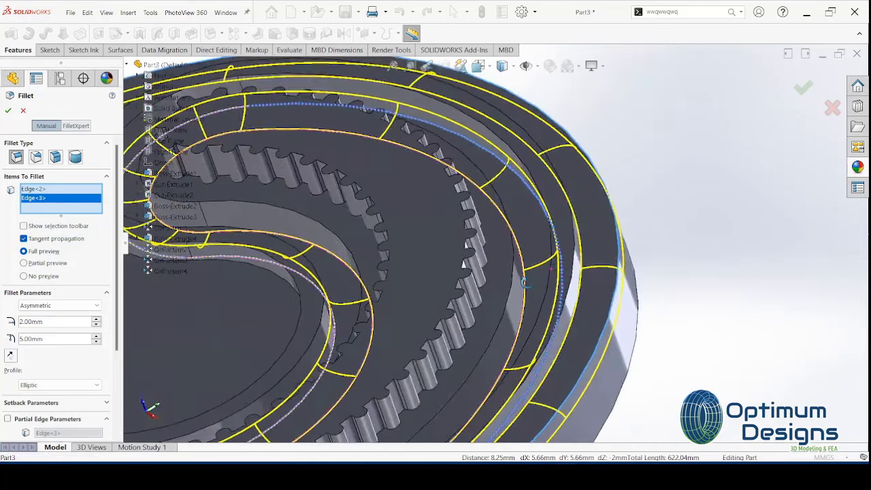
scroll(529, 286, "up", 3)
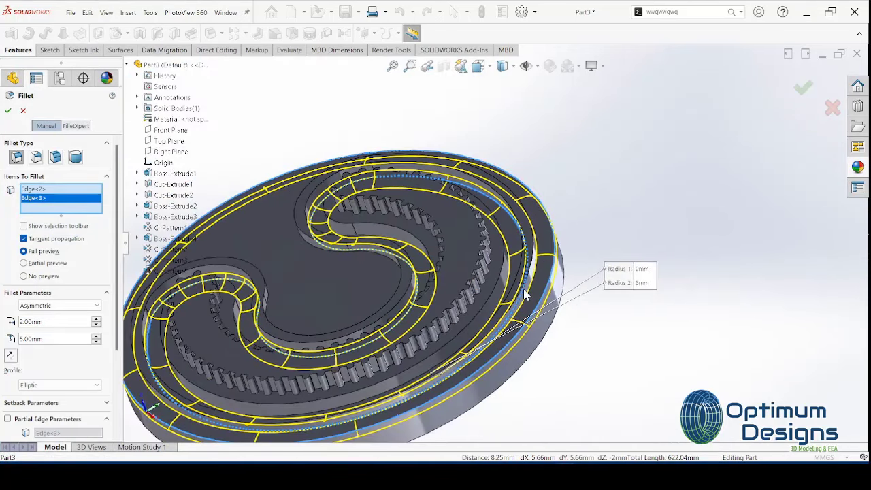
left_click(8, 111)
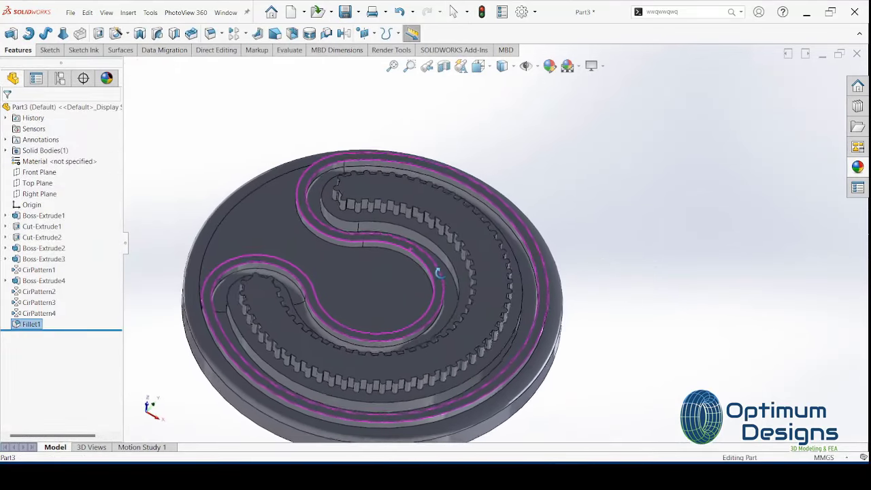
Round the raised spiral track face's edges with a symmetric 1 mm fillet.
middle_click_drag(443, 292, 534, 290)
scroll(534, 290, "down", 5)
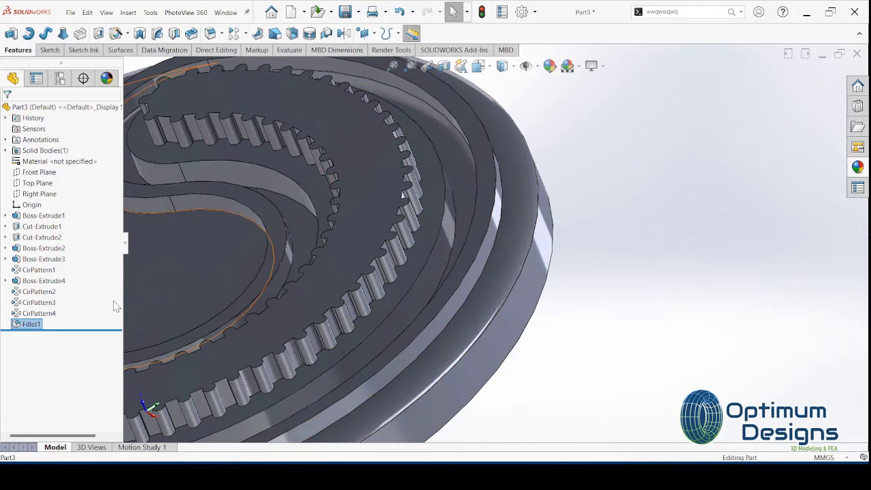
left_click(79, 33)
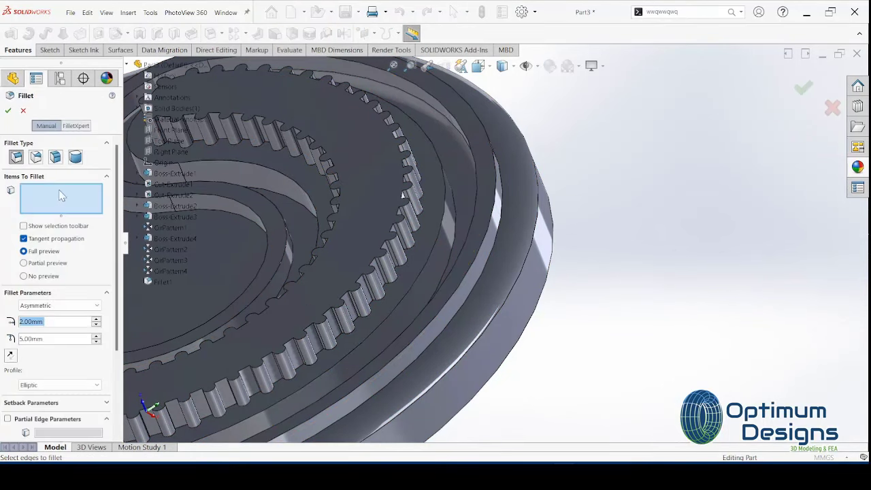
left_click(30, 310)
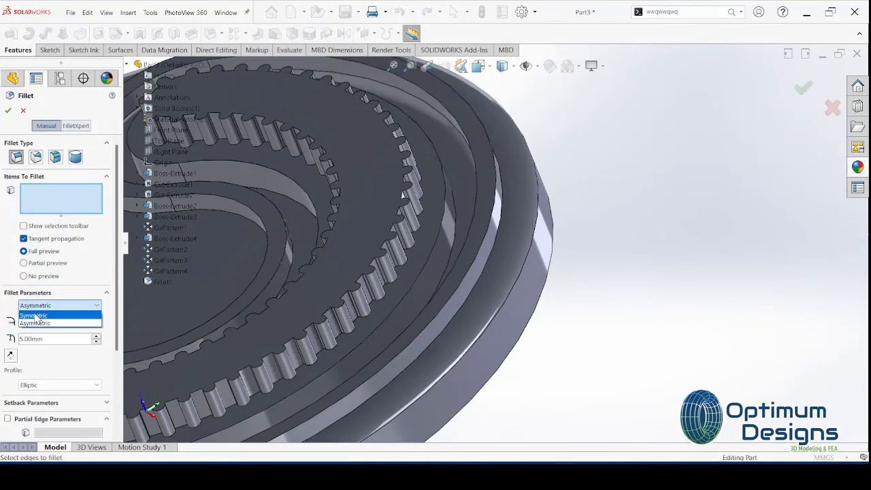
left_click(34, 315)
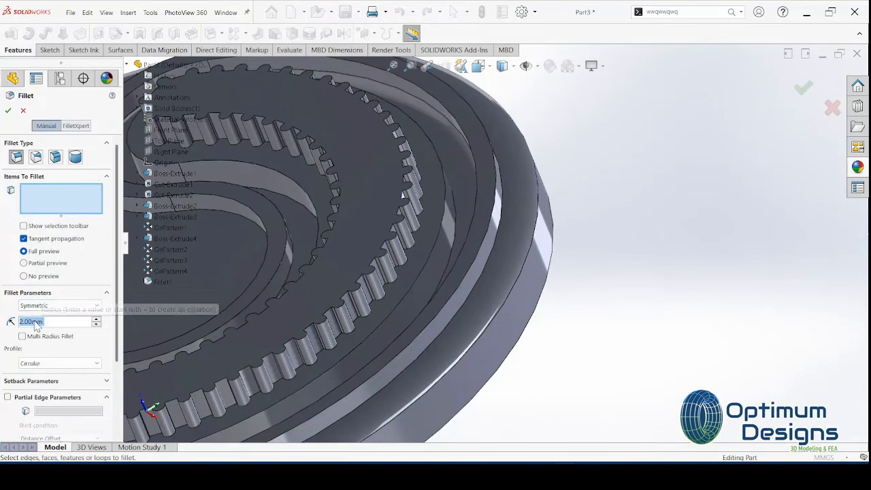
left_click(481, 230)
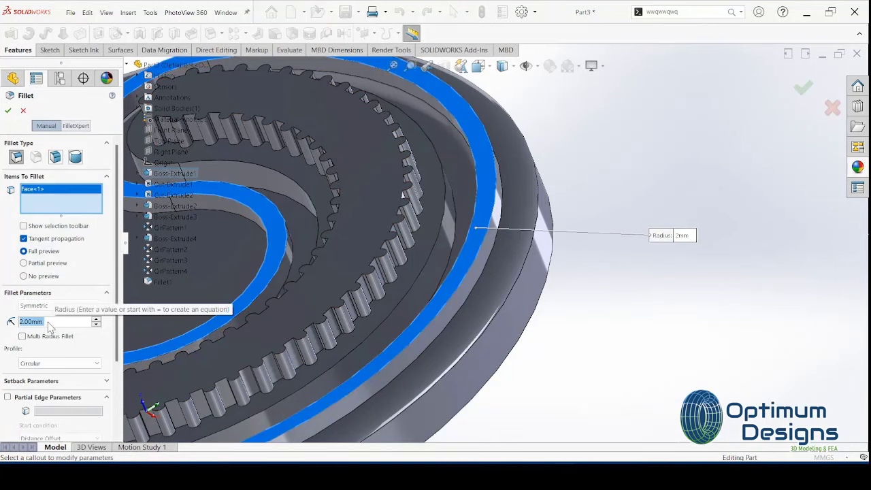
type("1")
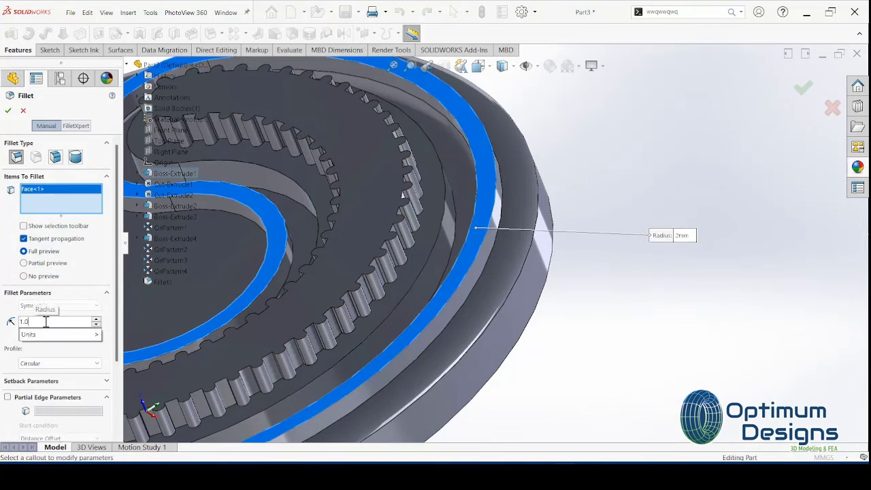
key("Return")
scroll(363, 272, "up", 3)
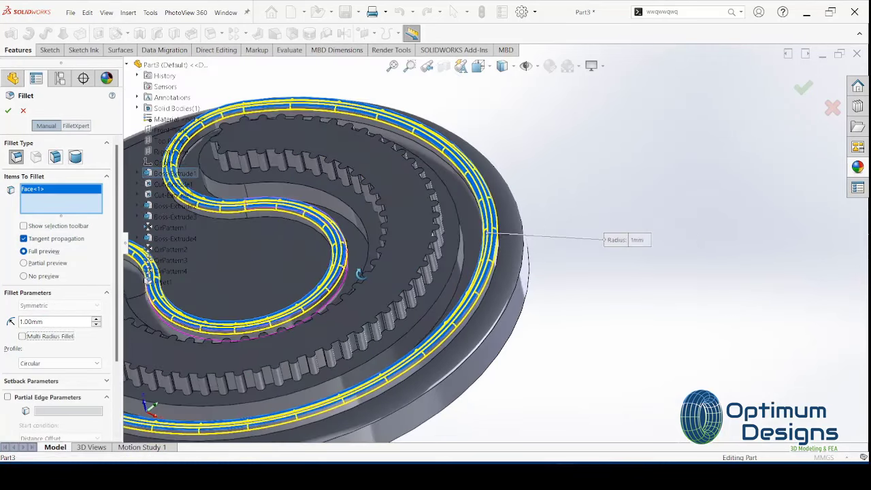
scroll(364, 272, "up", 2)
scroll(364, 279, "up", 2)
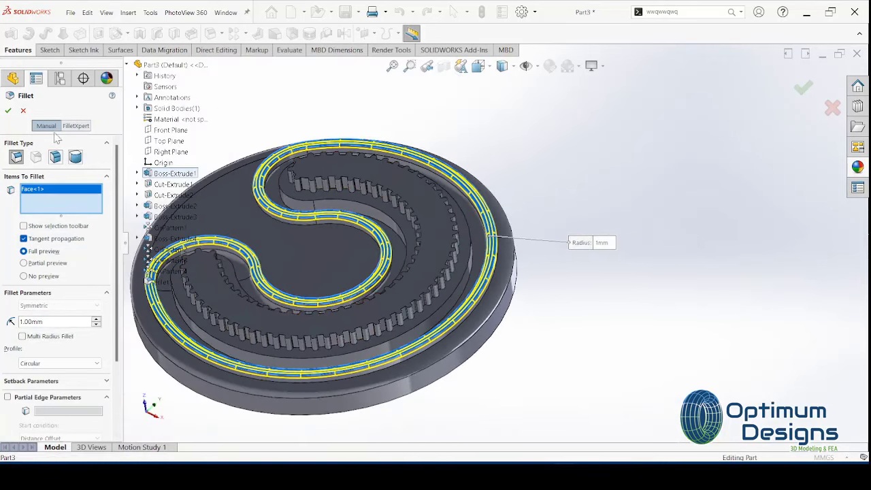
left_click(7, 110)
mouse_move(370, 218)
middle_mouse_down()
mouse_move(409, 253)
mouse_move(417, 274)
middle_mouse_up()
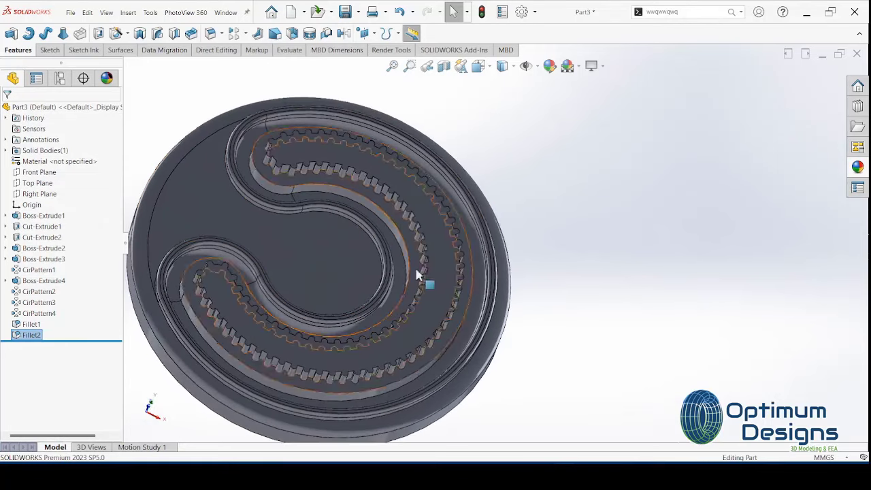
Fillet the spiral slot edge asymmetrically with distances of 1 mm and 3 mm.
left_click(210, 34)
left_click(307, 197)
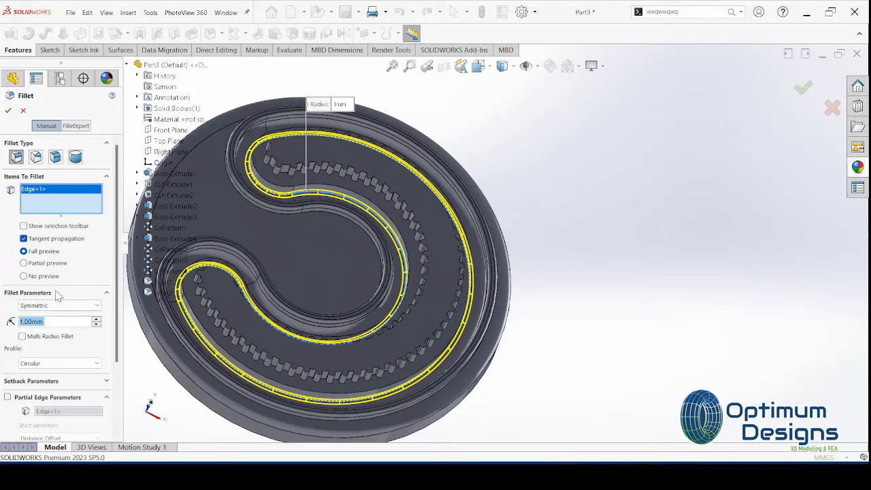
left_click(49, 318)
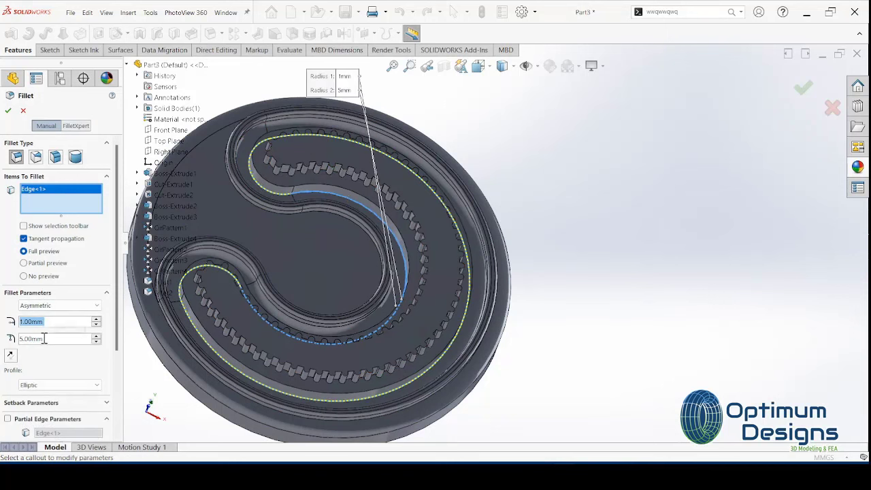
type("2")
key("Return")
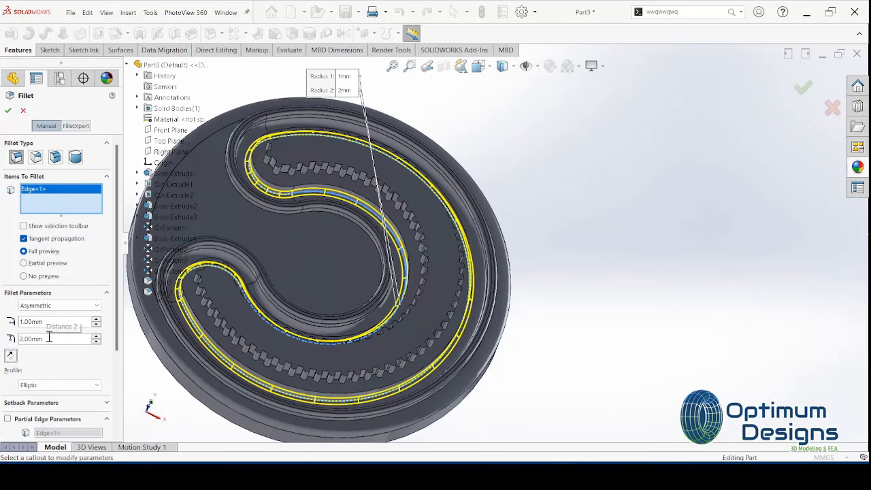
type("3")
key("Return")
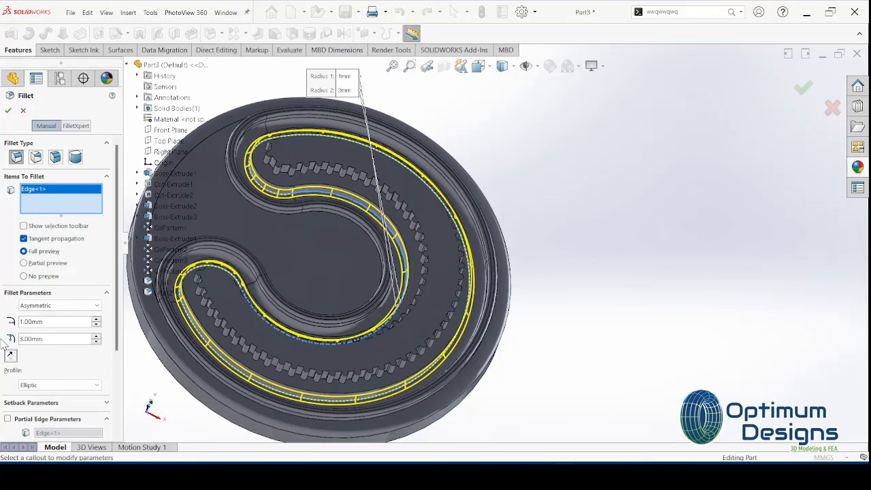
middle_click_drag(313, 218, 274, 241)
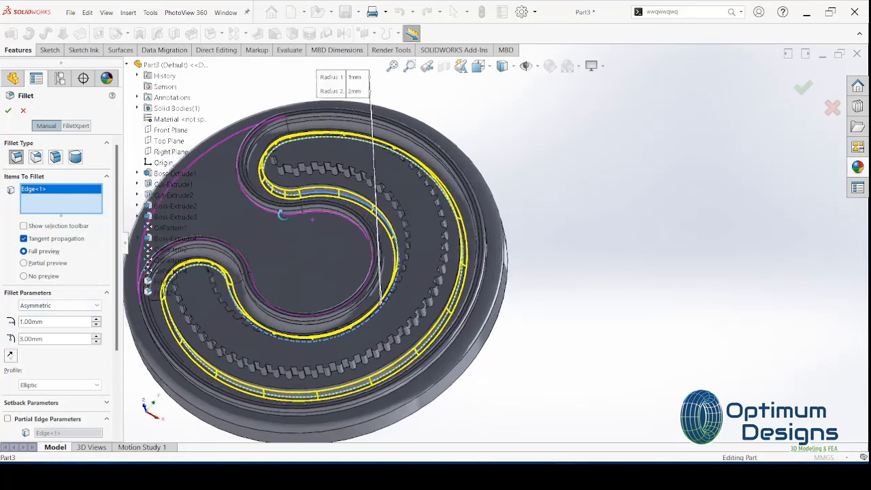
left_click(8, 111)
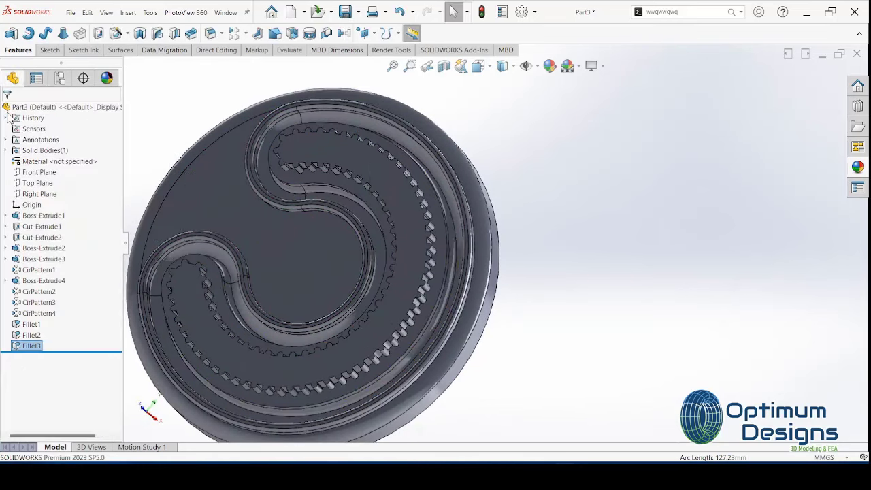
Turn the disc's front face normal to the view and start a sketch on it.
right_click(309, 263)
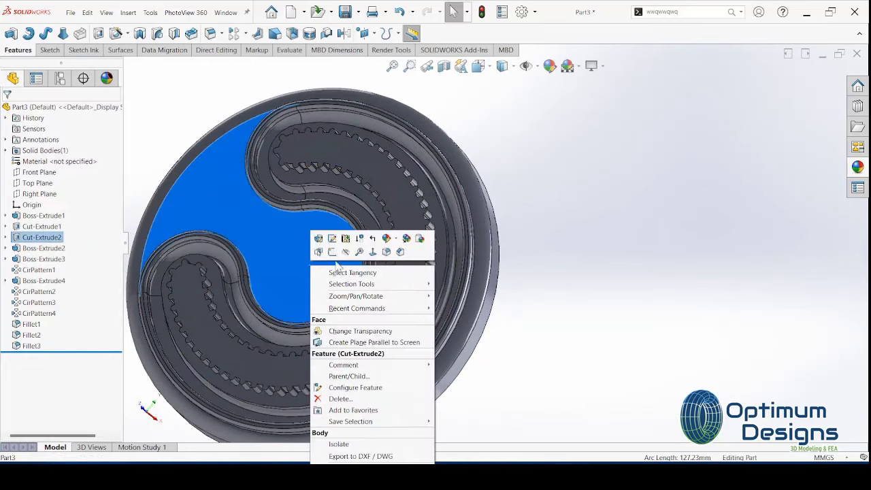
left_click(374, 248)
right_click(504, 249)
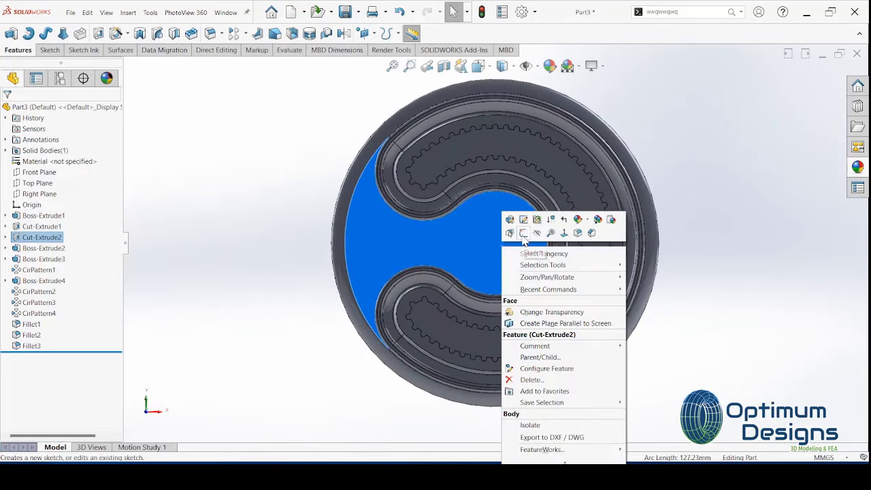
left_click(524, 233)
Draw a circle at the origin and dimension it to 10 mm diameter.
left_click(133, 33)
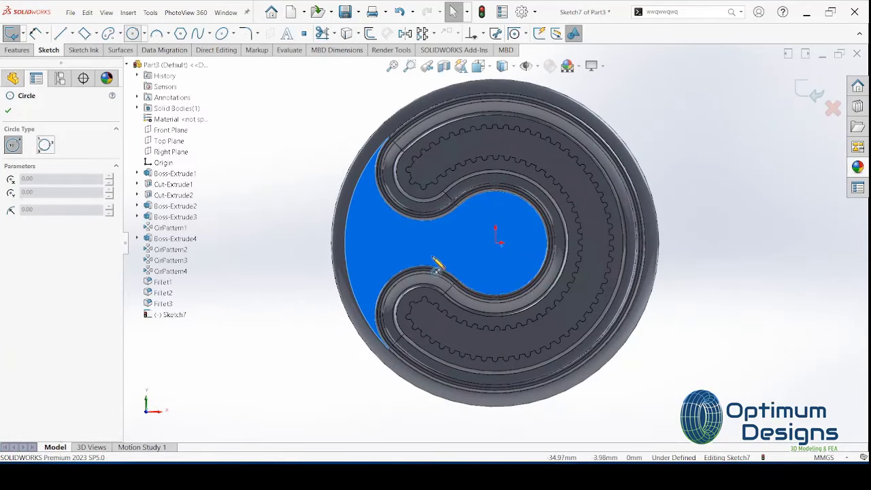
left_click(488, 260)
type("5")
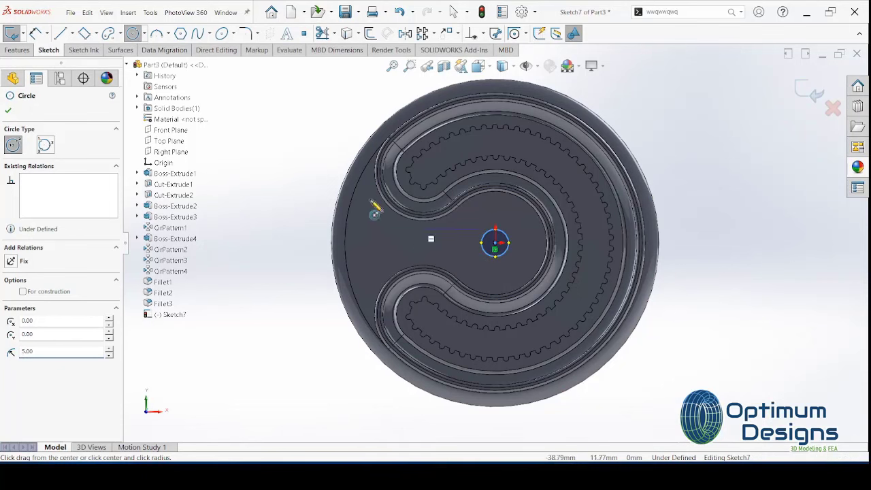
left_click(9, 110)
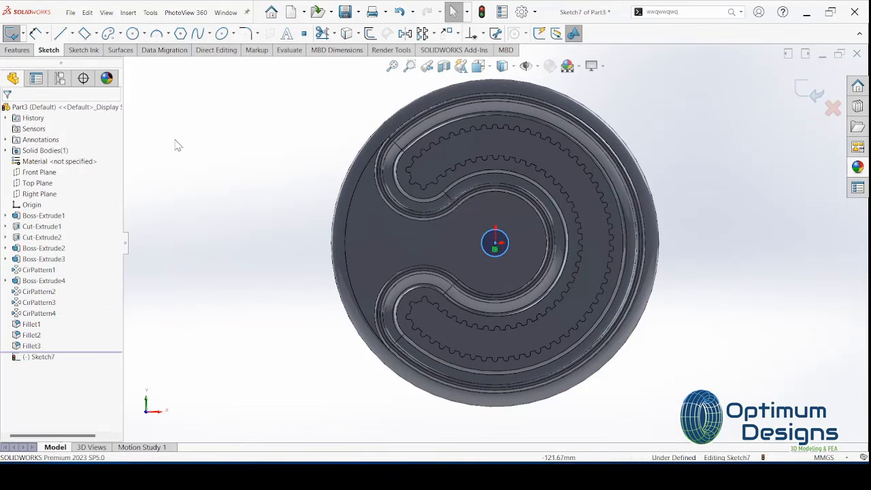
left_click(39, 34)
left_click(488, 237)
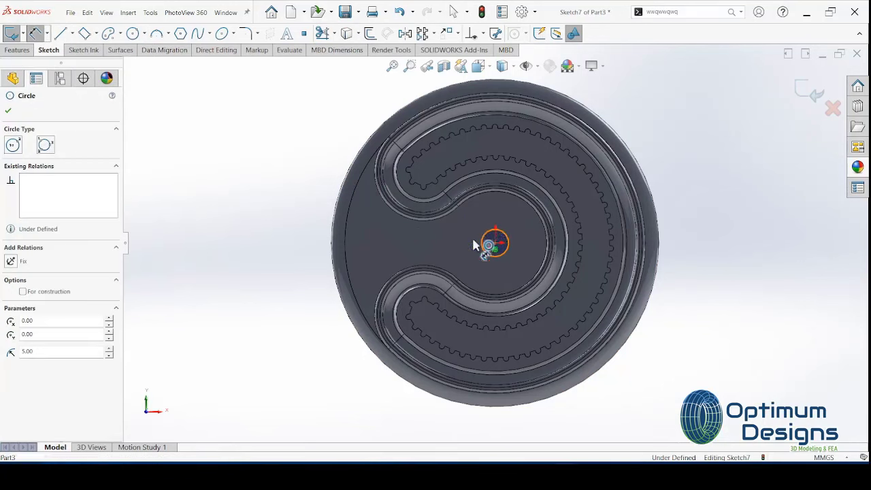
left_click(456, 254)
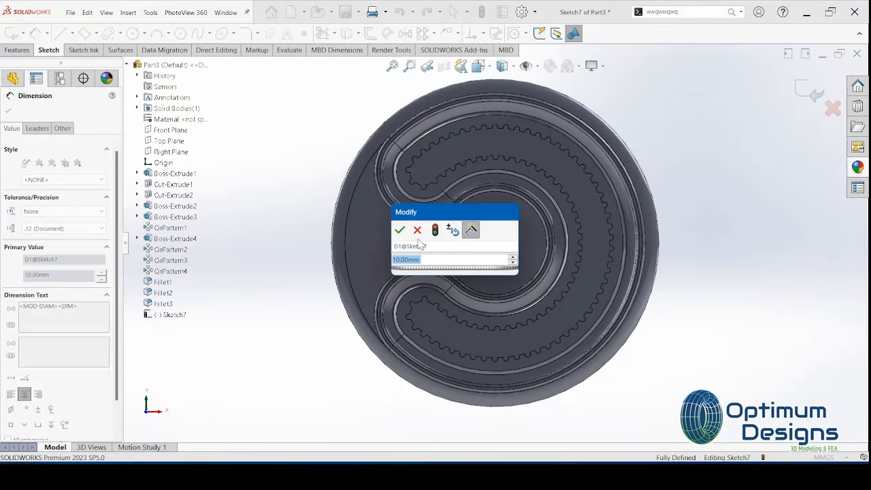
left_click(400, 231)
Extrude-cut the Ø10 mm circle Through All to make the centre hole.
left_click(18, 50)
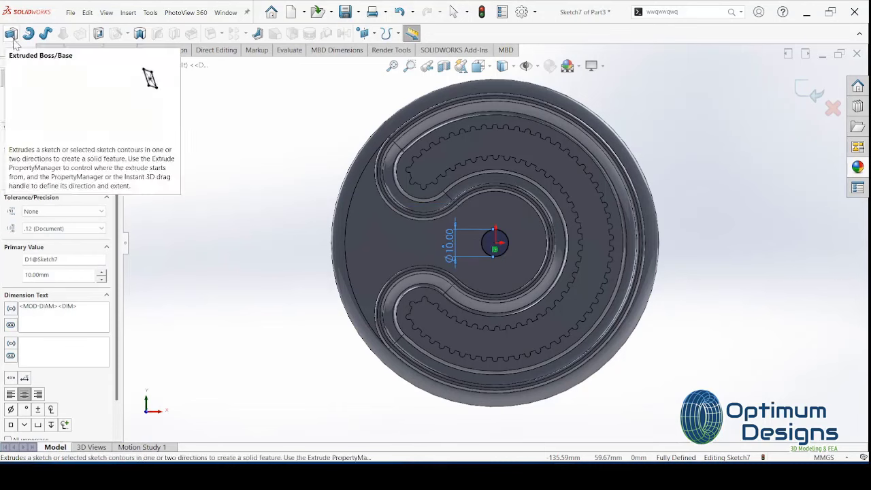
left_click(99, 34)
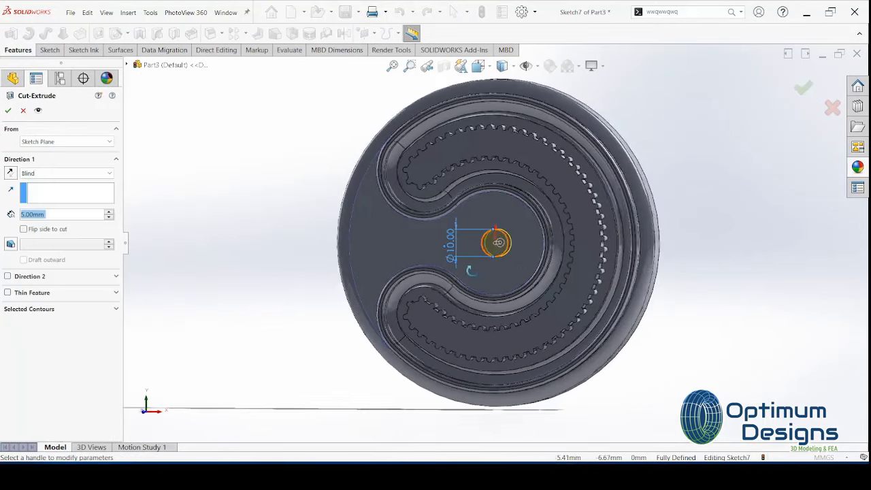
left_click(73, 174)
left_click(71, 192)
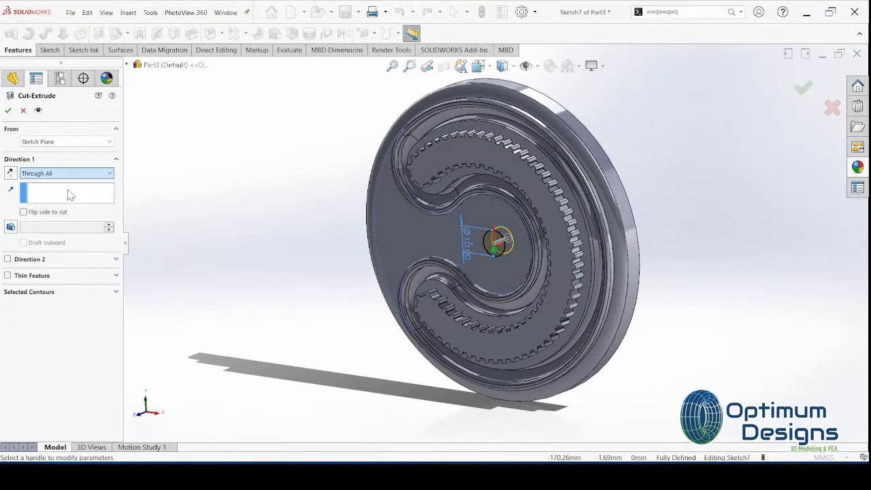
left_click(11, 110)
key("space")
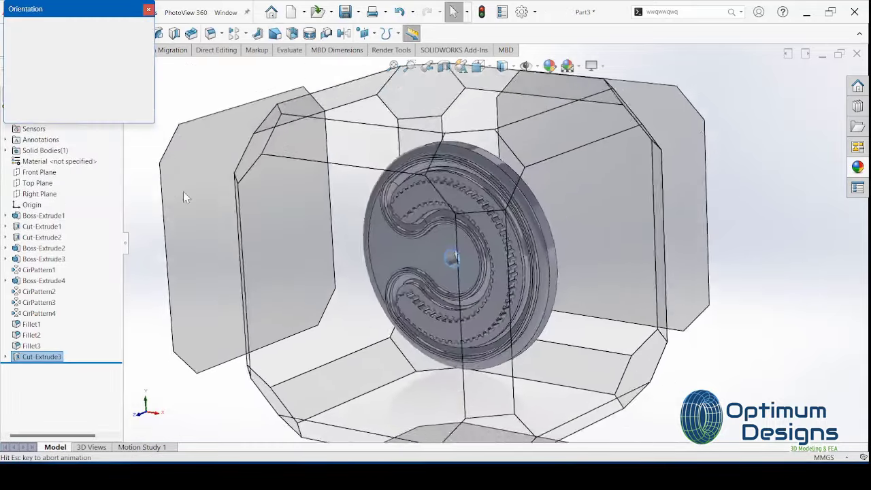
Show the disc in isometric view and zoom in on the spiral slot.
left_click(390, 233)
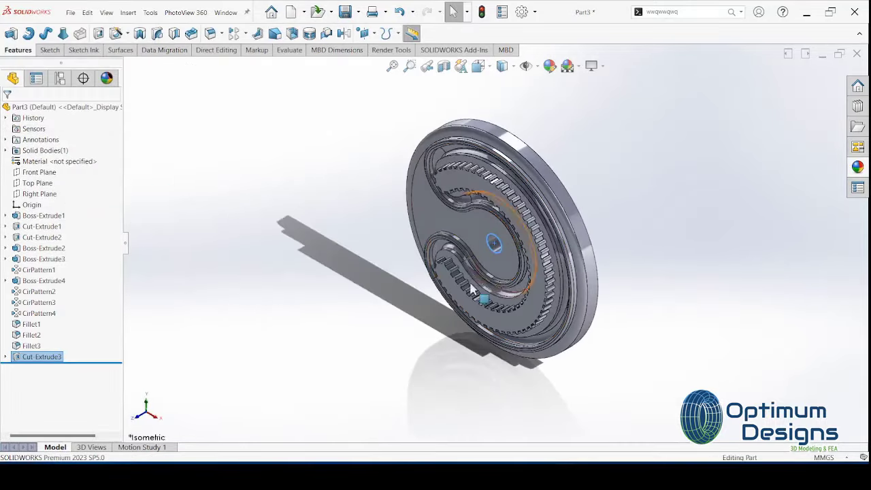
left_click(126, 244)
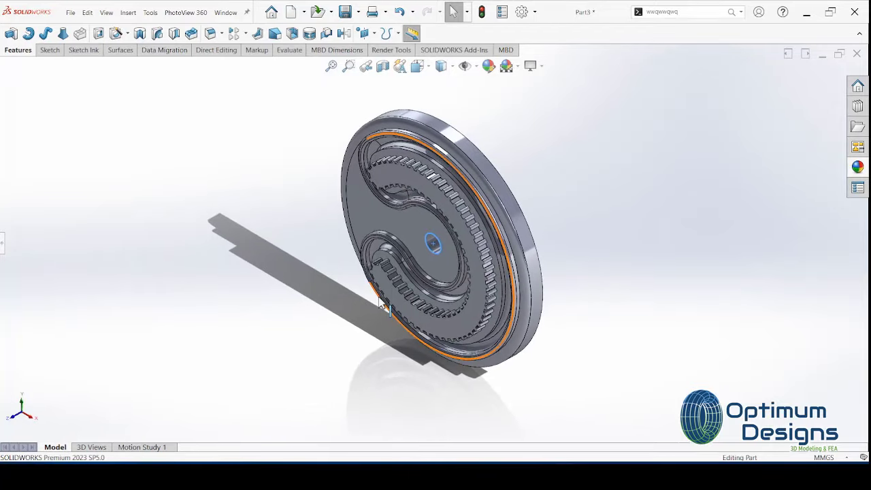
mouse_move(367, 286)
middle_mouse_down()
mouse_move(381, 286)
mouse_move(512, 136)
mouse_move(511, 233)
middle_mouse_up()
scroll(381, 287, "down", 5)
scroll(511, 233, "down", 5)
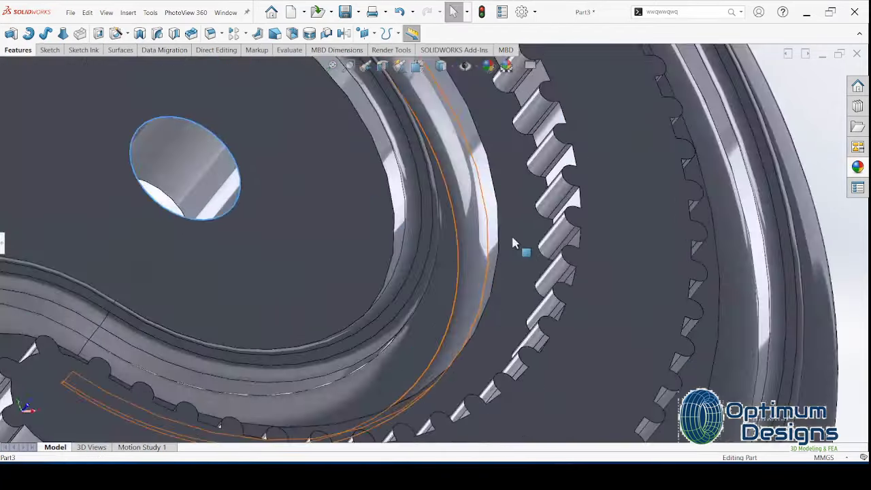
Cancel a newly started fillet and select Fillet2 in the feature tree.
left_click(211, 33)
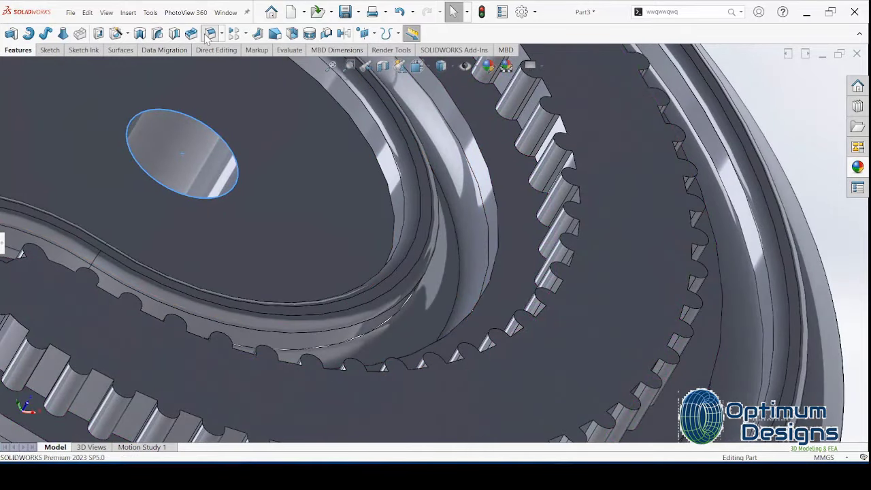
left_click(2, 243)
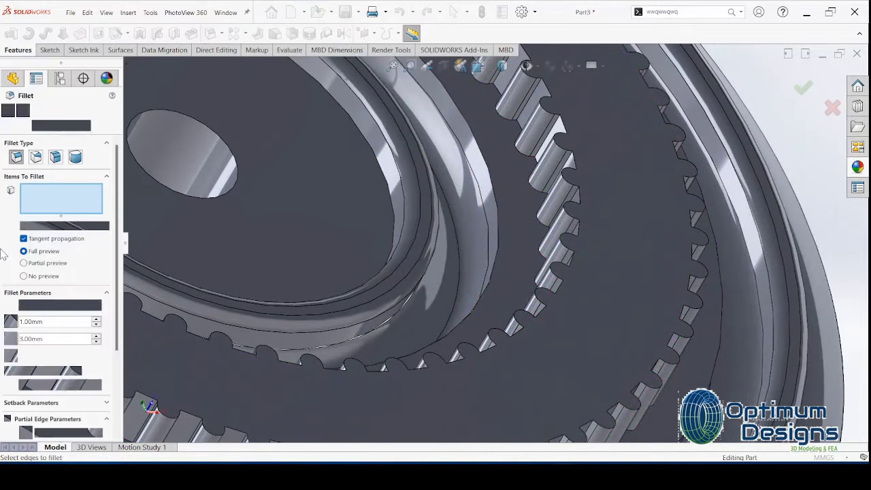
left_click(23, 110)
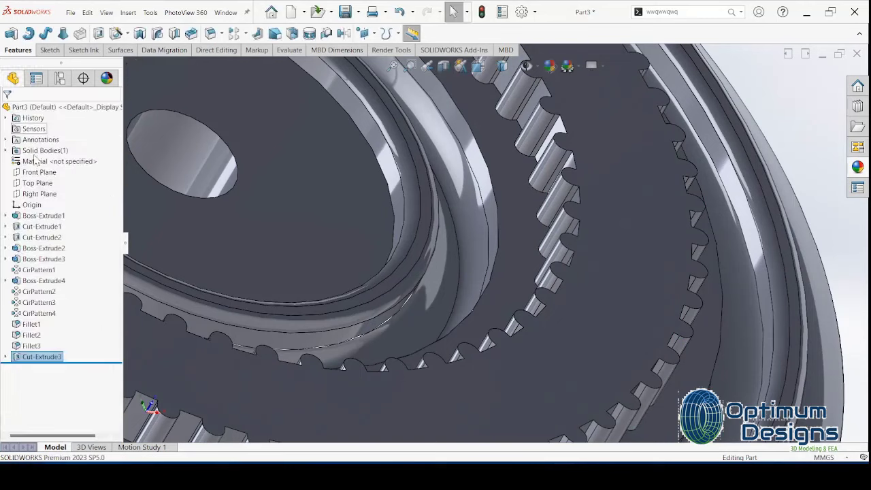
left_click(31, 346)
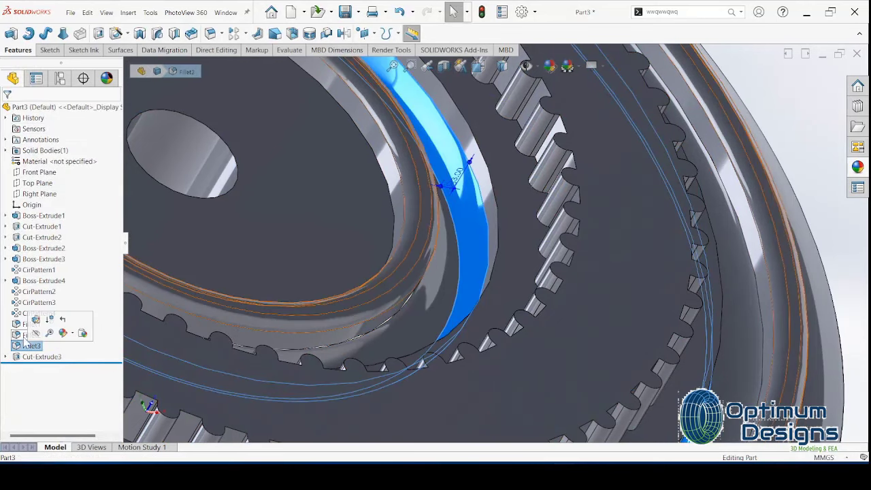
left_click(30, 335)
Edit Fillet2 to round two additional slot edges at 1 mm and accept it.
right_click(27, 337)
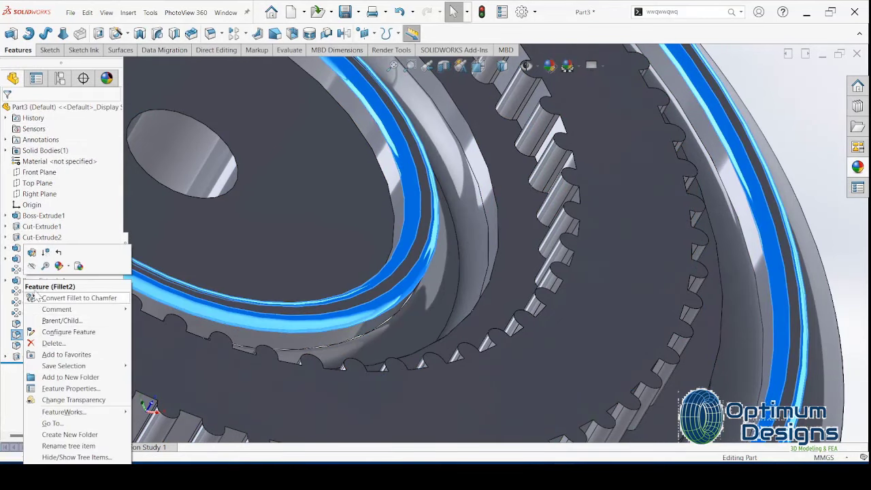
left_click(34, 254)
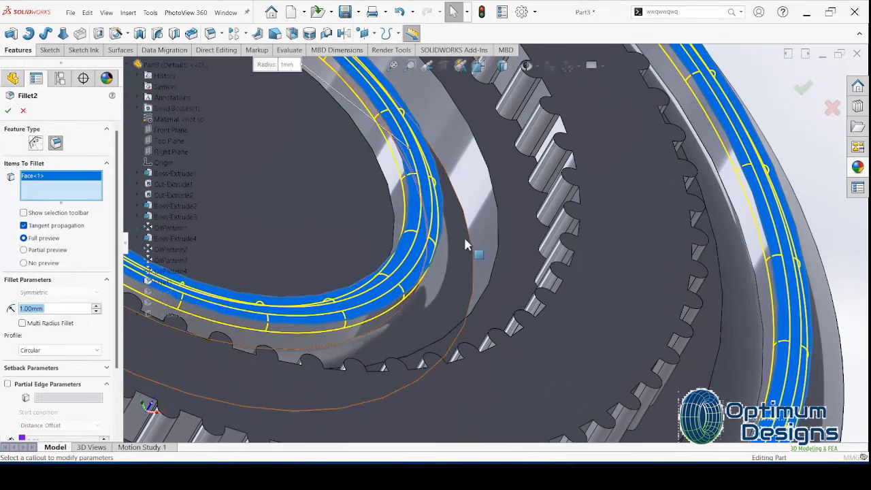
left_click(498, 216)
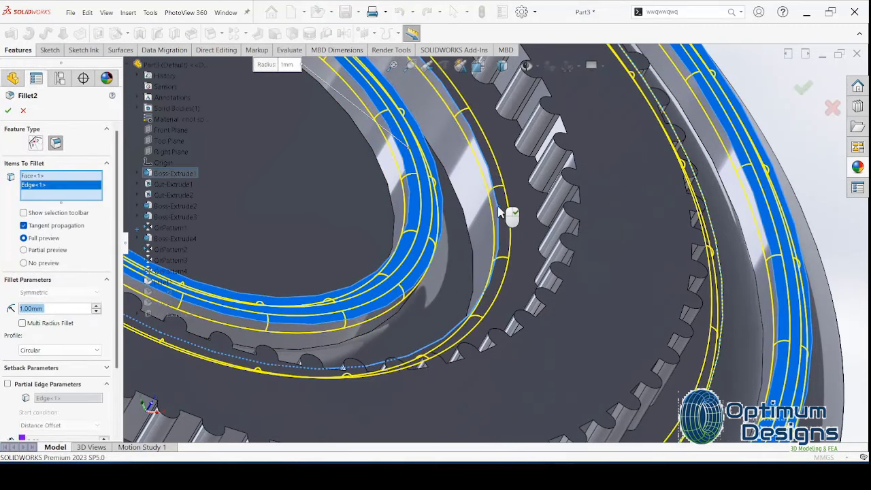
left_click(471, 251)
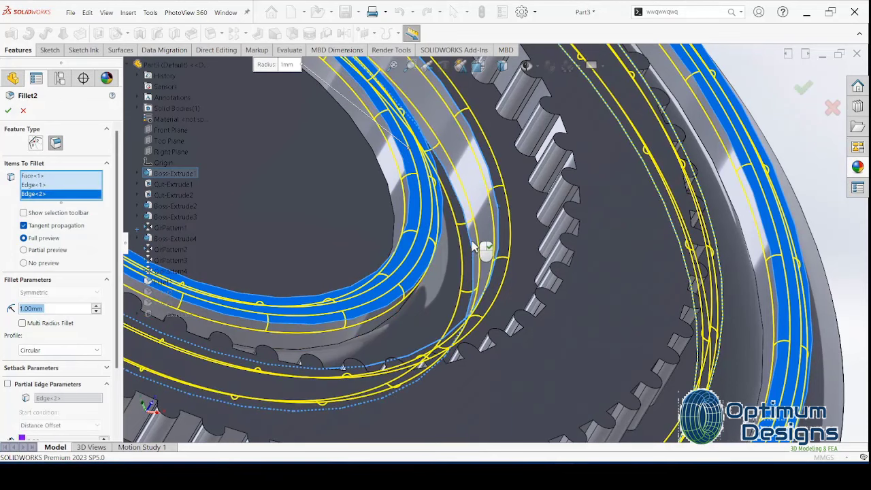
scroll(473, 246, "up", 8)
scroll(476, 250, "up", 3)
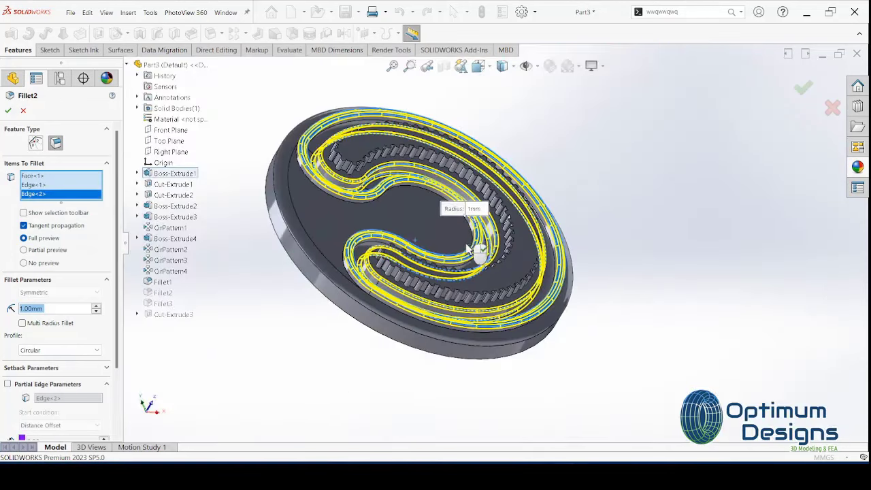
left_click(8, 110)
key("space")
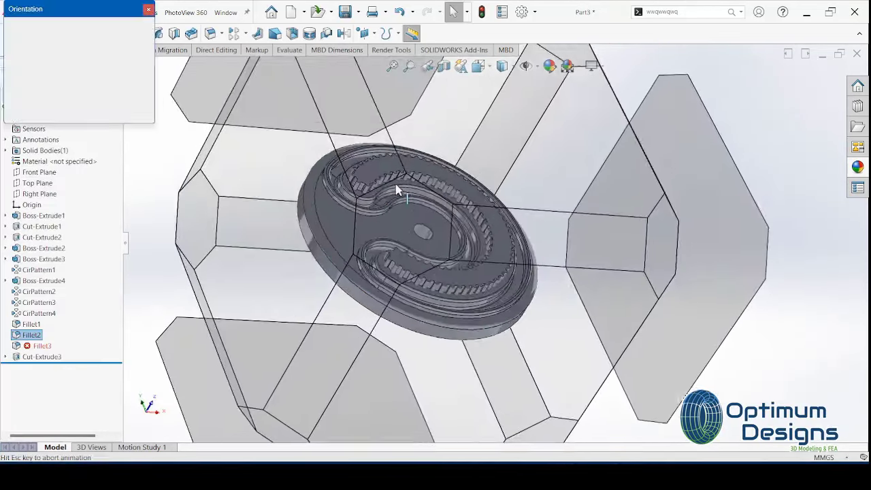
Return the disc to isometric view, then bring Part1.SLDPRT forward from the taskbar.
left_click(444, 198)
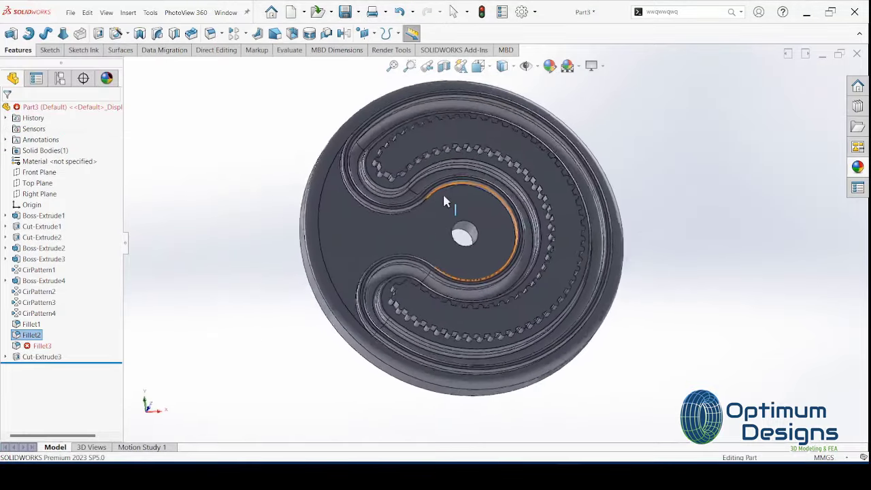
key("space")
left_click(454, 208)
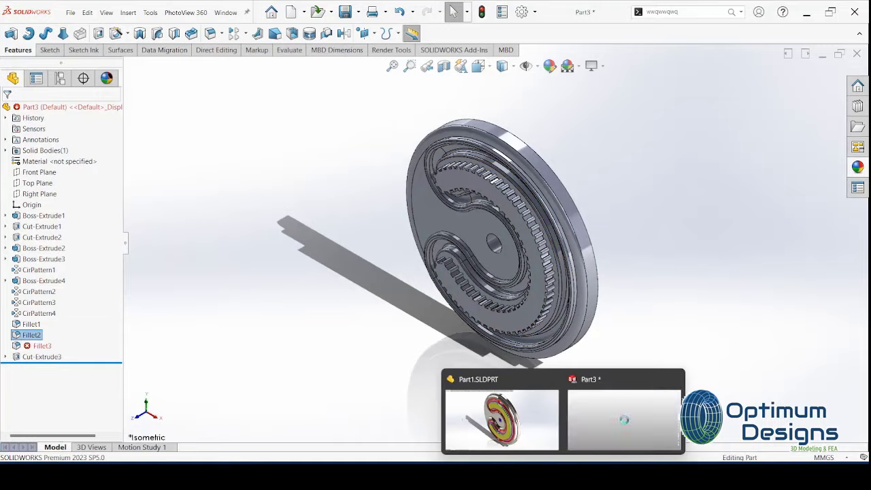
left_click(543, 432)
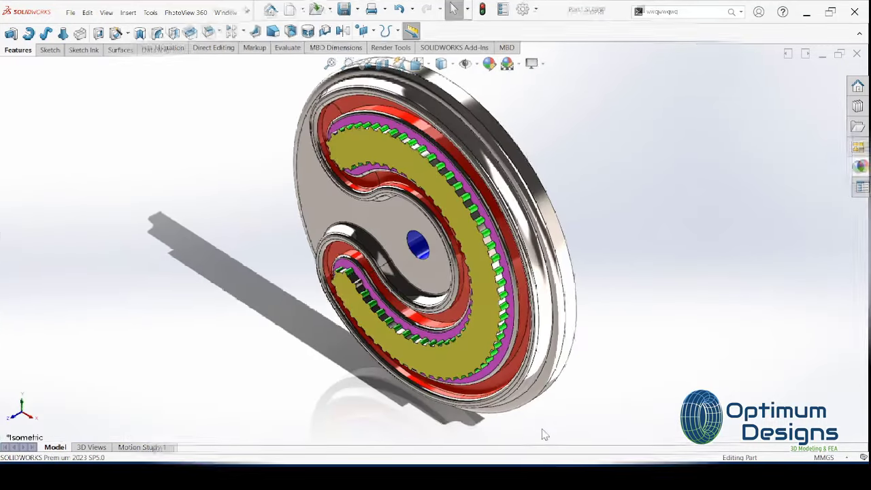
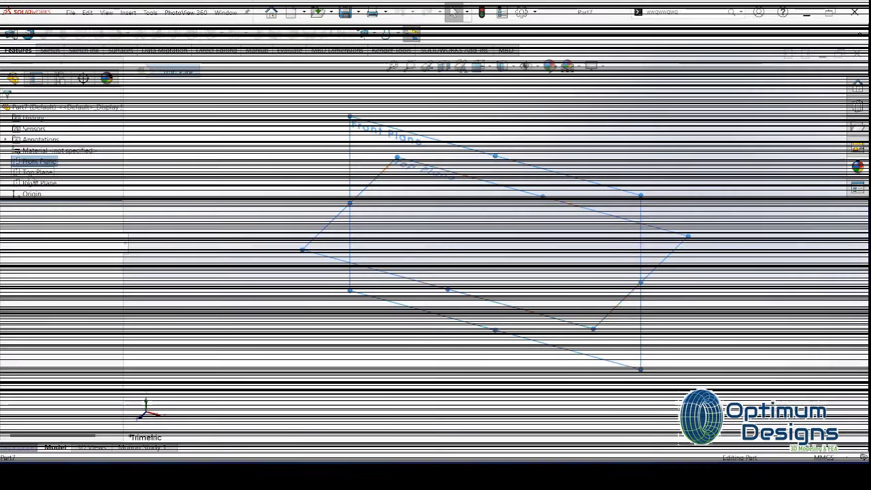
Start a new sketch on the Front Plane, viewed normal to it.
right_click(28, 164)
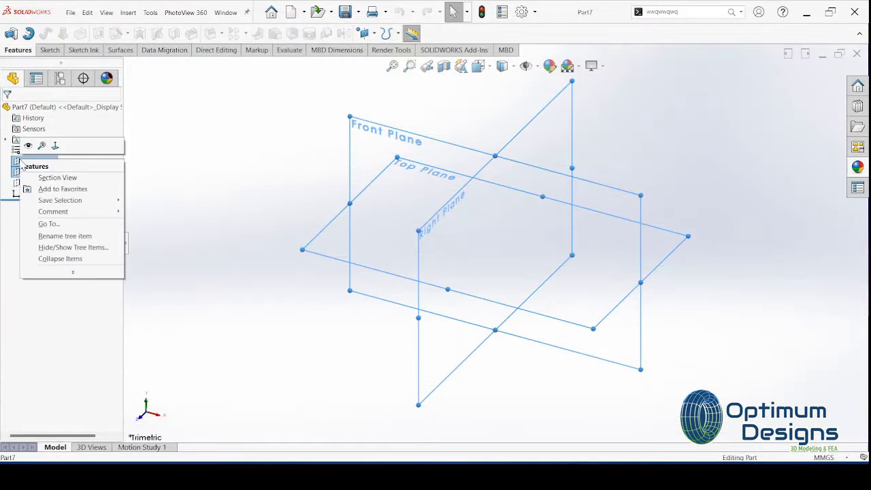
left_click(56, 144)
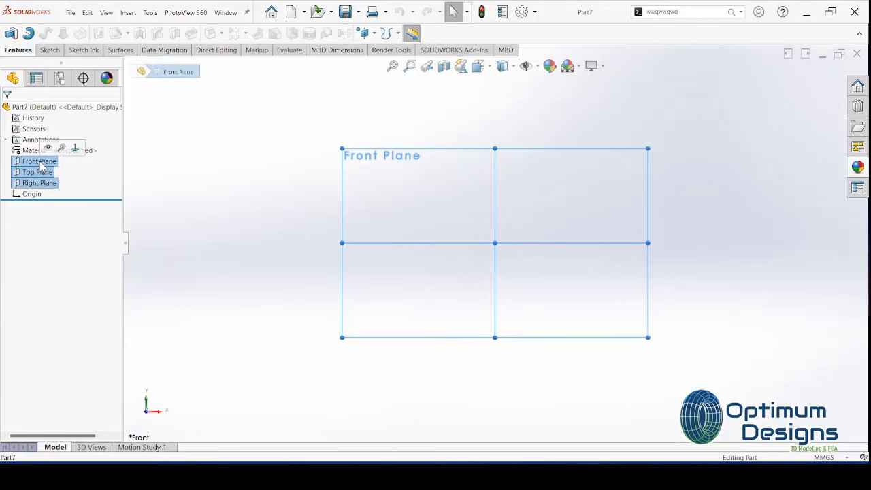
left_click(49, 51)
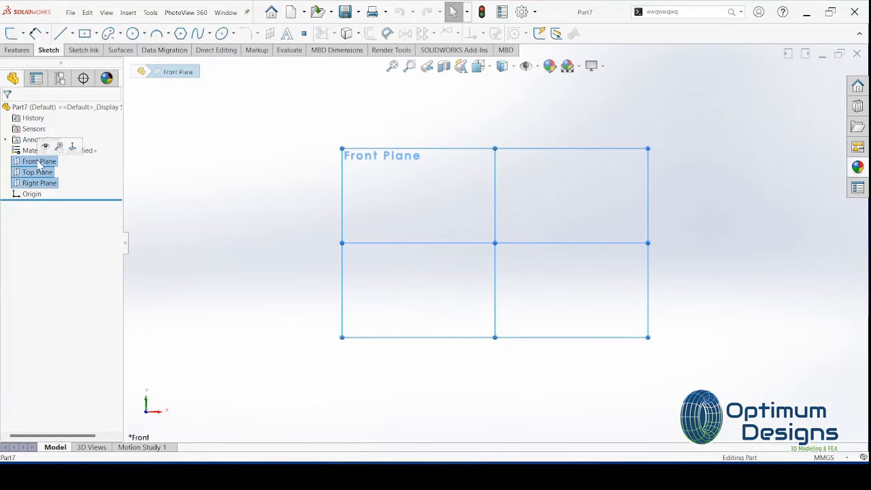
left_click(39, 161)
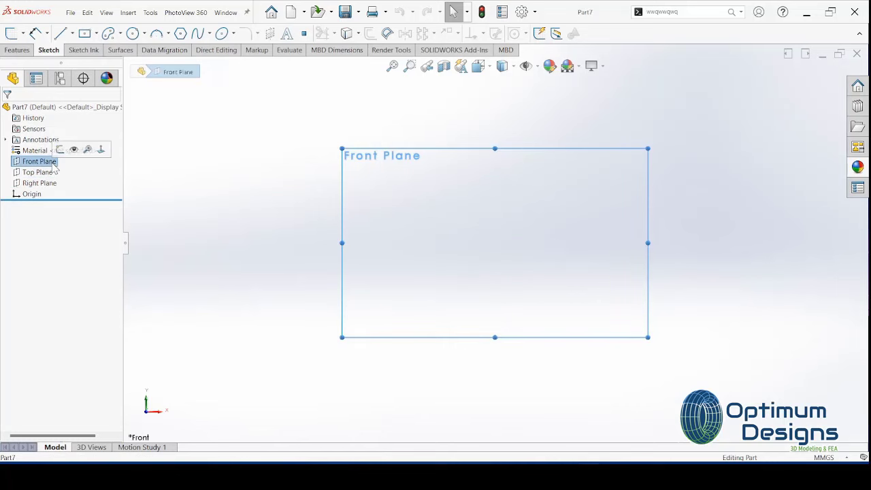
left_click(57, 149)
Draw a radius-6 circle centred on the origin and start an Extruded Boss/Base.
left_click(132, 34)
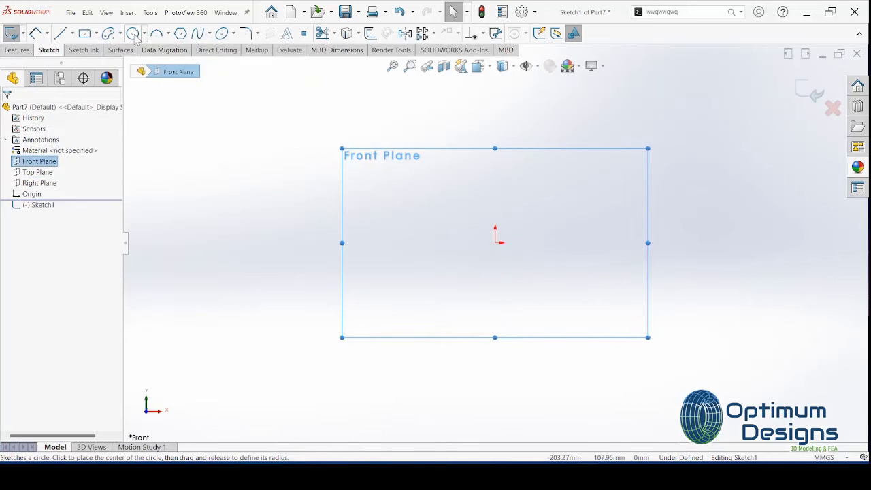
left_click(495, 243)
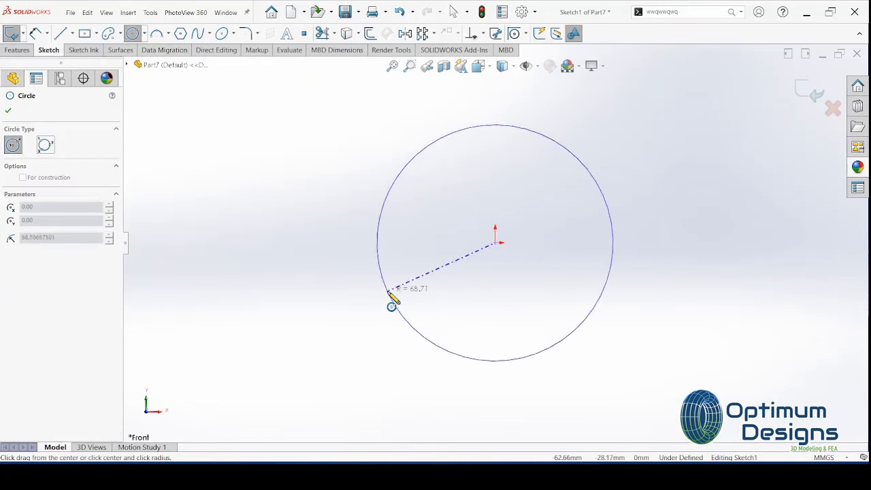
left_click(384, 286)
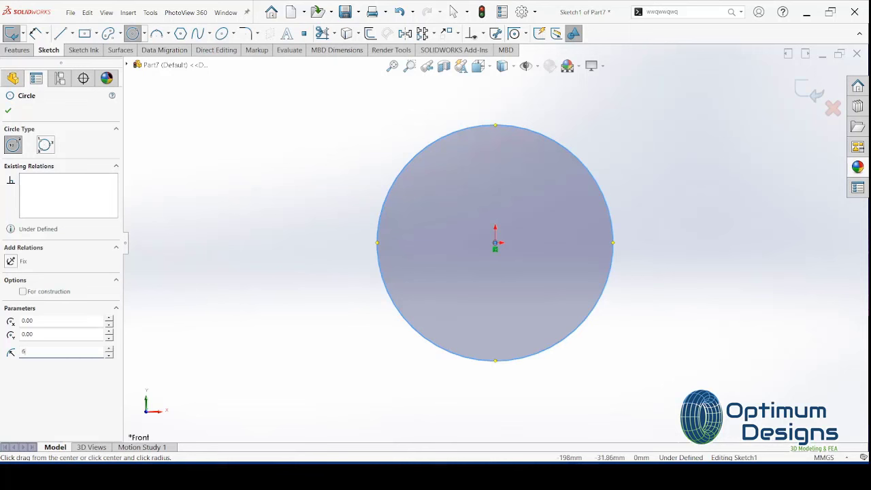
key("Return")
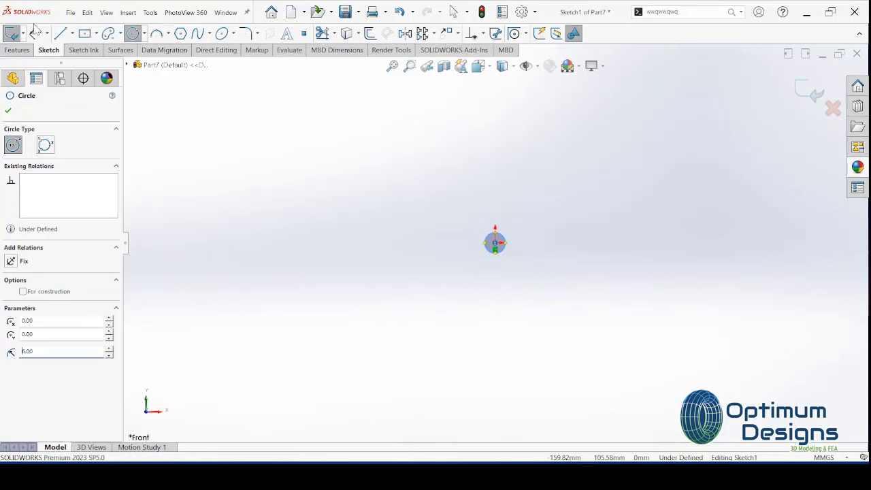
left_click(18, 50)
left_click(12, 34)
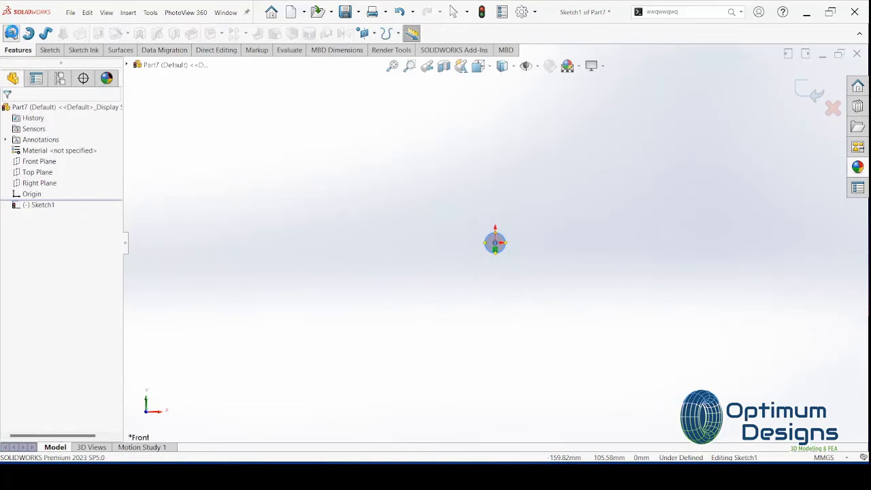
Extrude the circle Blind to a 2 mm depth as a thin disc.
left_click(76, 174)
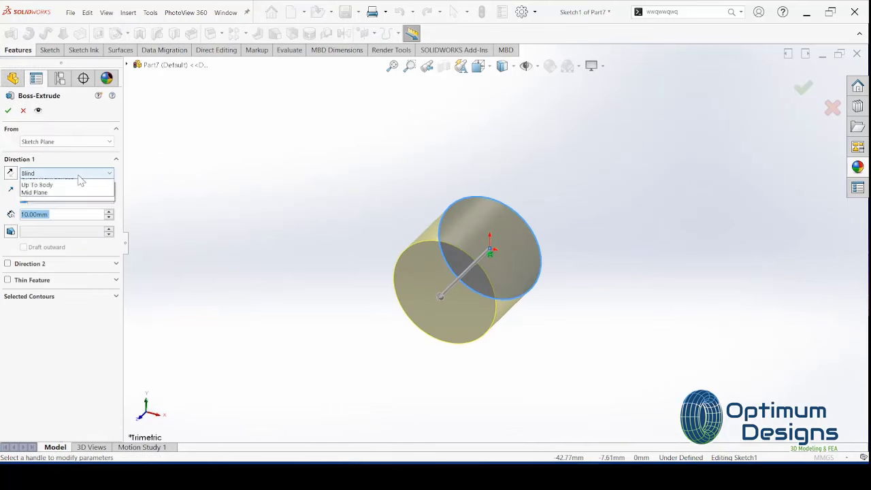
left_click(75, 183)
left_click(66, 215)
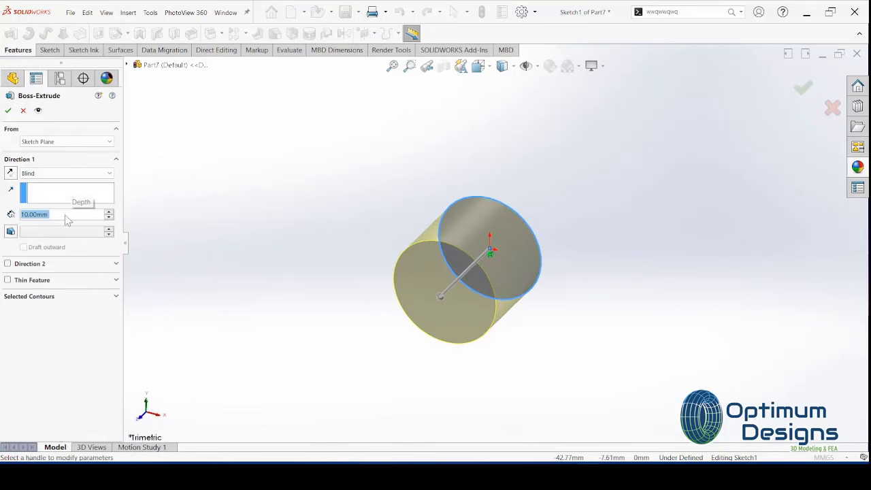
type("2.0")
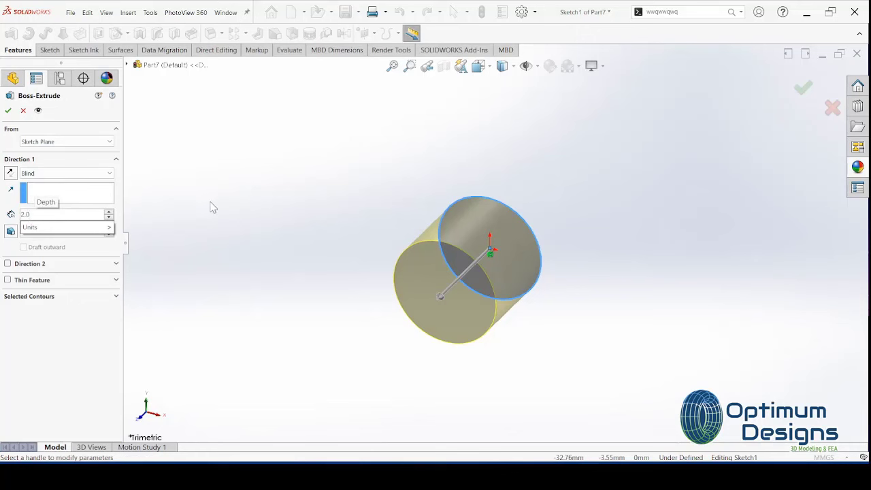
key("Return")
left_click(9, 111)
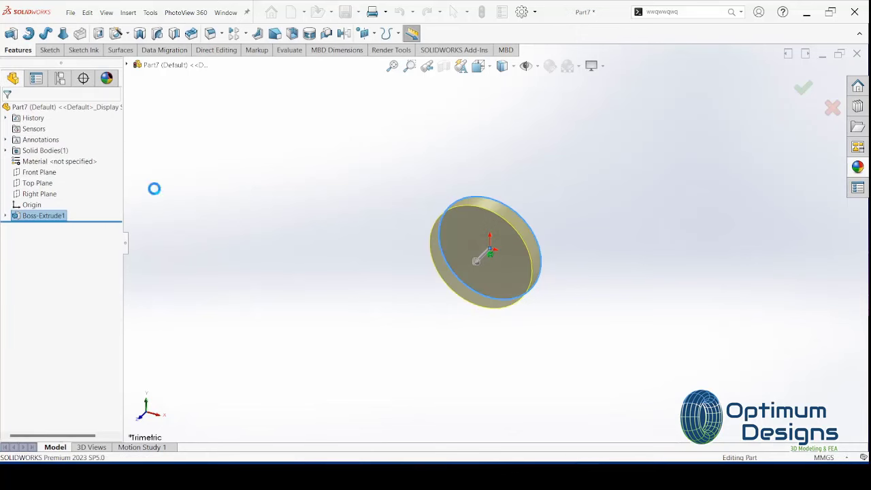
Edit Sketch1 and give its circle a 12 mm diameter dimension, then rebuild.
right_click(502, 251)
left_click(554, 232)
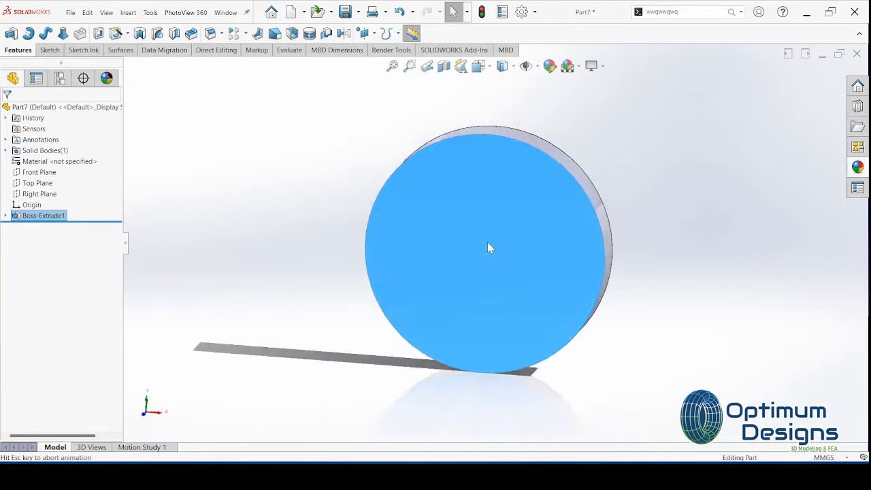
left_click(4, 215)
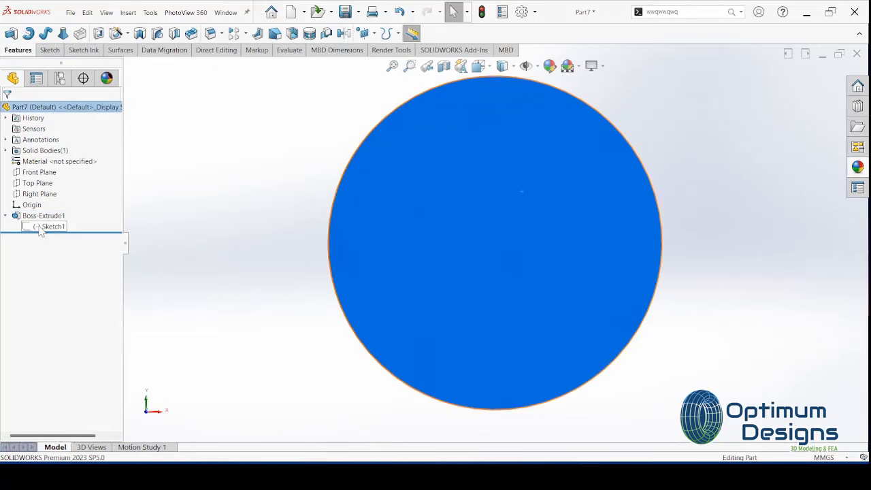
left_click(50, 226)
left_click(63, 196)
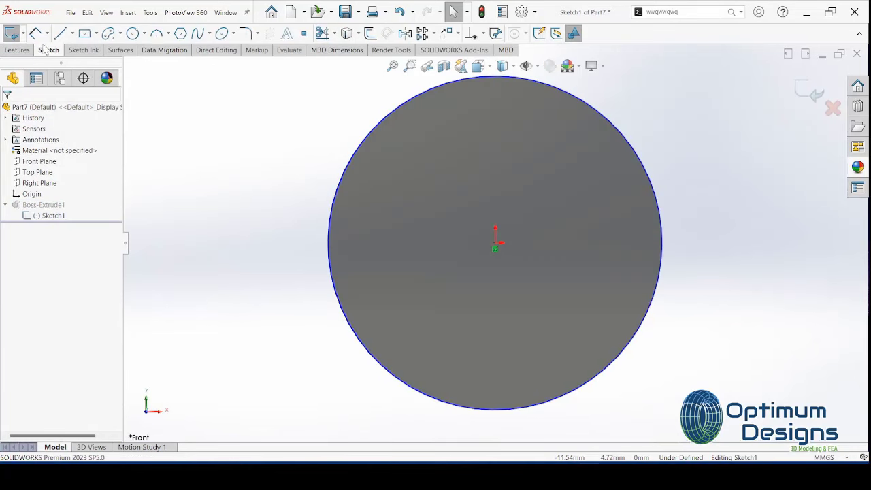
key("t")
left_click(373, 134)
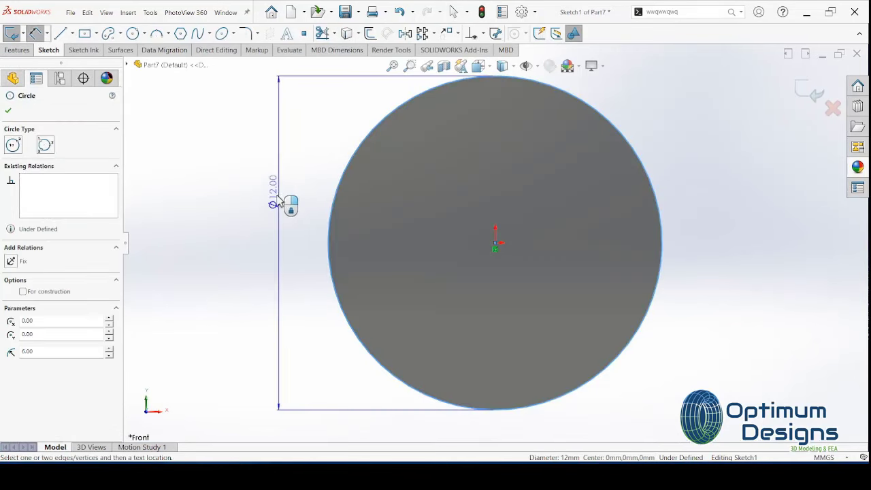
left_click(235, 215)
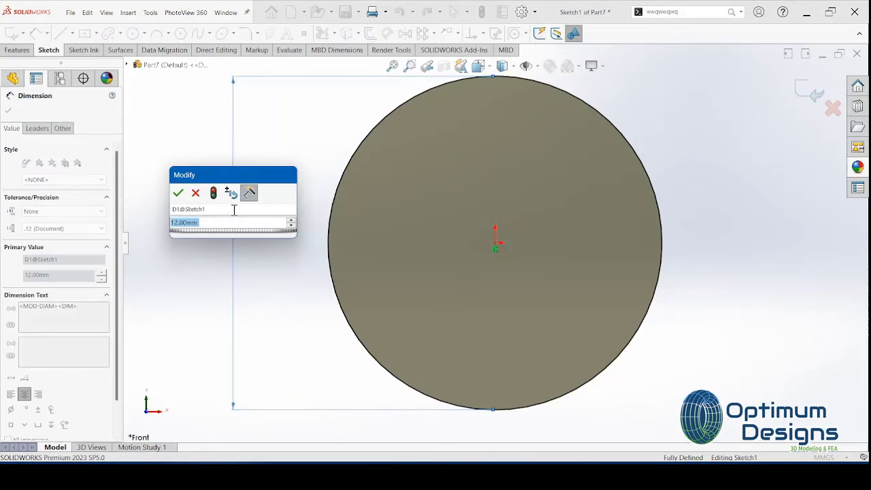
left_click(177, 193)
left_click(8, 109)
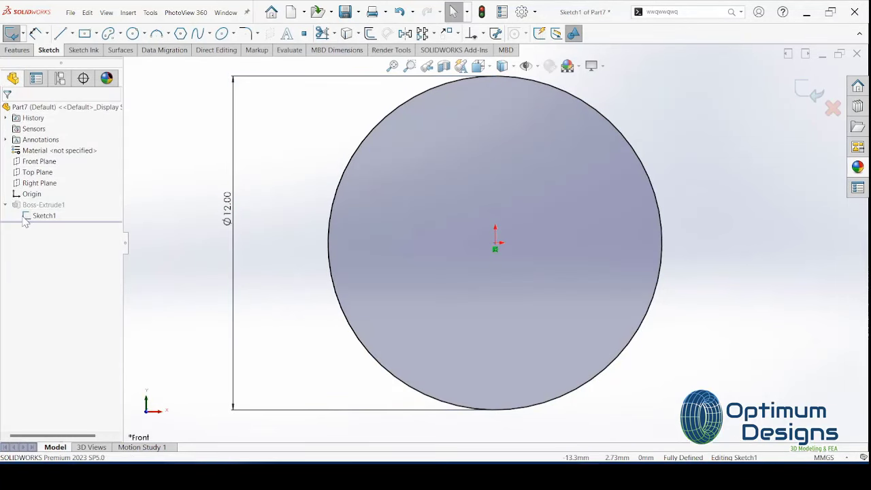
left_click(803, 89)
Sketch on the disc face a vertical centerline from the origin to the top edge.
right_click(556, 197)
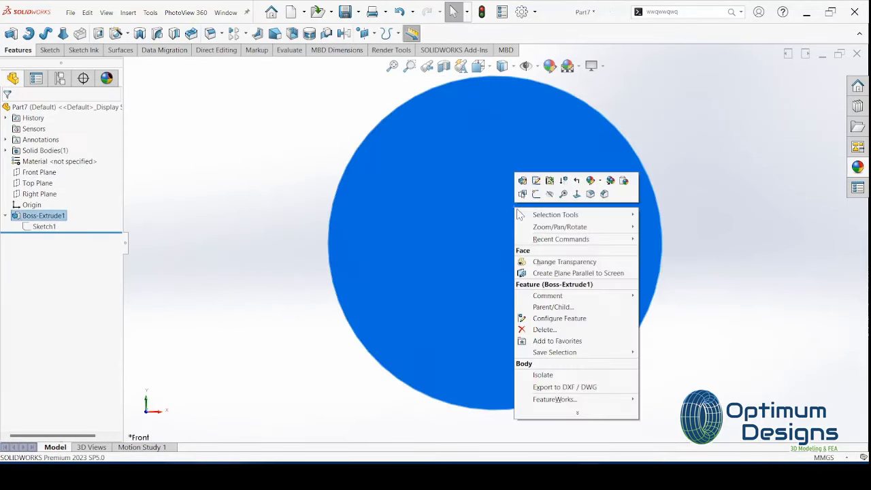
left_click(538, 194)
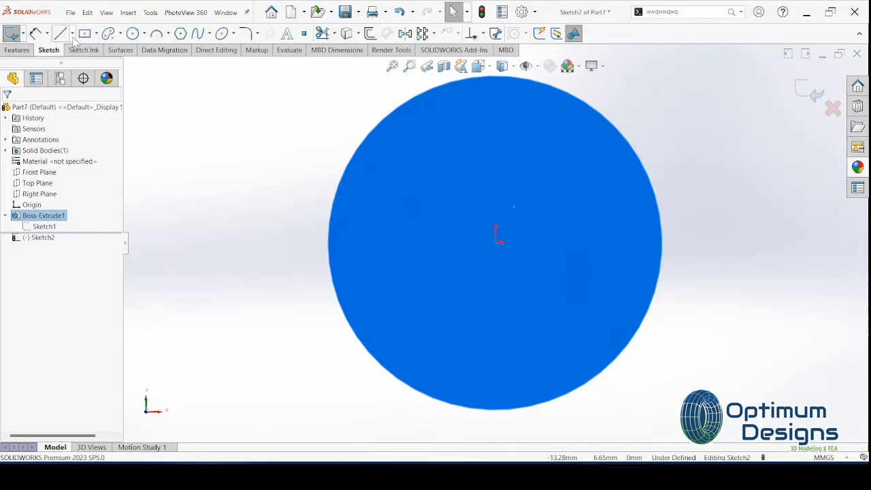
left_click(72, 33)
left_click(73, 60)
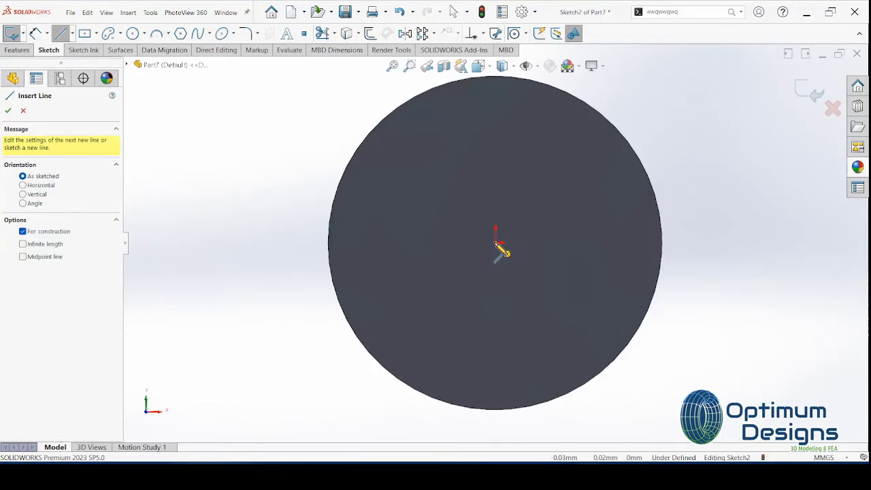
left_click(494, 243)
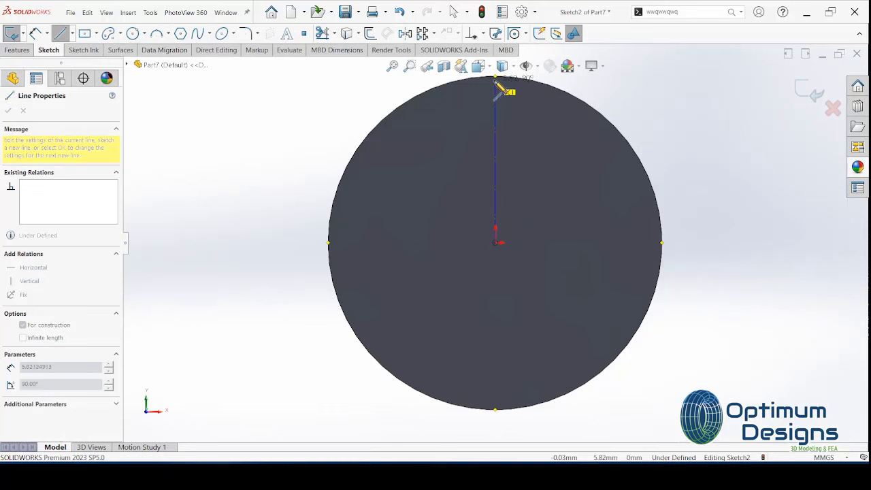
left_click(495, 77)
key("Escape")
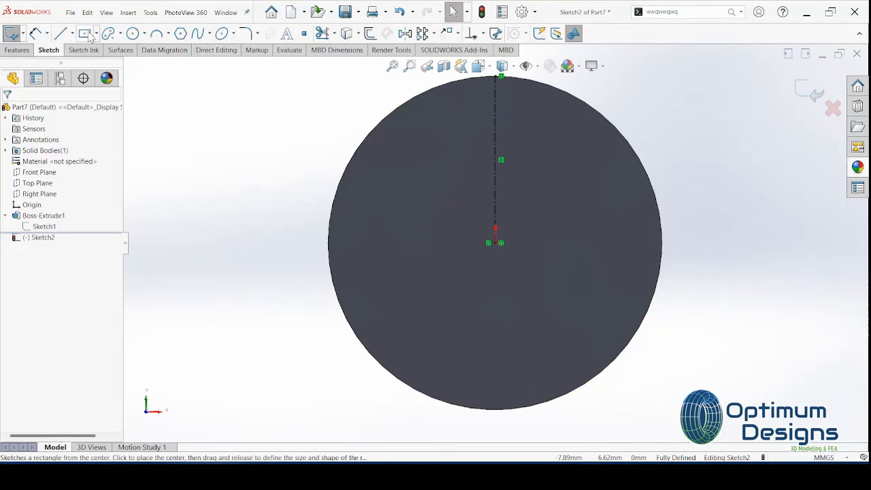
Draw a small center rectangle centred on the circle's top point.
left_click(84, 34)
key("f")
scroll(530, 103, "down", 2)
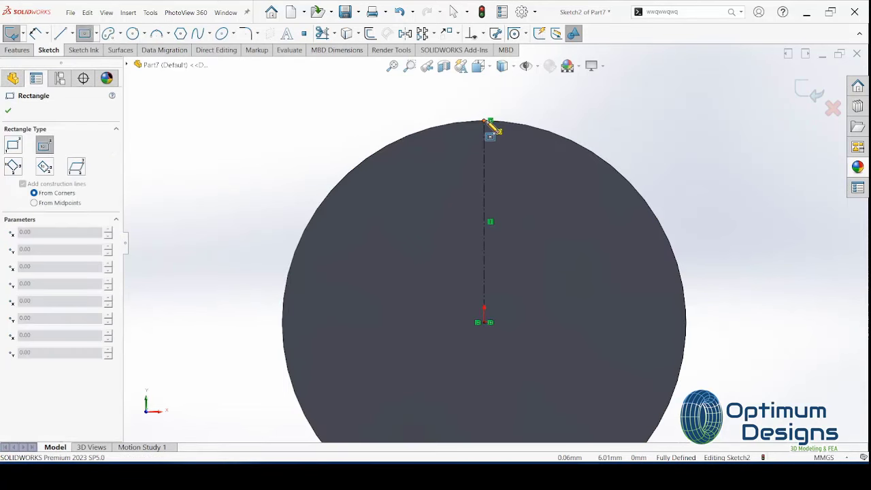
left_click(484, 120)
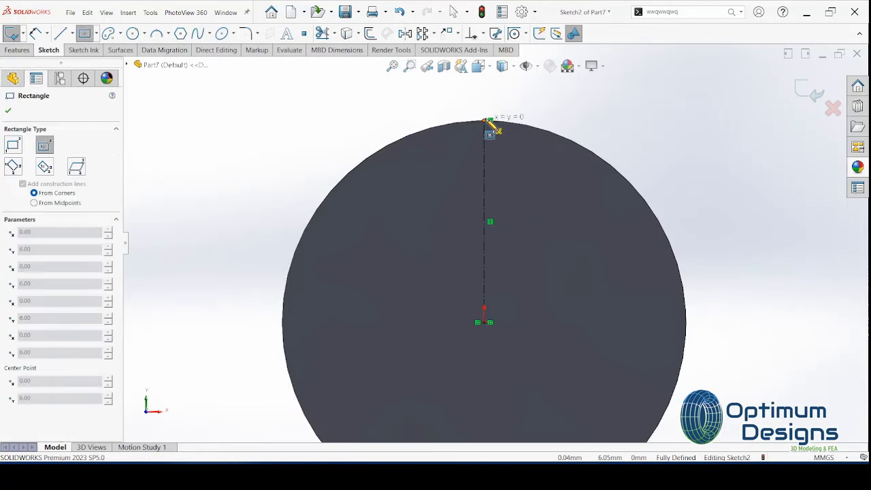
left_click(493, 83)
key("Escape")
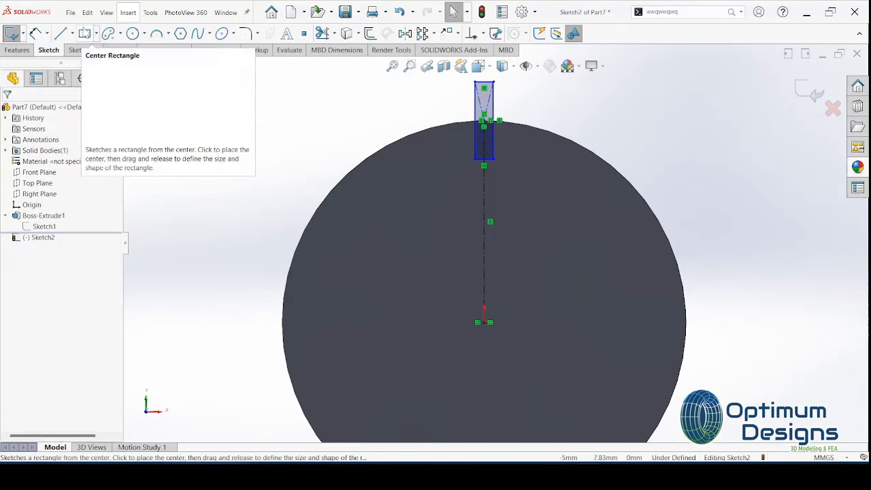
left_click(35, 33)
Dimension the rectangle's corner 7 mm vertically above the origin.
left_click(484, 126)
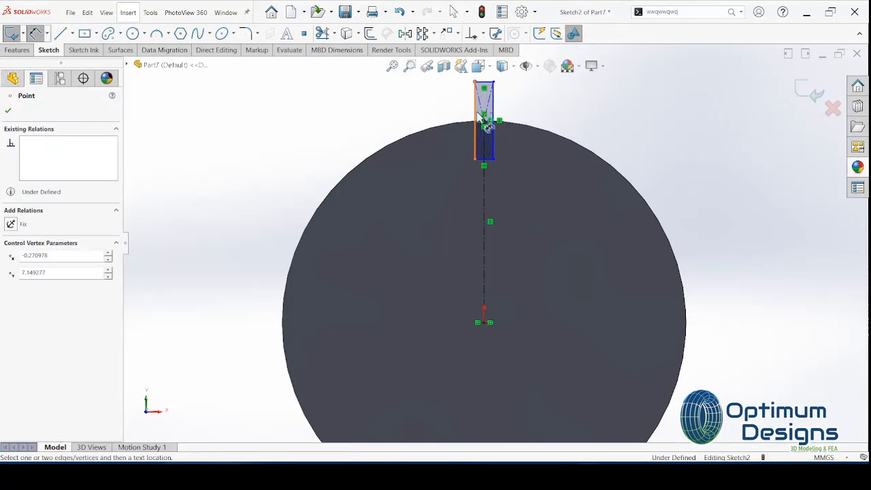
left_click(484, 323)
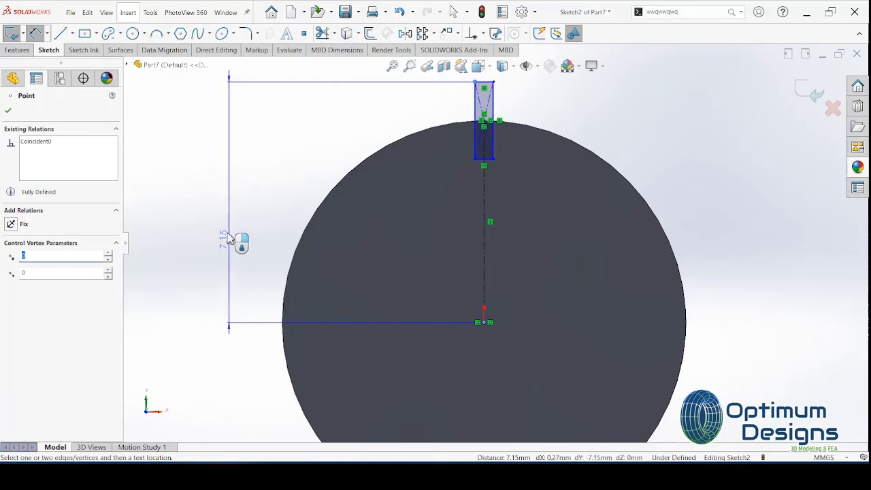
left_click(207, 216)
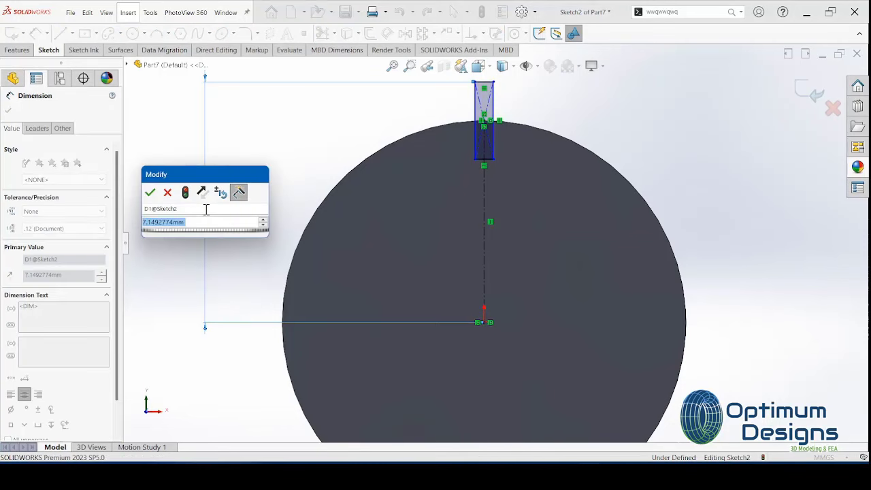
type("7.5")
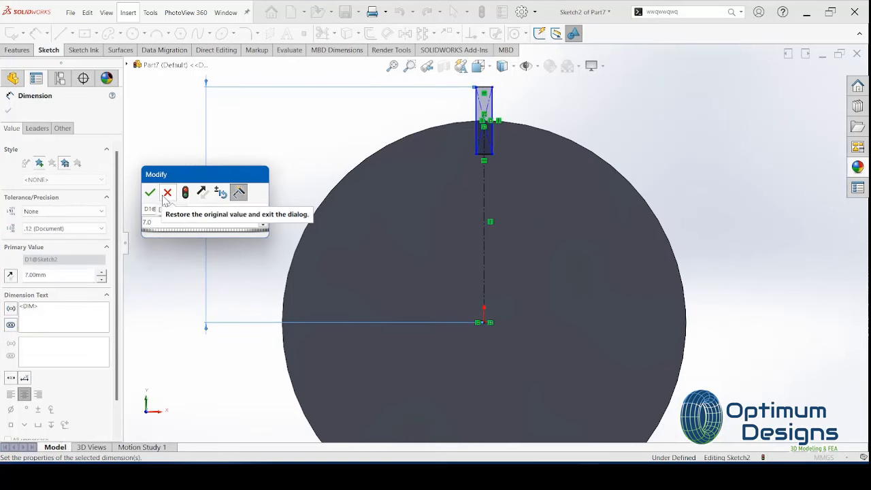
key("Return")
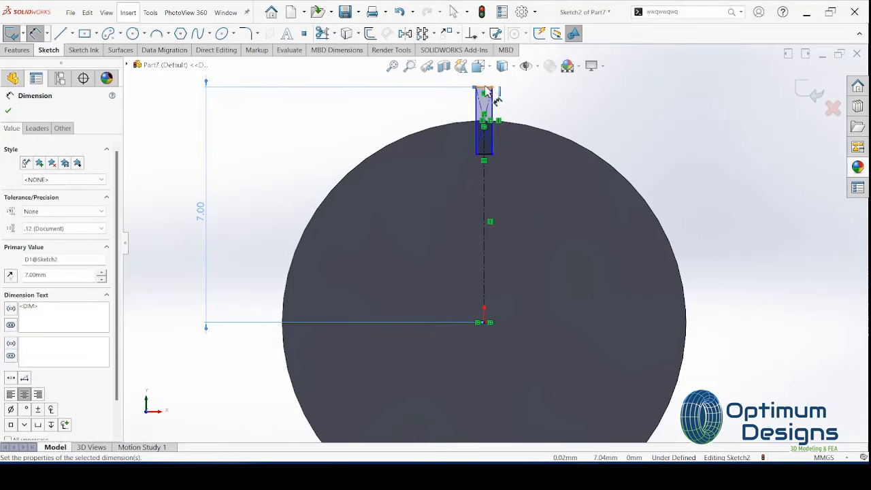
Make the rectangle 1.50 mm wide and add a driven 2.00 mm height dimension.
left_click(485, 90)
left_click(487, 82)
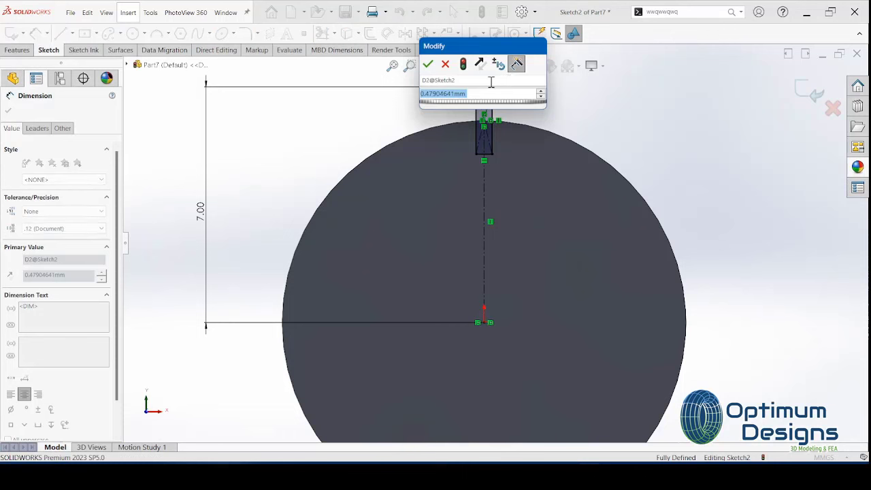
type("1.5")
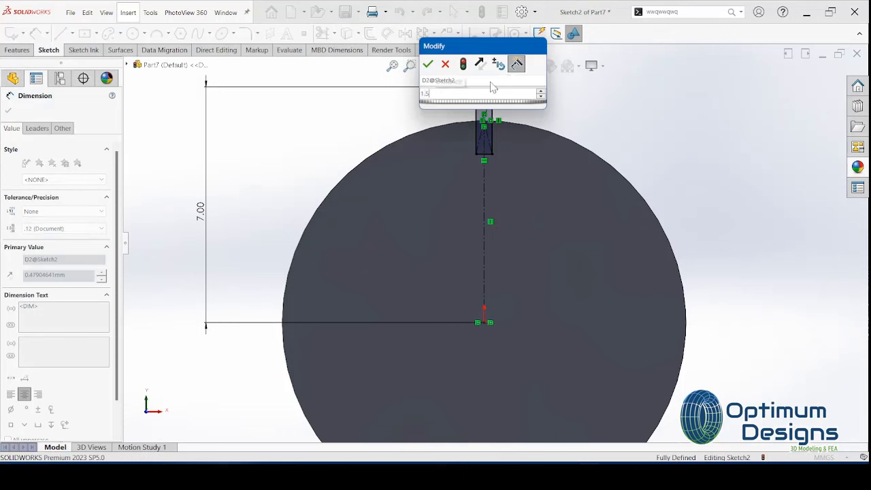
key("Return")
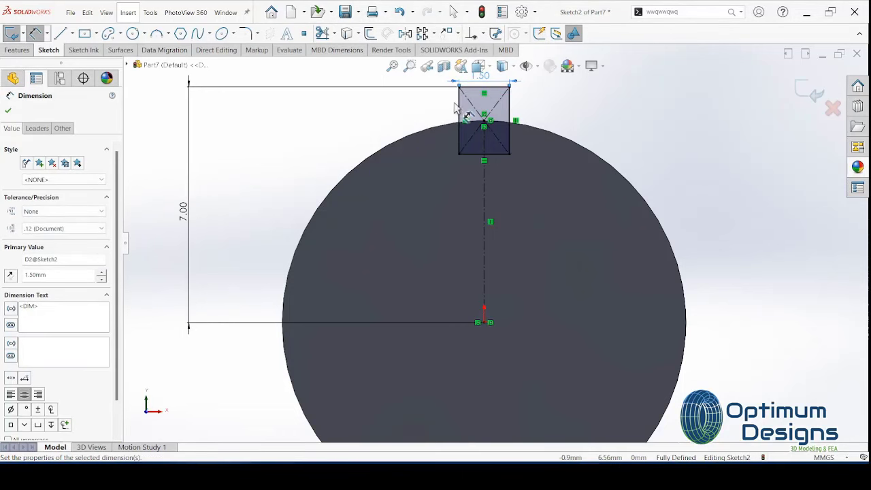
left_click(427, 87)
left_click(391, 116)
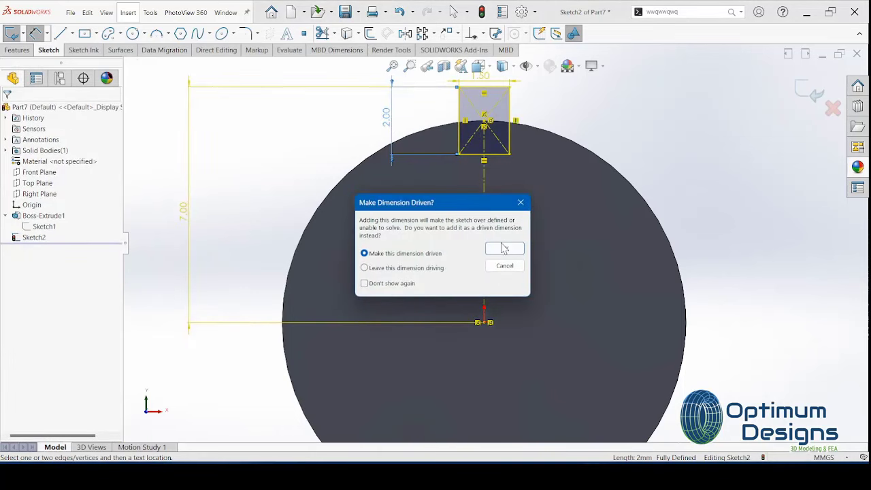
left_click(504, 249)
Cap the rectangle's top with a semicircular 3-point arc of radius 0.75.
left_click(156, 33)
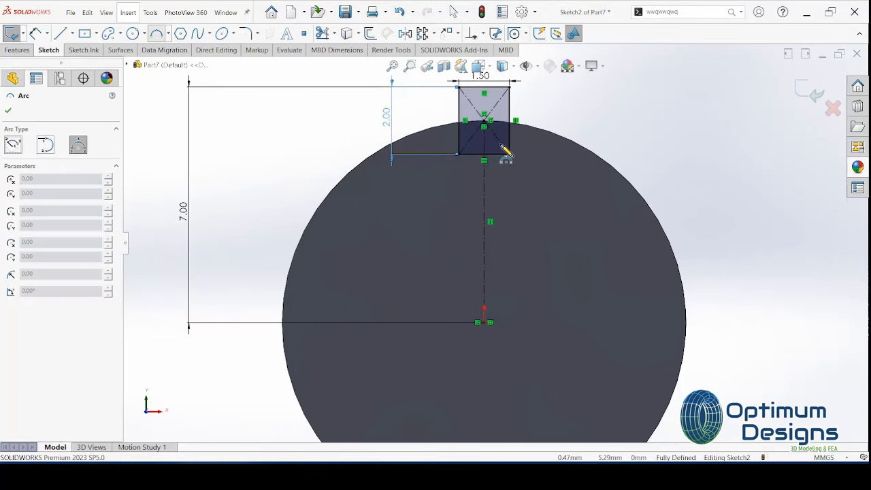
scroll(502, 148, "down", 2)
scroll(469, 136, "down", 2)
left_click(446, 137)
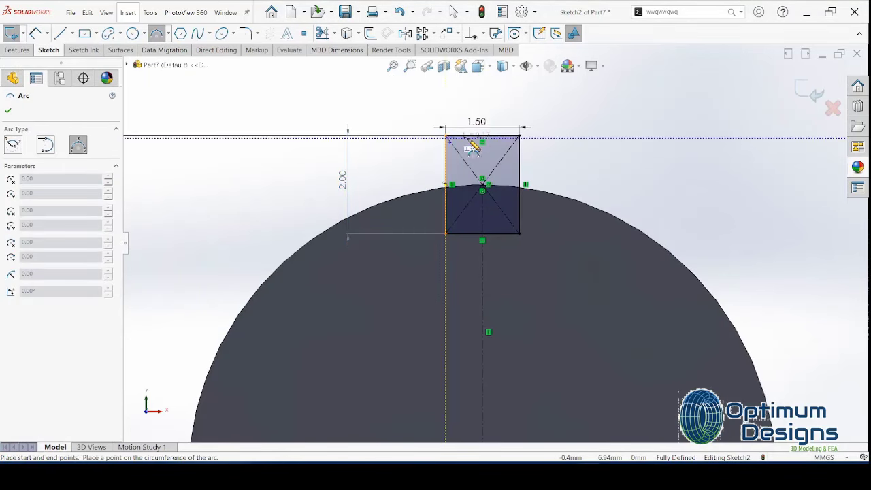
left_click(519, 136)
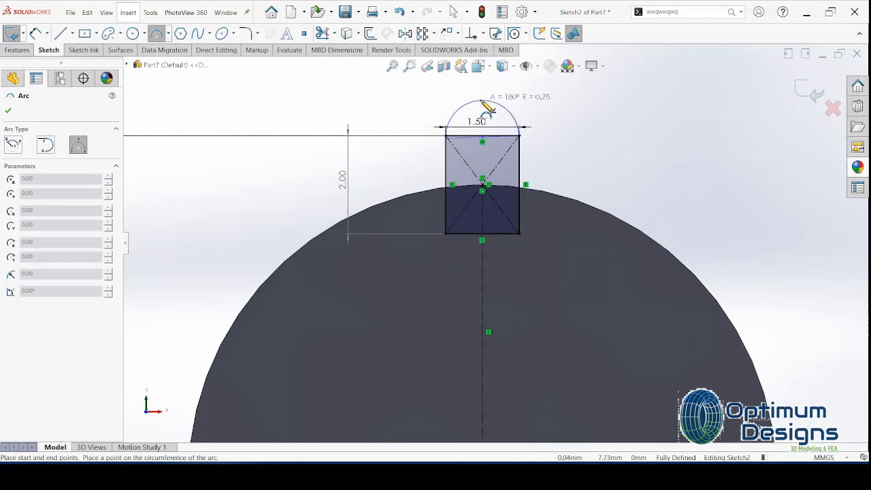
key("Escape")
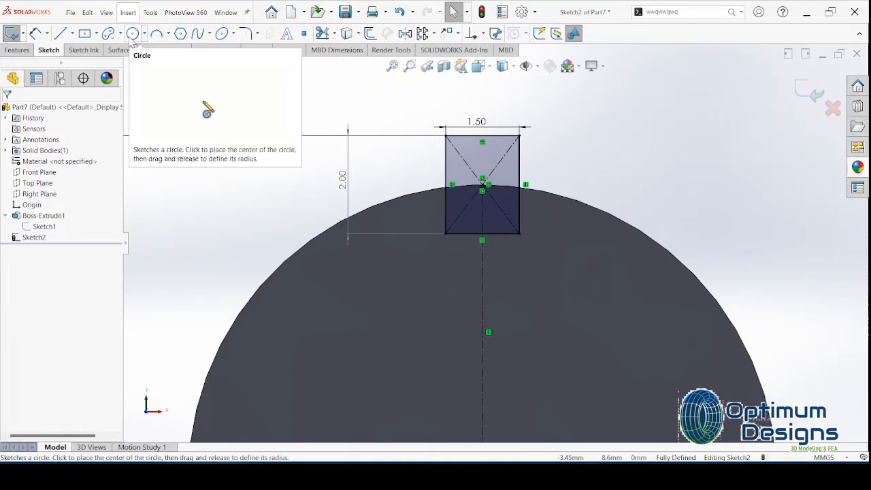
left_click(156, 34)
scroll(476, 170, "down", 5)
scroll(447, 227, "down", 3)
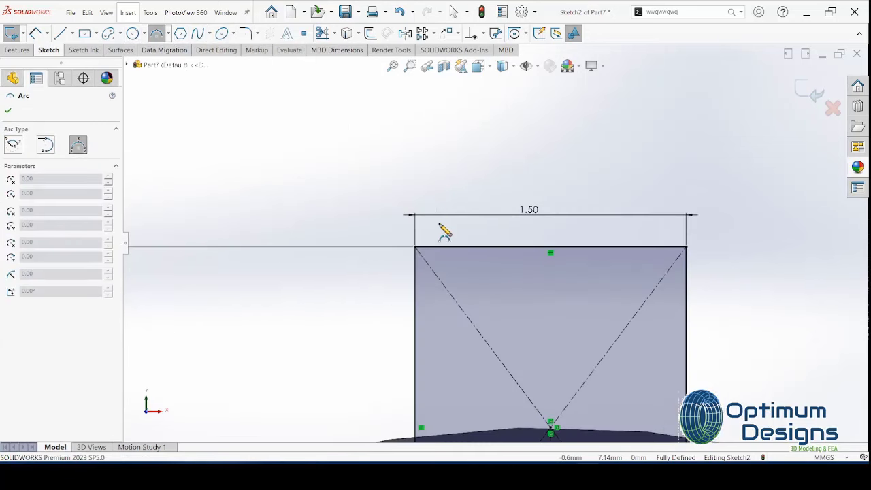
left_click(416, 247)
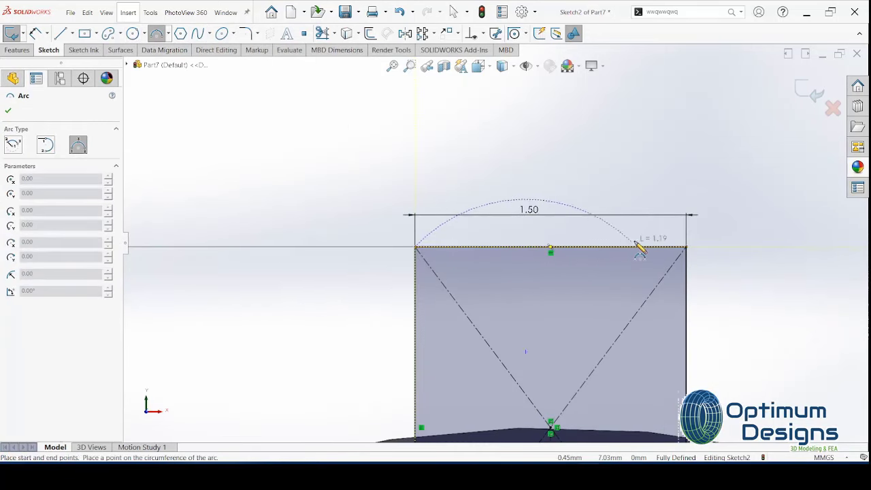
left_click(686, 247)
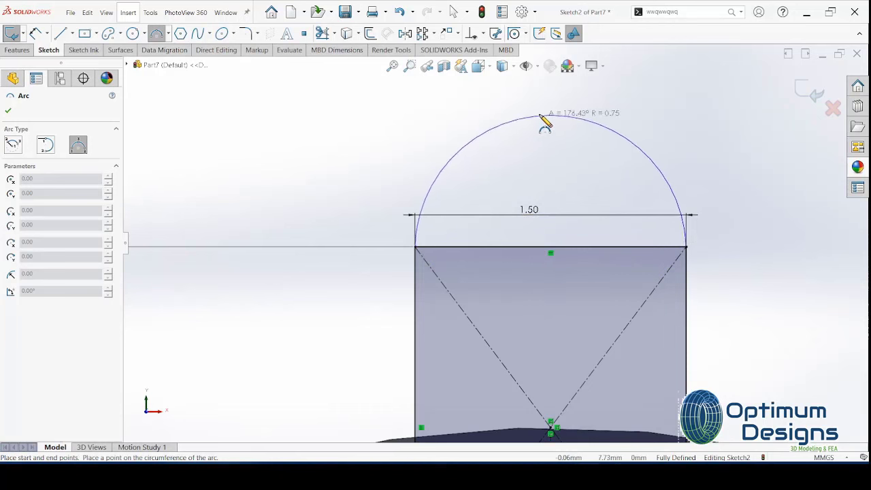
left_click(545, 120)
key("Escape")
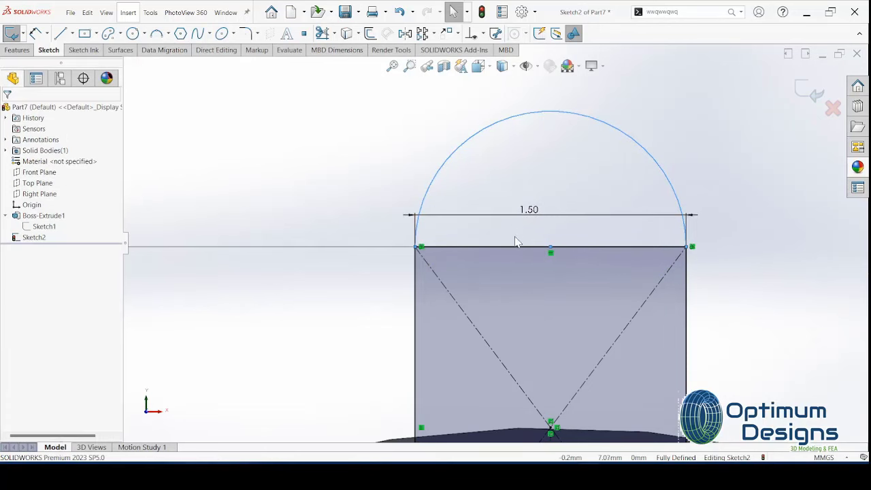
Convert the rectangle's top line into construction geometry.
left_click(515, 247)
left_click(60, 285)
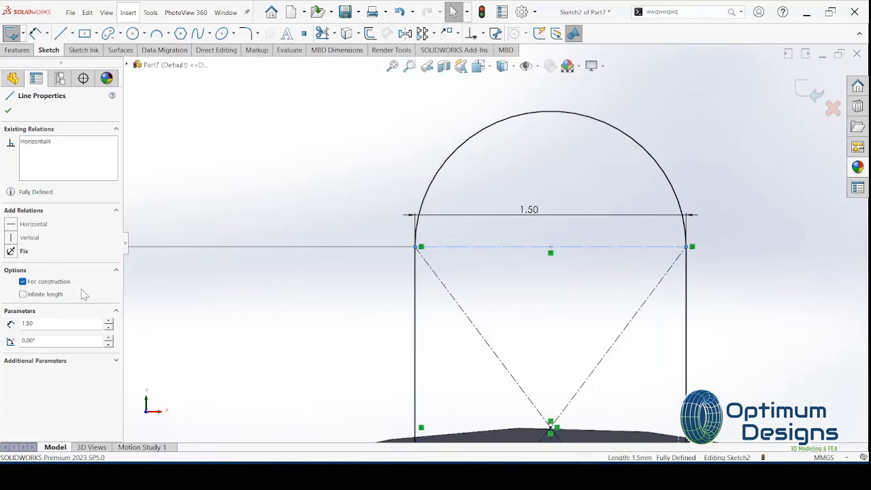
left_click(8, 110)
left_click(17, 49)
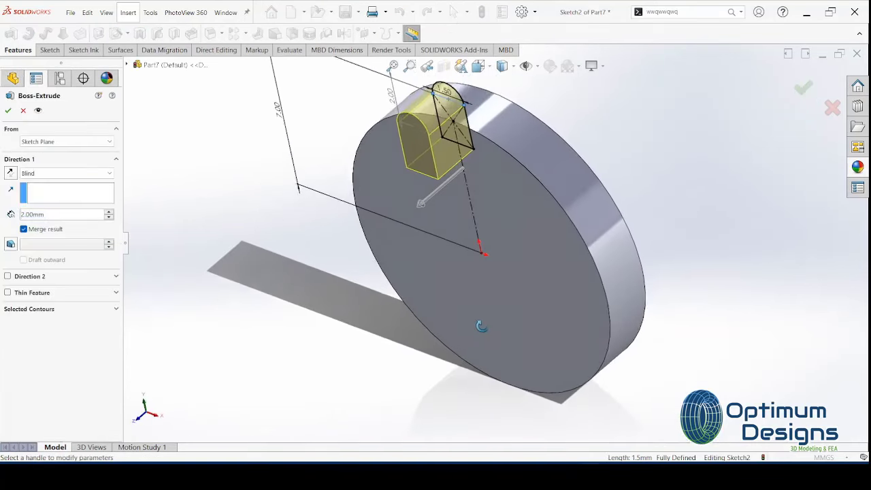
Extrude the tab profile Up To Surface, ending at the disc's flat back face.
mouse_move(516, 203)
middle_mouse_down()
mouse_move(498, 175)
mouse_move(217, 148)
middle_mouse_up()
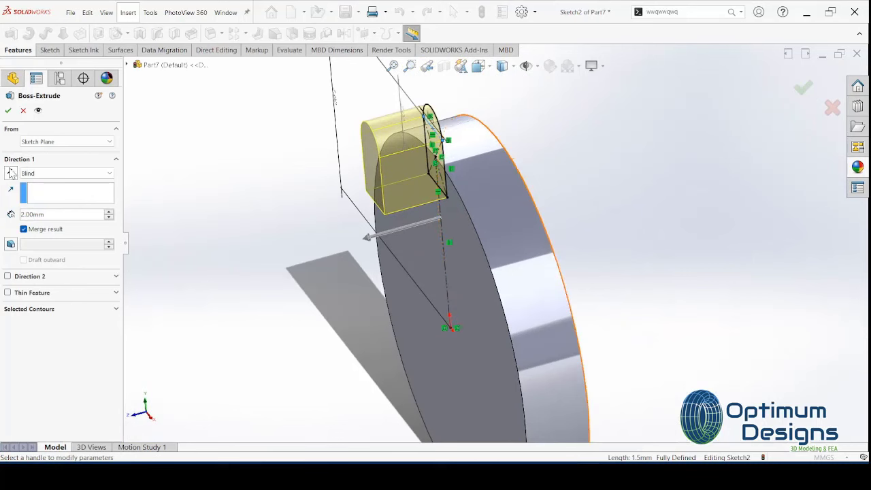
left_click(66, 173)
left_click(48, 204)
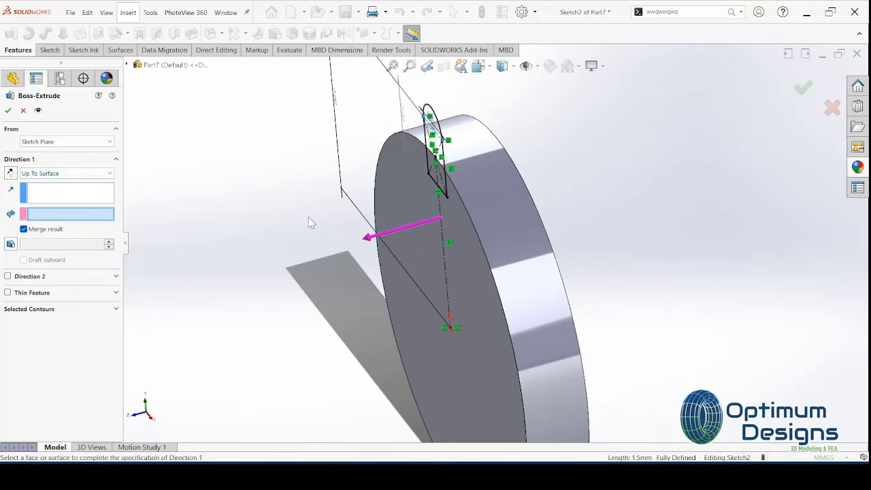
middle_click_drag(310, 222, 477, 181)
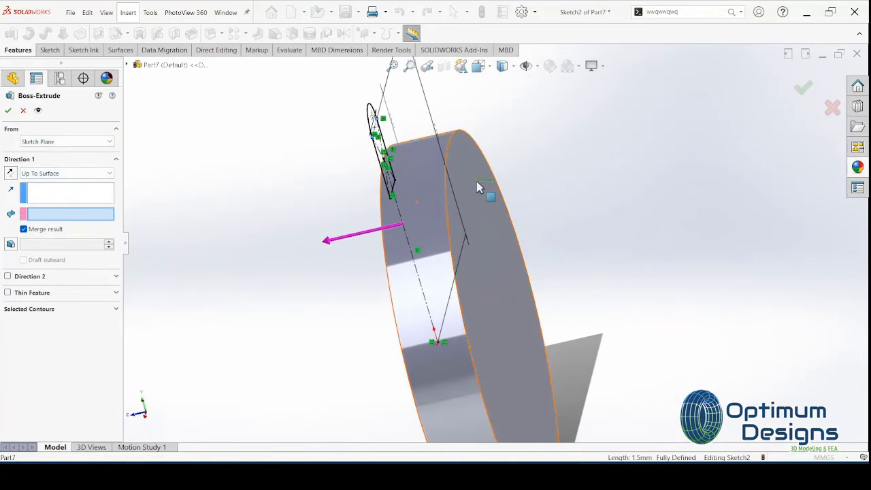
left_click(476, 181)
right_click(478, 179)
left_click(468, 198)
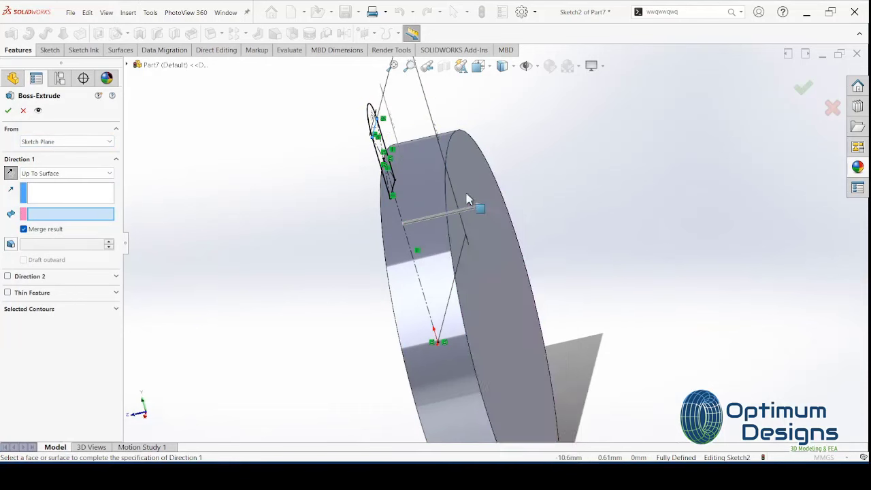
right_click(468, 179)
left_click(439, 164)
left_click(445, 170)
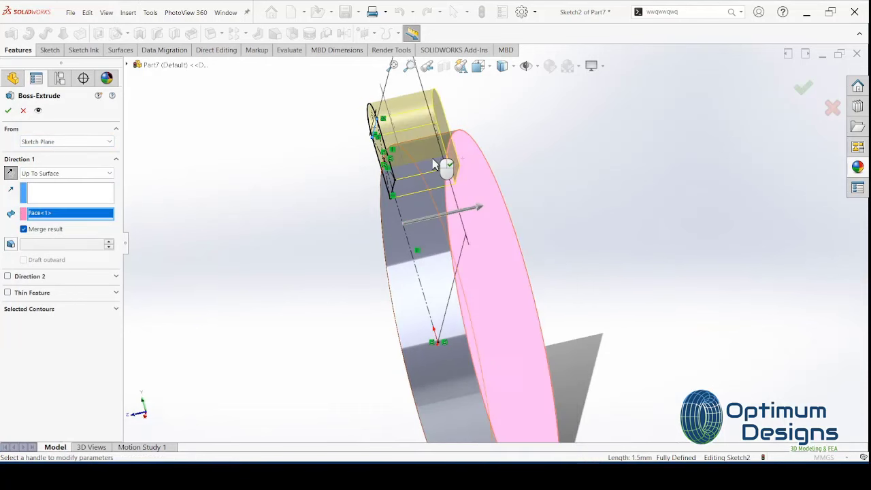
left_click(803, 90)
Reorient the model to the isometric view to inspect the new tab.
key("ctrl+7")
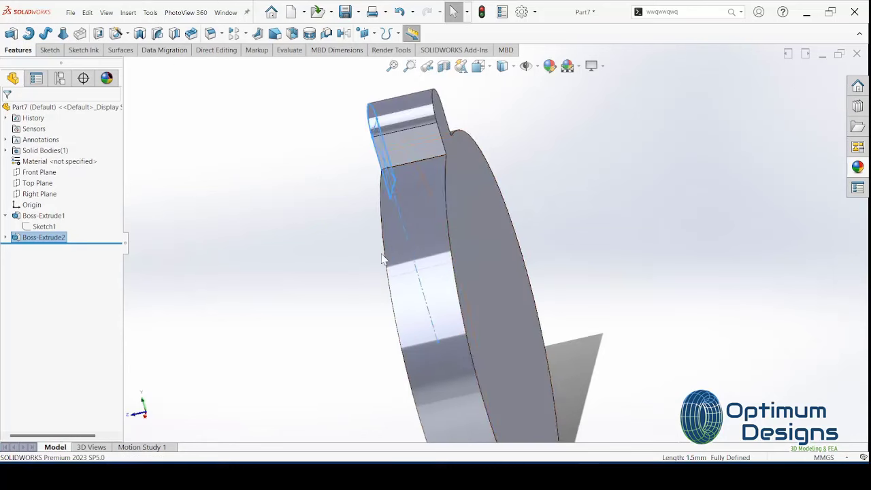
left_click(350, 277)
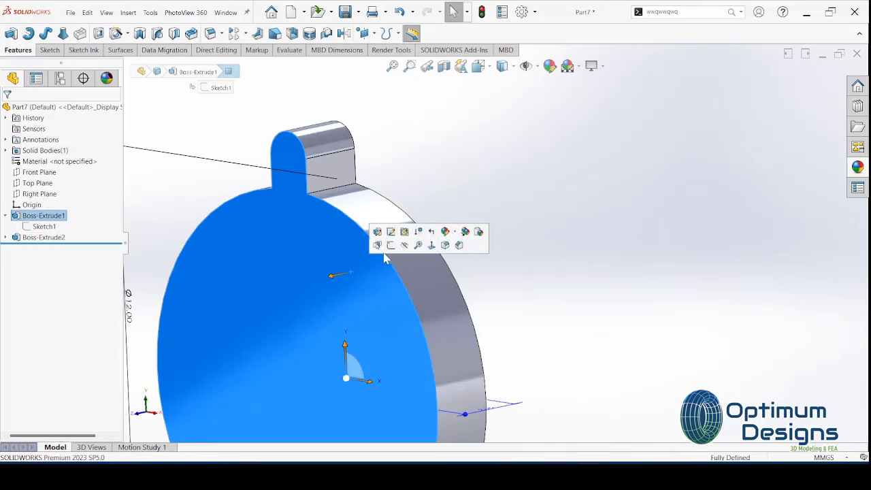
left_click(432, 245)
left_click(454, 238)
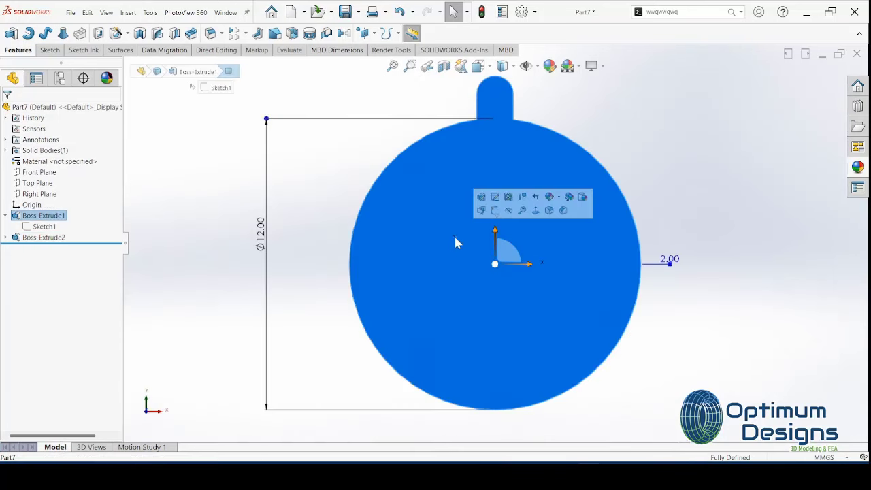
key("Escape")
key("space")
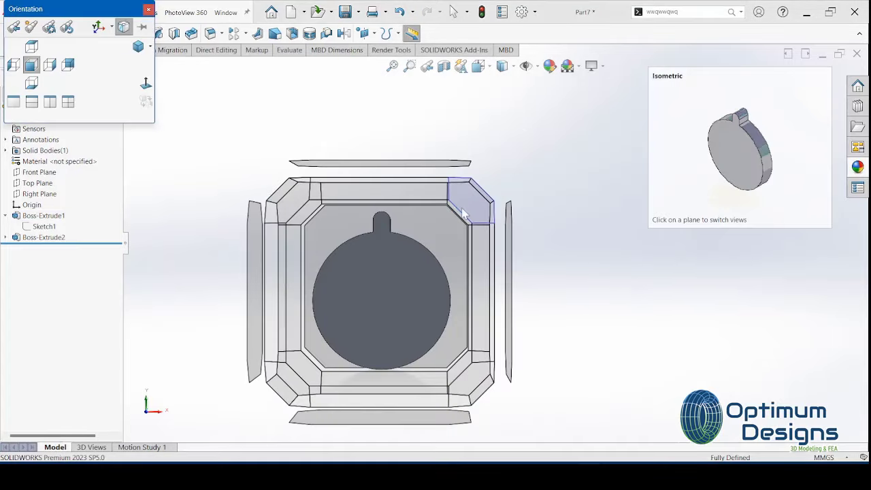
left_click(466, 211)
key("ctrl+7")
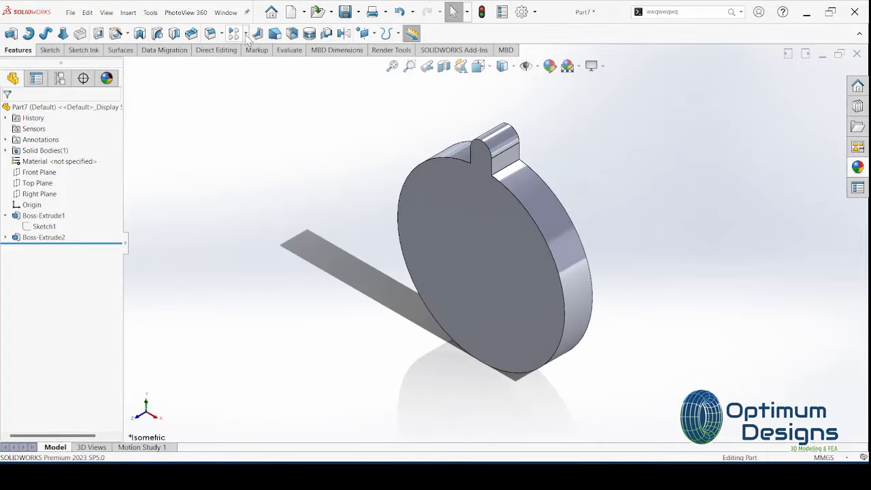
left_click(245, 34)
Circular-pattern Boss-Extrude2 about the disc's rim, 10 equal instances over 360°.
left_click(258, 59)
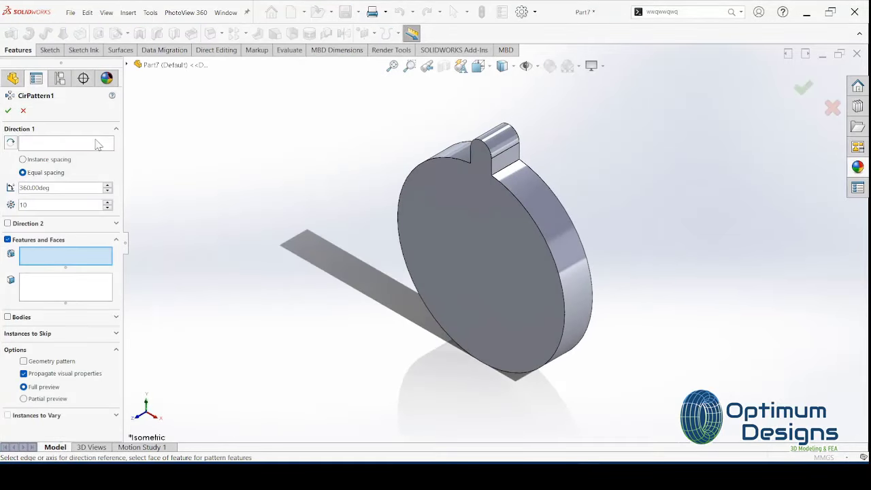
left_click(97, 145)
left_click(556, 227)
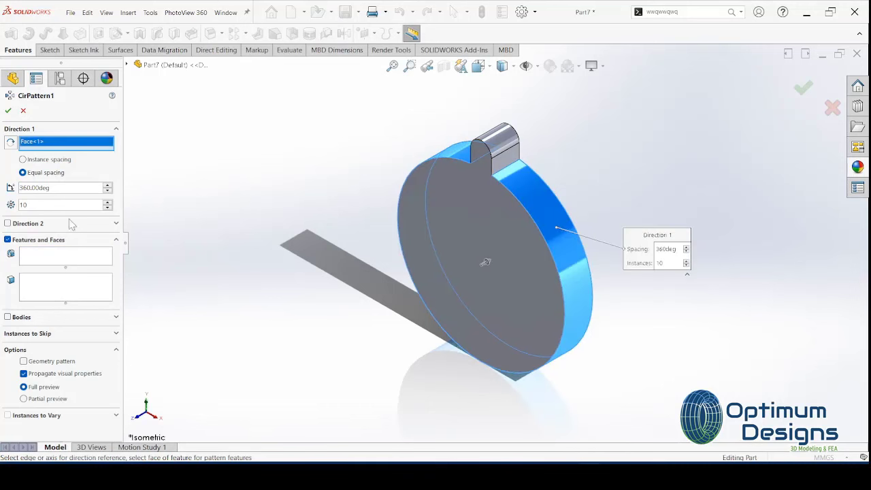
left_click(61, 260)
left_click(485, 149)
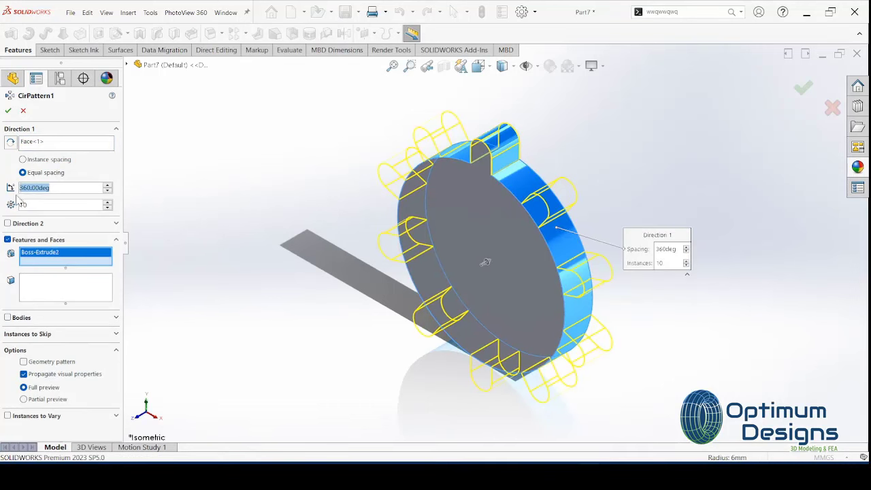
type("360.")
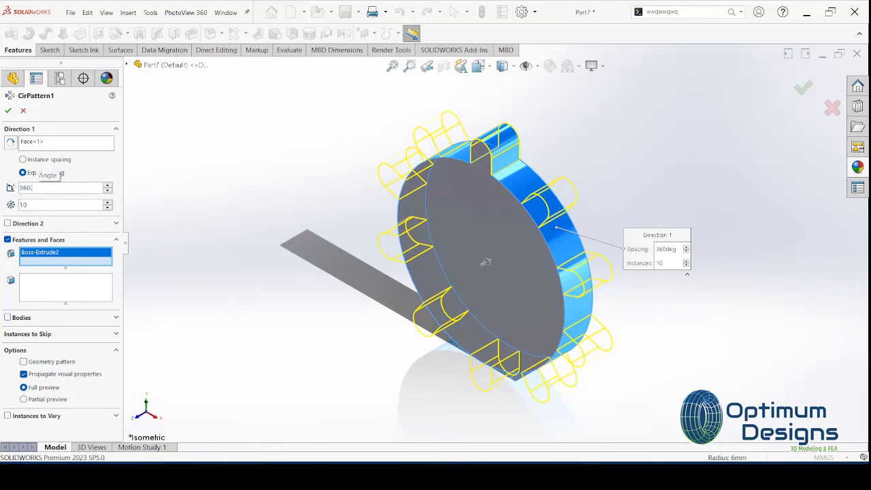
type("0")
type("1")
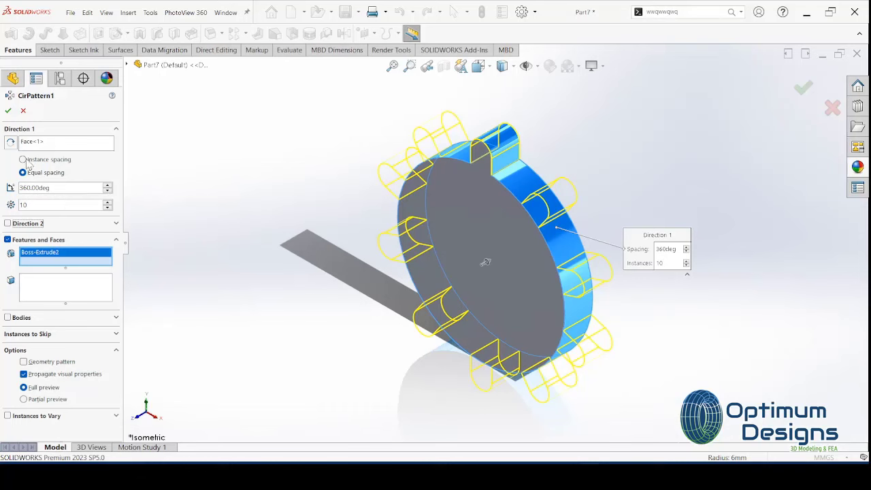
left_click(8, 111)
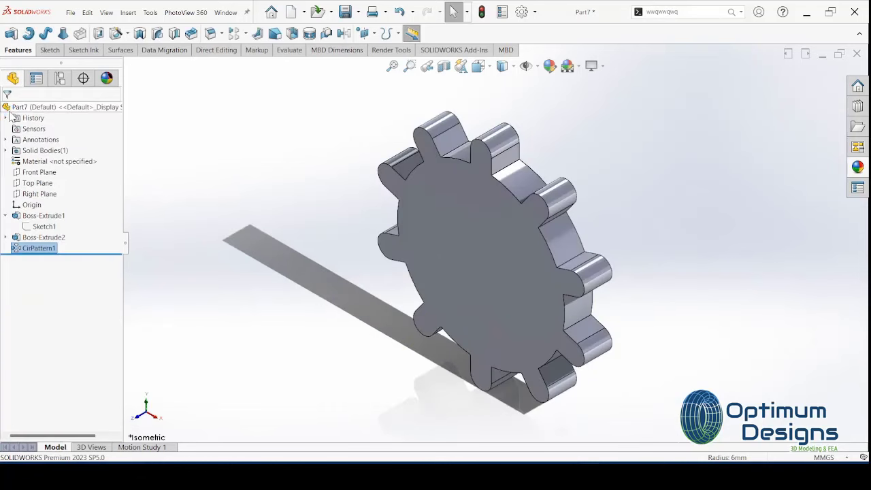
right_click(485, 259)
Sketch a 3 mm diameter circle at the origin on the gear's front face.
left_click(555, 251)
right_click(500, 250)
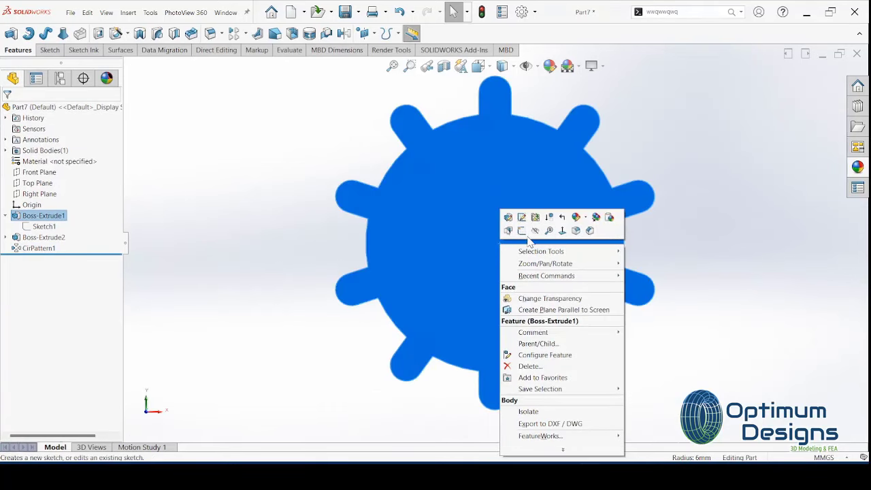
left_click(509, 229)
left_click(133, 33)
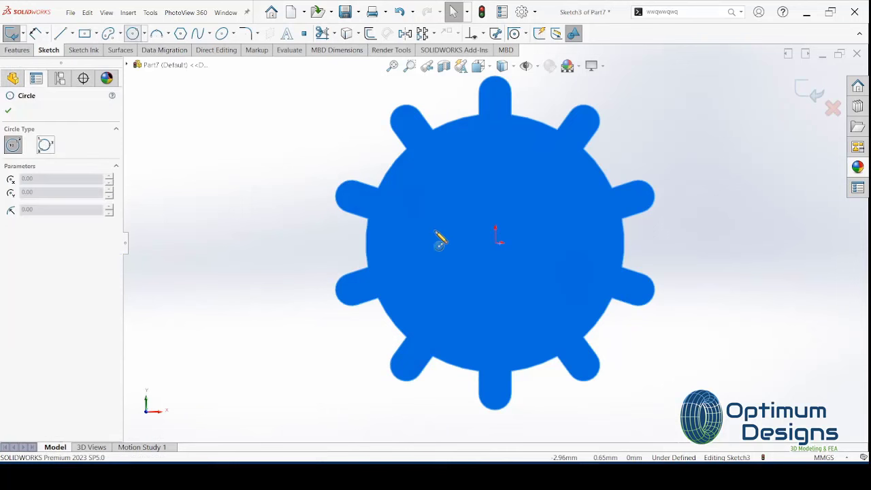
left_click(496, 243)
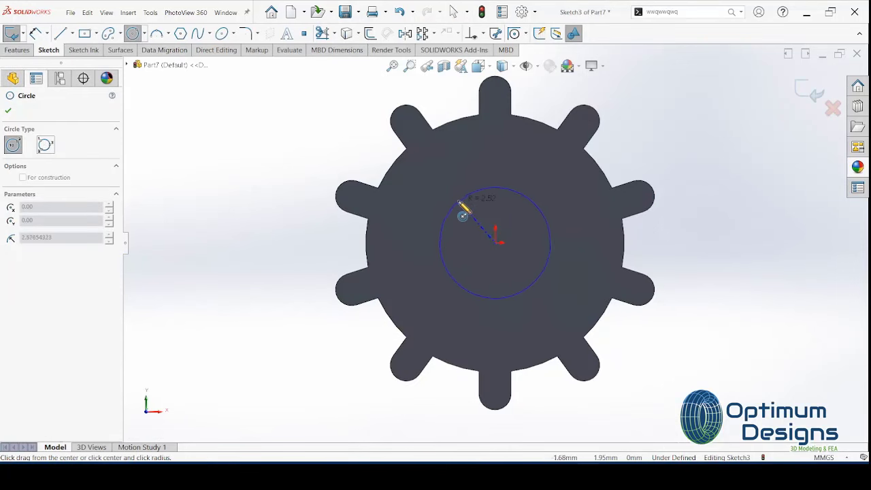
left_click(462, 215)
type("1.5")
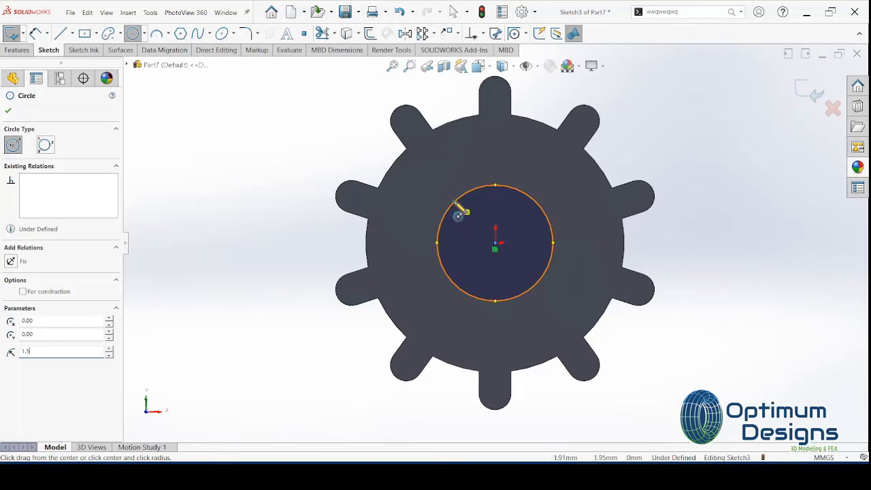
key("Return")
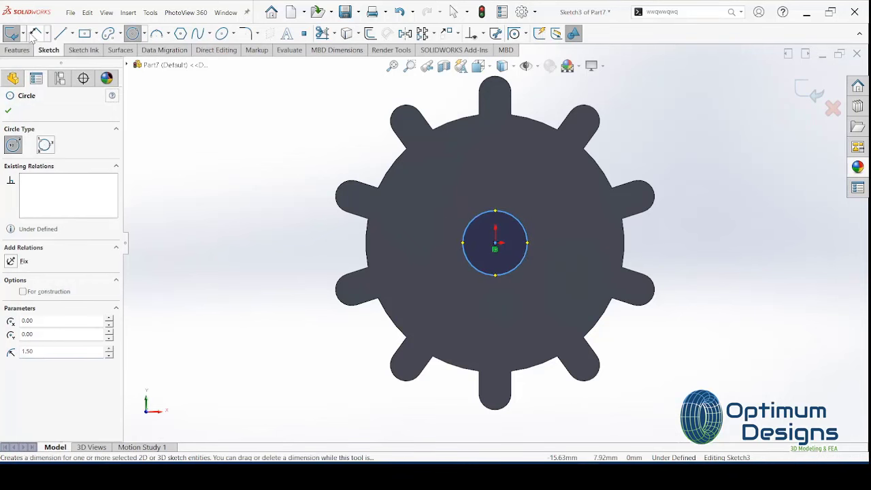
left_click(32, 36)
left_click(472, 223)
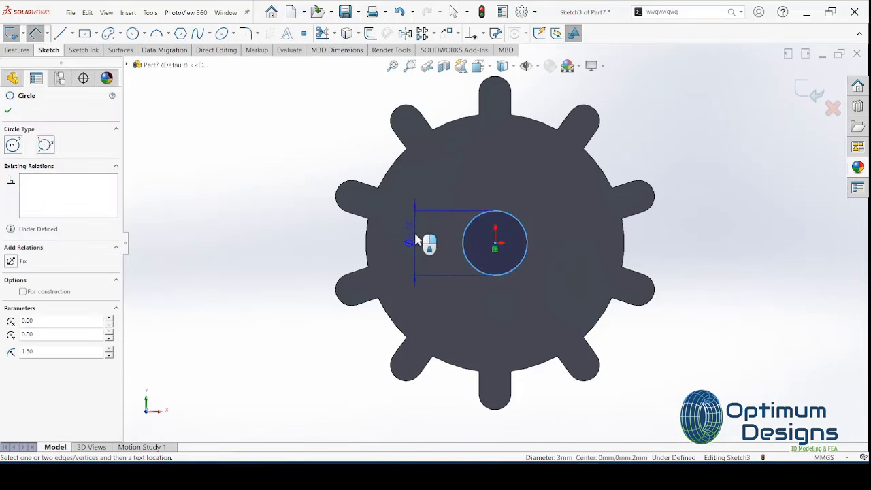
left_click(429, 244)
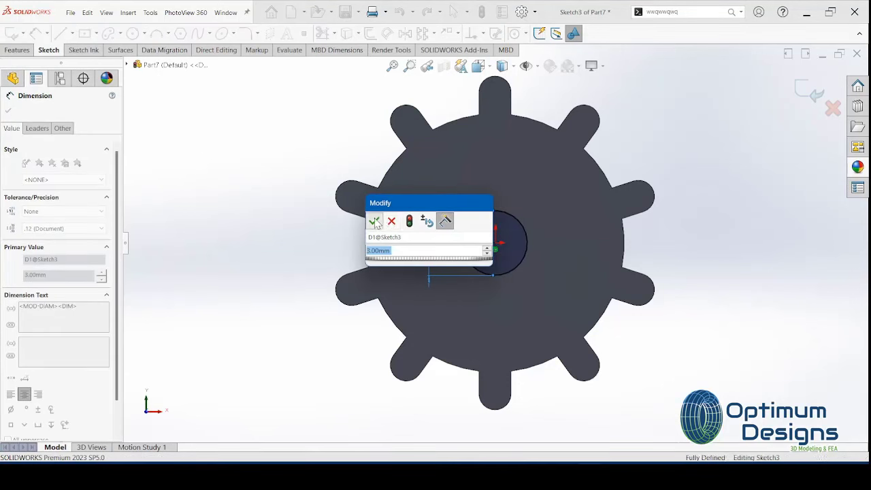
key("Return")
Extrude the circle Blind 5 mm into a shaft.
left_click(17, 49)
left_click(12, 33)
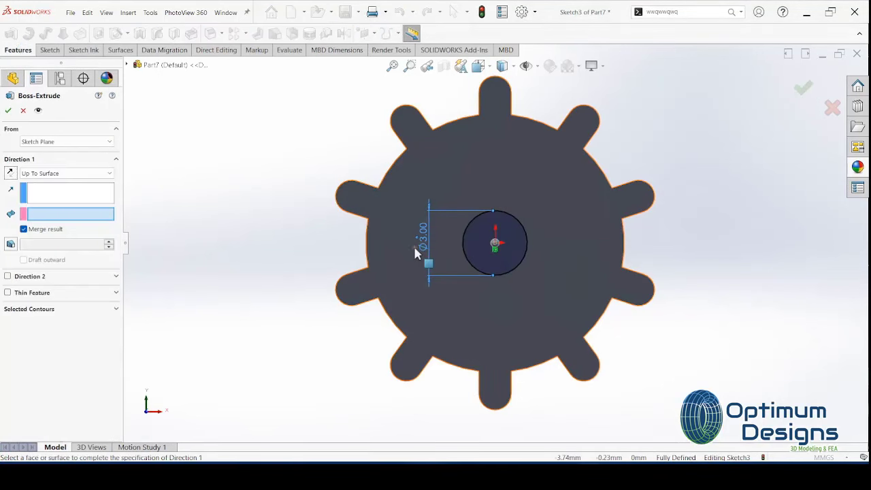
left_click(67, 173)
left_click(38, 180)
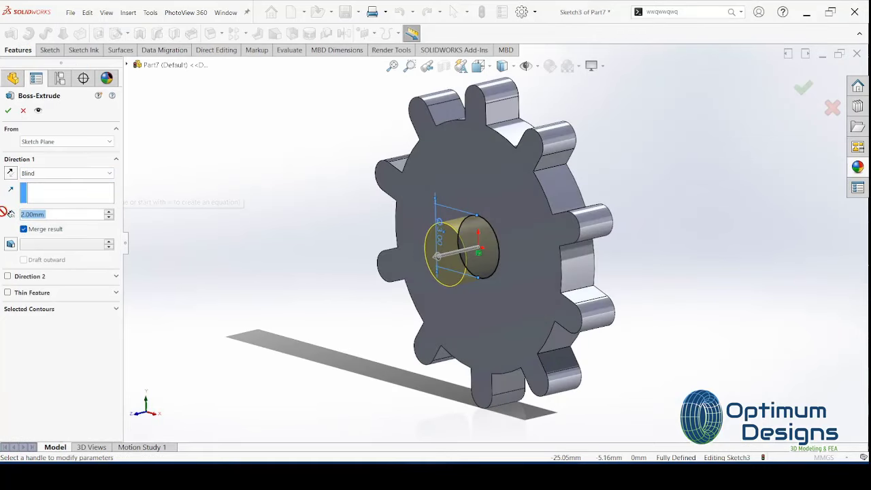
type("5")
key("Return")
left_click(9, 111)
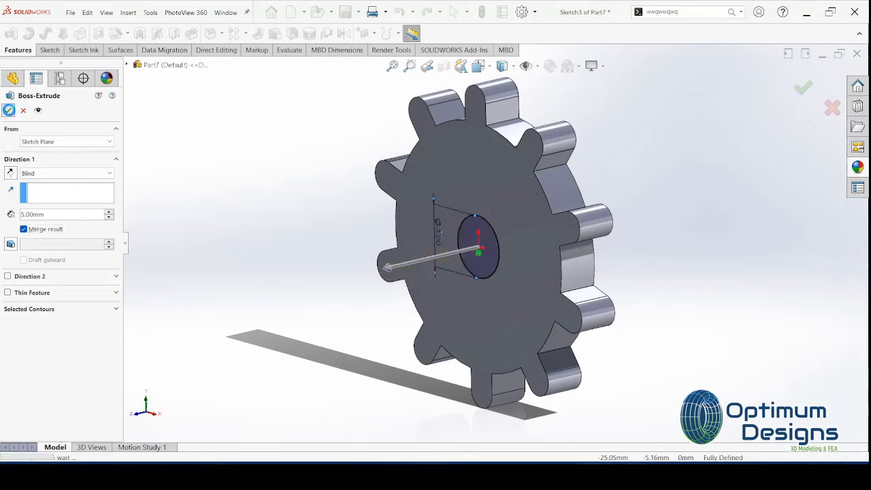
middle_click_drag(393, 248, 315, 247)
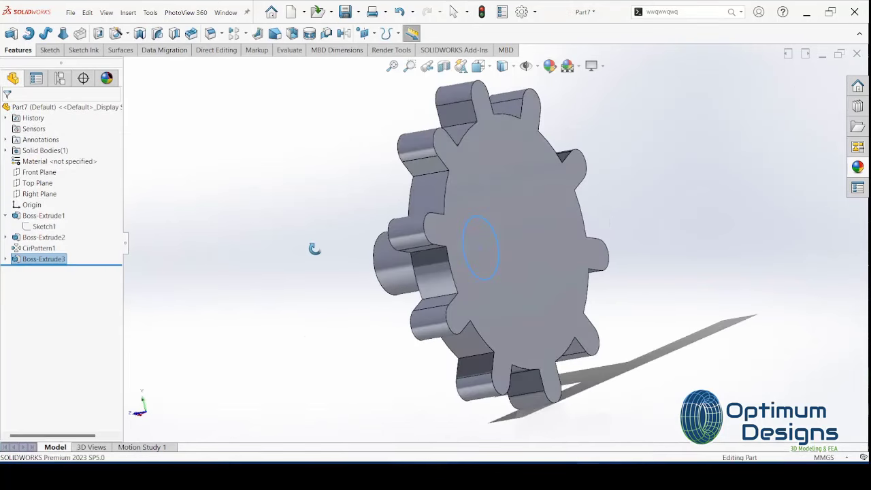
Start a new sketch on the gear's back face.
left_click(520, 249)
left_click(601, 223)
right_click(561, 214)
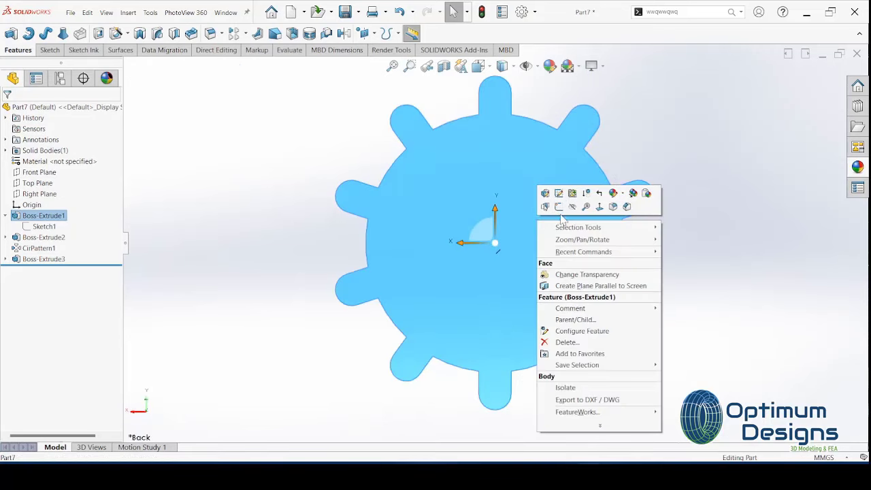
key("Escape")
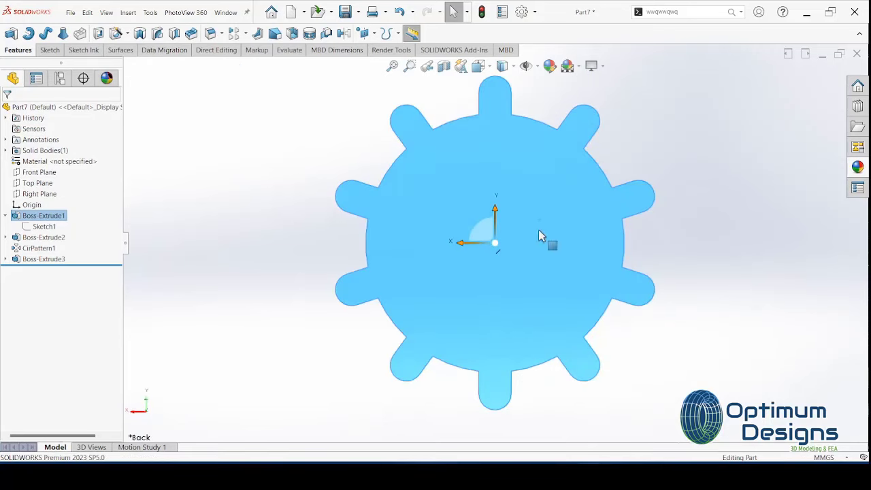
right_click(538, 234)
left_click(556, 215)
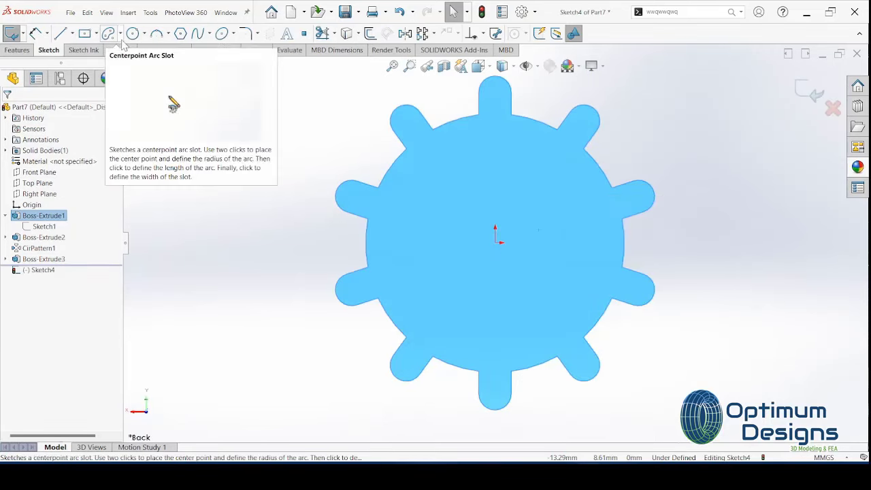
Draw a radius-2.5 circle at the origin and extrude it 5 mm as a hub.
left_click(133, 33)
left_click(494, 242)
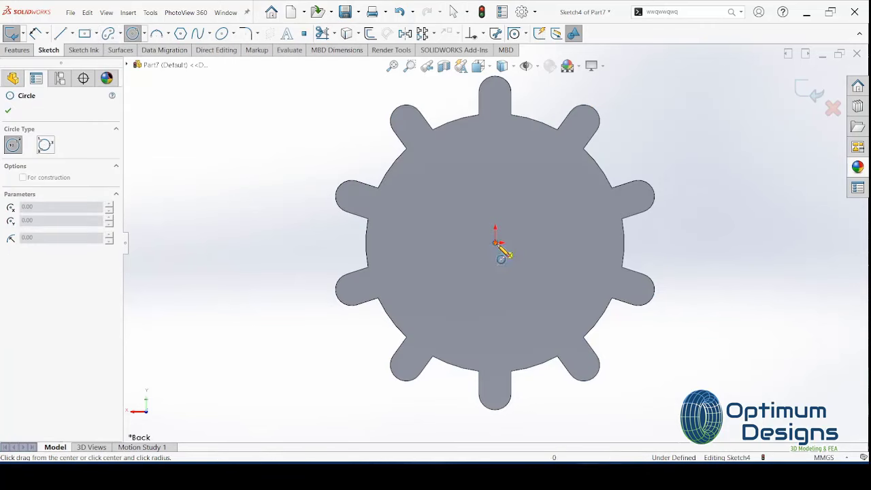
left_click(450, 289)
type("2.5")
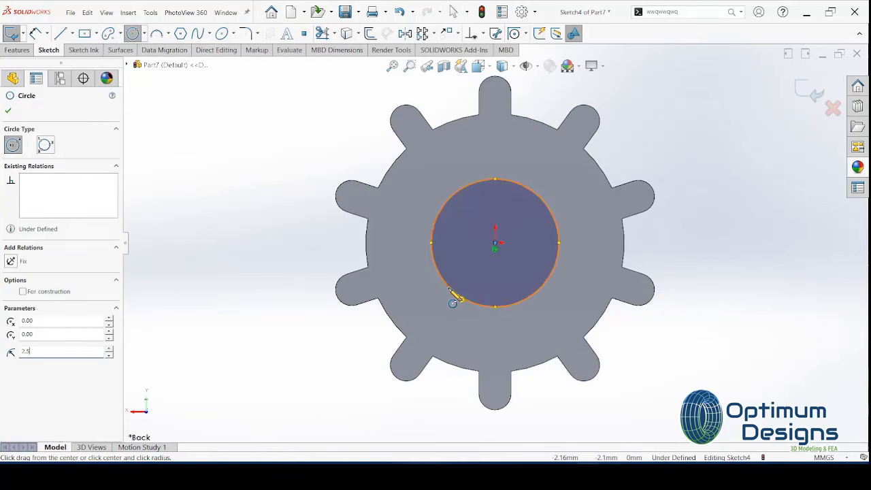
key("Return")
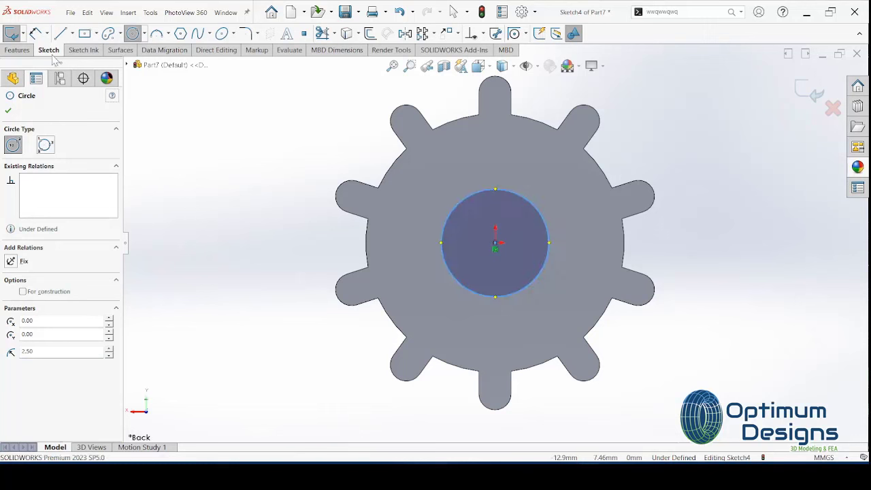
left_click(17, 50)
left_click(10, 33)
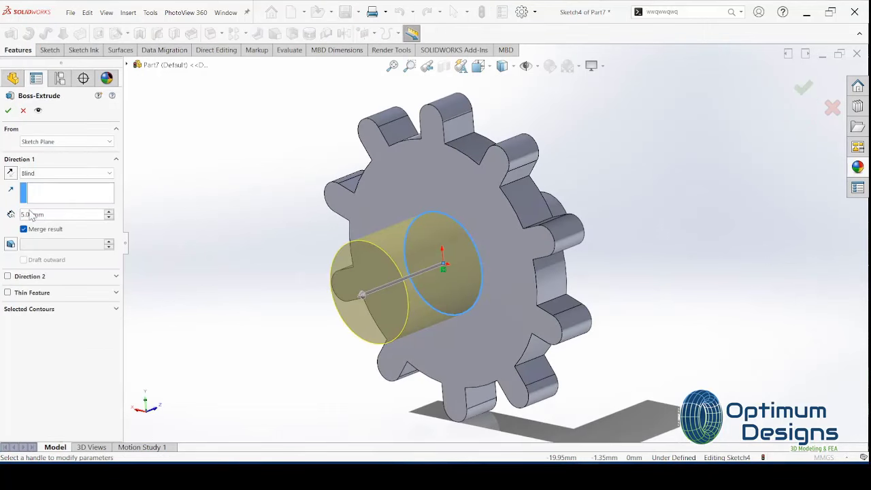
left_click(9, 110)
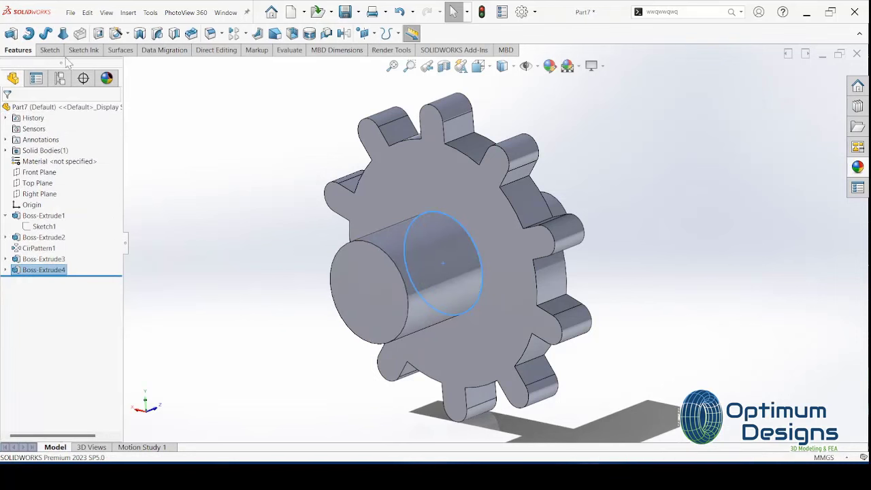
Fillet both shaft end faces with a 1.5 mm radius.
left_click(210, 34)
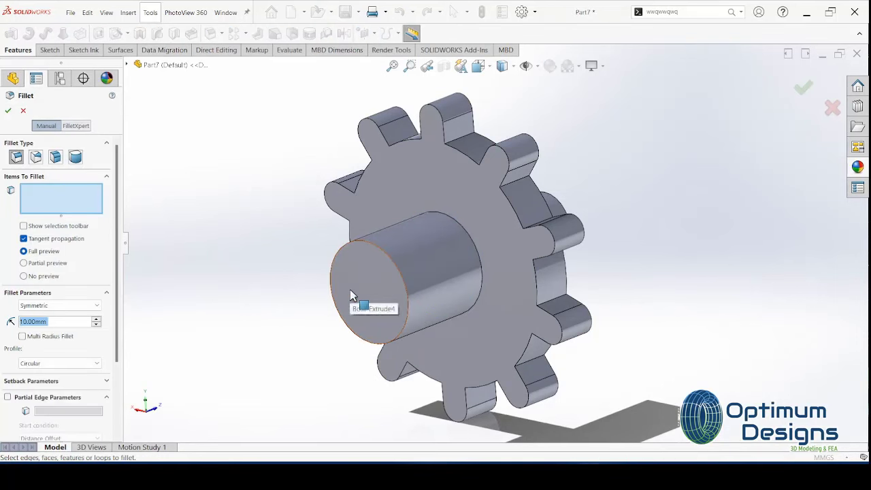
type("1")
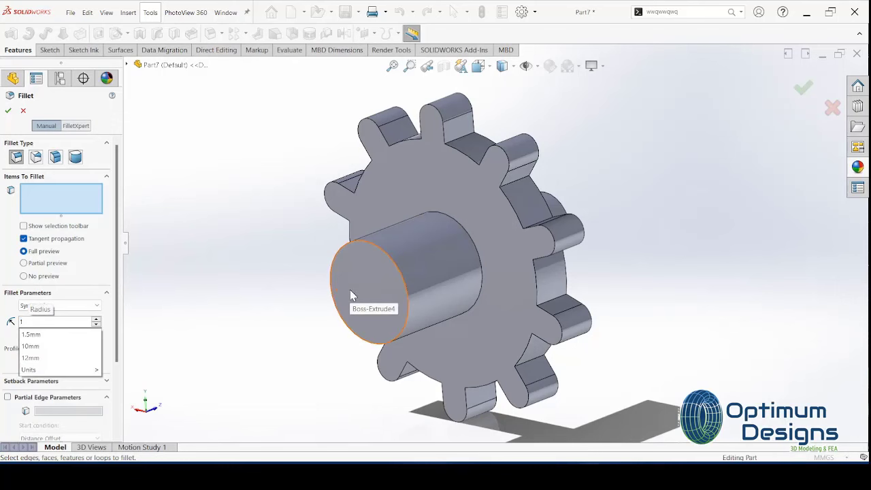
type(".5")
left_click(364, 285)
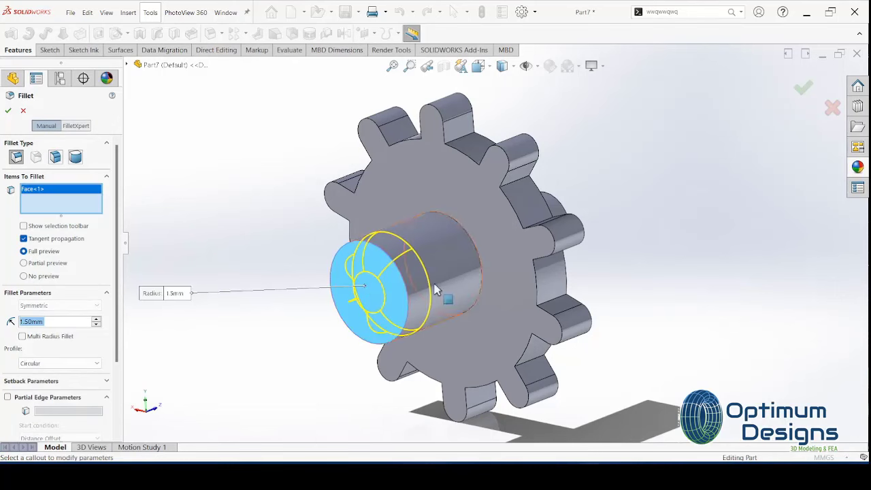
mouse_move(437, 289)
middle_mouse_down()
mouse_move(318, 280)
mouse_move(200, 350)
mouse_move(235, 363)
mouse_move(381, 325)
middle_mouse_up()
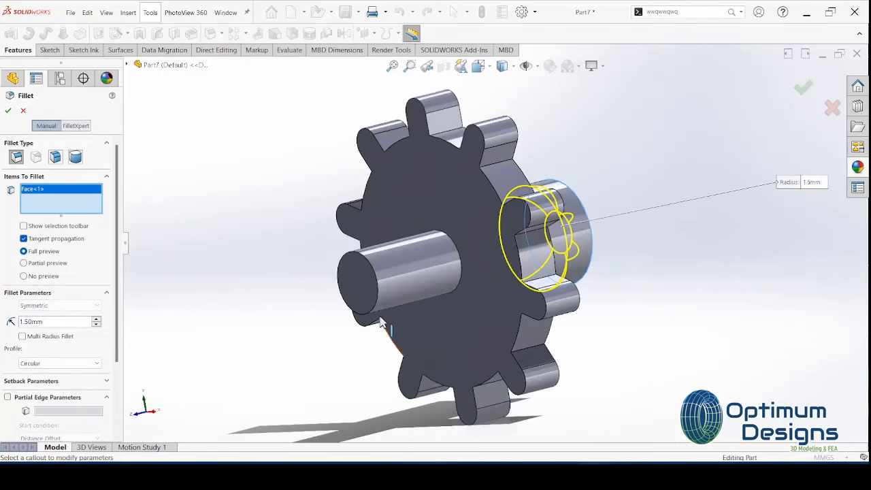
left_click(362, 286)
key("Return")
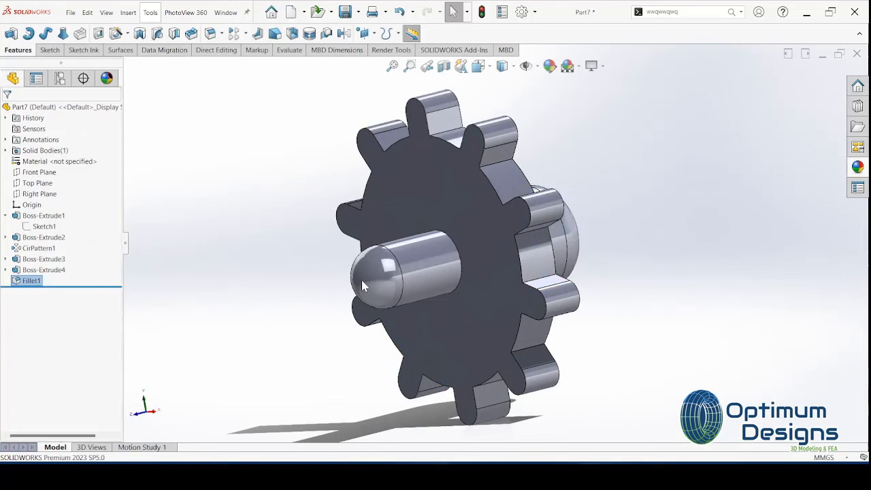
Fillet the gear's front and back face edges with a 0.35 mm radius.
left_click(211, 35)
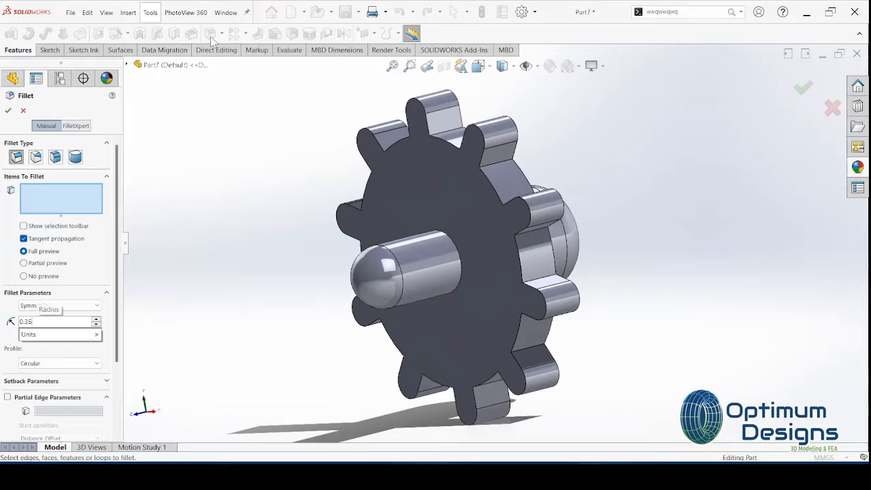
left_click(451, 222)
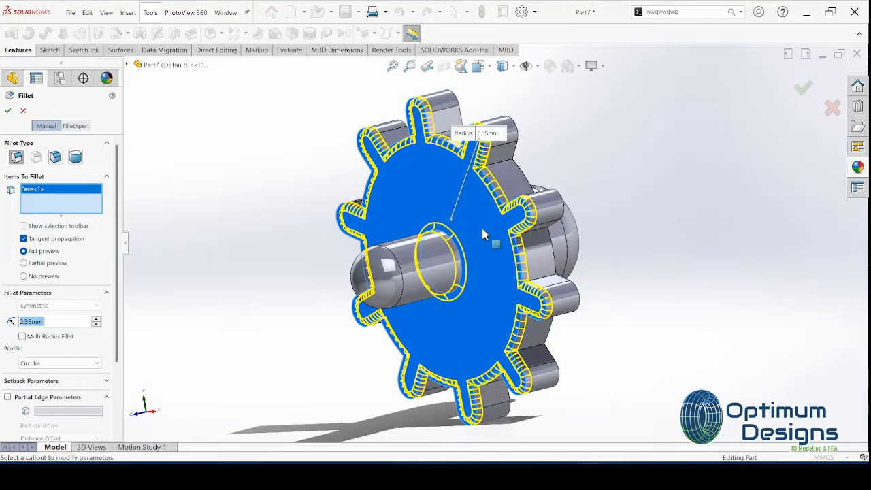
mouse_move(482, 234)
middle_mouse_down()
mouse_move(347, 256)
mouse_move(457, 179)
middle_mouse_up()
left_click(449, 175)
right_click(449, 173)
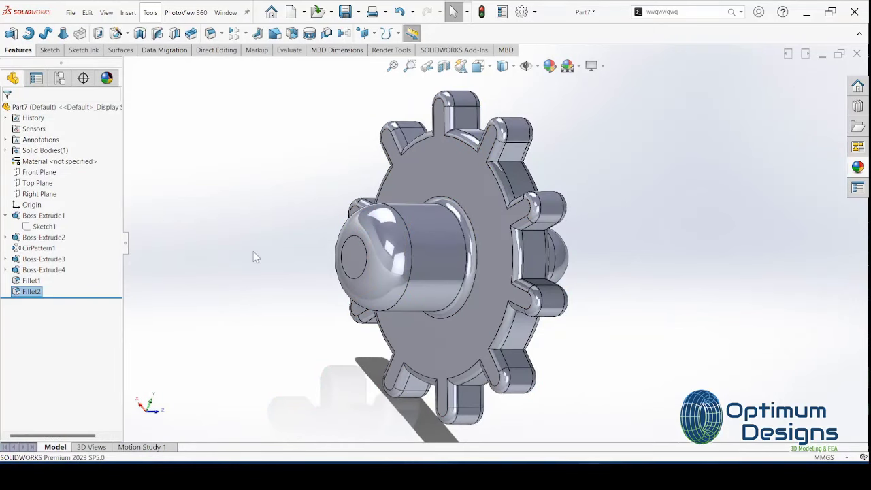
Reorient the finished gear to an isometric view and collapse the FeatureManager tree.
key("space")
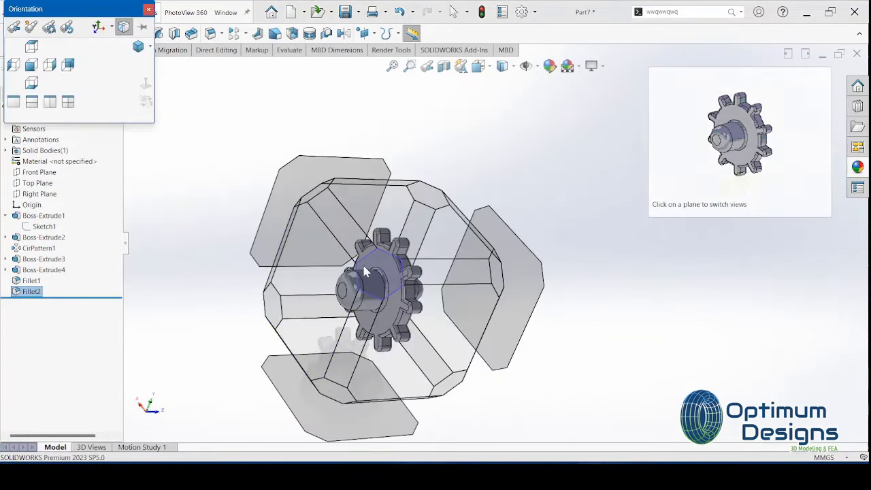
left_click(363, 267)
left_click(127, 246)
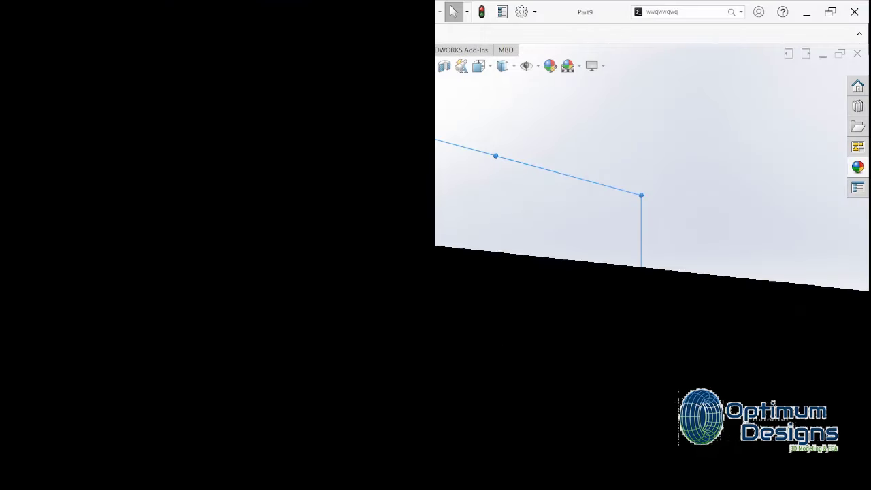
Sketch a vertical centrepoint straight slot from the origin on the Front Plane.
right_click(40, 161)
left_click(81, 149)
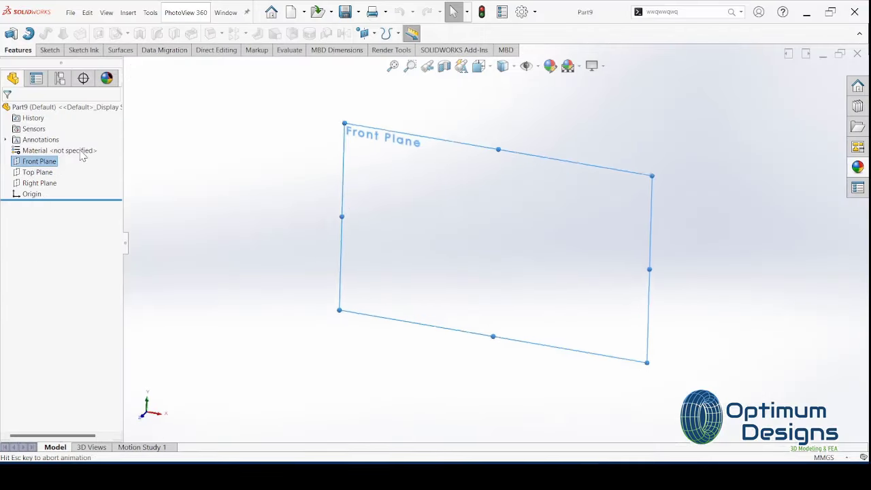
right_click(23, 165)
left_click(57, 143)
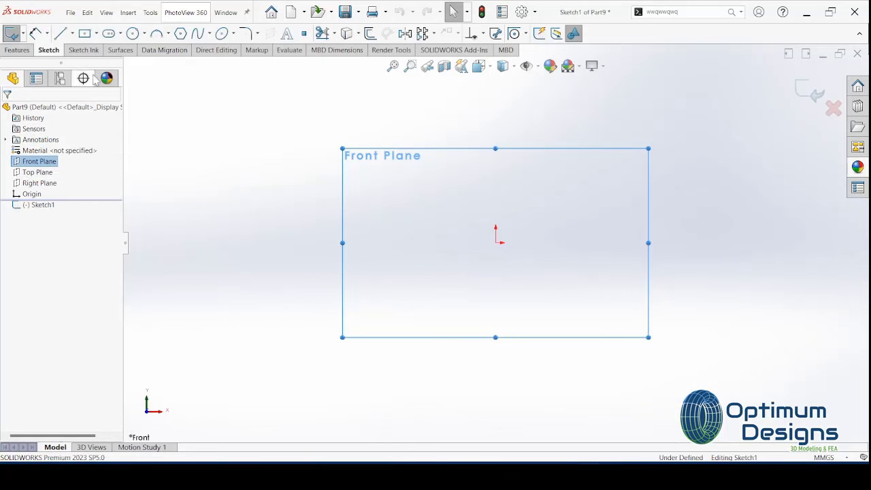
left_click(119, 34)
left_click(126, 60)
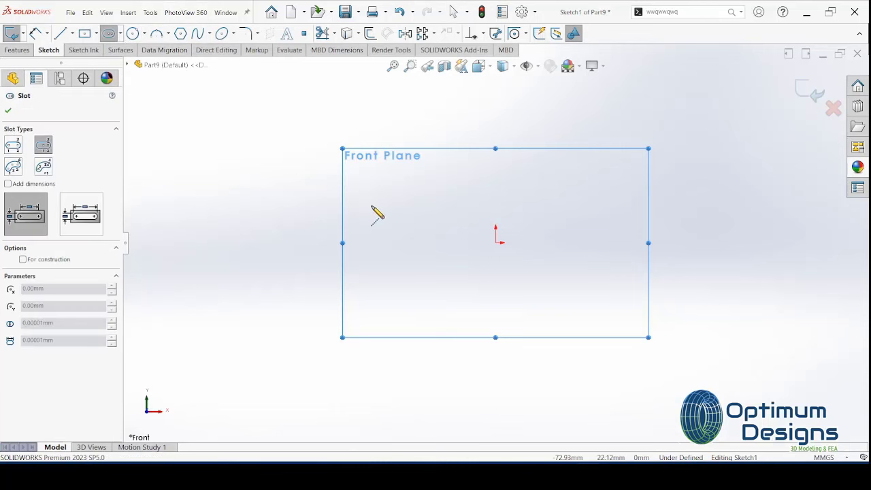
left_click(496, 244)
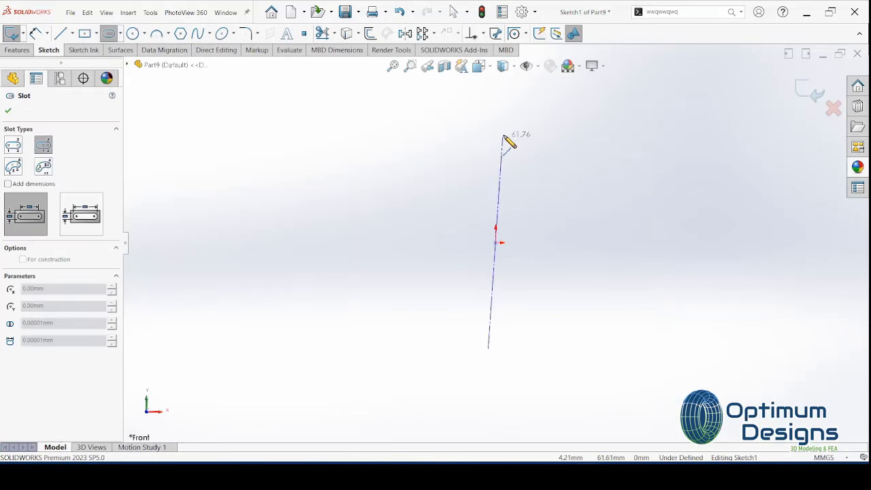
left_click(496, 107)
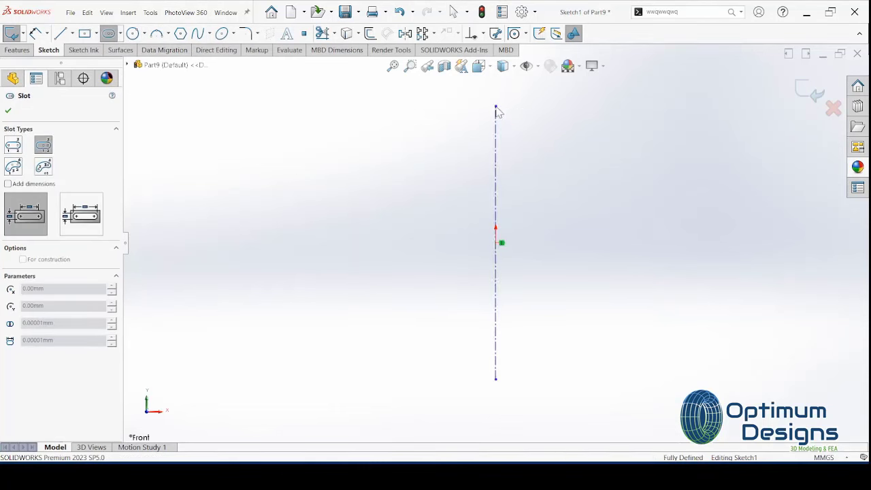
left_click(470, 129)
Dimension the slot 30 mm between end centres and 3 mm wide.
left_click(36, 33)
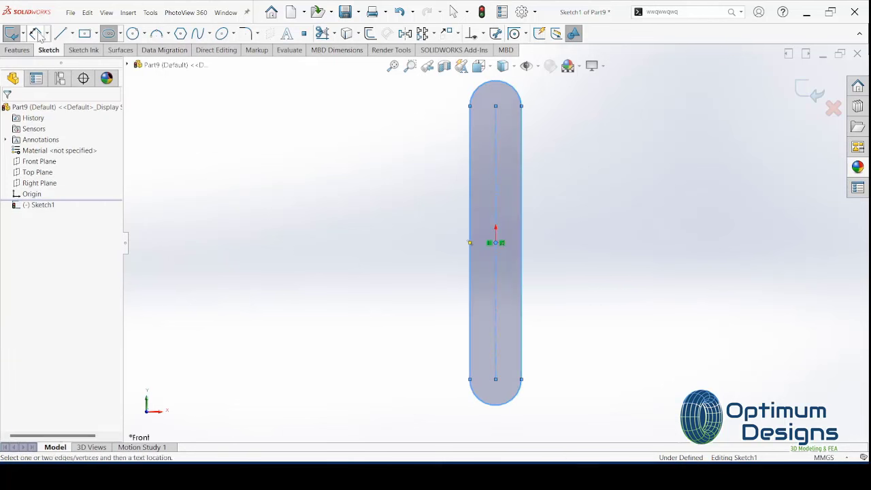
left_click(470, 187)
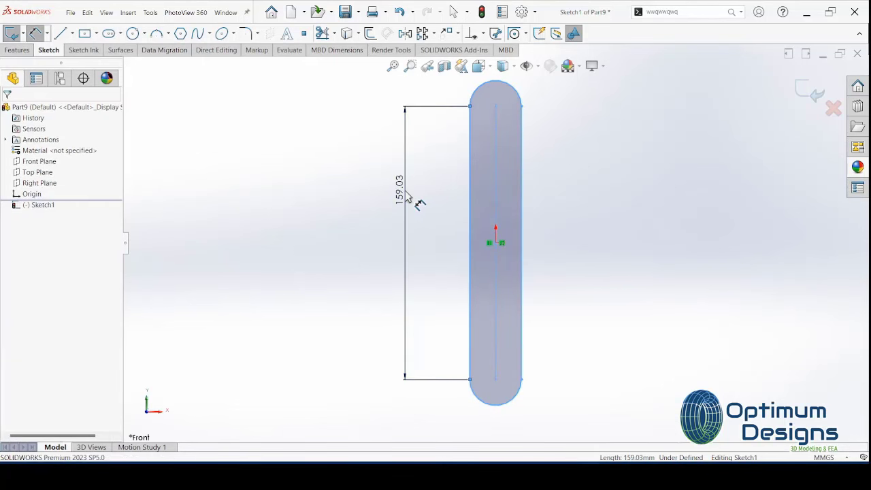
left_click(407, 196)
key("Return")
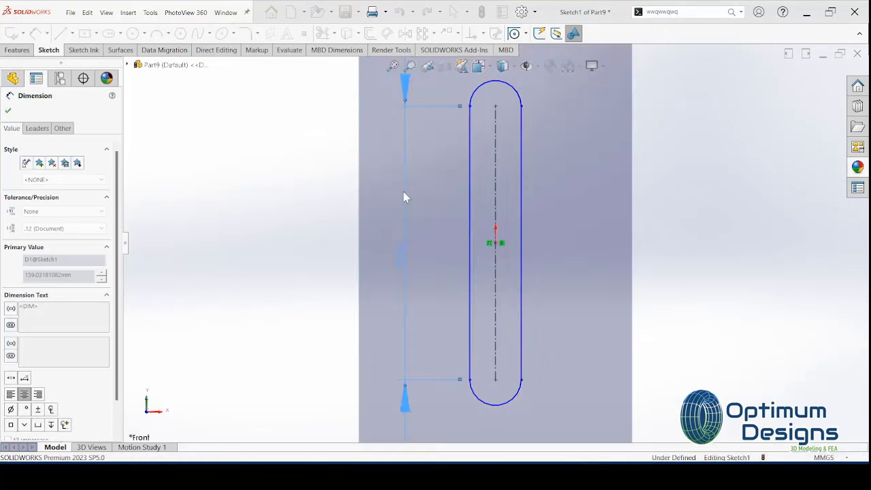
left_click(471, 141)
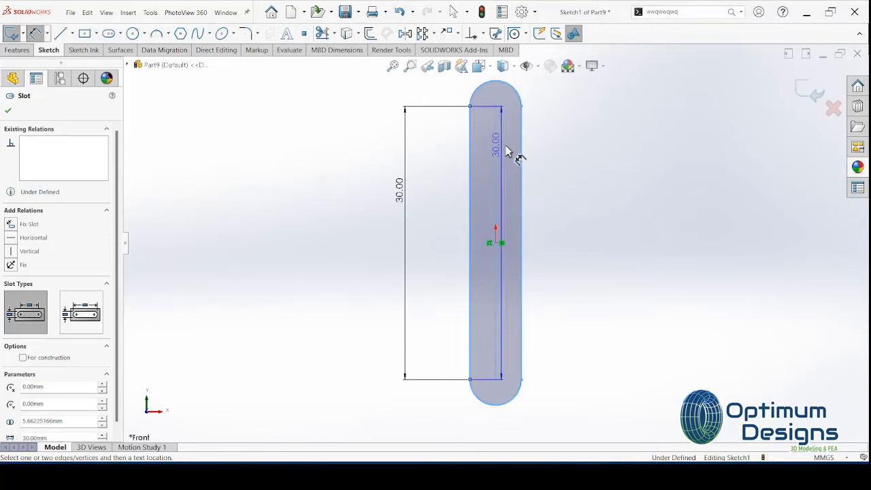
left_click(569, 169)
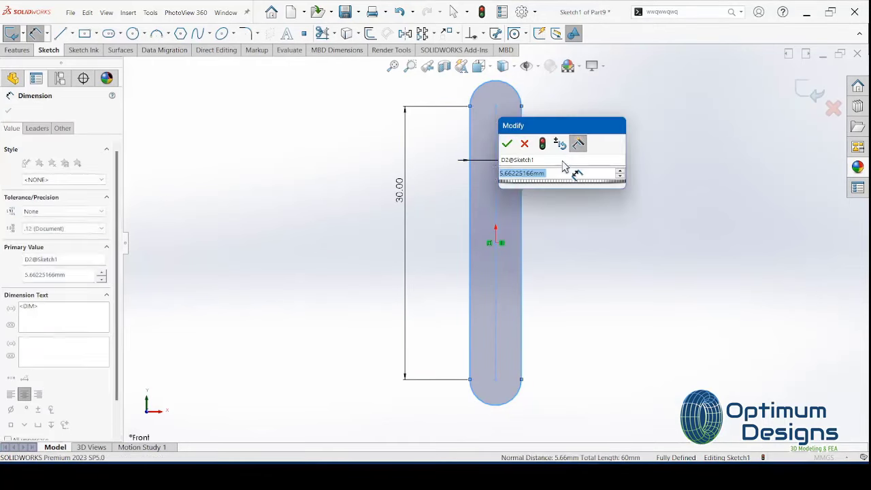
type("3")
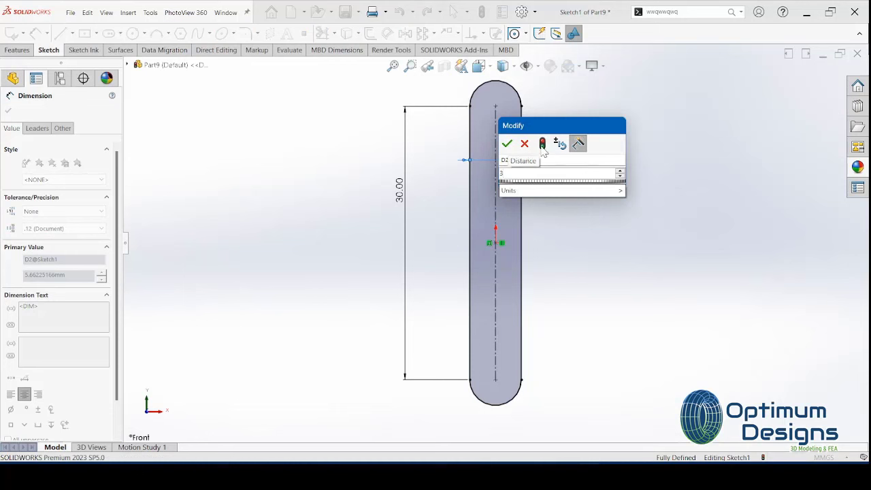
left_click(543, 144)
left_click(507, 143)
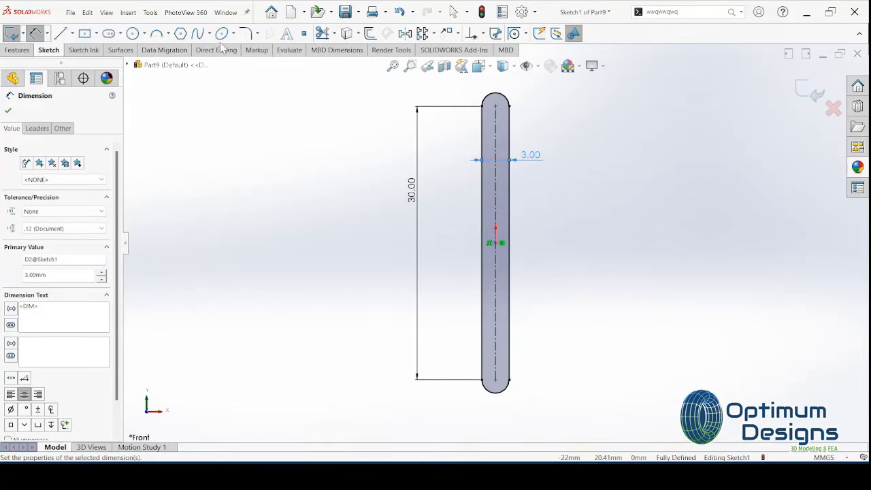
key("Escape")
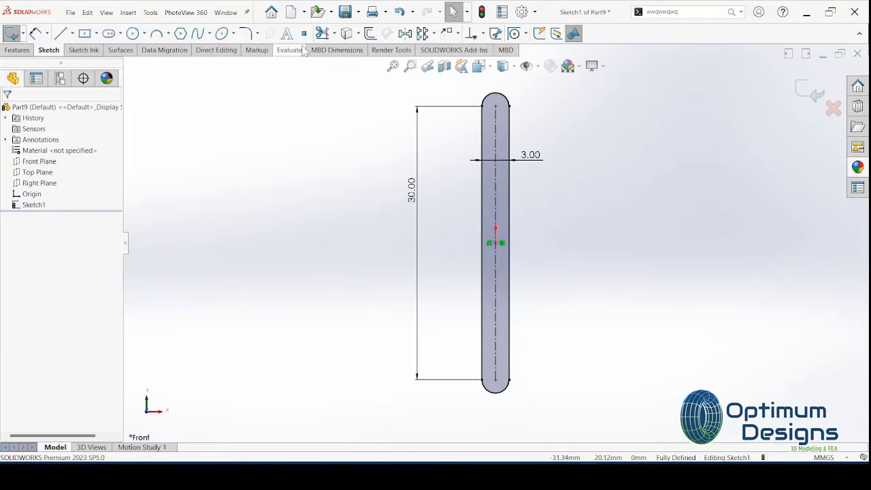
Offset the whole slot outline 2 mm outward with Offset Entities.
left_click(369, 34)
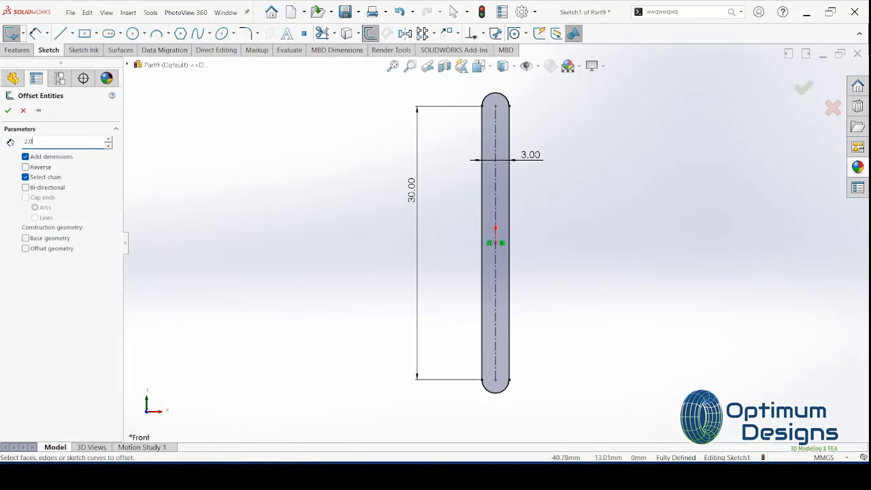
left_click(494, 103)
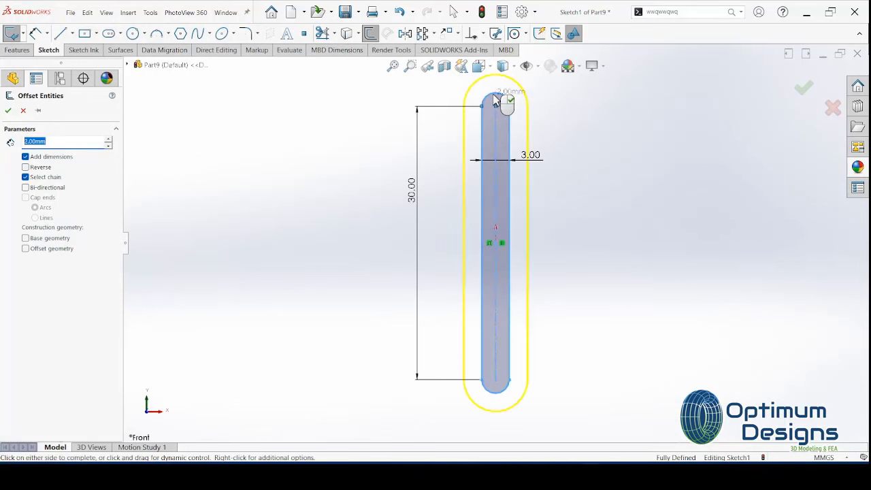
left_click(7, 110)
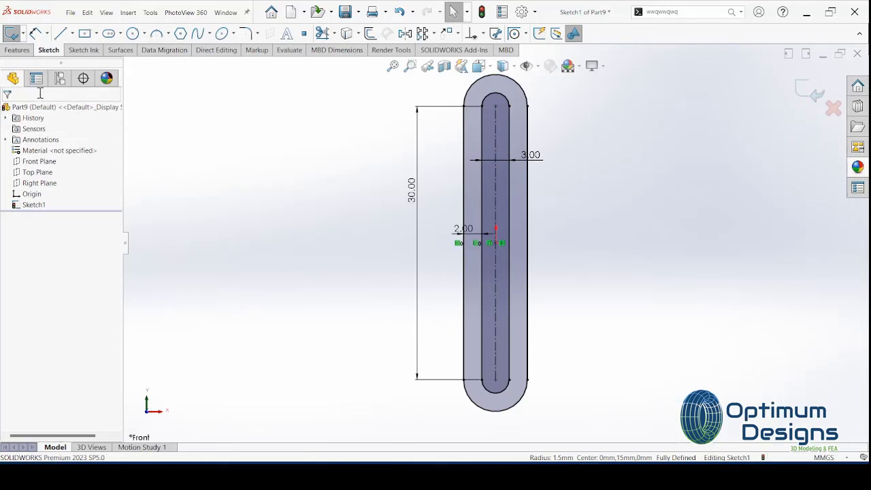
left_click(17, 50)
left_click(13, 33)
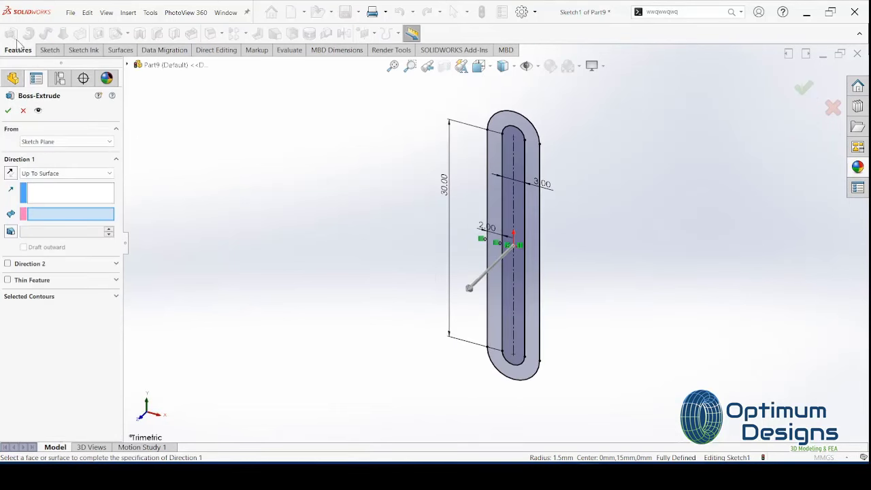
Extrude the band between the outlines 2 mm Mid Plane as Boss-Extrude1.
left_click(65, 173)
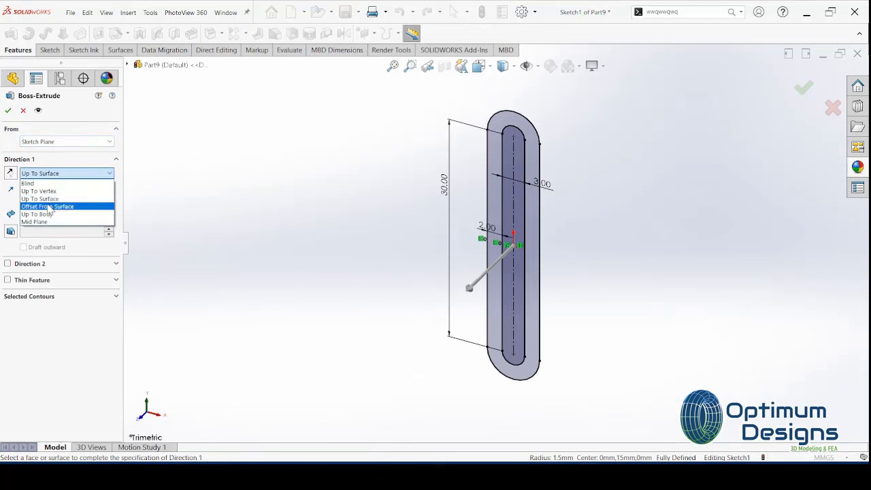
left_click(33, 222)
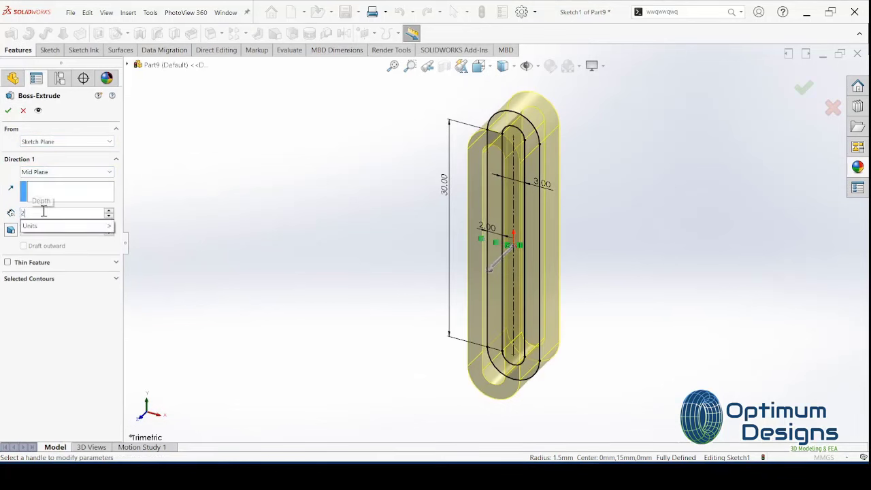
type("2")
key("Return")
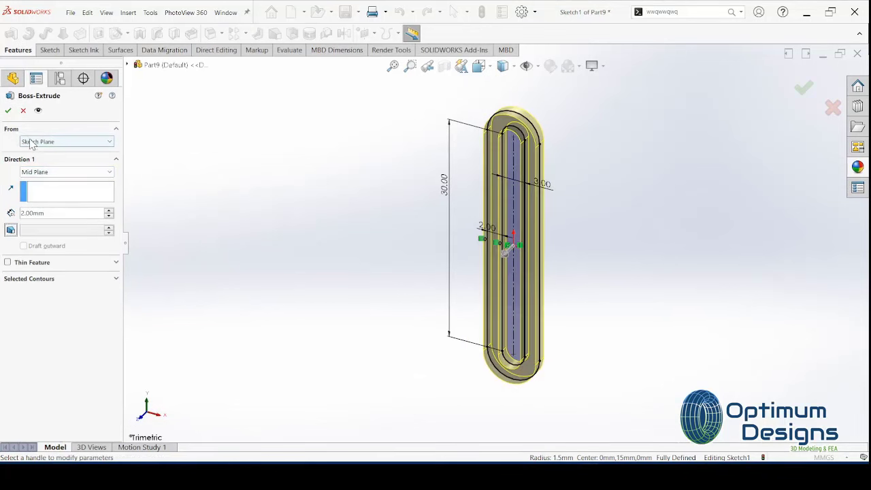
left_click(8, 111)
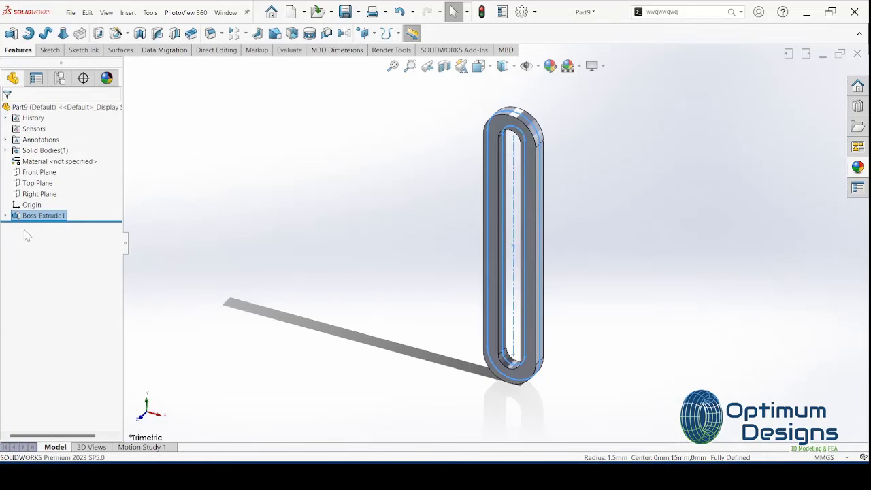
Start a Front Plane sketch and draw a centre rectangle below the ring.
left_click(39, 172)
left_click(76, 163)
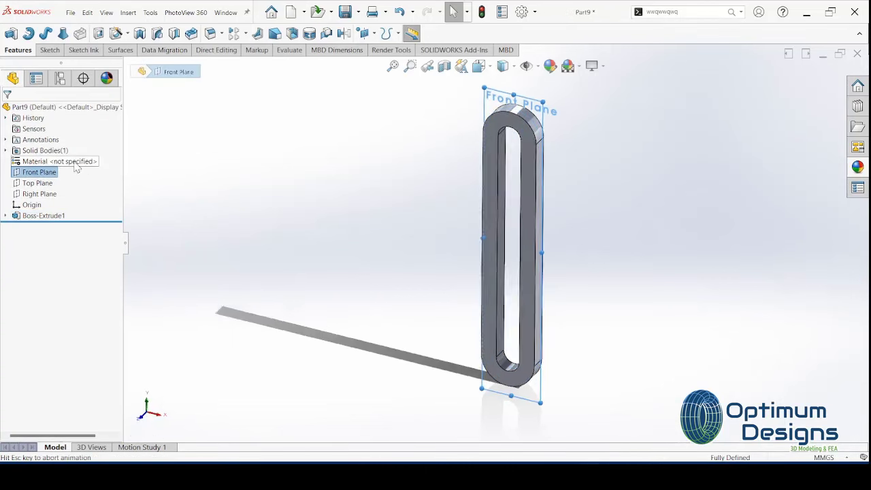
right_click(52, 171)
left_click(60, 156)
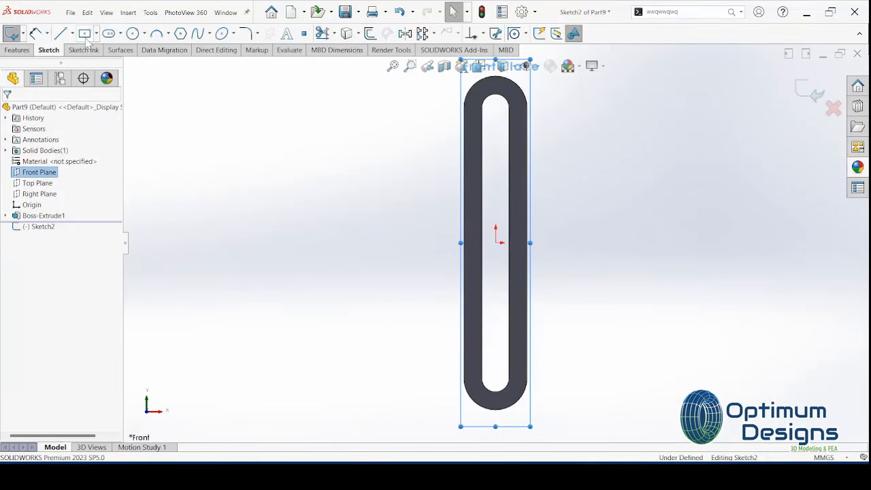
left_click(119, 33)
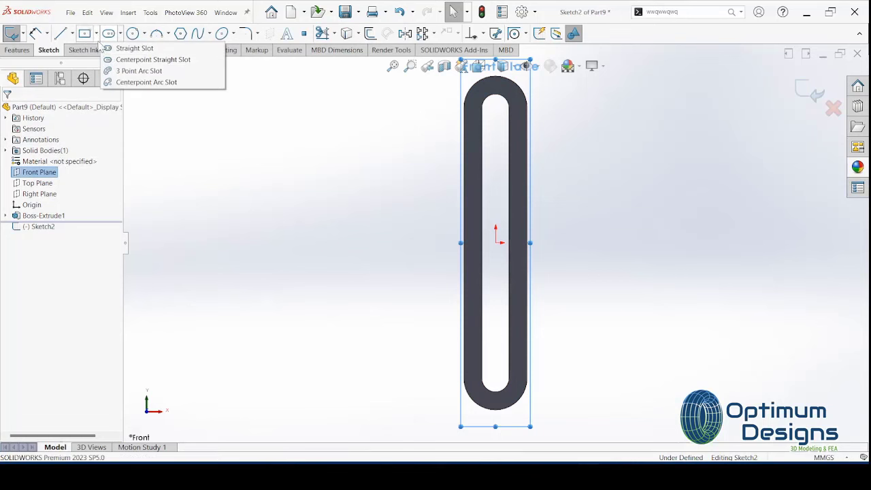
left_click(96, 33)
left_click(123, 60)
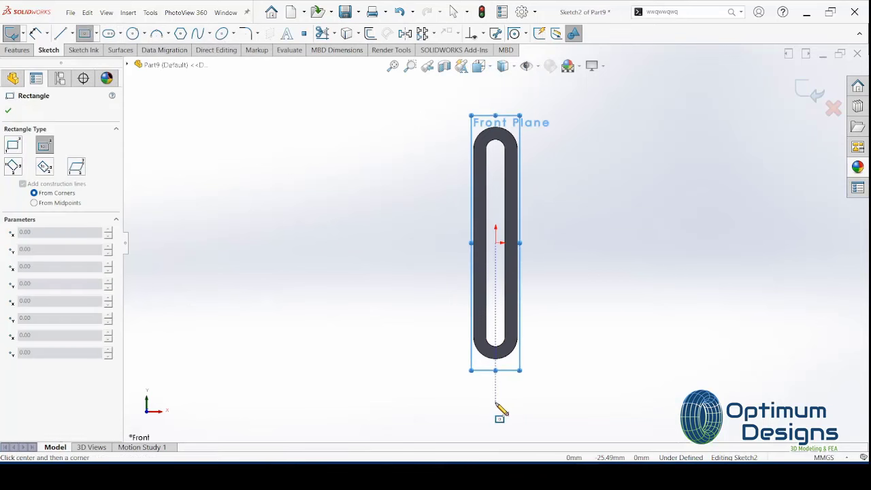
left_click(495, 402)
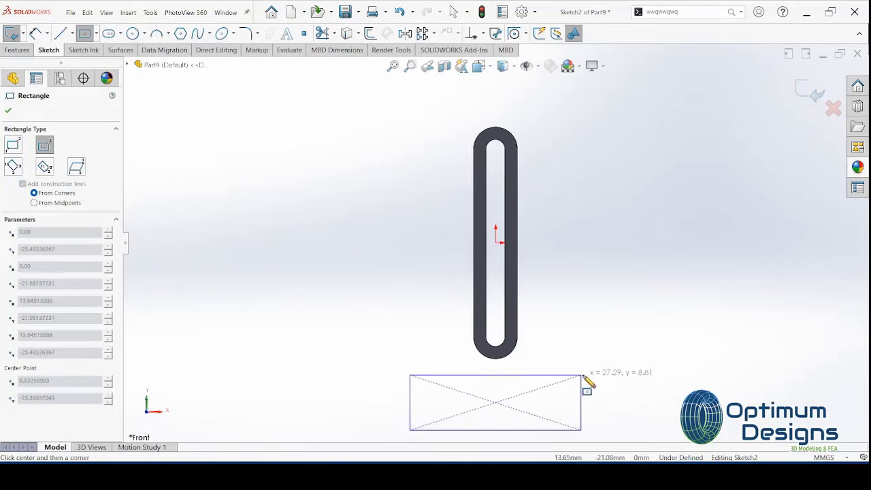
left_click(651, 385)
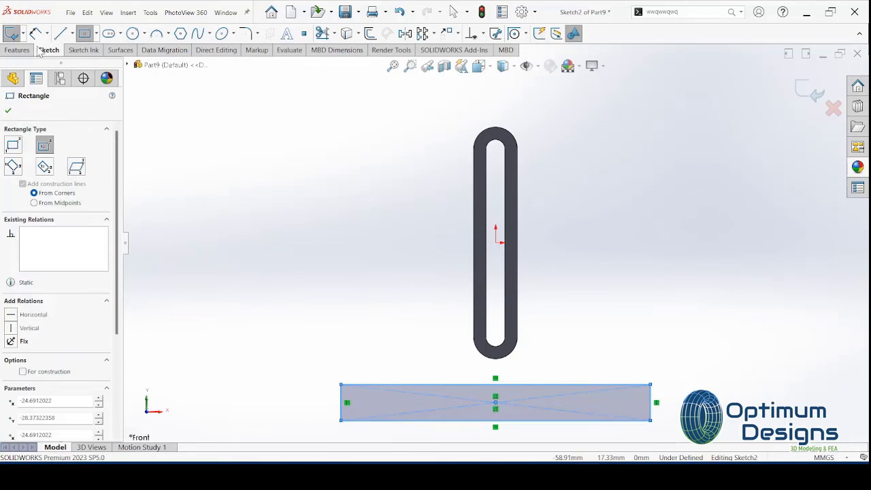
Dimension the rectangle 7 mm tall and 55 mm wide.
left_click(36, 34)
left_click(342, 406)
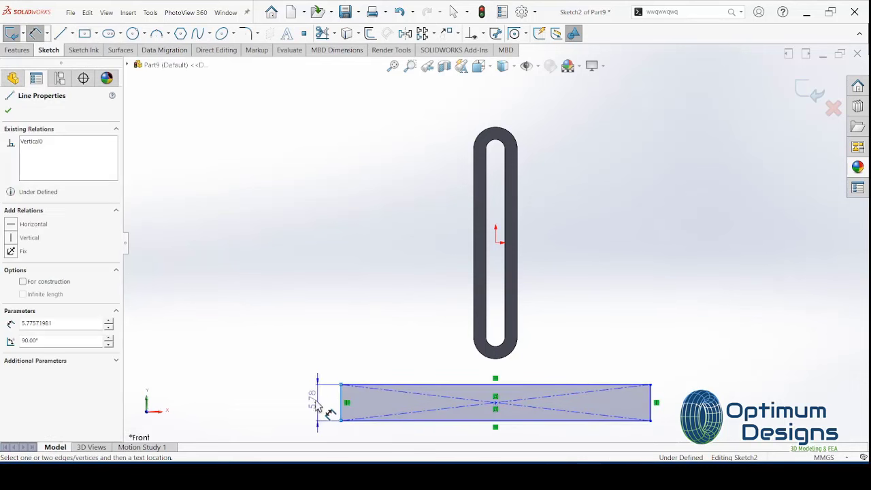
left_click(311, 405)
type("7")
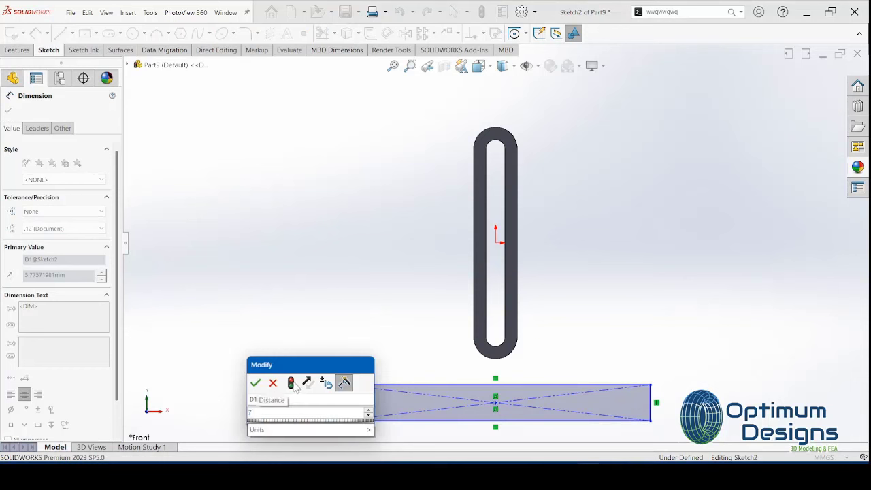
left_click(292, 384)
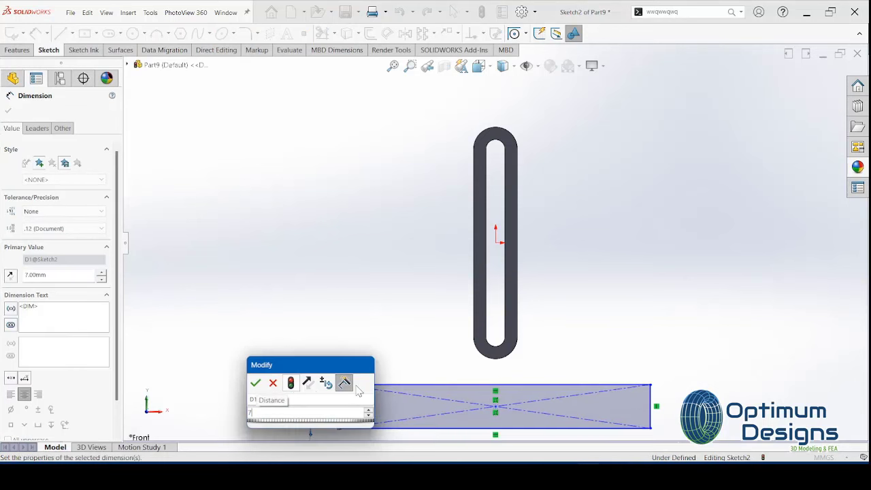
left_click(255, 383)
left_click(432, 385)
left_click(433, 373)
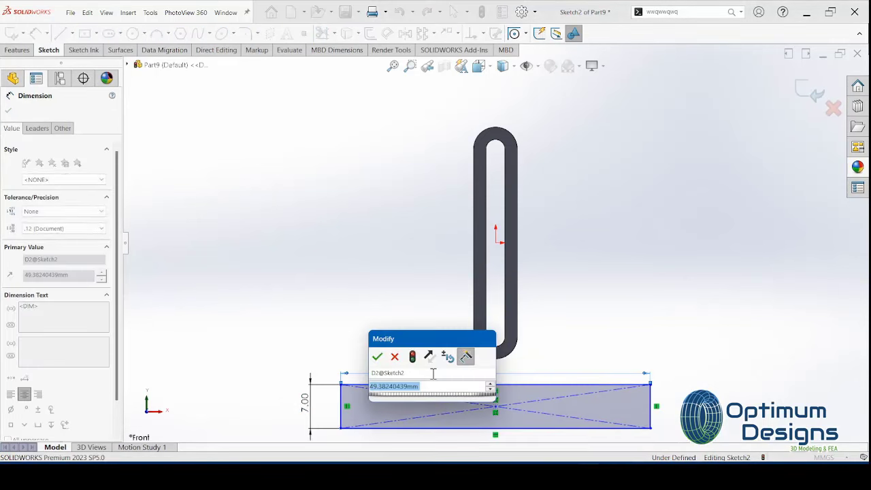
type("55")
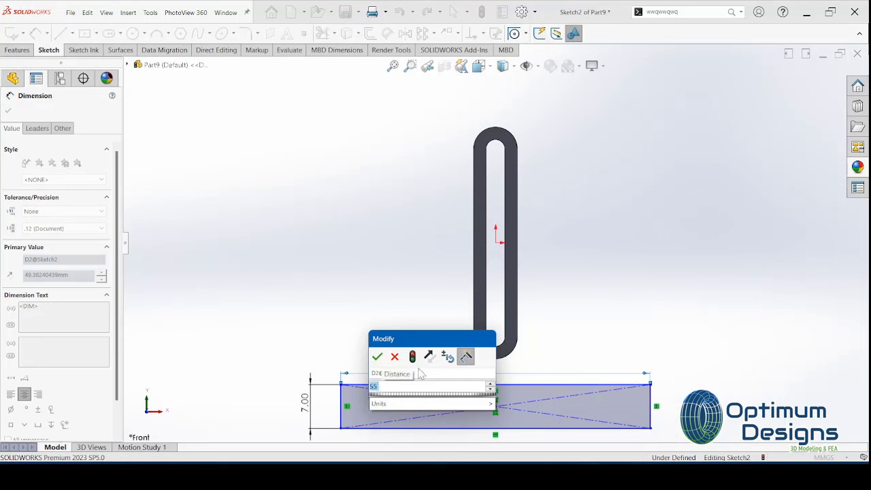
key("Return")
left_click(376, 357)
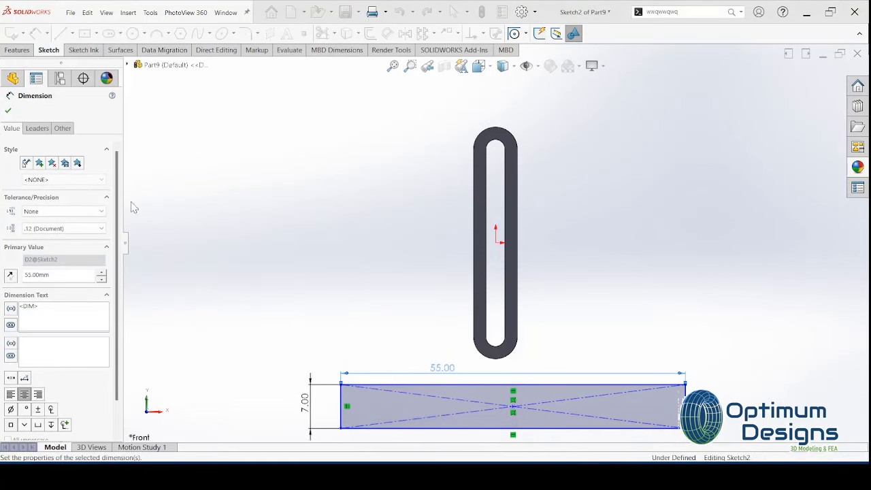
left_click(8, 109)
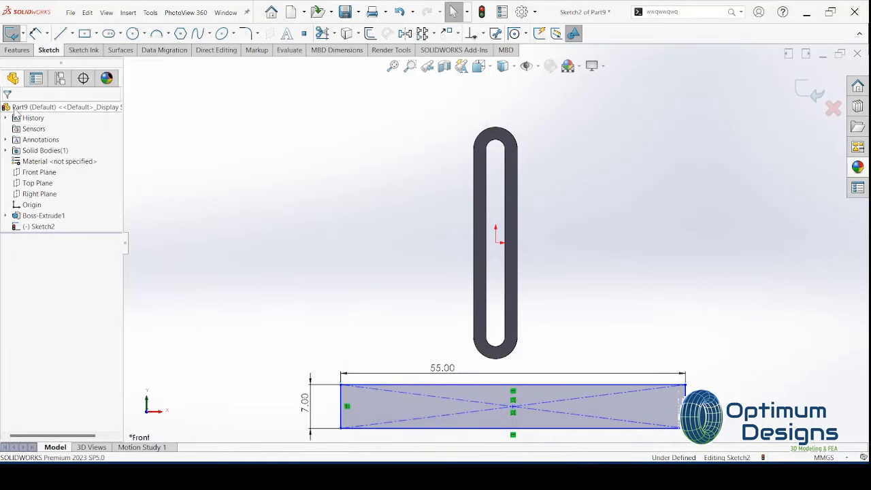
Add a Vertical relation between the origin and the rectangle's centre point.
left_click(498, 242)
left_click(514, 409, "ctrl")
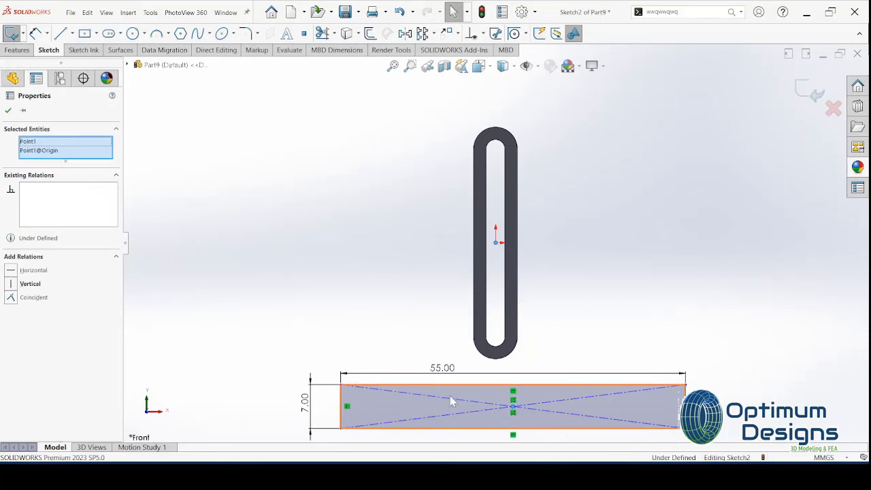
left_click(15, 288)
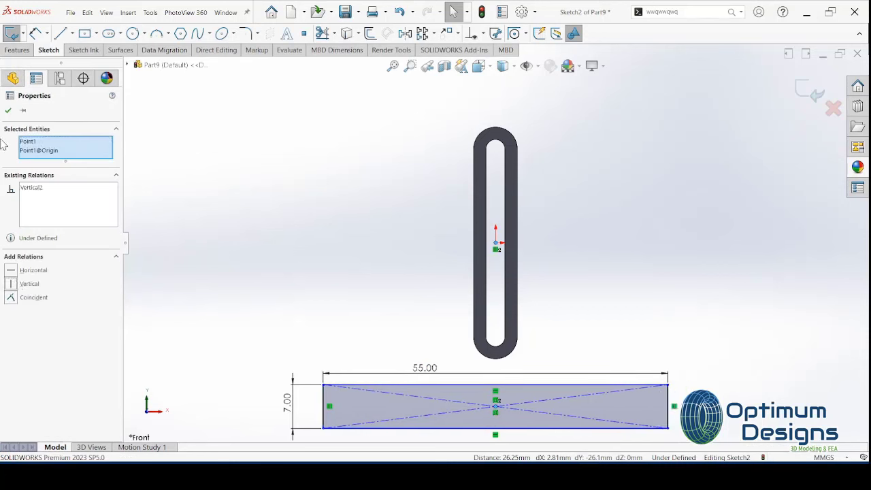
left_click(9, 113)
Extrude the base rectangle 22 mm Mid Plane into a block under the ring.
left_click(18, 49)
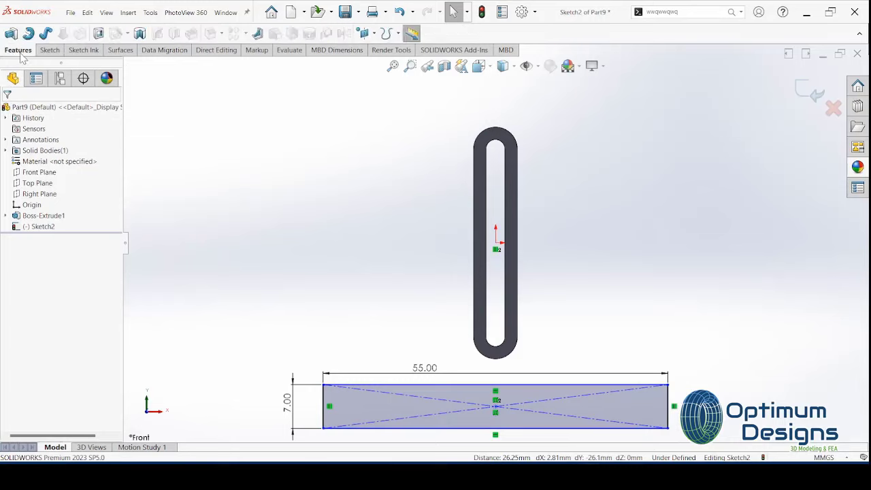
left_click(11, 34)
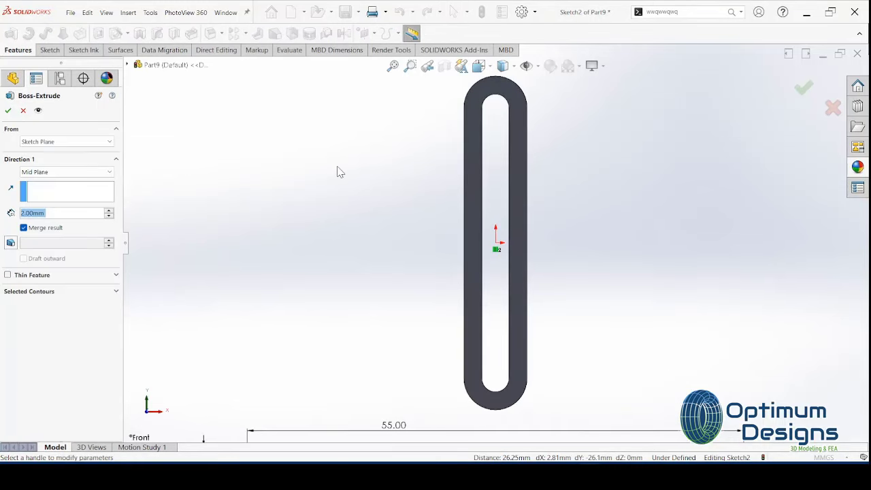
key("space")
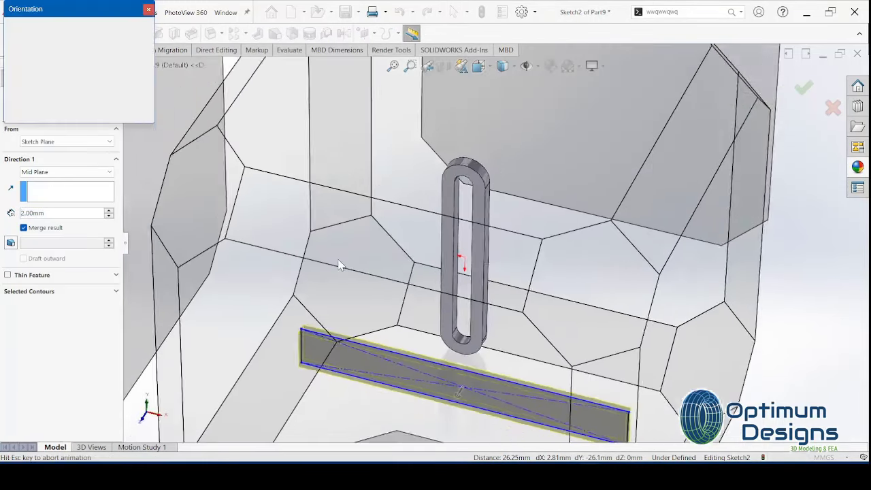
key("Escape")
key("ctrl+5")
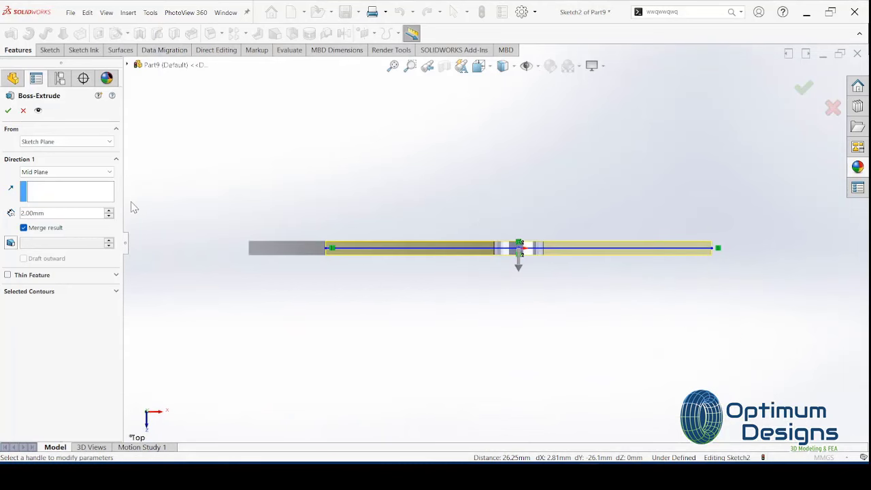
left_click(108, 212)
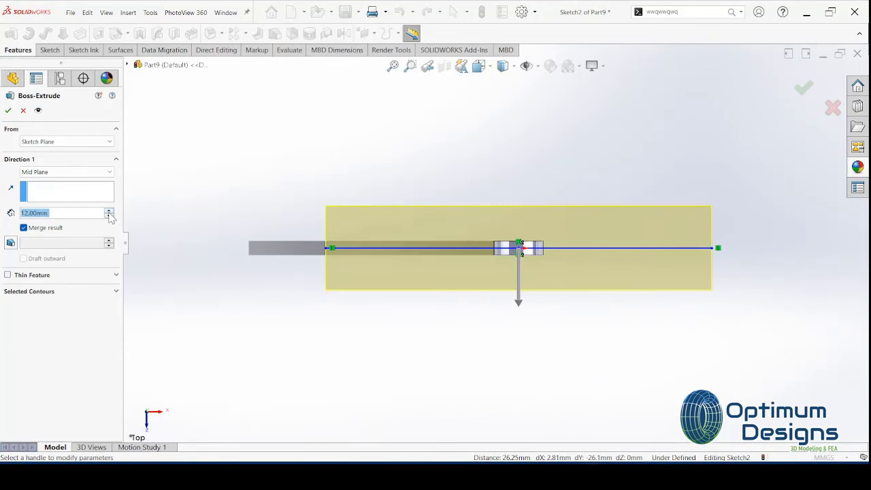
left_click(109, 211)
left_click(6, 110)
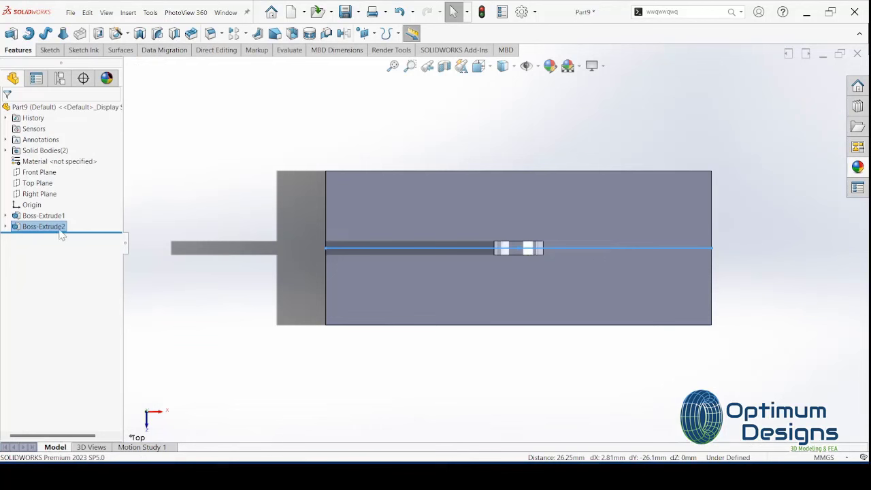
middle_click_drag(278, 257, 272, 208)
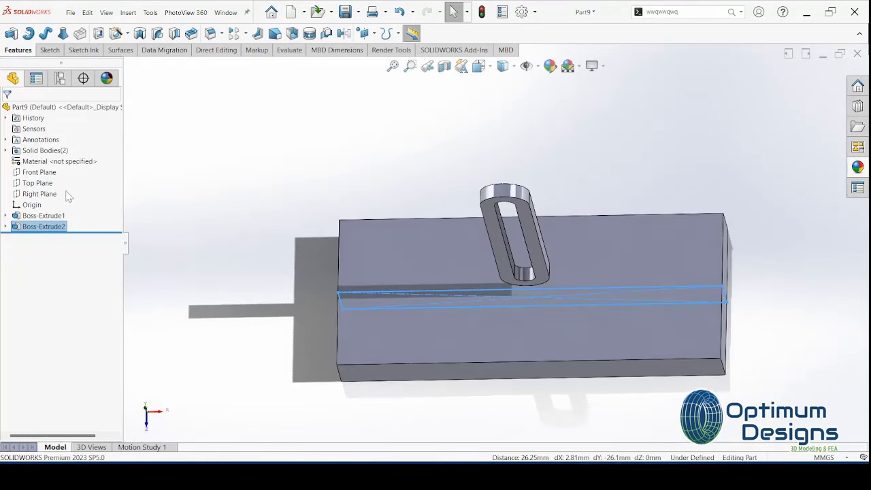
On a Front Plane sketch, draw a diagonal line from the slot's left edge to the base top, plus a base line.
left_click(41, 172)
left_click(95, 160)
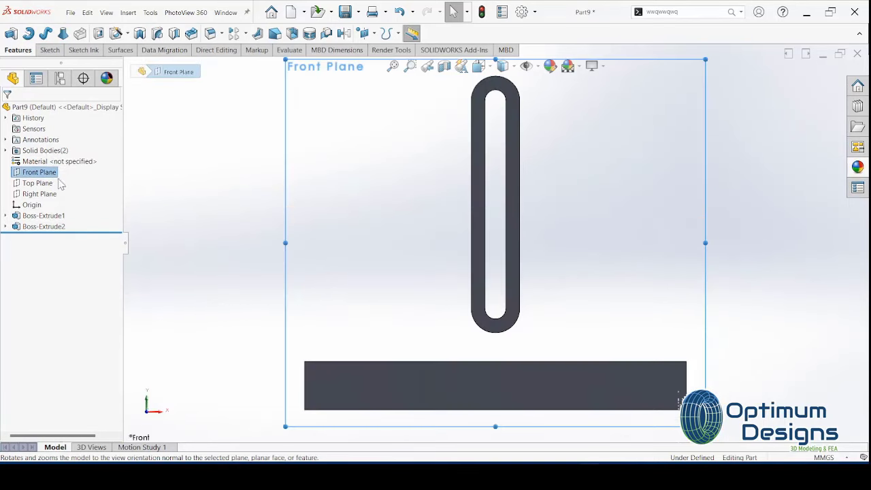
right_click(51, 179)
left_click(55, 162)
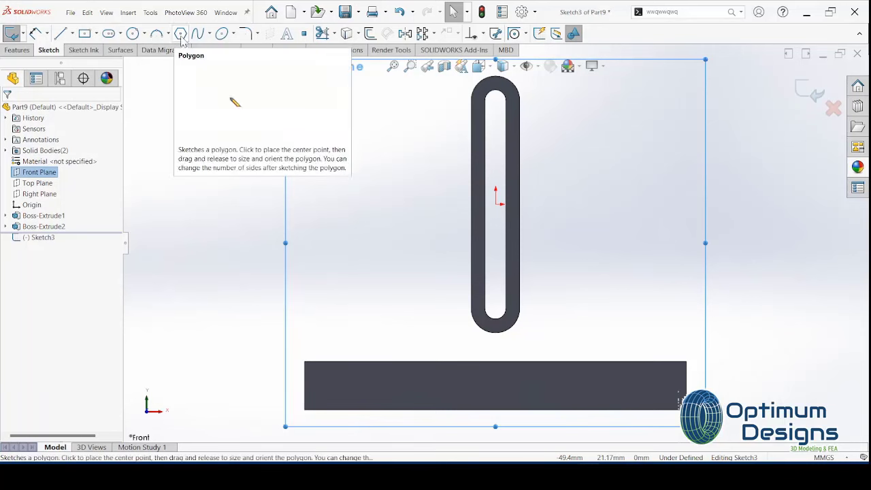
left_click(65, 40)
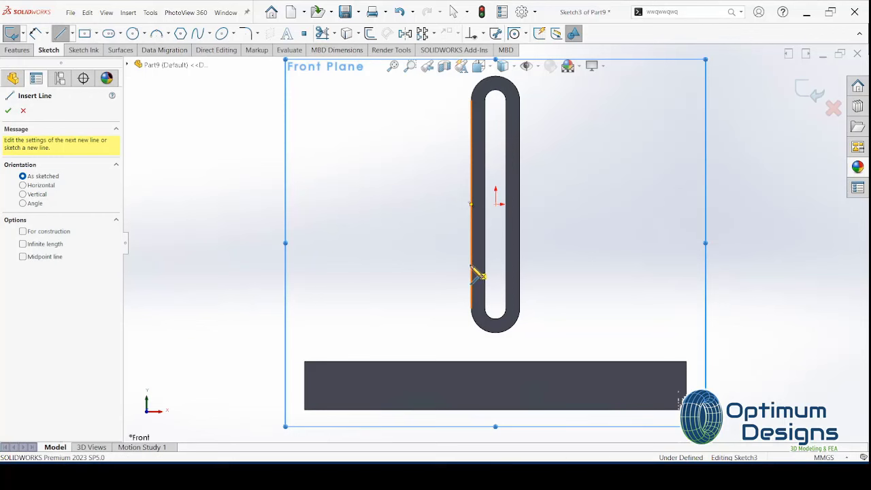
left_click(471, 265)
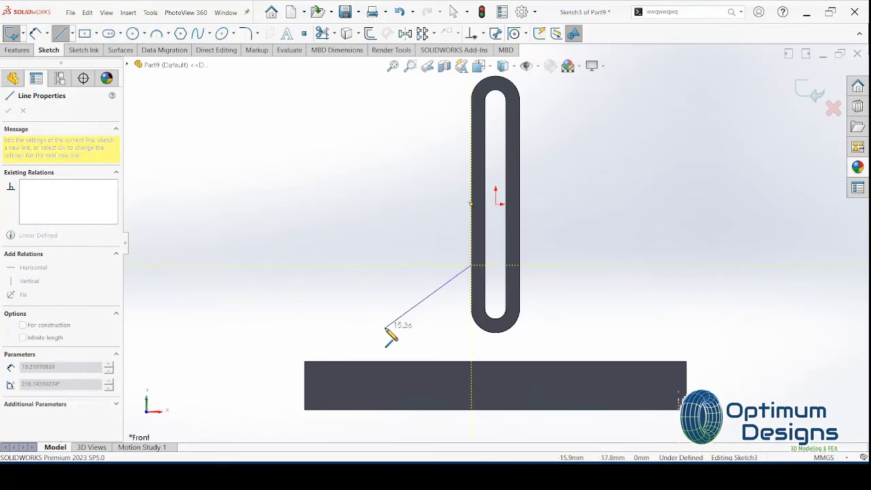
left_click(366, 360)
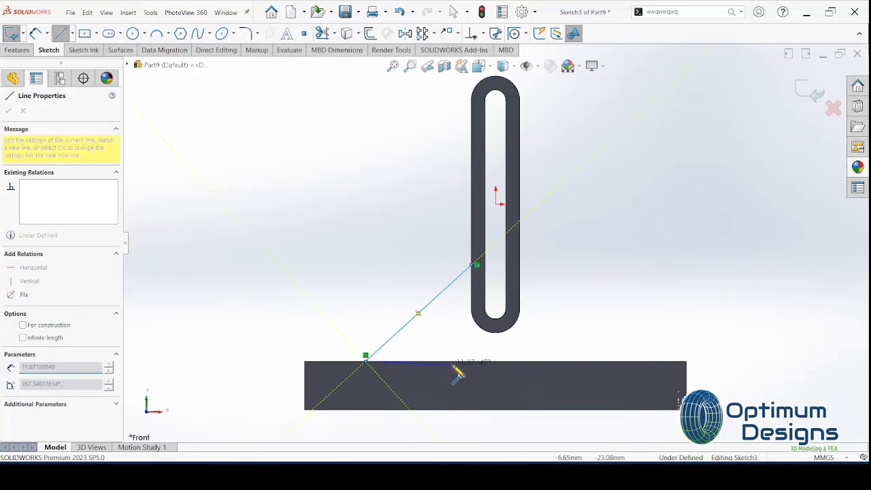
left_click(496, 359)
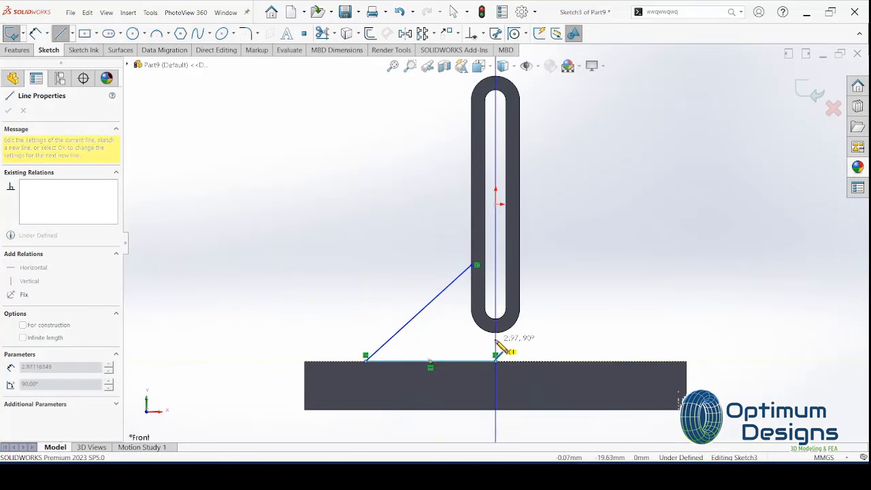
left_click(497, 332)
key("Escape")
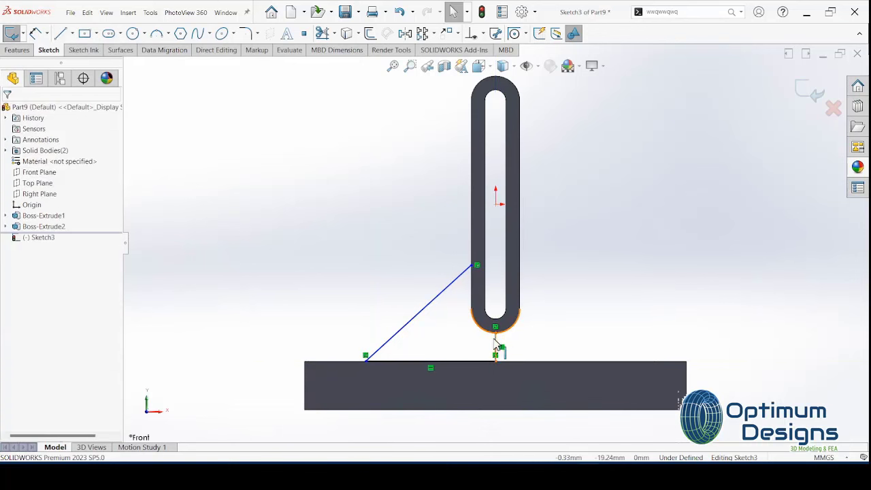
left_click(496, 350)
key("Delete")
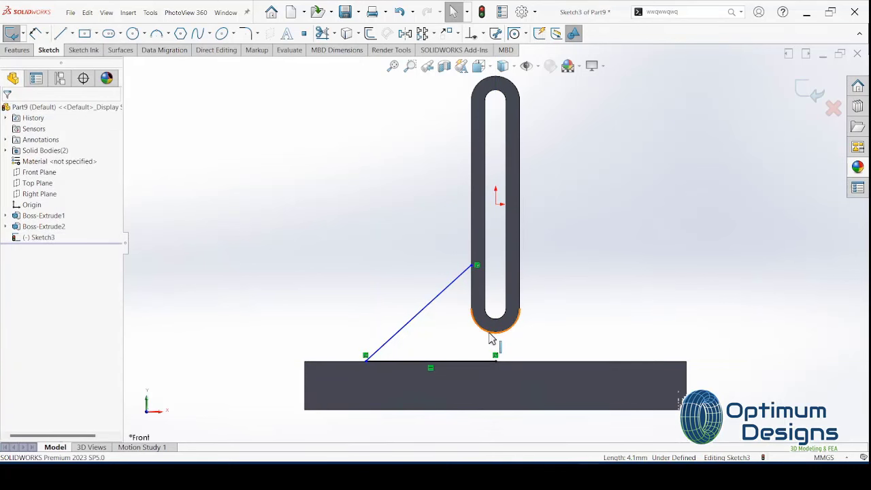
Convert the slot's bottom arc and left edge, and add a vertical centreline through the origin.
left_click(490, 333)
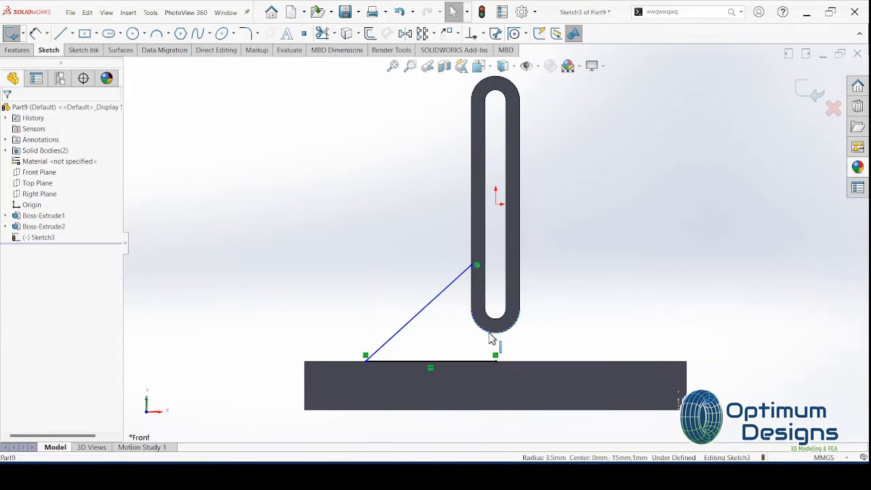
left_click(370, 33)
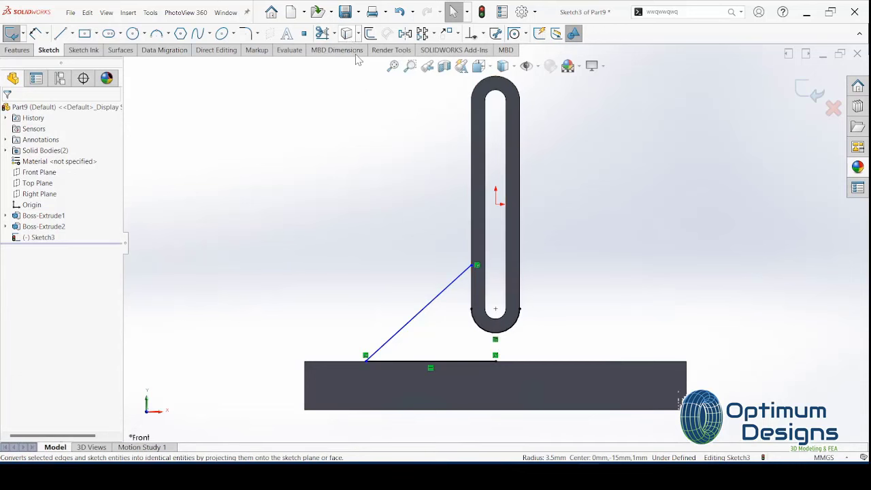
left_click(473, 298)
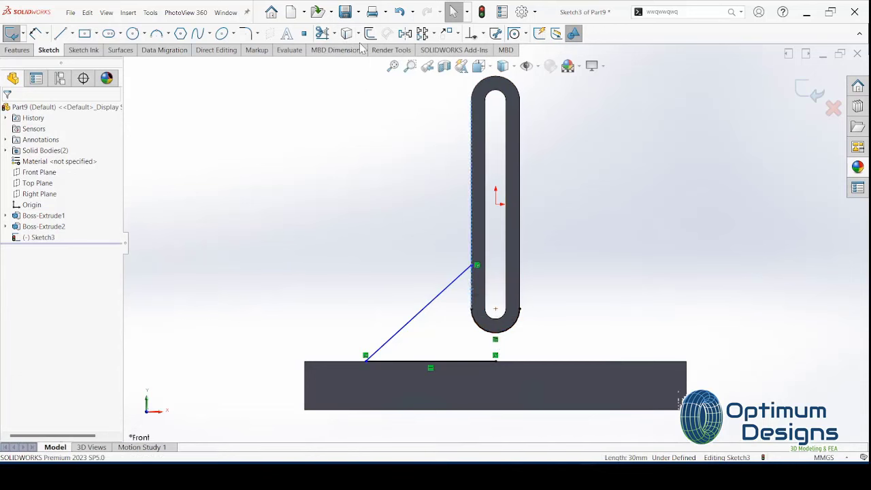
left_click(72, 34)
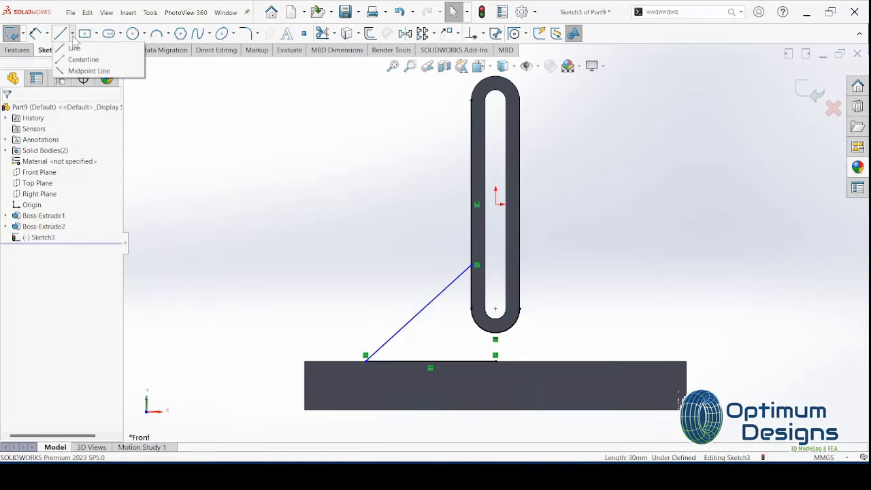
left_click(81, 60)
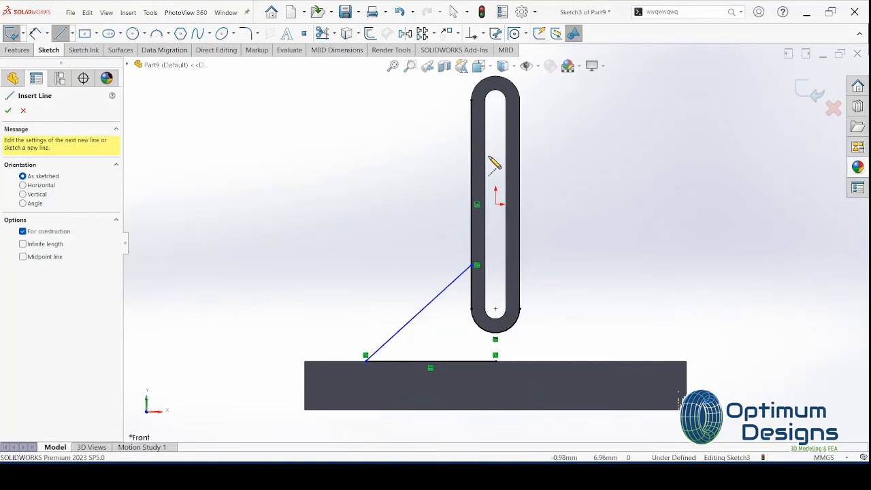
left_click(496, 128)
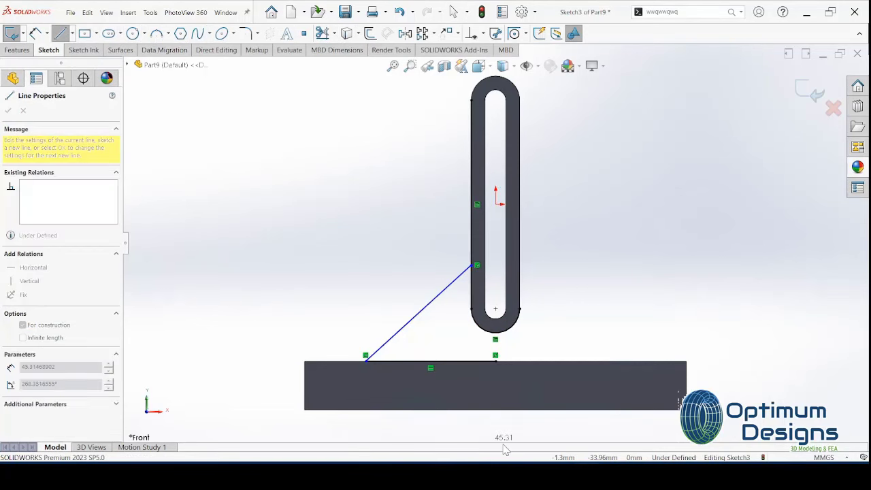
left_click(496, 432)
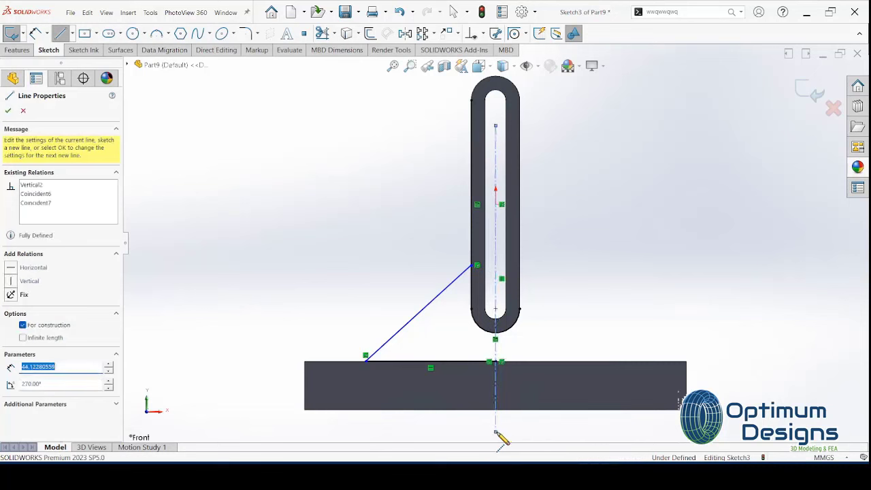
key("Escape")
Trim the excess slot edge and mirror the brace lines and arc about the centreline.
left_click(322, 33)
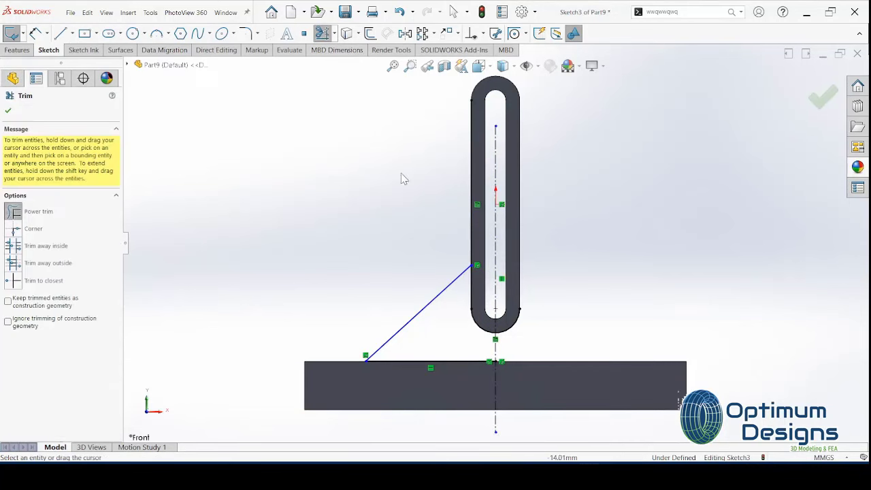
left_click_drag(469, 188, 471, 188)
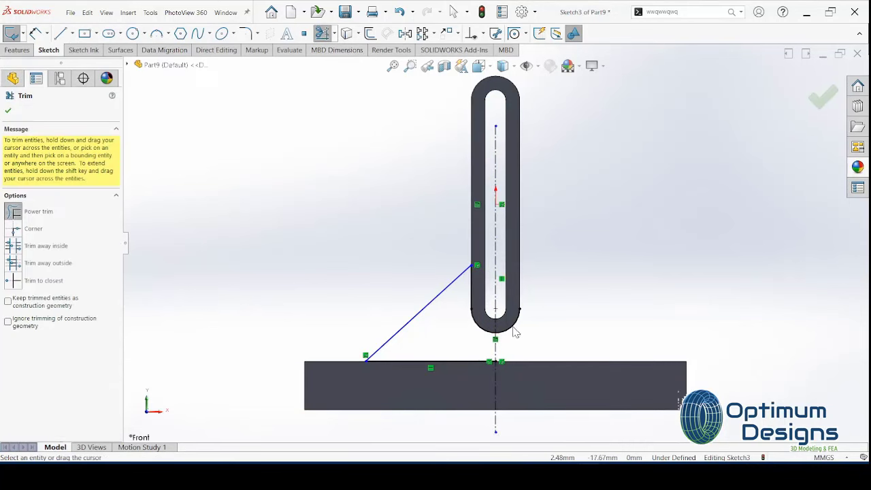
left_click(405, 33)
left_click(426, 303)
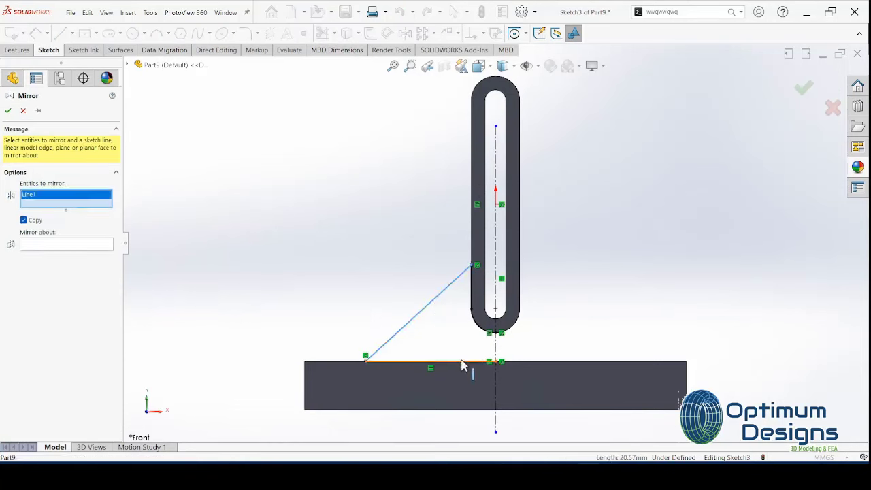
left_click(462, 363)
left_click(480, 332)
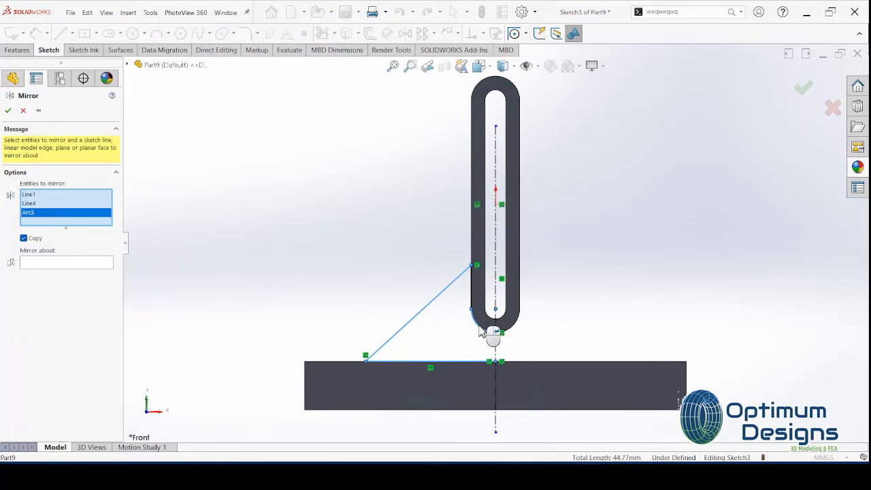
left_click(475, 292)
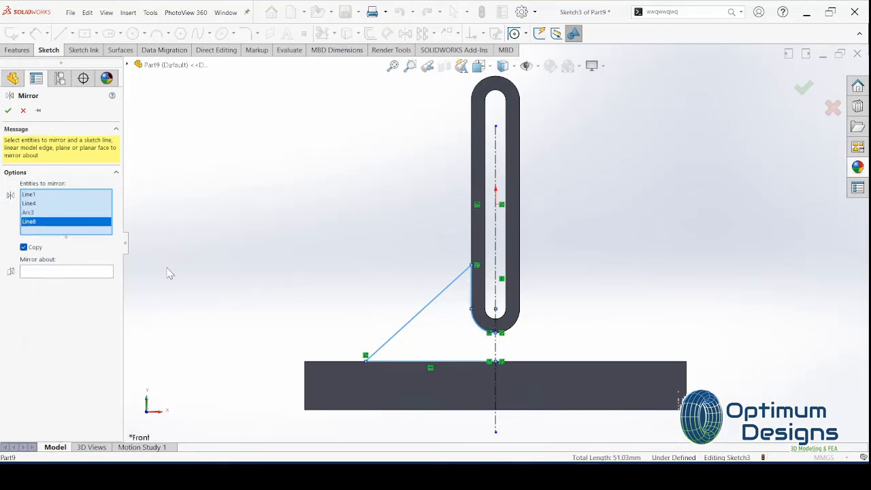
left_click(105, 272)
left_click(496, 348)
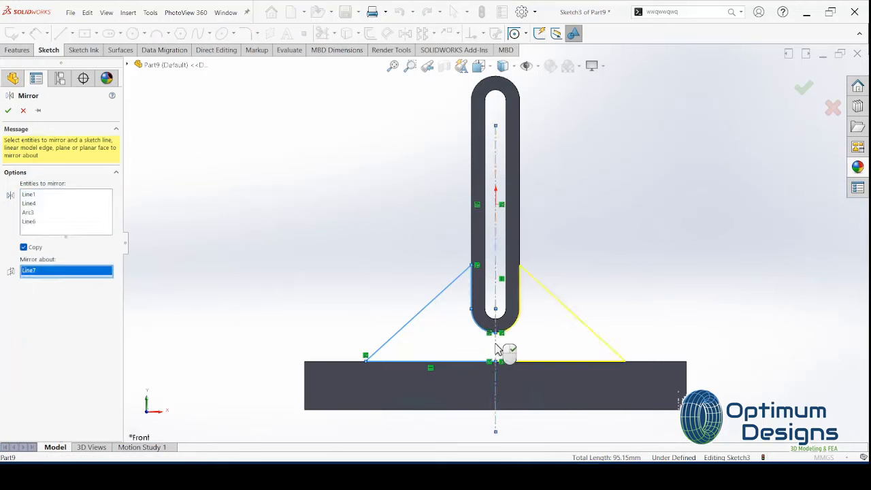
key("Return")
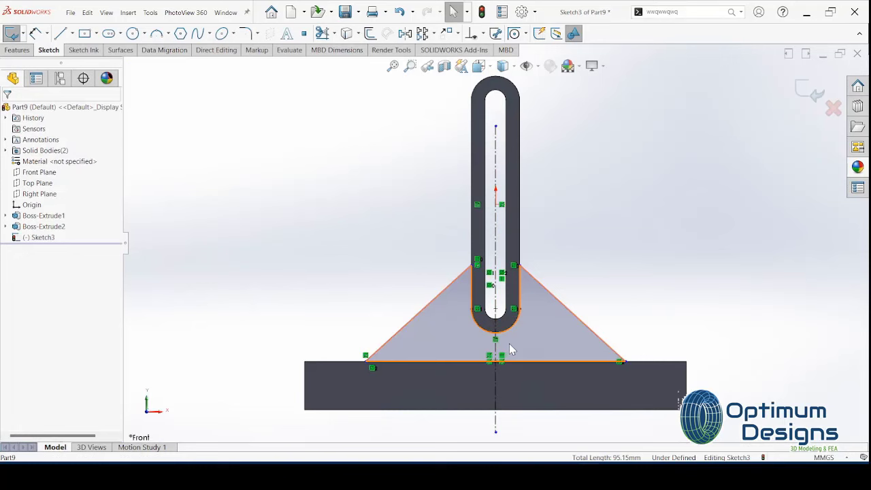
Extrude the gusset sketch 2 mm Mid Plane as Boss-Extrude3.
middle_click_drag(508, 343, 460, 379)
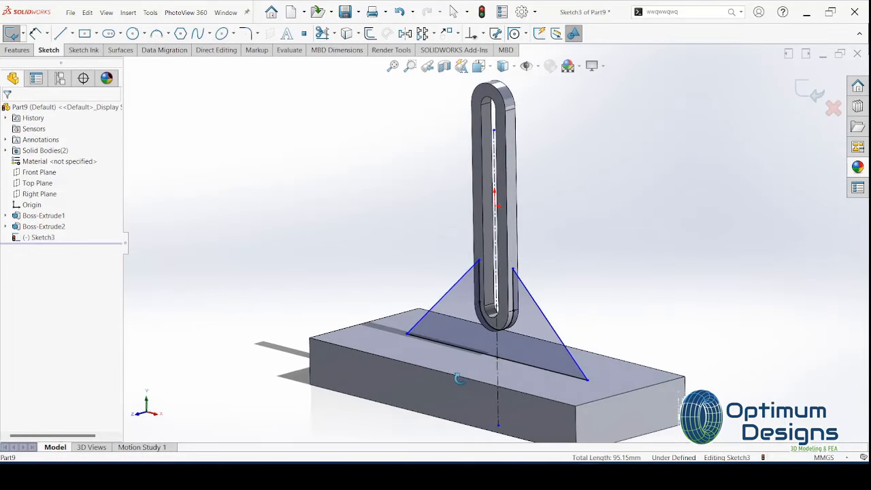
left_click(31, 51)
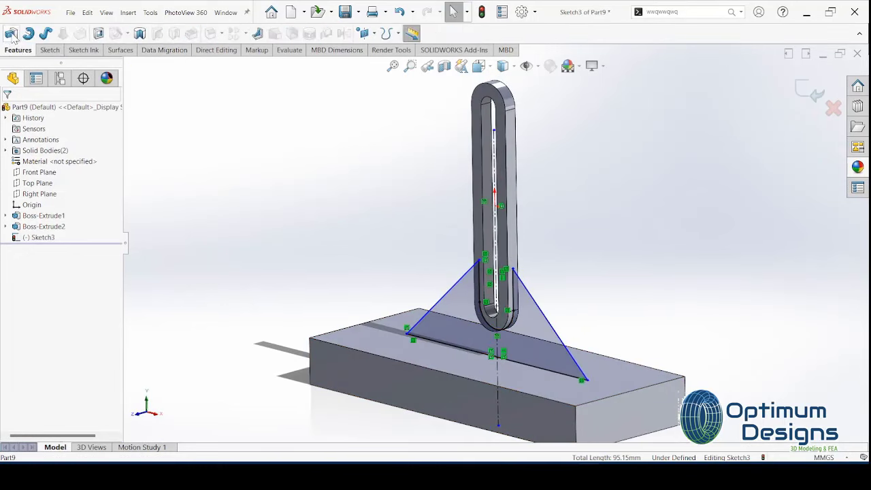
left_click(11, 34)
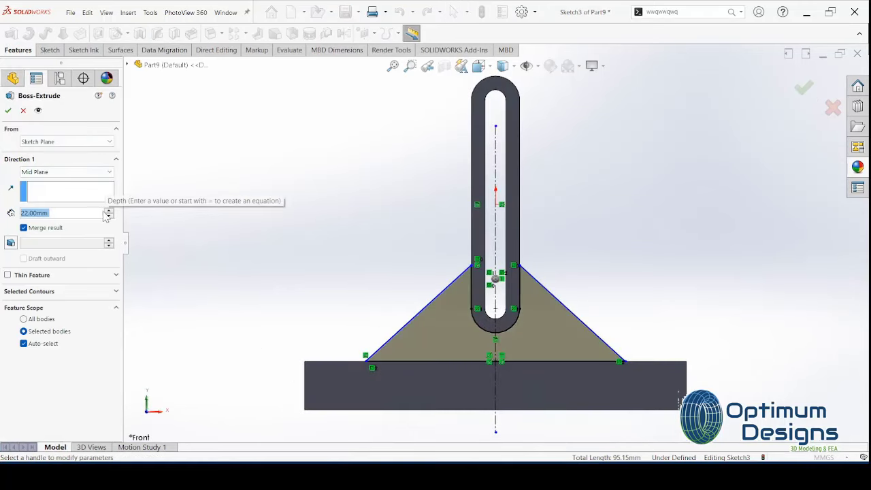
type("2")
key("Return")
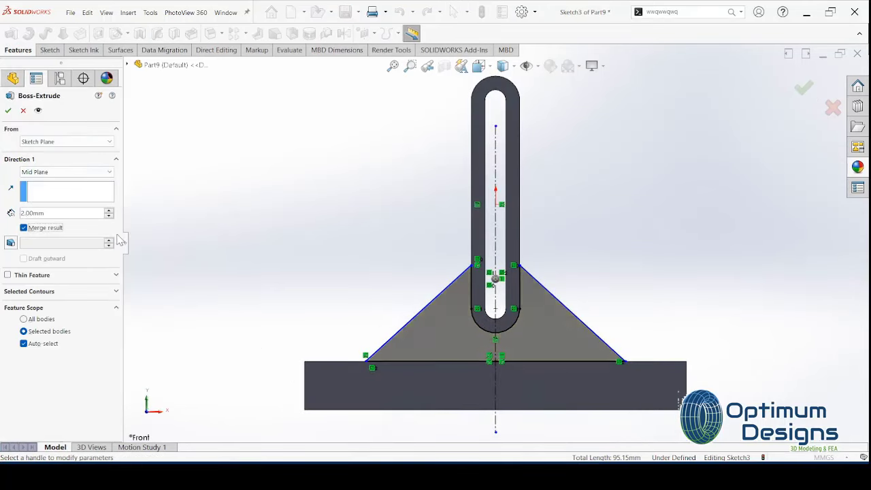
key("ctrl+7")
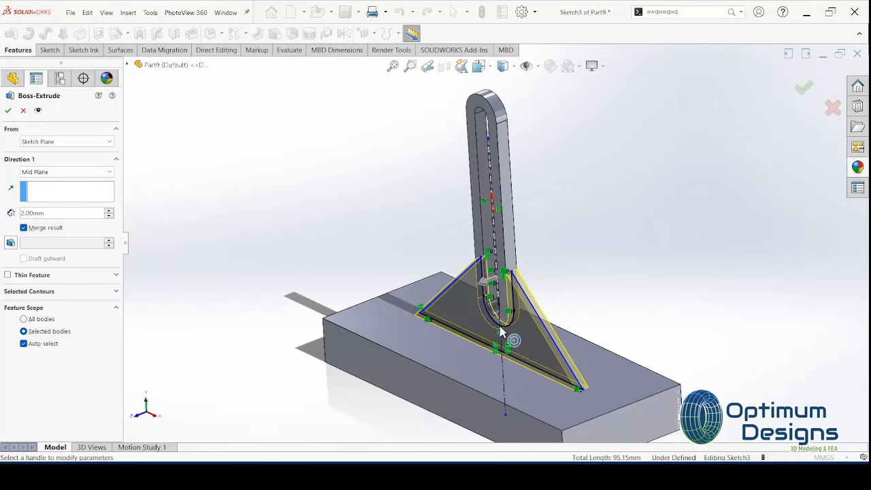
left_click(8, 110)
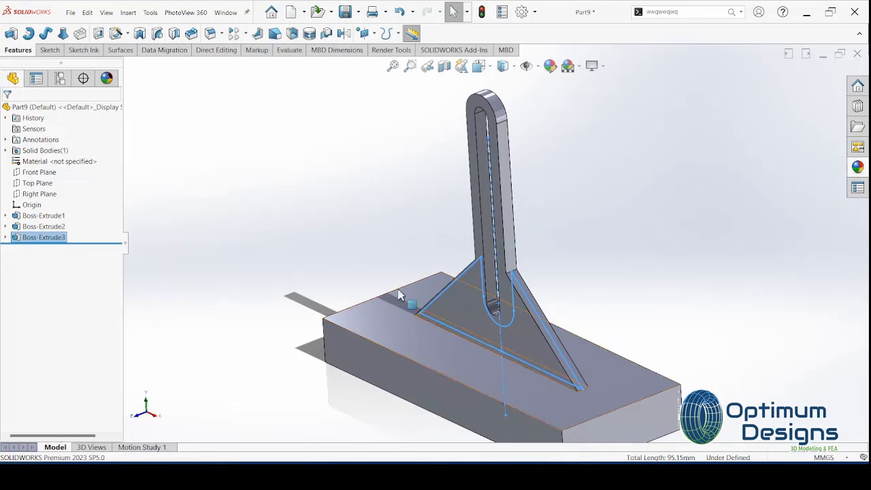
left_click(345, 251)
left_click(403, 319)
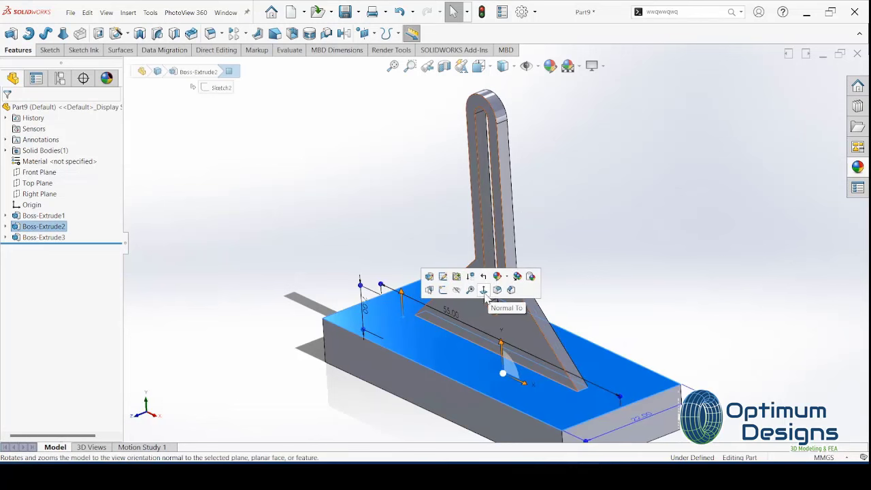
View the base top face Normal To, then start and cancel a Thread feature.
left_click(482, 295)
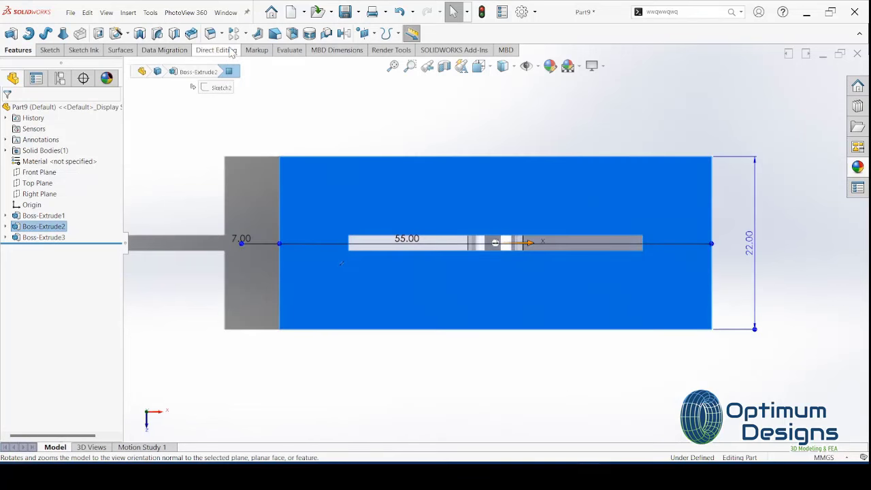
left_click(125, 13)
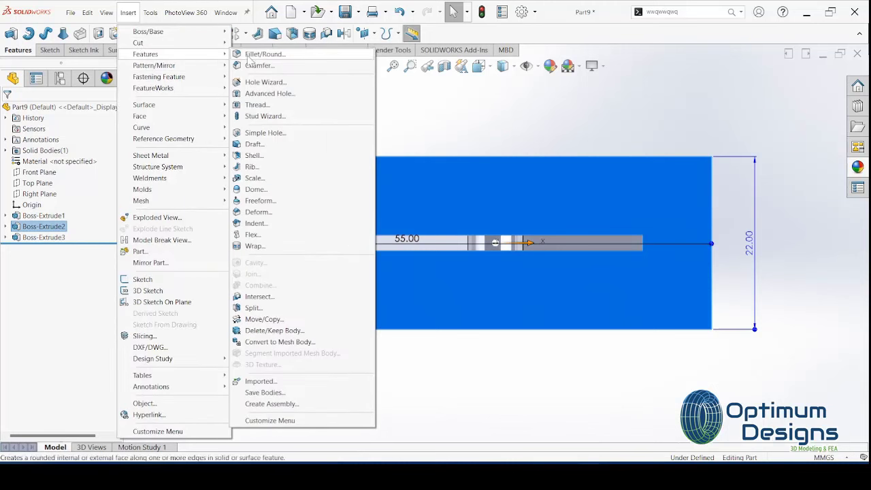
mouse_move(146, 54)
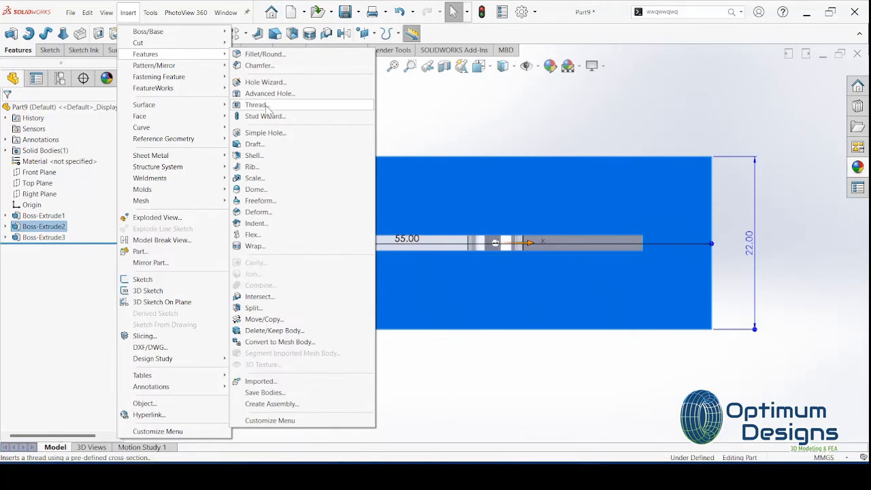
left_click(257, 106)
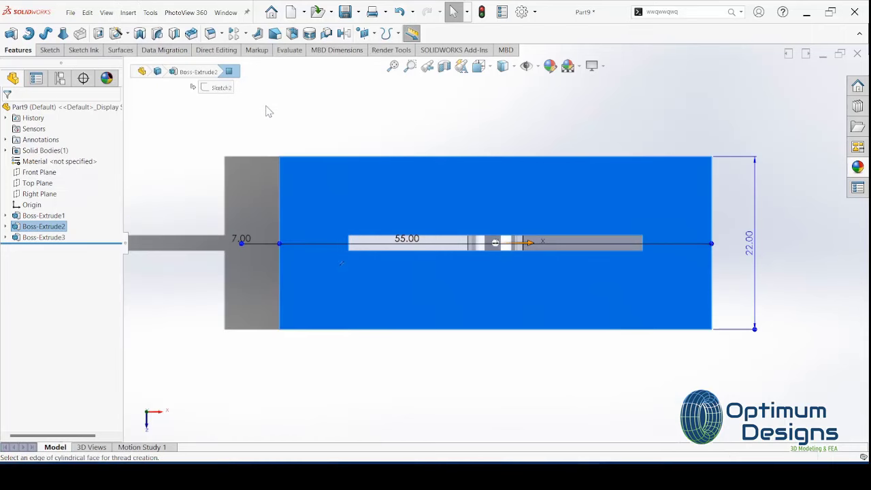
left_click(501, 252)
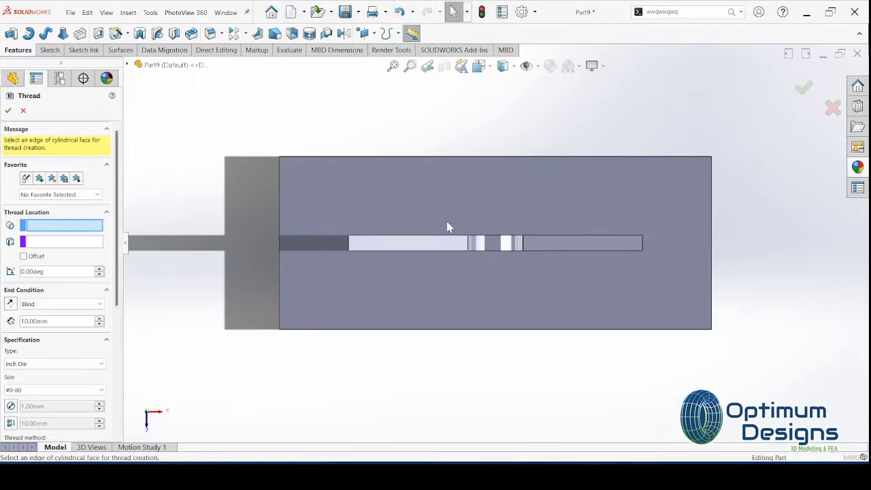
left_click(23, 110)
left_click(128, 12)
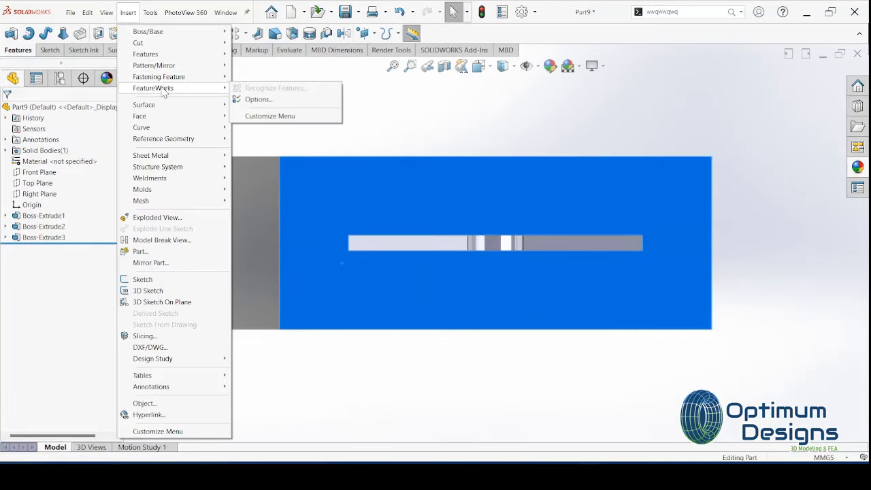
mouse_move(145, 53)
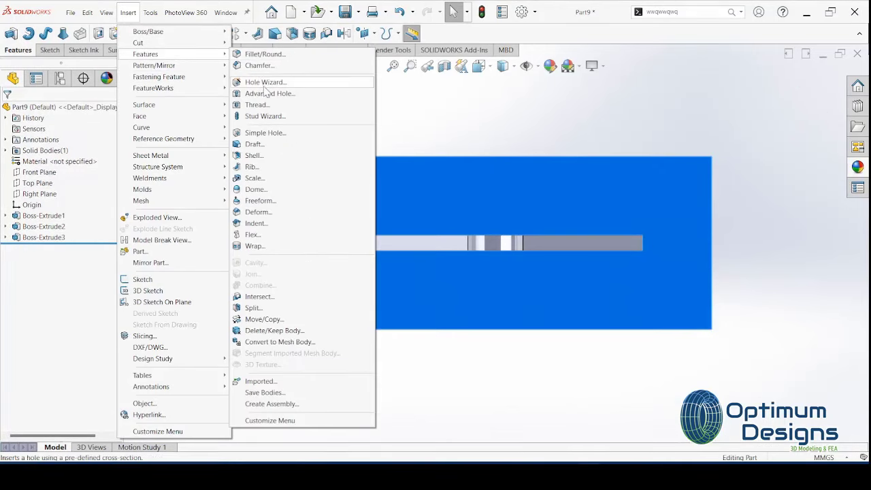
Set up an ISO Ø5.0 through-all dowel hole in the Hole Wizard.
left_click(273, 83)
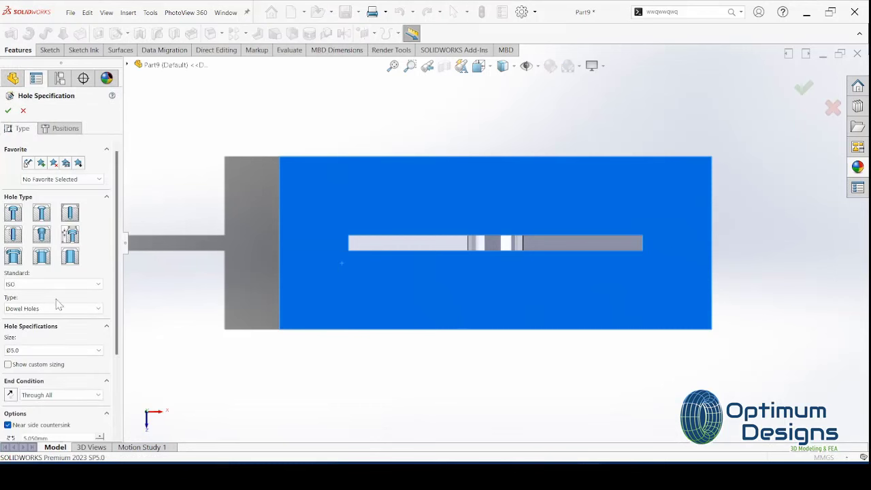
left_click(46, 350)
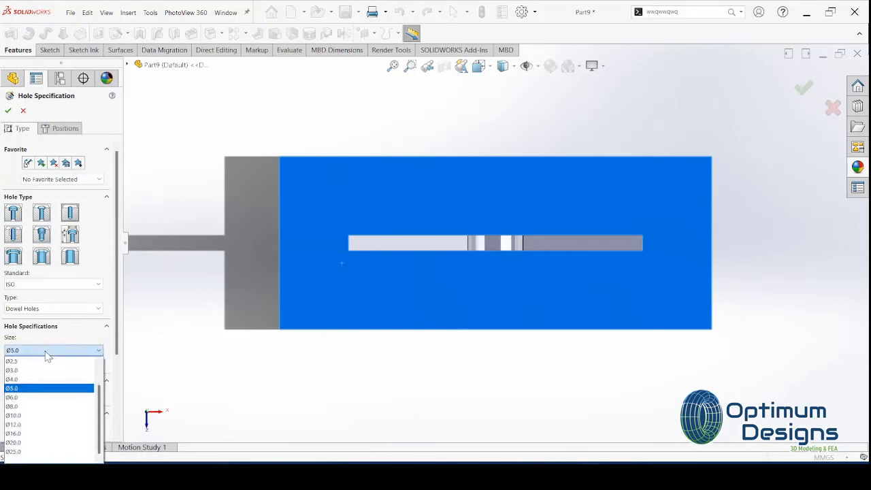
left_click(46, 388)
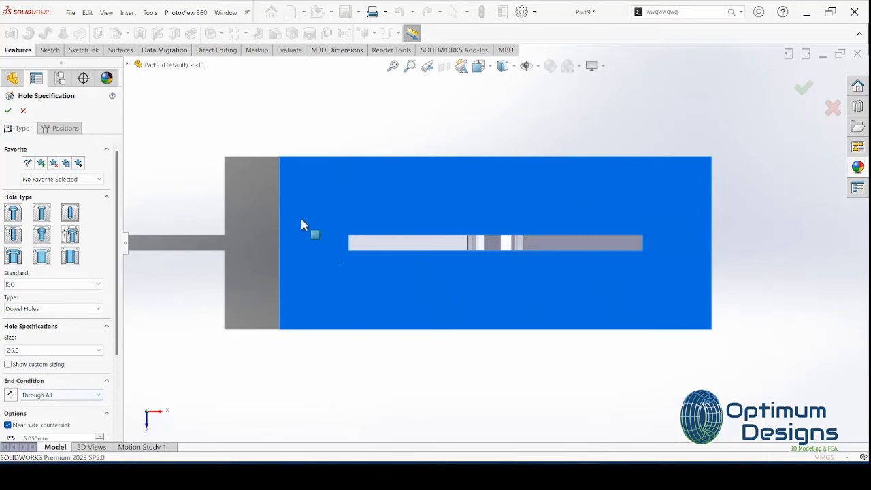
Place four hole points near the corners of the base's top face.
left_click(50, 131)
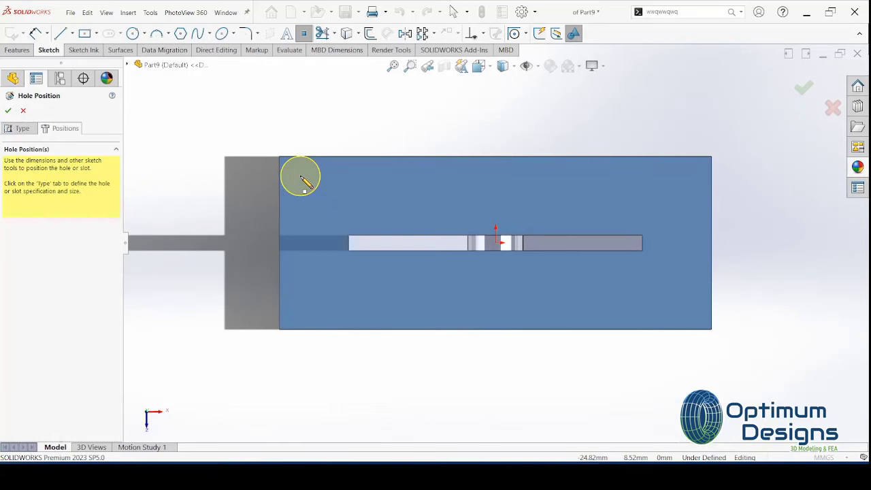
left_click(312, 184)
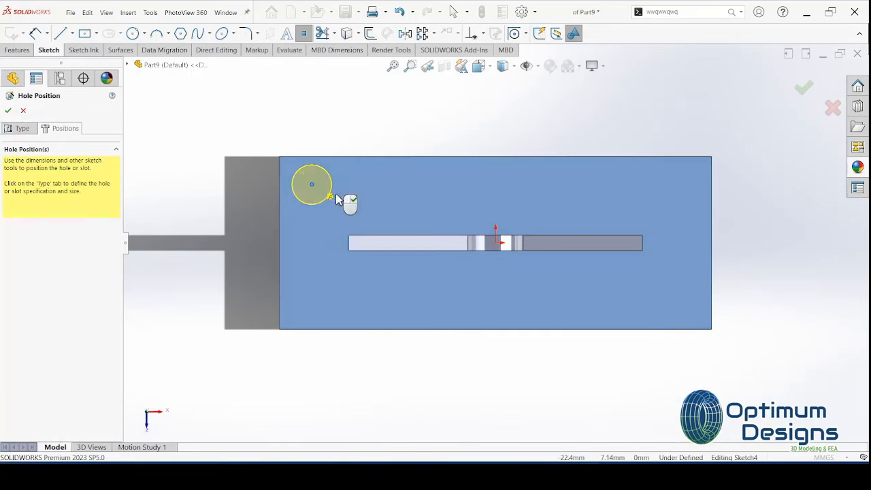
left_click(677, 184)
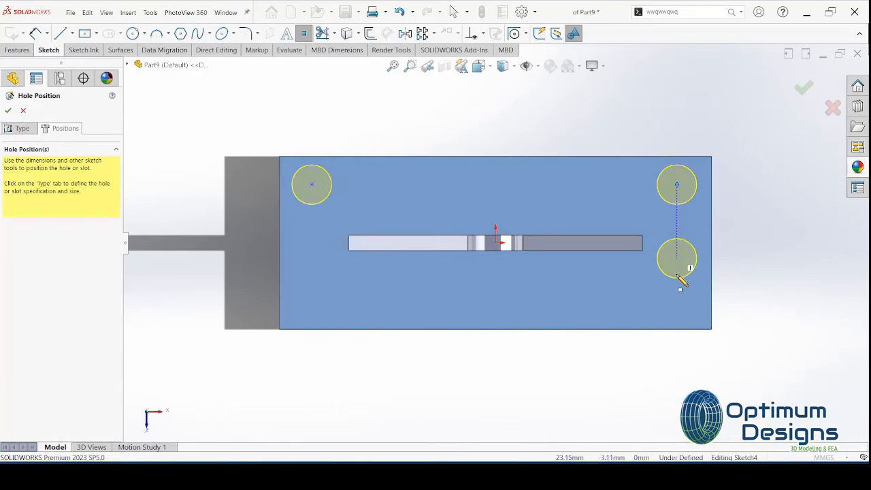
left_click(677, 298)
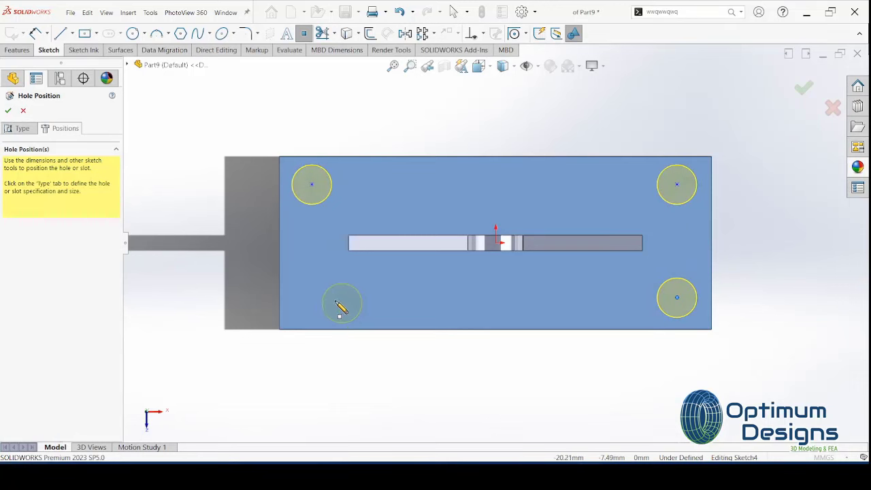
left_click(311, 299)
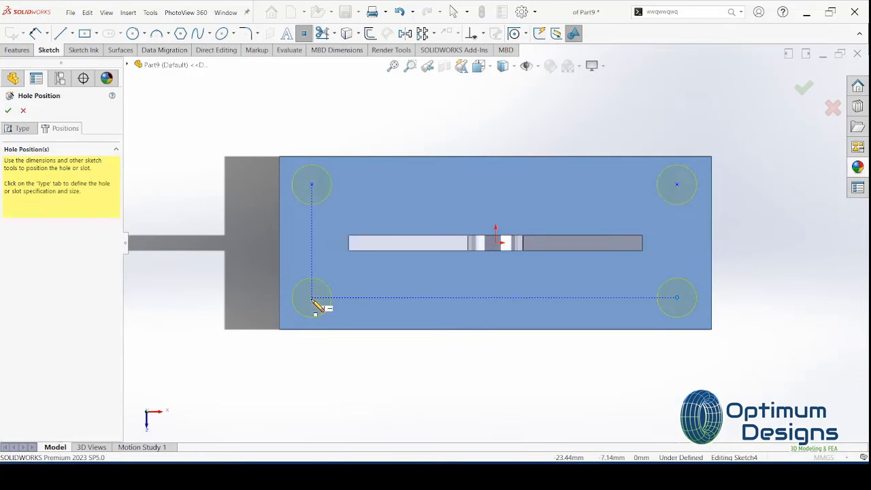
key("Escape")
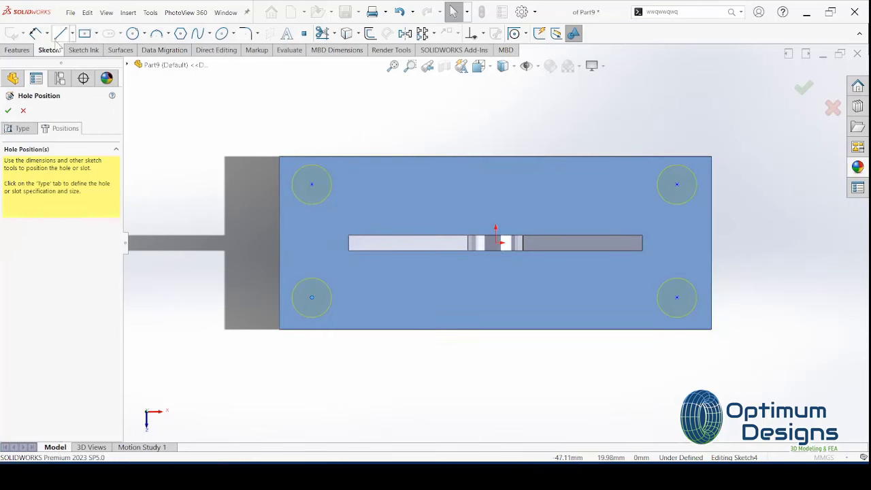
Locate the top-left hole 5 mm from the top and left edges.
left_click(311, 185)
left_click(312, 157)
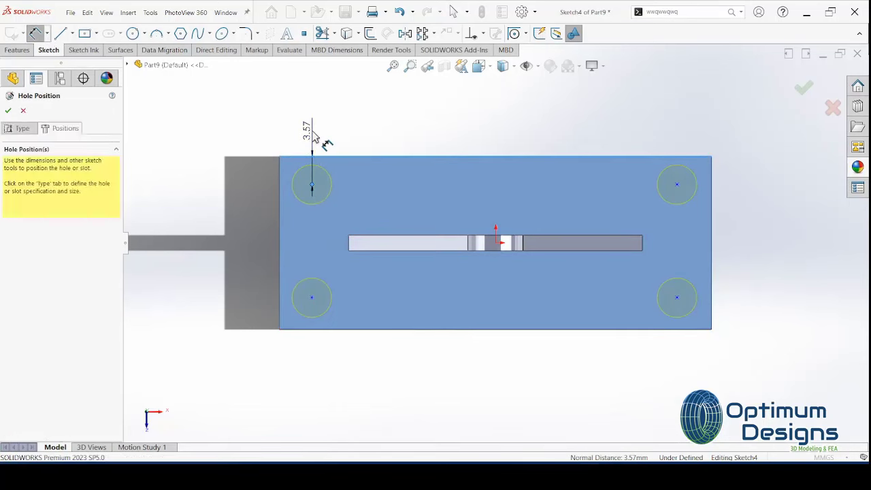
left_click(313, 136)
type("5")
left_click(293, 115)
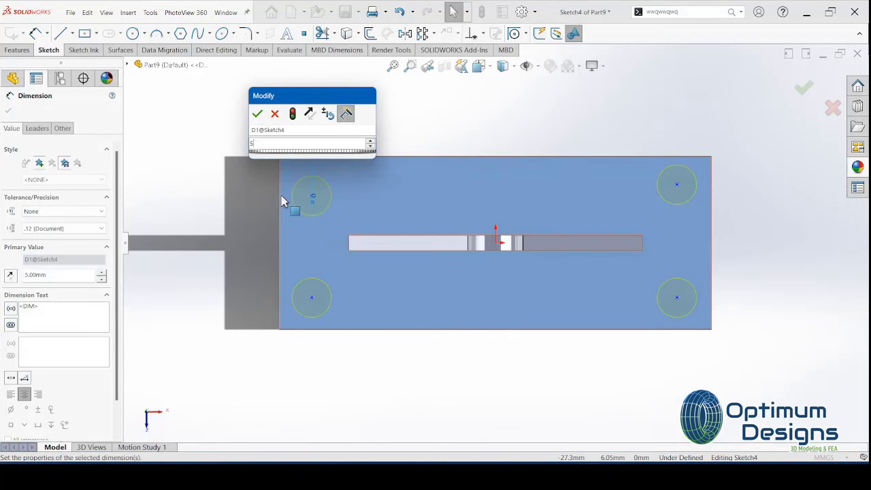
left_click(258, 116)
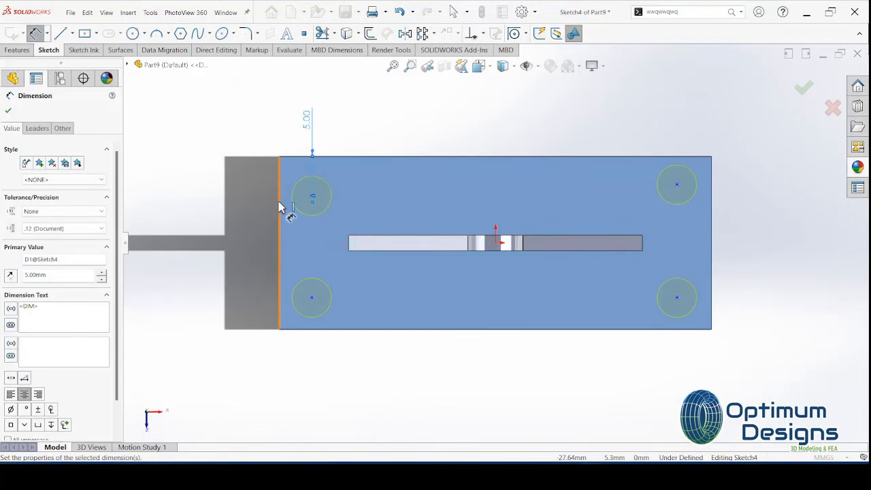
left_click(279, 206)
left_click(312, 196)
left_click(252, 208)
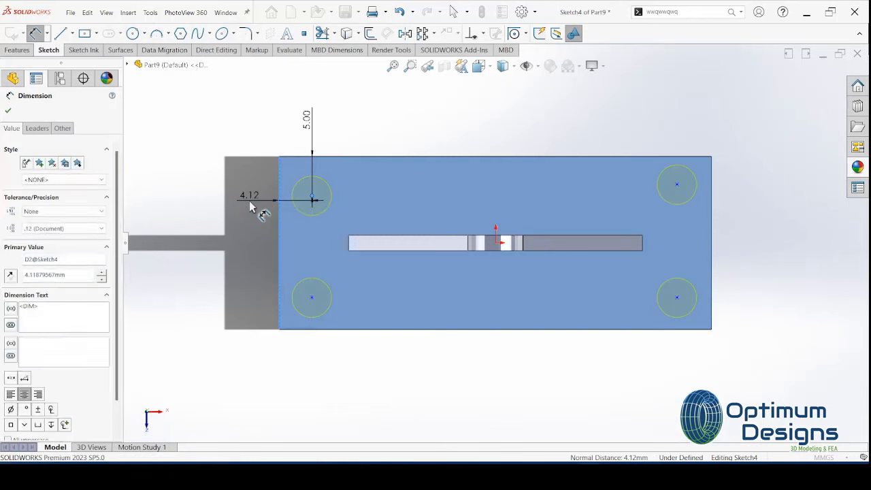
type("5.00mm")
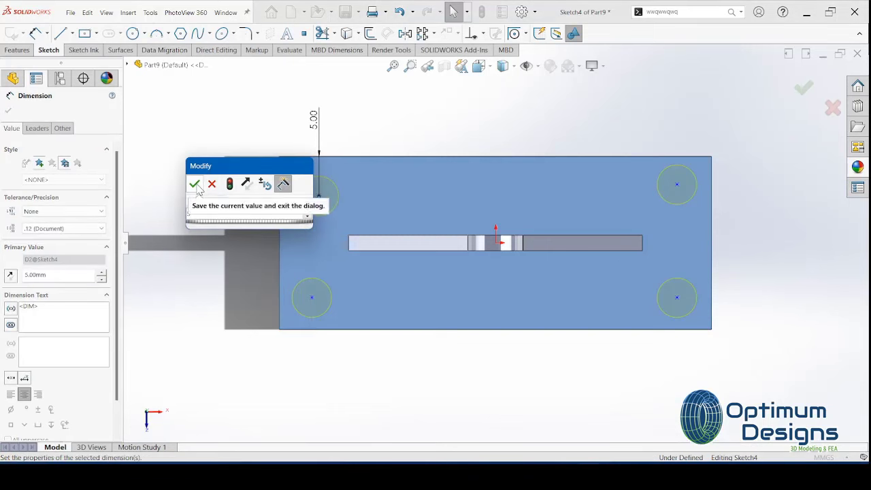
left_click(194, 183)
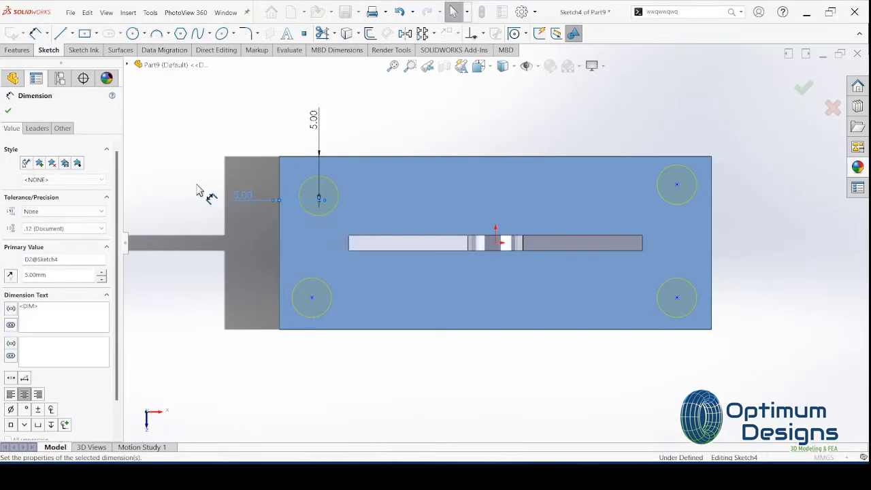
Locate the bottom-left hole 5 mm from the left and bottom edges.
left_click(312, 298)
left_click(279, 301)
left_click(253, 301)
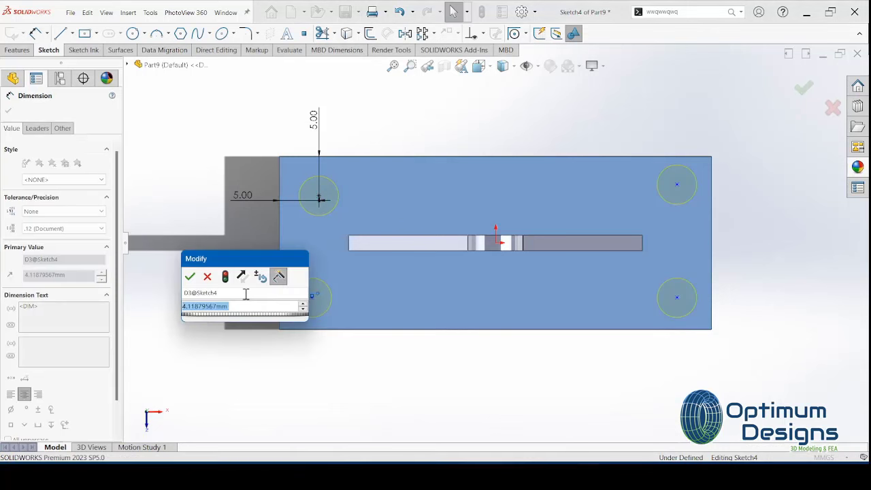
type("5")
left_click(190, 276)
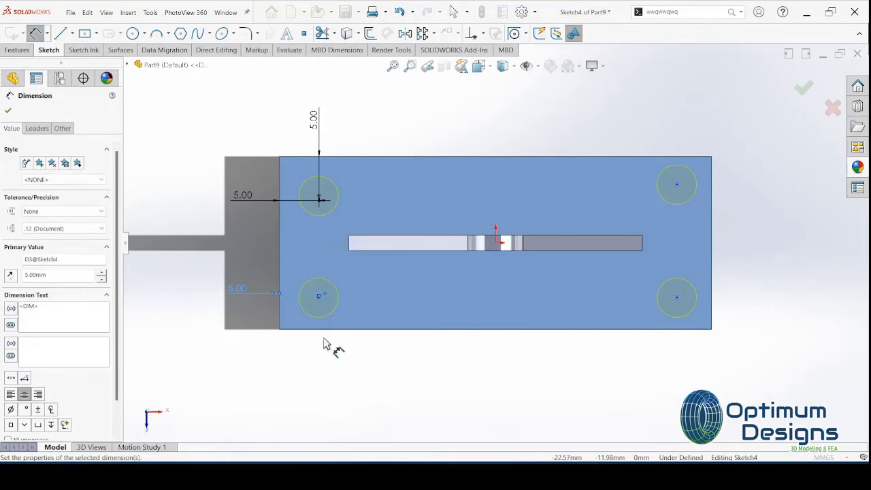
left_click(318, 297)
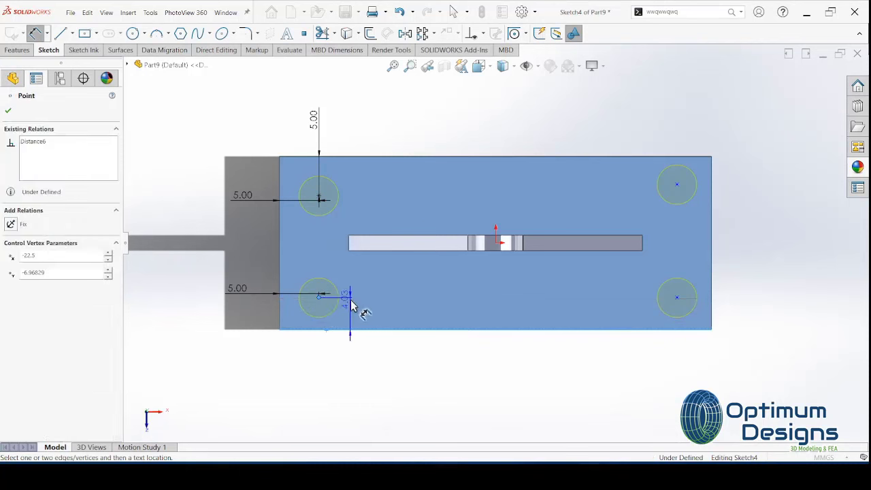
left_click(357, 359)
type("5")
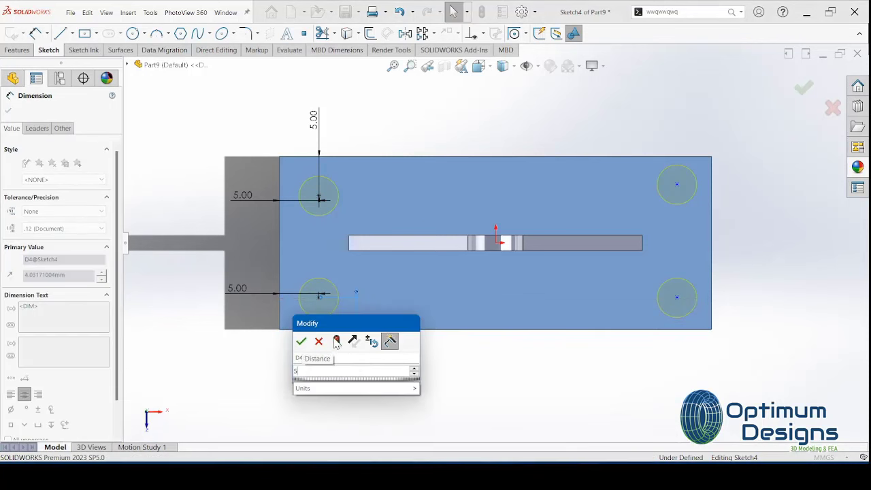
left_click(302, 341)
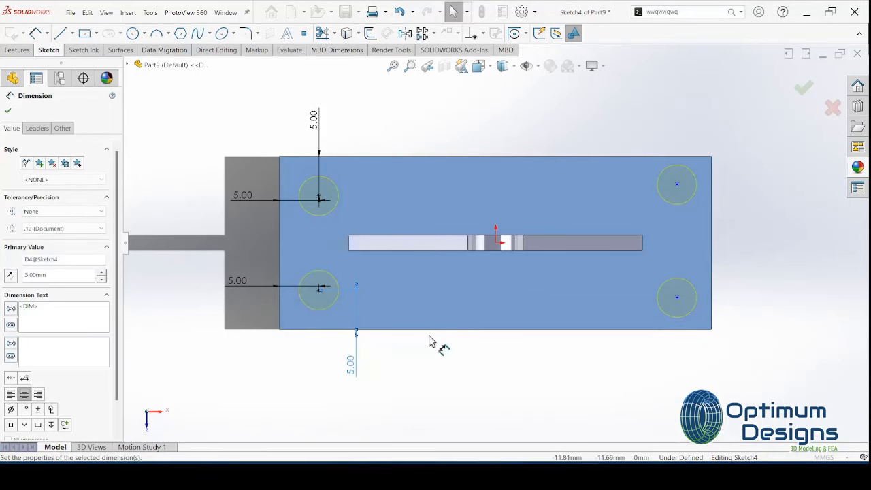
Dimension the bottom-right hole 5 mm from the bottom edge.
left_click(677, 298)
left_click(677, 330)
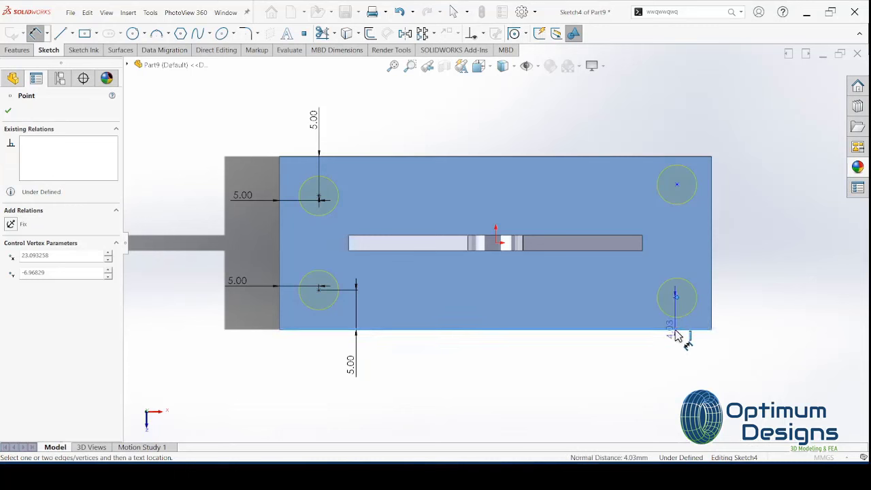
left_click(686, 368)
type("5")
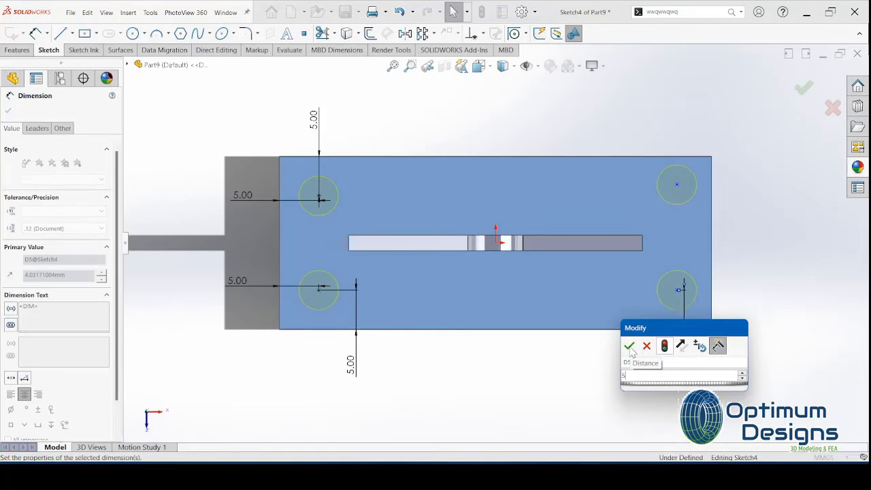
key("Return")
key("Escape")
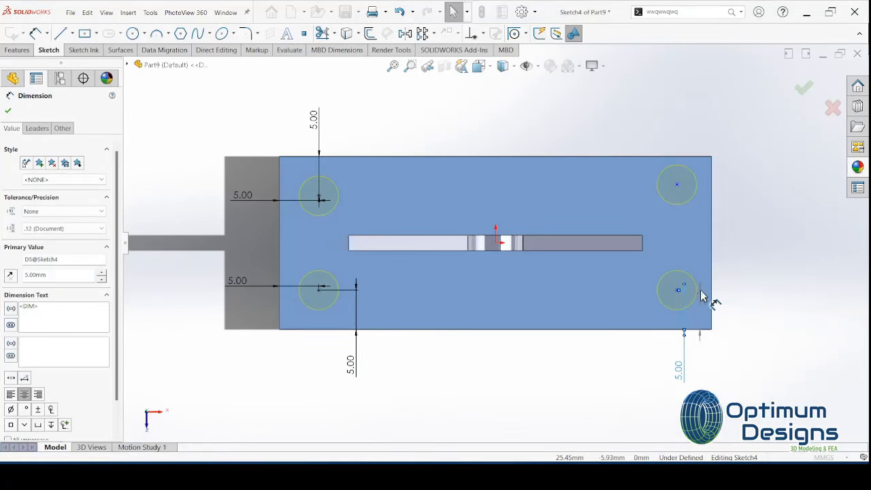
key("Escape")
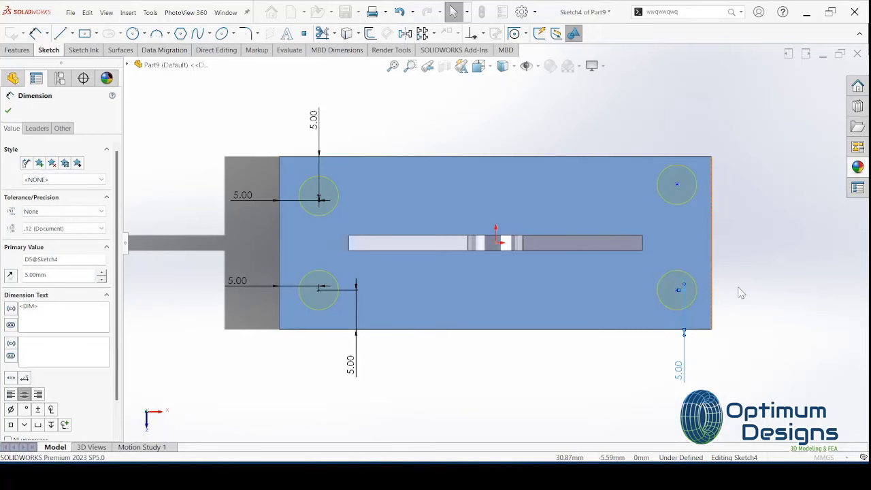
key("Escape")
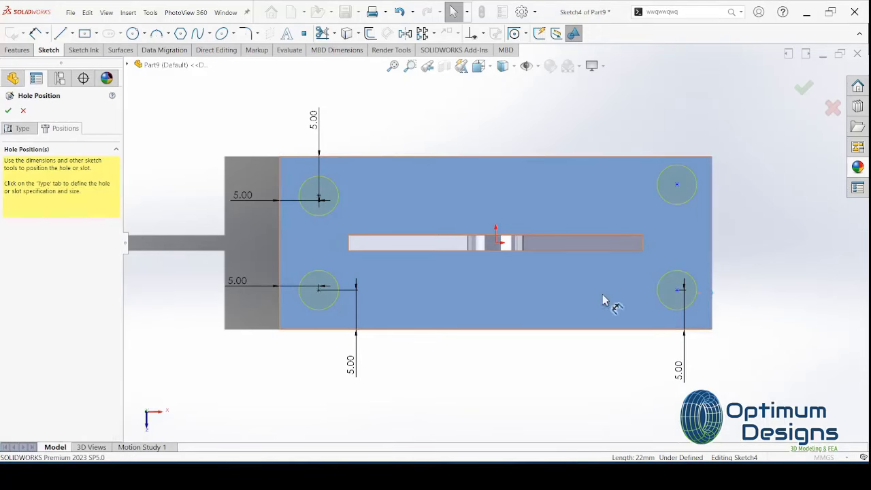
Set both right-side holes 5 mm from the plate's right edge.
left_click(677, 292)
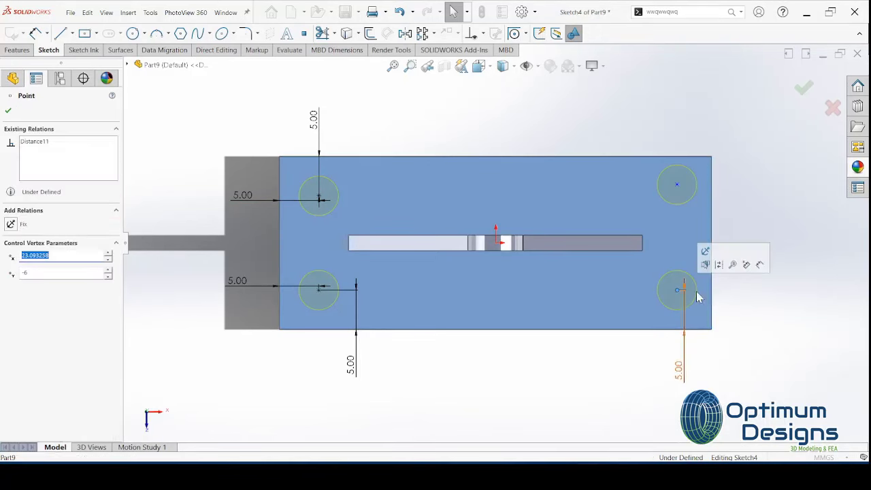
left_click(742, 293)
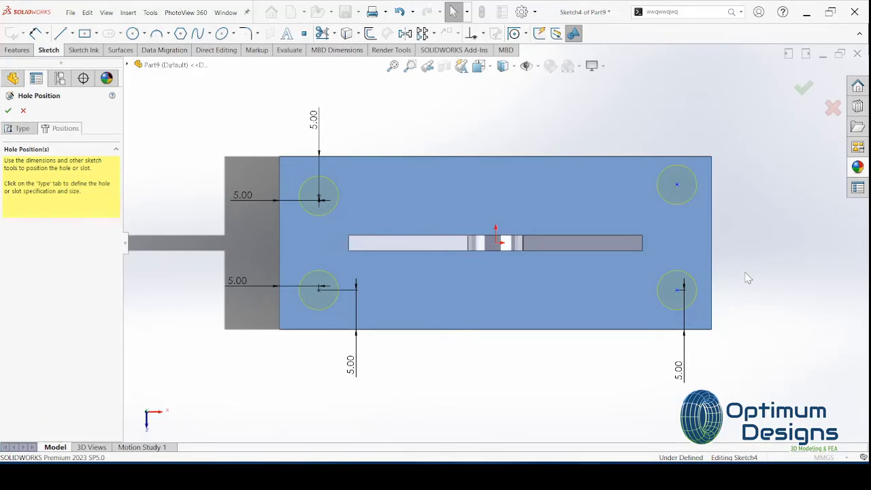
left_click(36, 33)
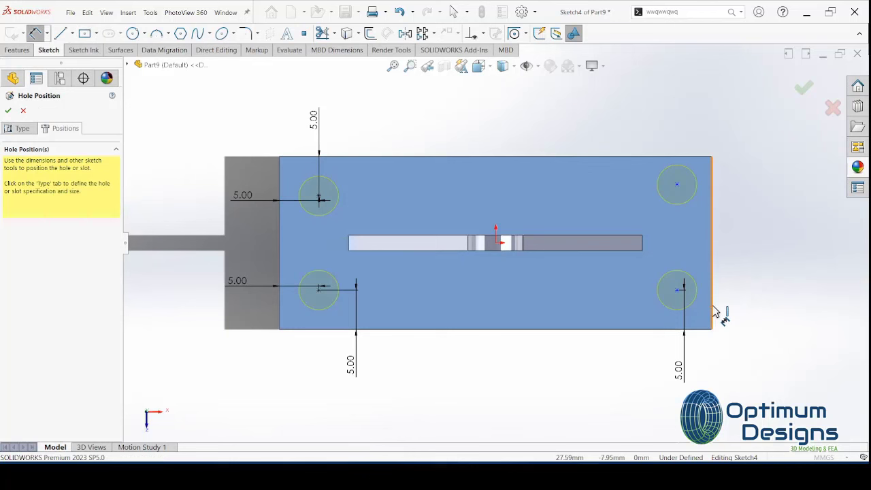
left_click(713, 311)
left_click(678, 291)
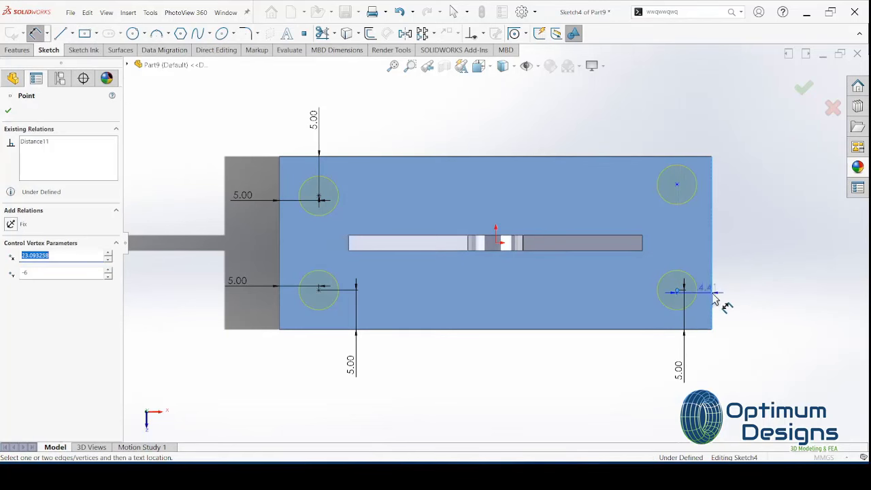
left_click(763, 297)
type("5")
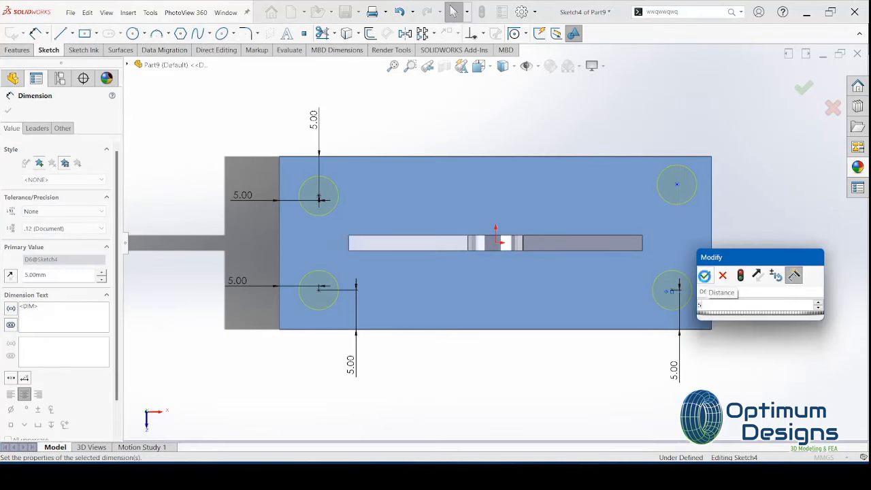
left_click(705, 275)
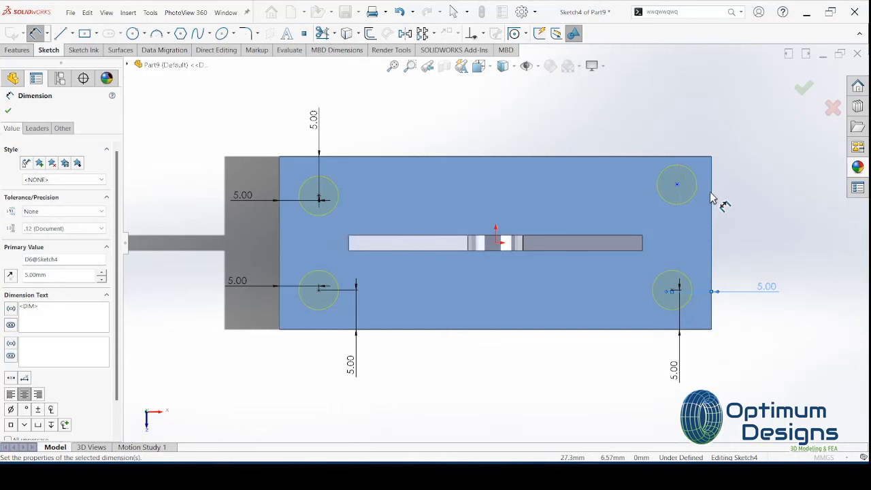
left_click(713, 201)
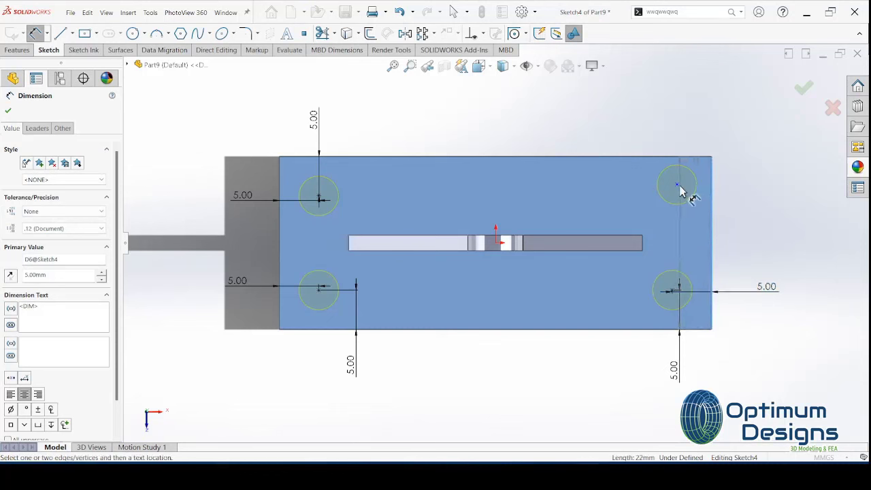
left_click(679, 186)
left_click(763, 214)
type("5")
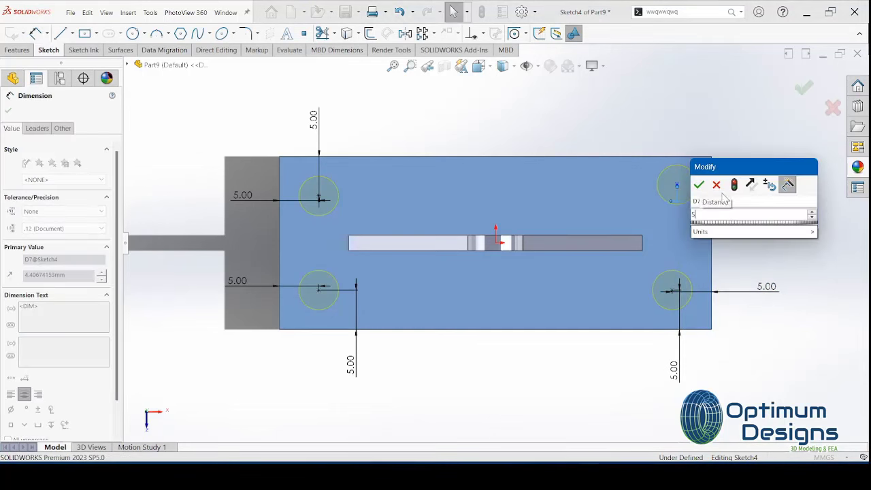
left_click(699, 184)
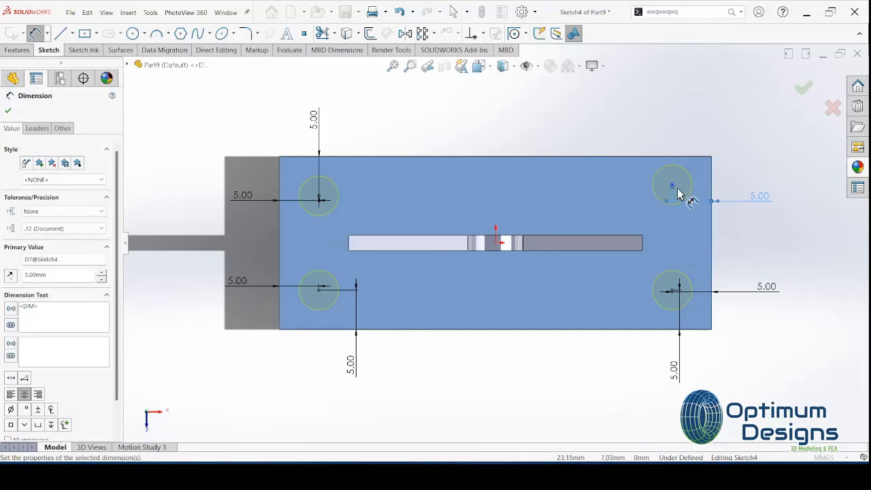
Set the upper-right hole 5 mm from the top edge and complete the dowel hole feature.
left_click(673, 185)
left_click(690, 158)
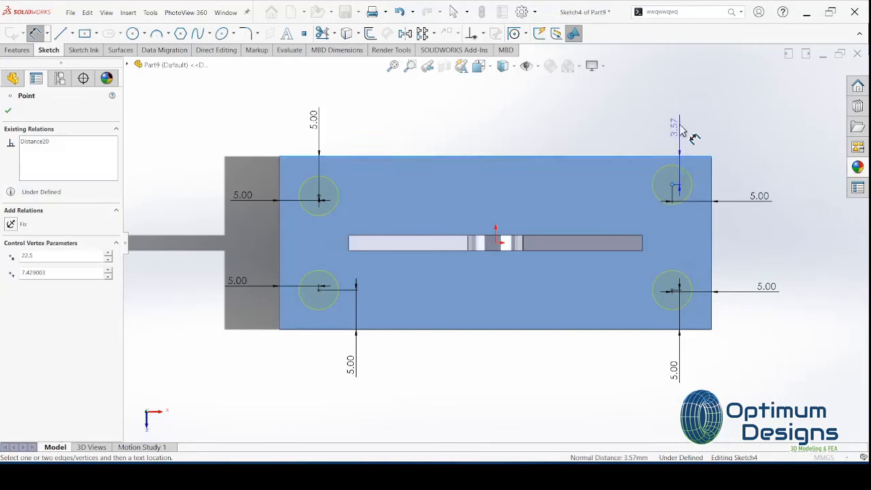
left_click(658, 102)
type("5")
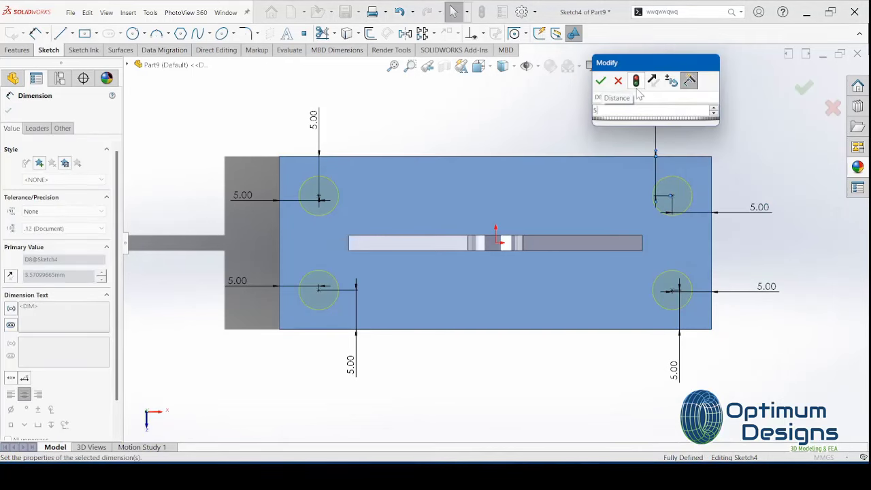
left_click(601, 80)
left_click(802, 87)
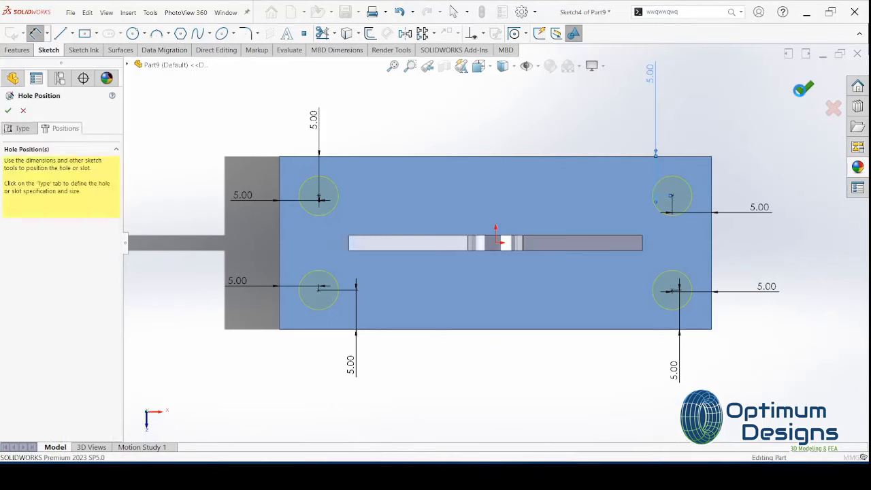
left_click(802, 88)
In isometric view, fillet the stand's top face edges with a 1.25 mm radius.
key("space")
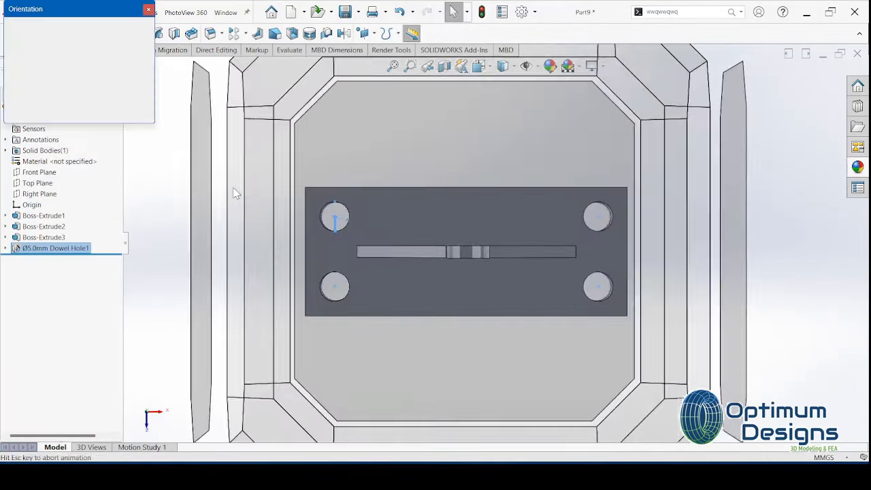
left_click(467, 385)
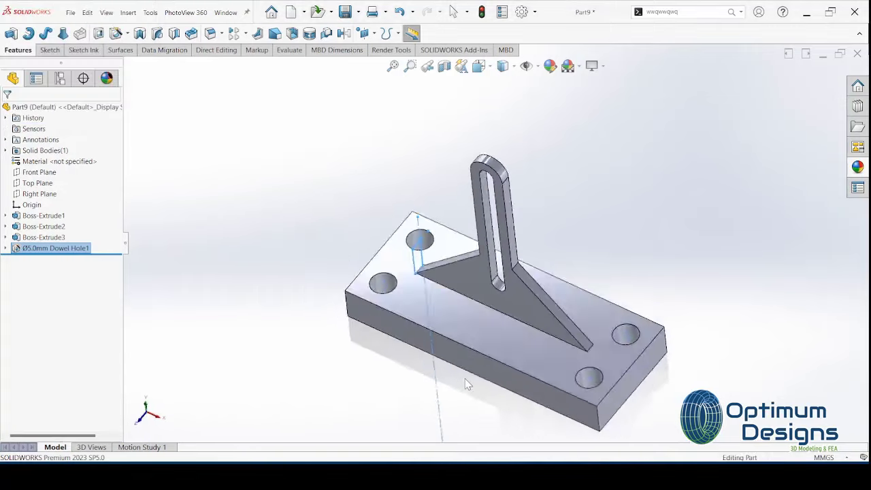
left_click(210, 33)
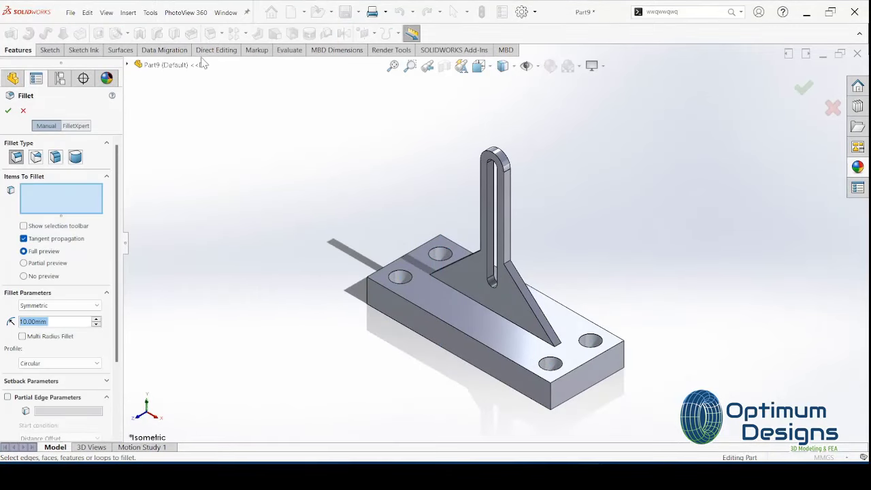
type("1.25")
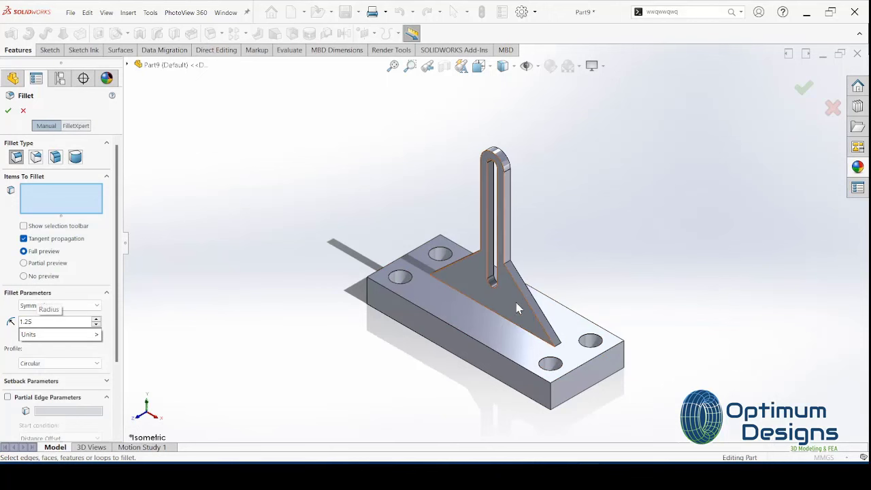
key("Return")
left_click(498, 333)
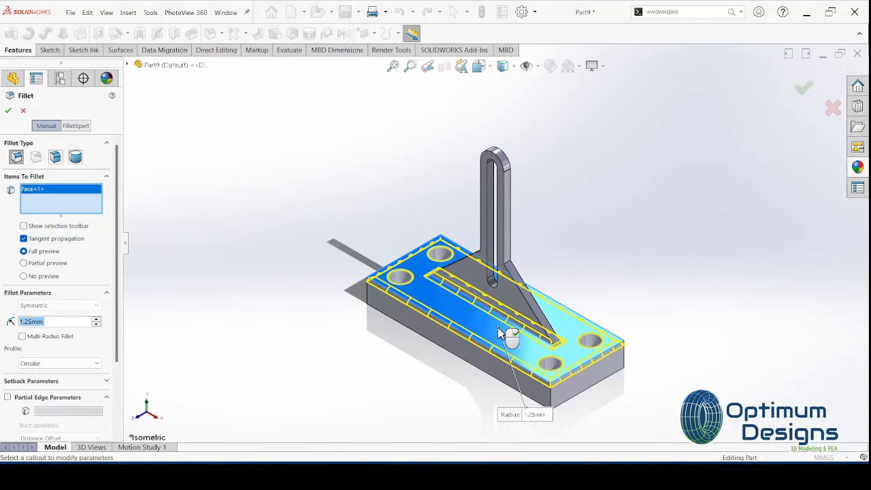
key("Return")
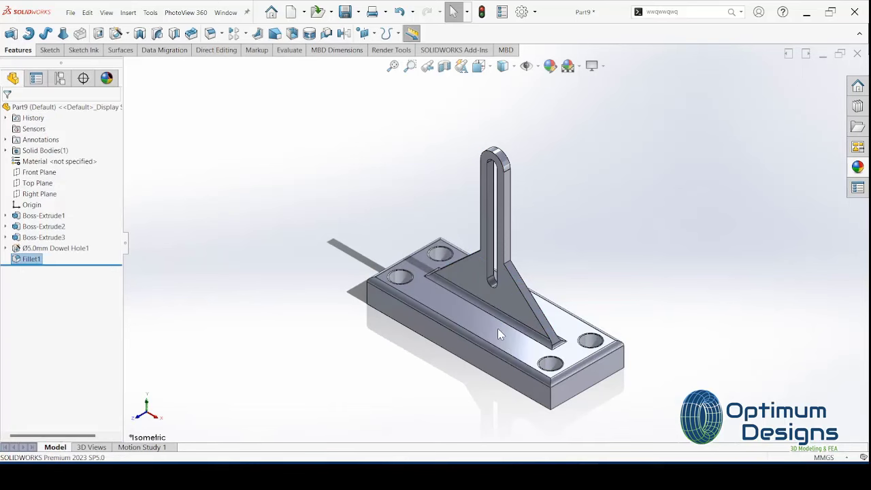
Hide the FeatureManager and zoom to fit the finished stand.
left_click(126, 245)
key("f")
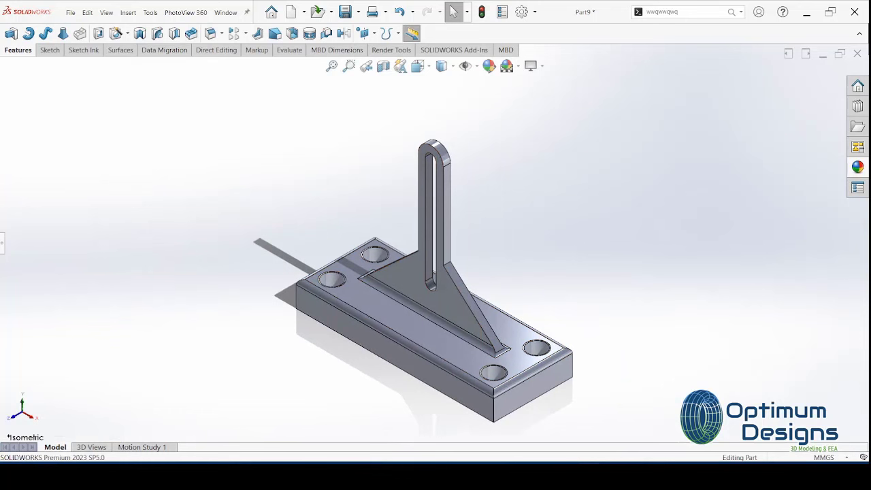
left_click(563, 443)
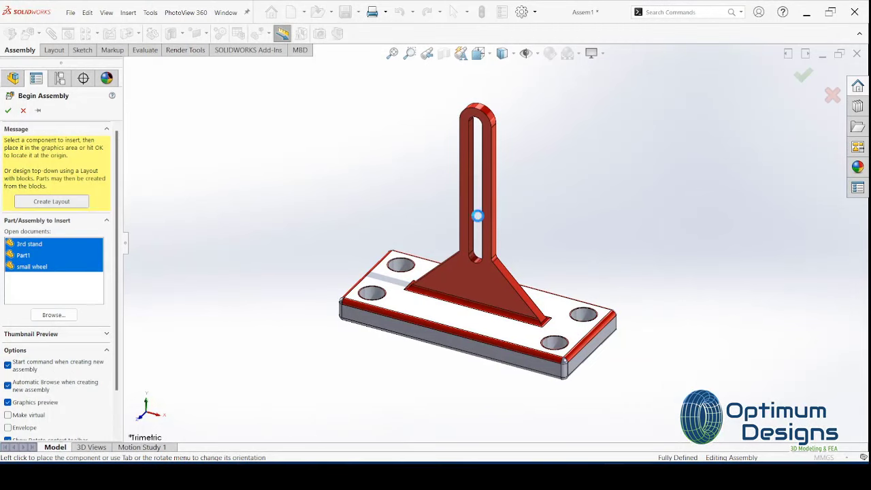
Place the 3rd stand, the spiral wheel and the small wheel gear into Assem1.
left_click(479, 221)
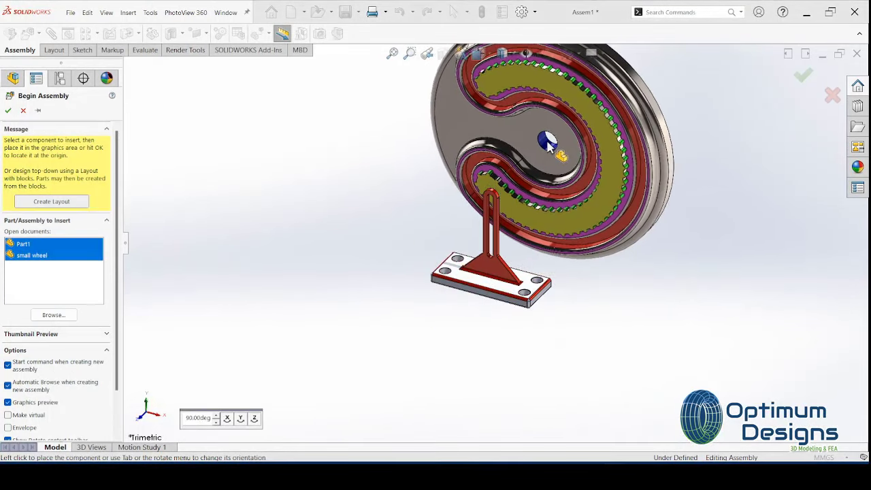
left_click(549, 145)
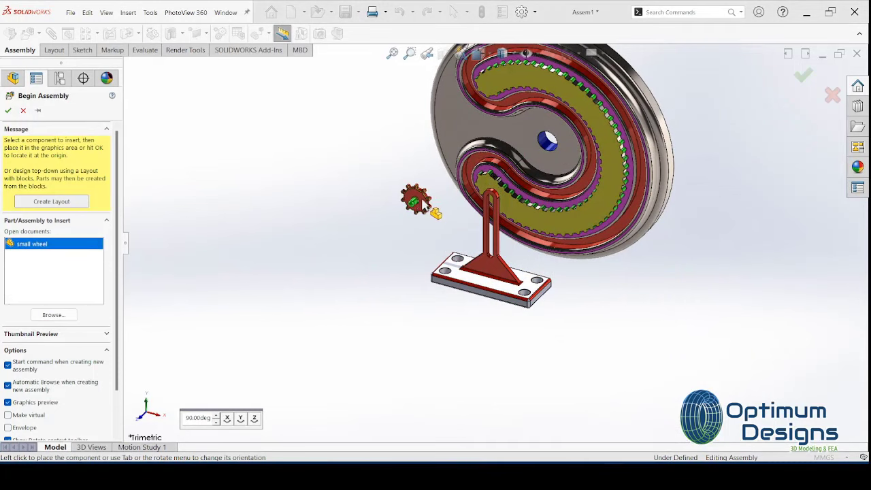
left_click(424, 203)
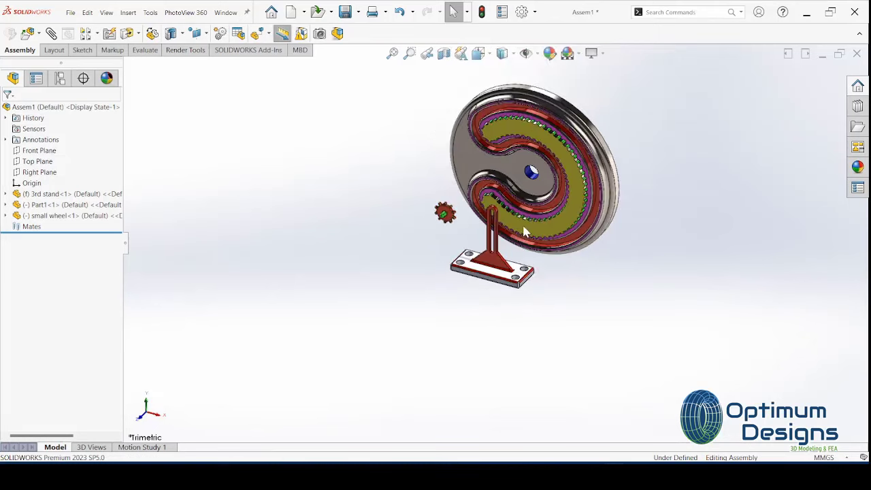
scroll(583, 174, "down", 3)
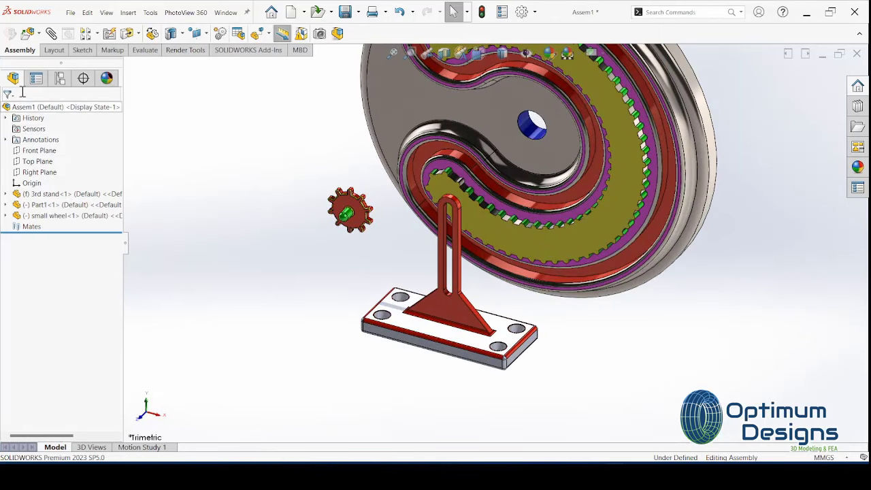
Mate the 3rd stand's Right Plane coincident with Part1's Right Plane.
left_click(43, 195)
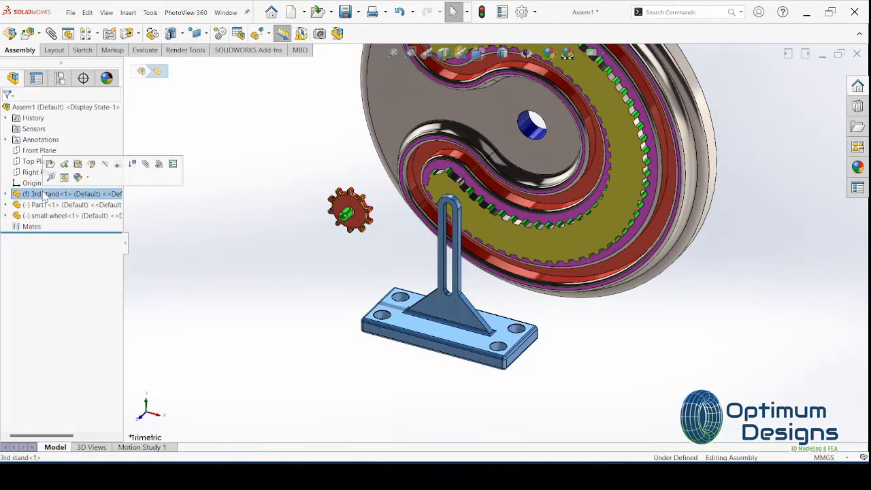
left_click(6, 195)
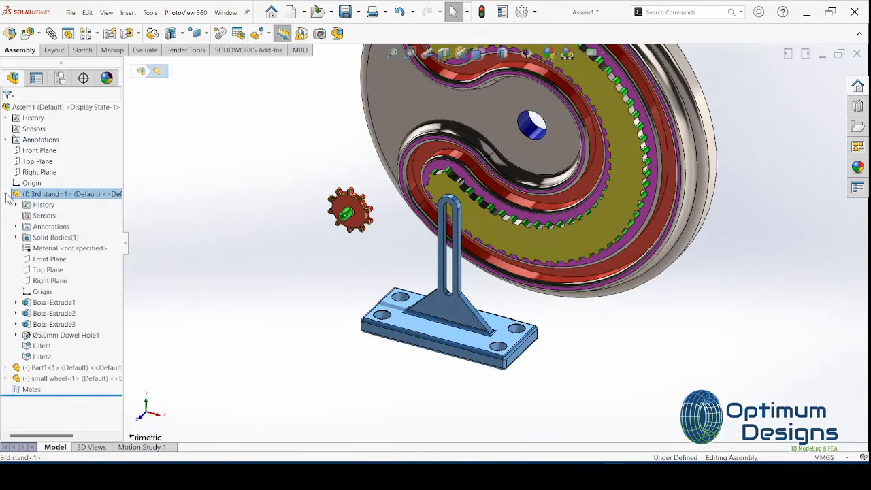
left_click(49, 280)
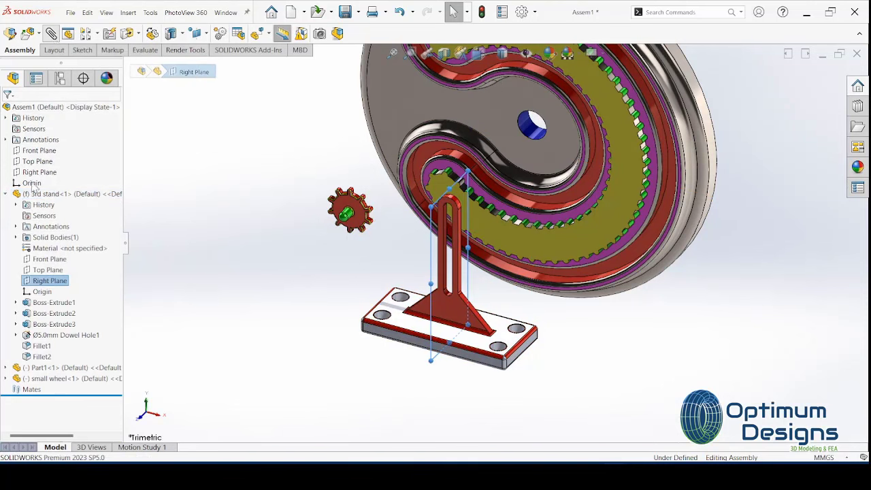
key("m")
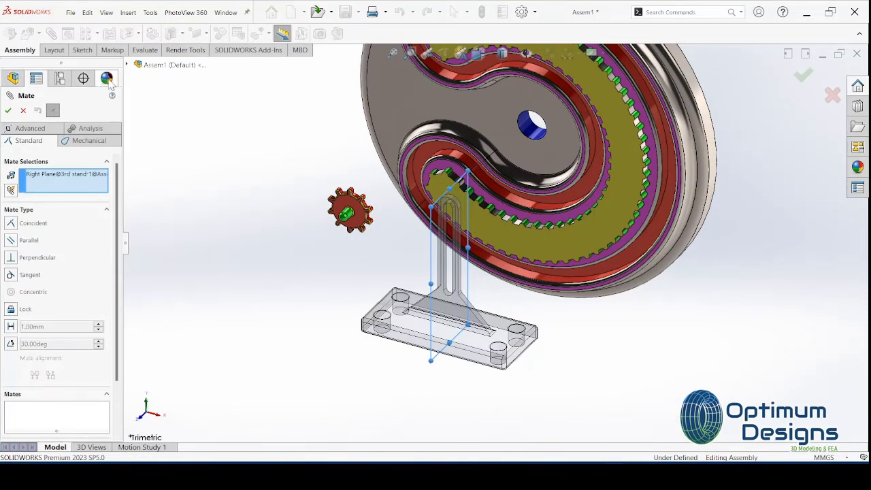
left_click(128, 65)
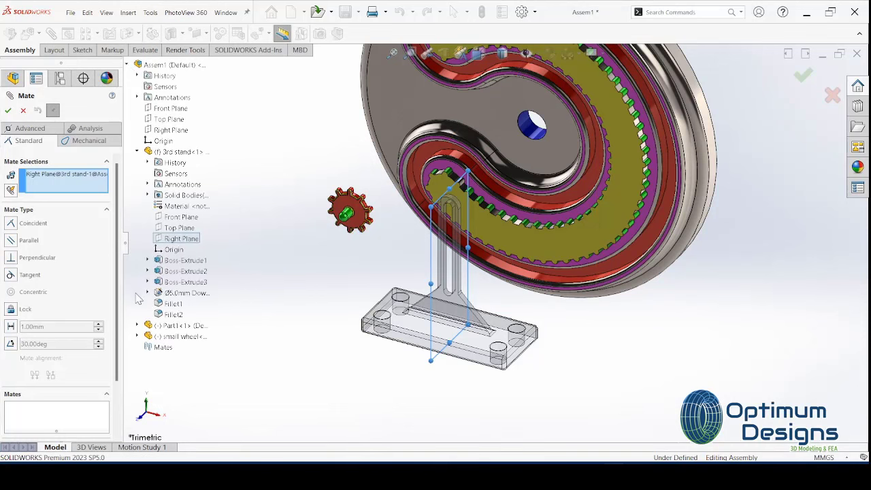
left_click(137, 326)
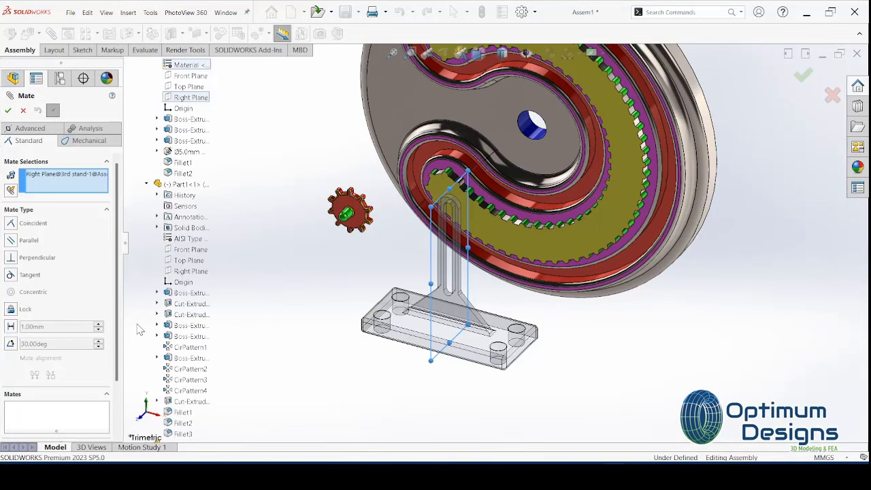
left_click(182, 271)
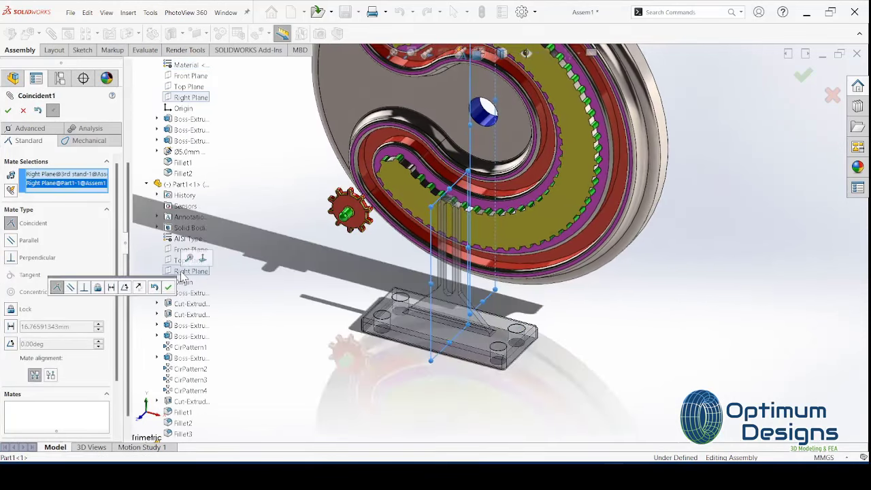
left_click(9, 111)
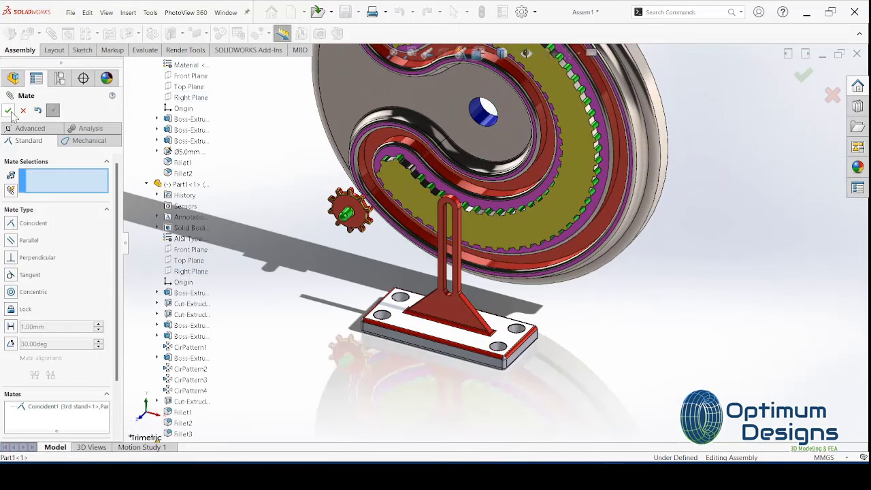
left_click(8, 111)
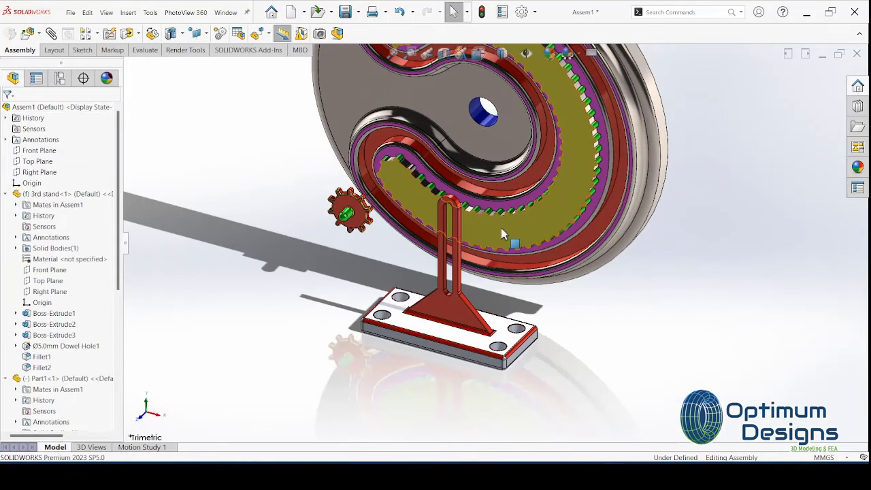
scroll(344, 204, "down", 5)
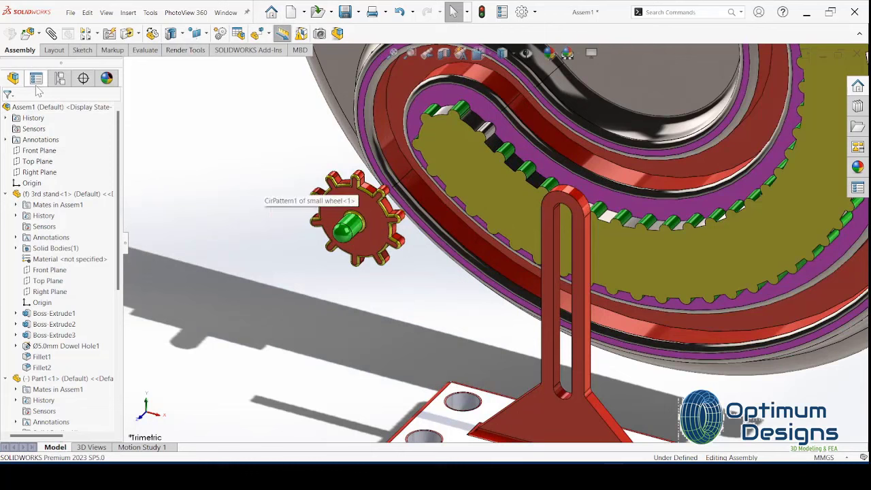
Add a Slot mechanical mate holding the small gear's pin in the stand's slot.
left_click(51, 33)
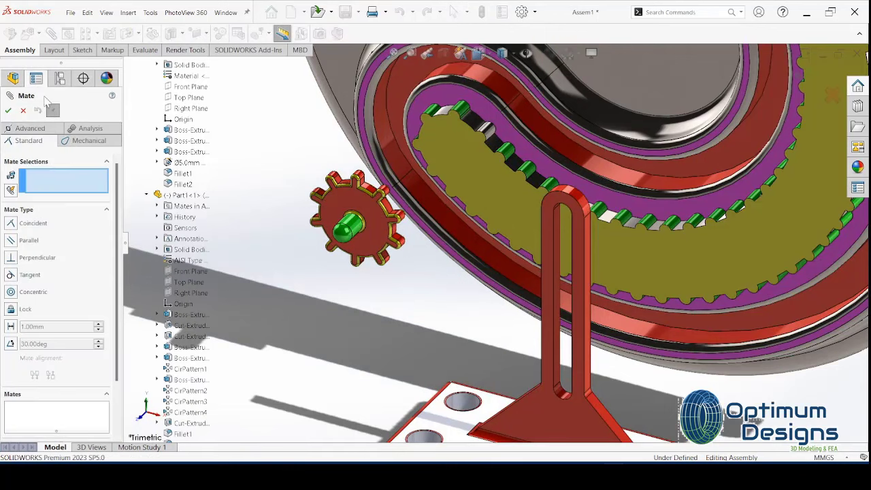
left_click(83, 142)
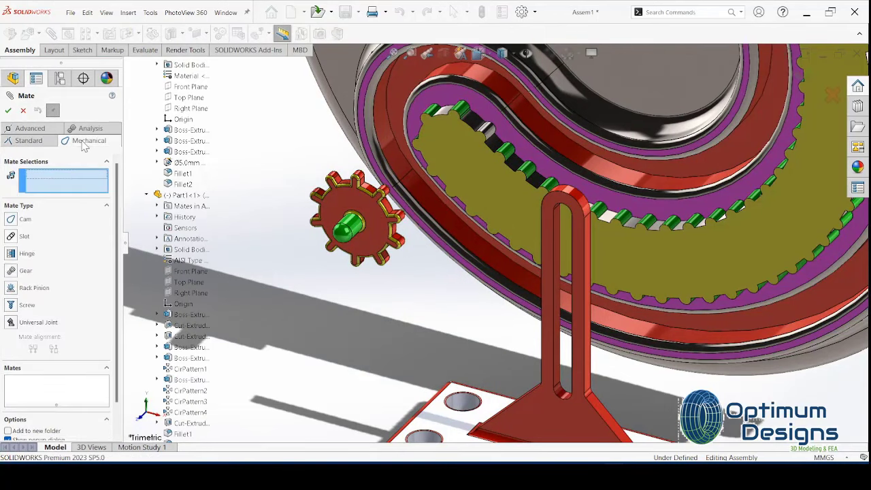
left_click(15, 237)
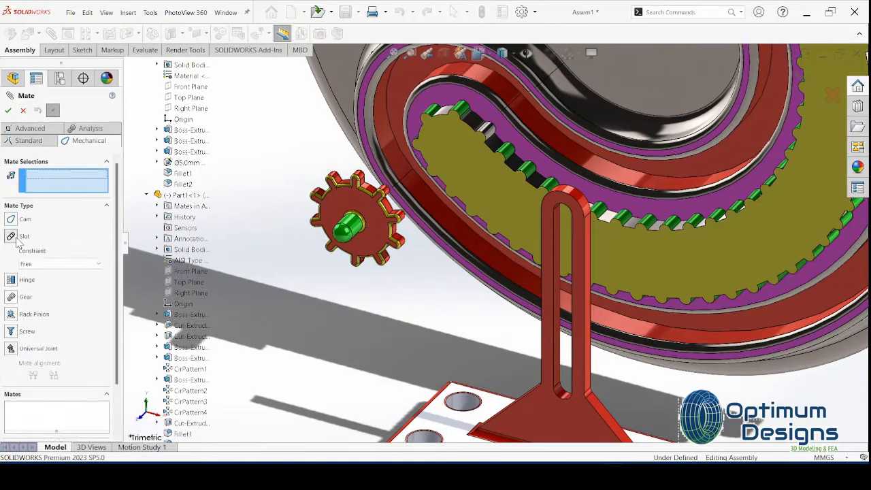
left_click(352, 231)
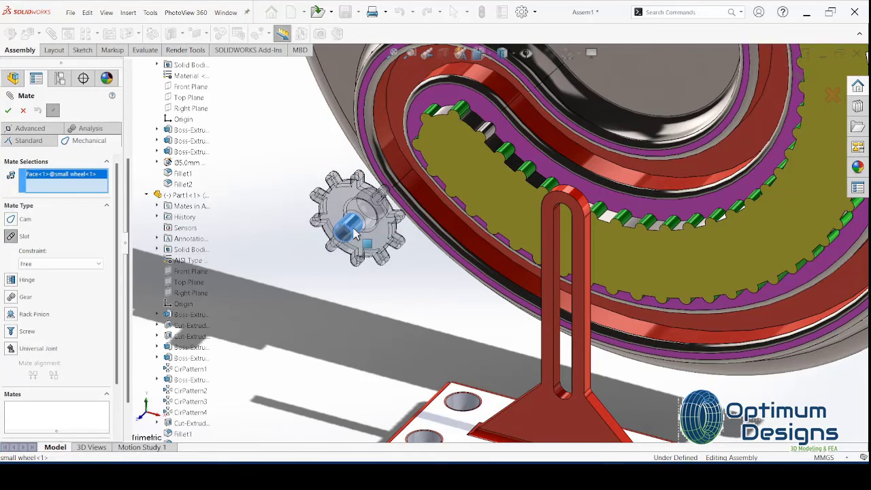
left_click(556, 381)
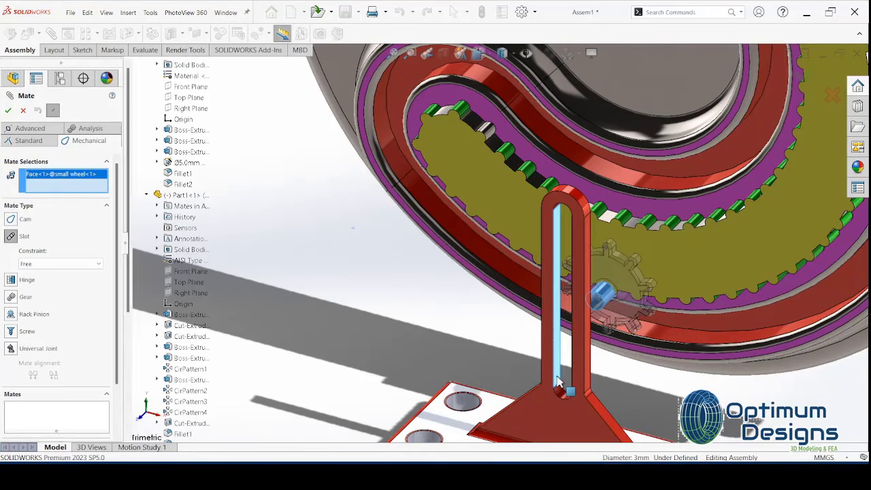
left_click(7, 110)
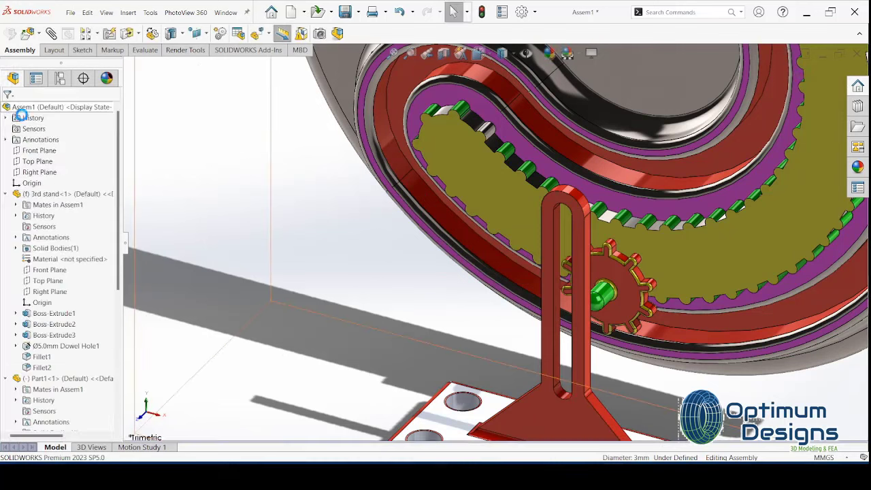
left_click(675, 280)
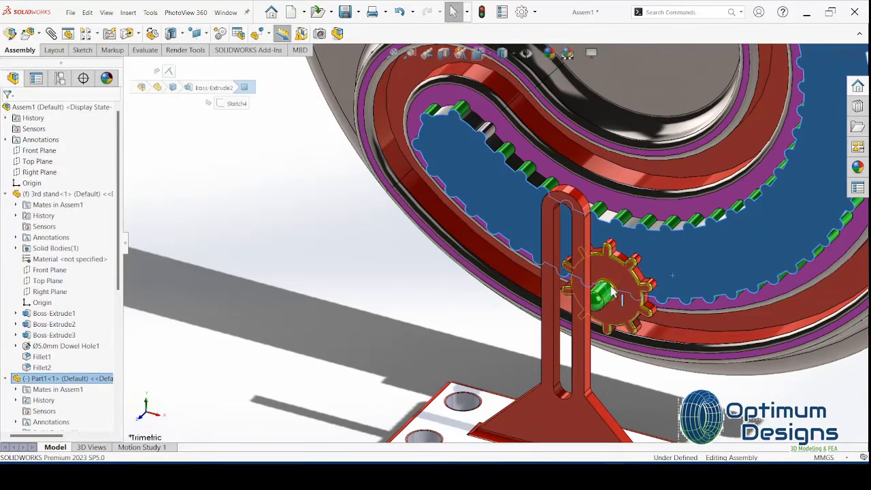
Mate the small gear's face coincident with the wheel's track face and slide the gear down the slot.
left_click(51, 34)
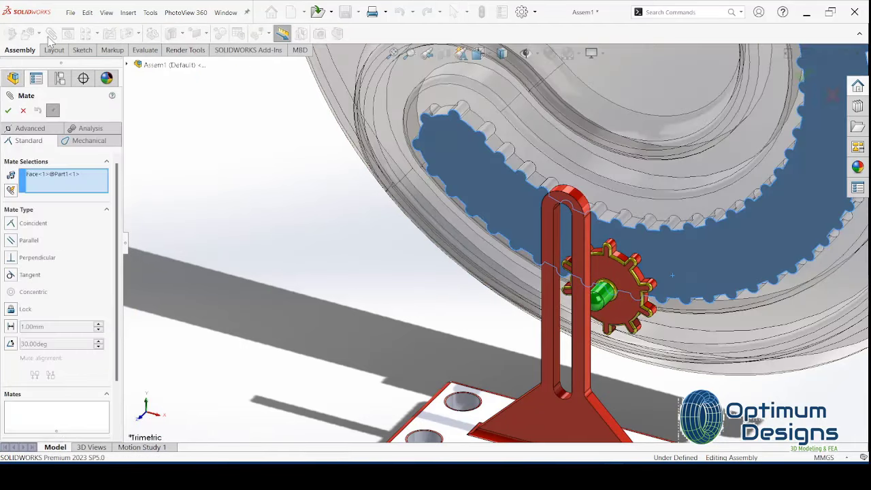
left_click(628, 314)
left_click(748, 325)
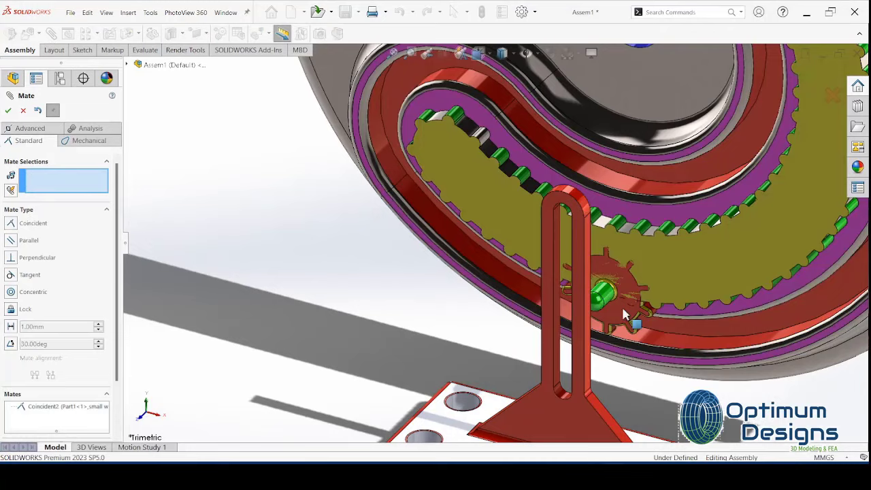
left_click(9, 111)
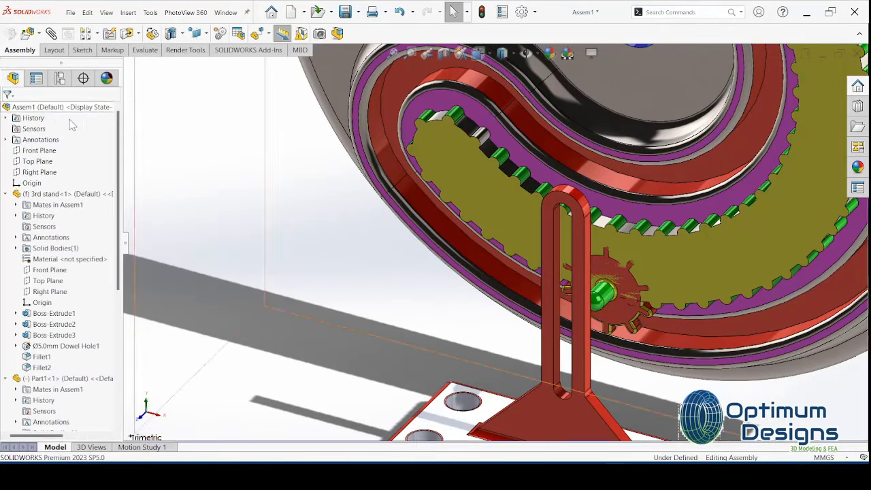
key("space")
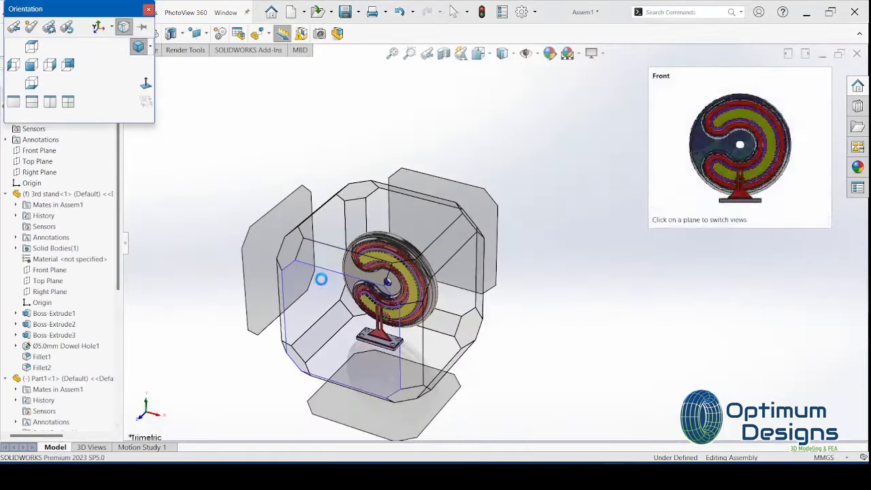
left_click(321, 279)
scroll(500, 342, "down", 3)
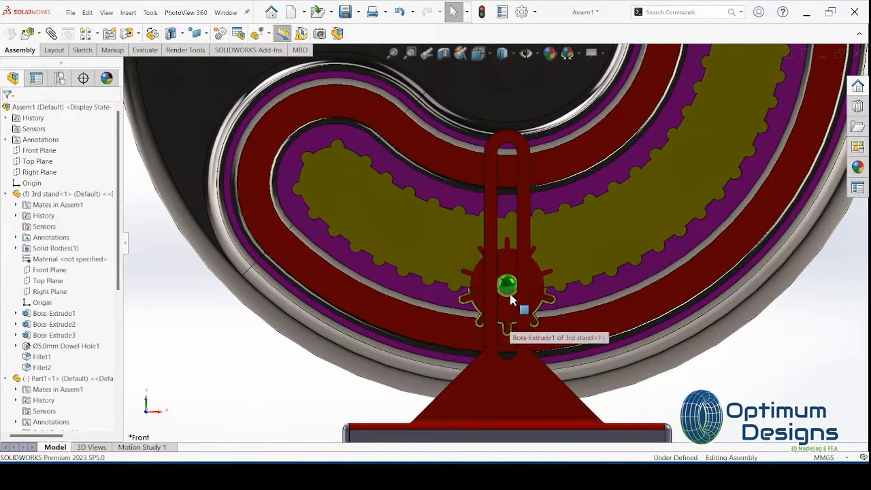
left_click_drag(509, 303, 512, 362)
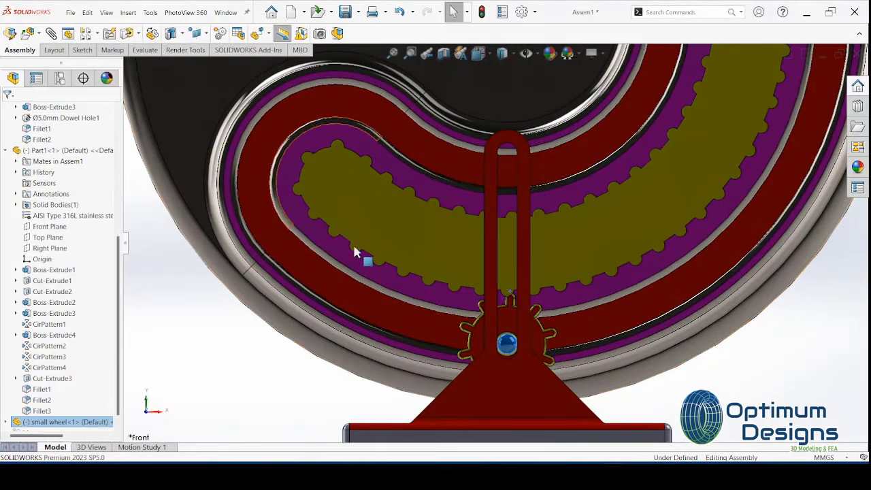
Check the assembly from isometric, right and corner views.
key("space")
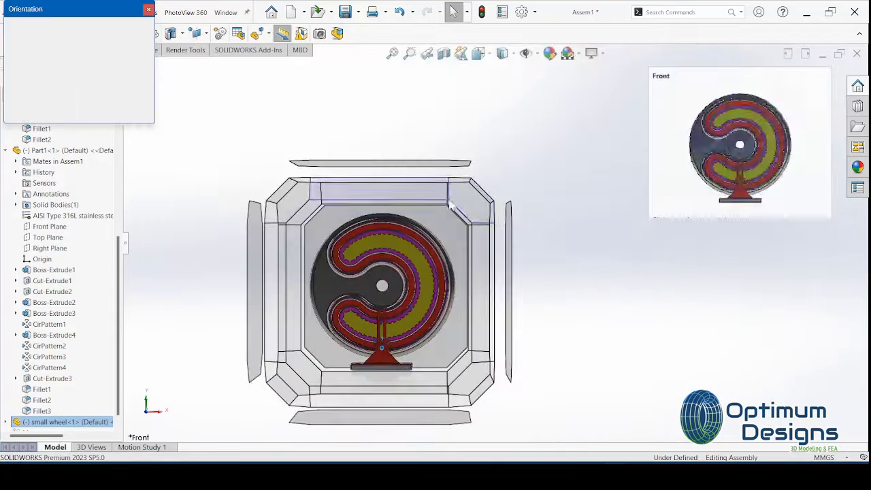
key("Escape")
key("ctrl+7")
key("space")
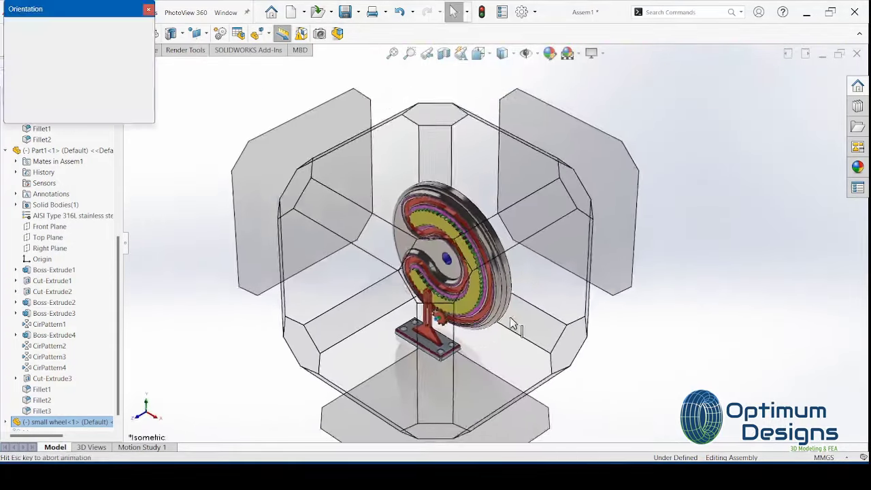
left_click(468, 310)
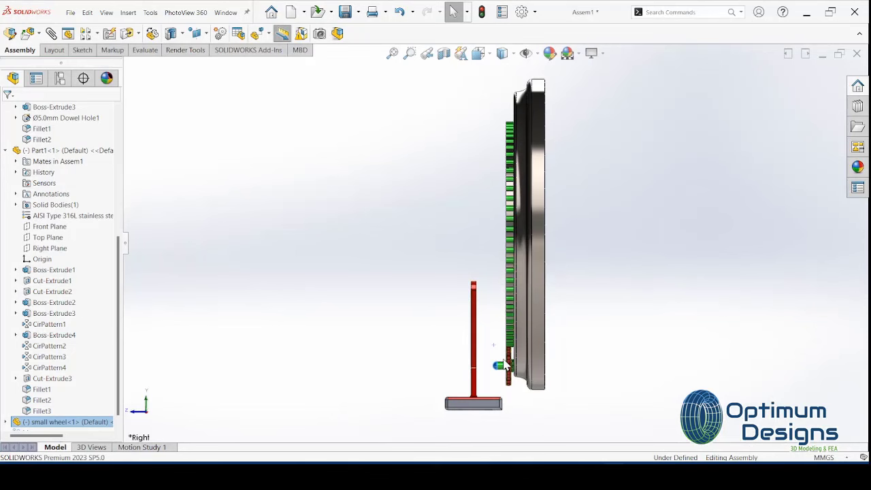
key("space")
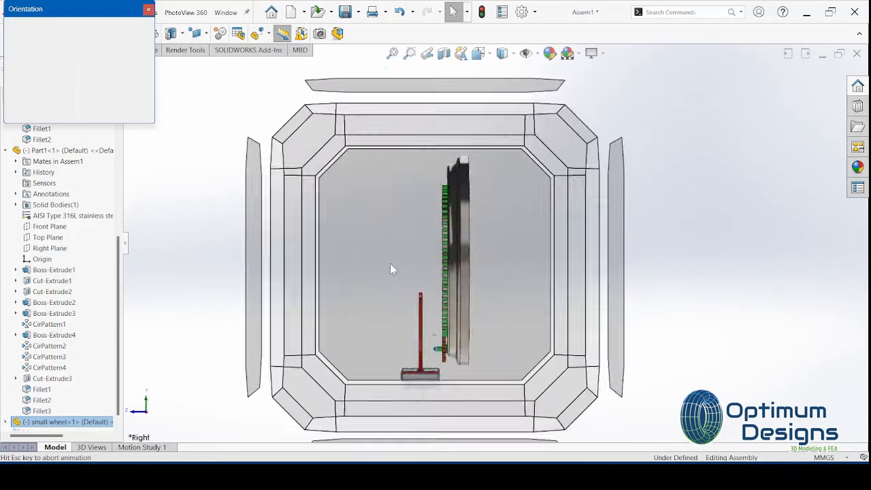
left_click(464, 195)
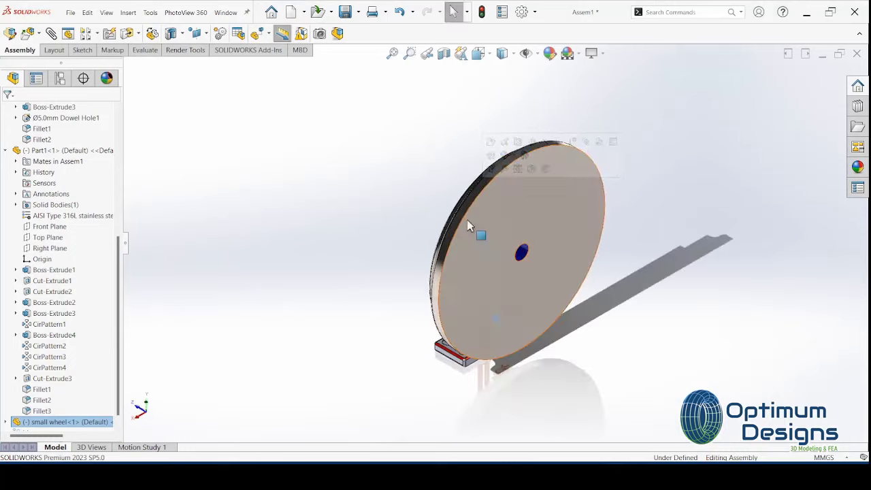
key("space")
left_click(289, 243)
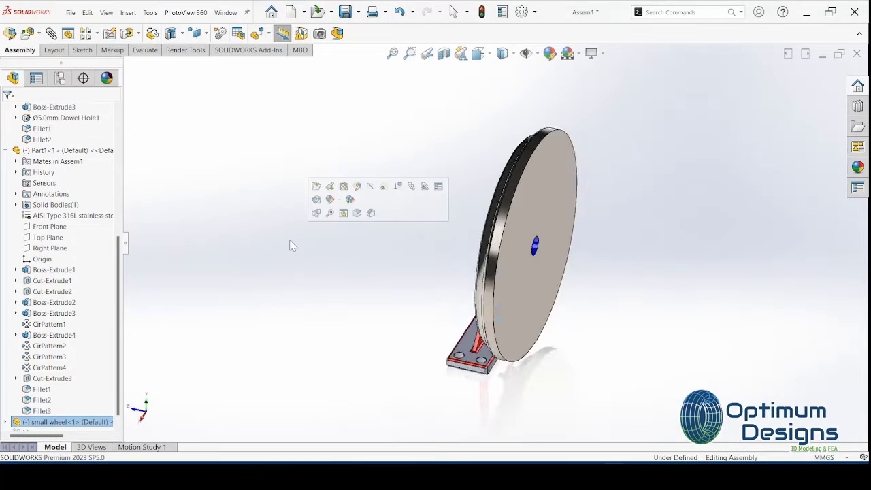
left_click(529, 307)
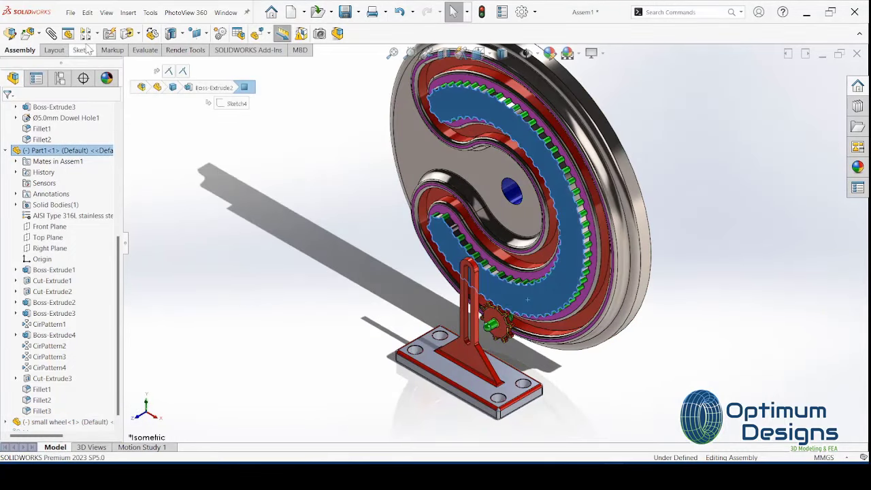
Add a 0.25 mm distance mate between Part1's track face and the stand's face.
left_click(53, 35)
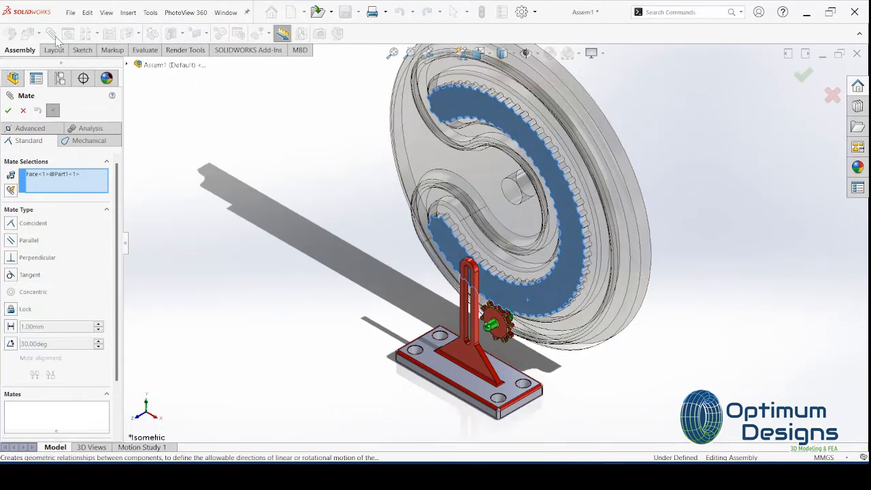
left_click(11, 327)
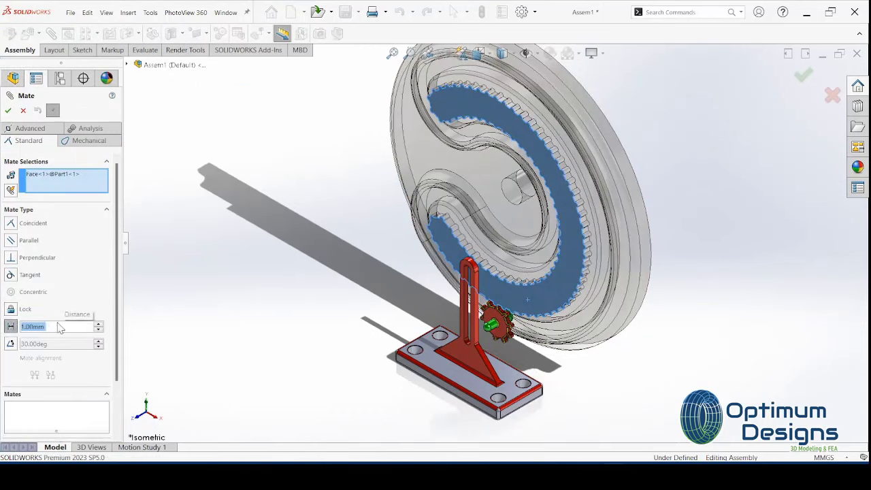
type("0.25")
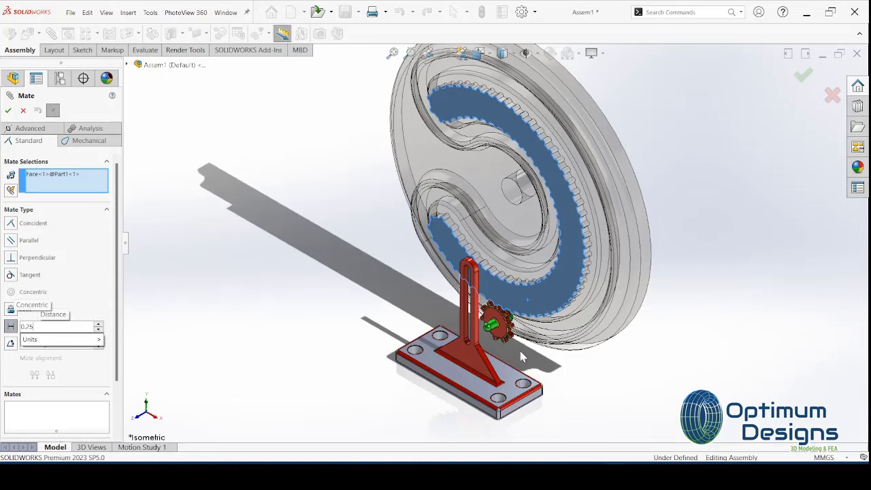
scroll(520, 357, "down", 5)
scroll(455, 338, "up", 2)
left_click(396, 333)
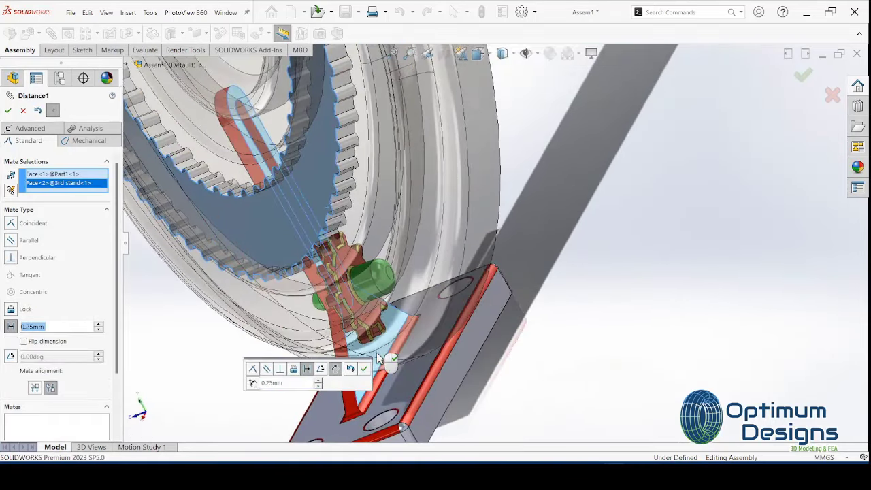
left_click(364, 368)
Review the mated assembly in right and isometric views, then close the Mate manager.
key("space")
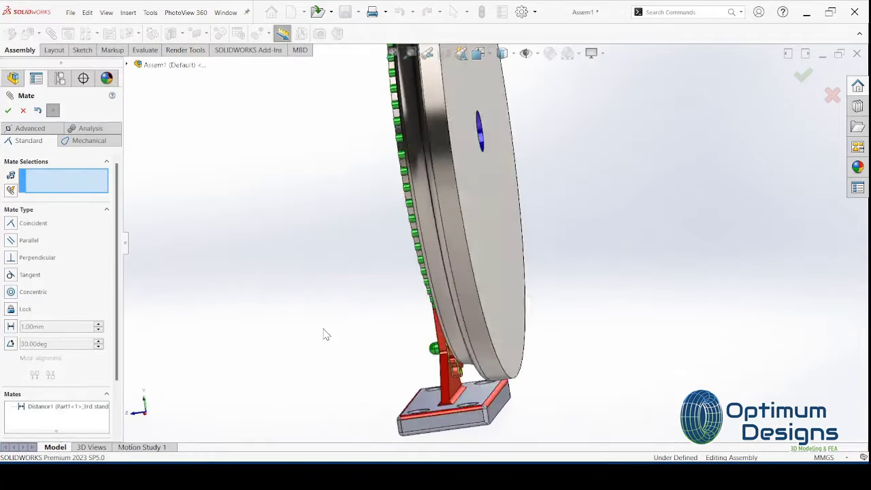
scroll(527, 366, "down", 2)
scroll(449, 334, "down", 2)
scroll(436, 297, "down", 2)
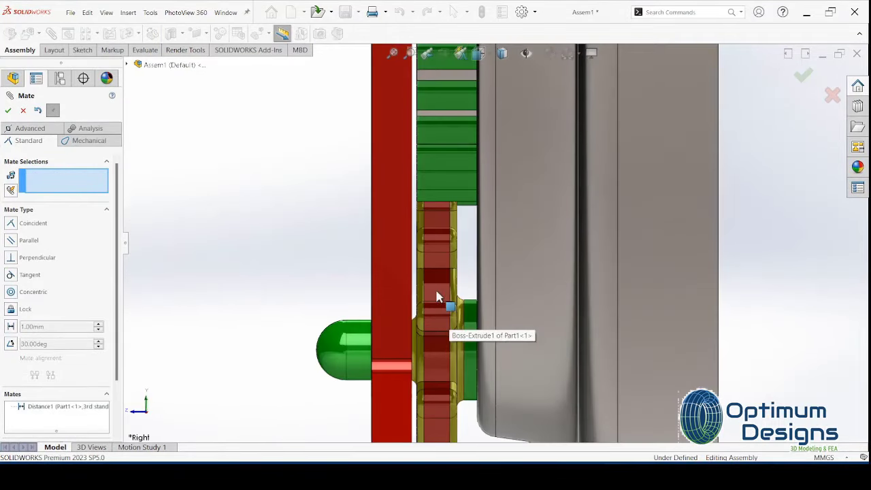
key("space")
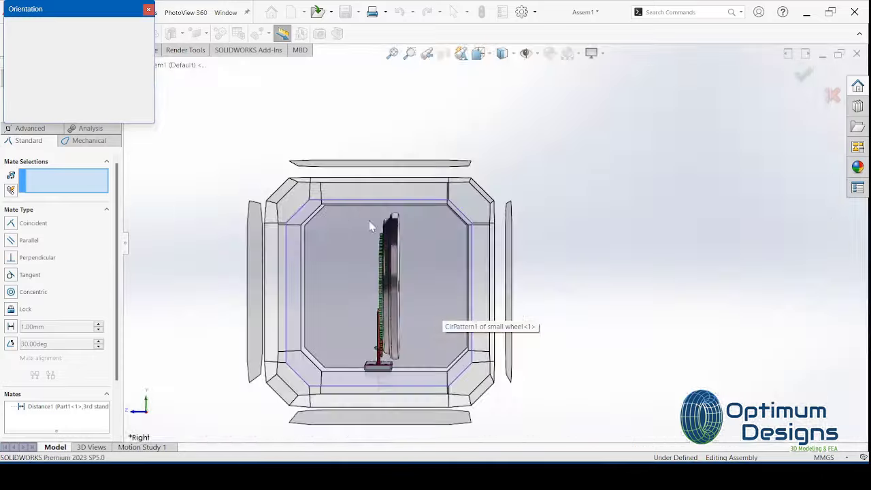
left_click(295, 206)
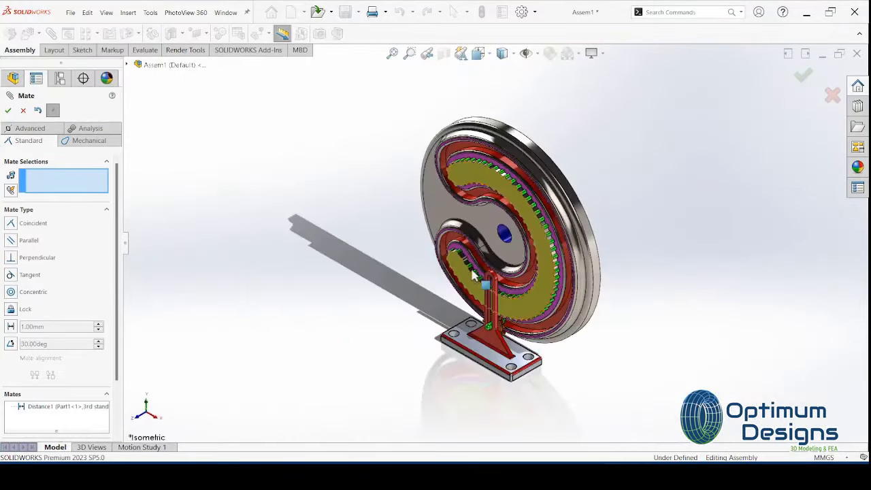
scroll(601, 352, "down", 2)
scroll(601, 351, "down", 2)
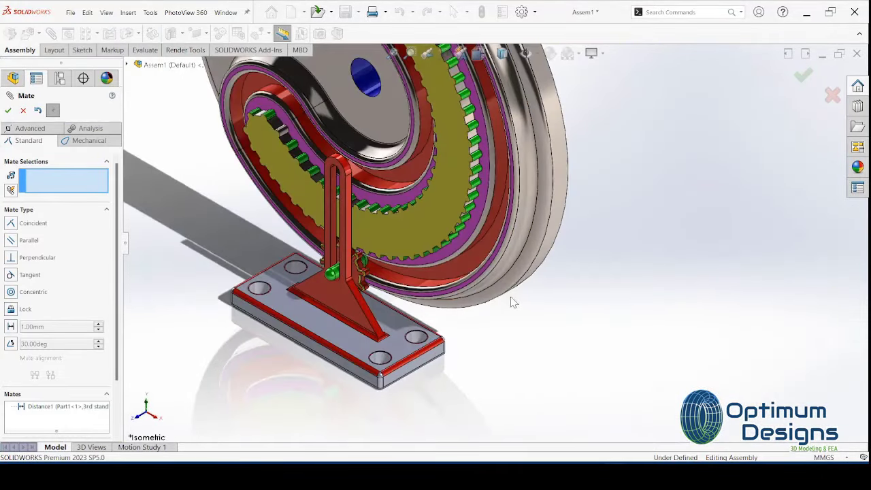
left_click(11, 111)
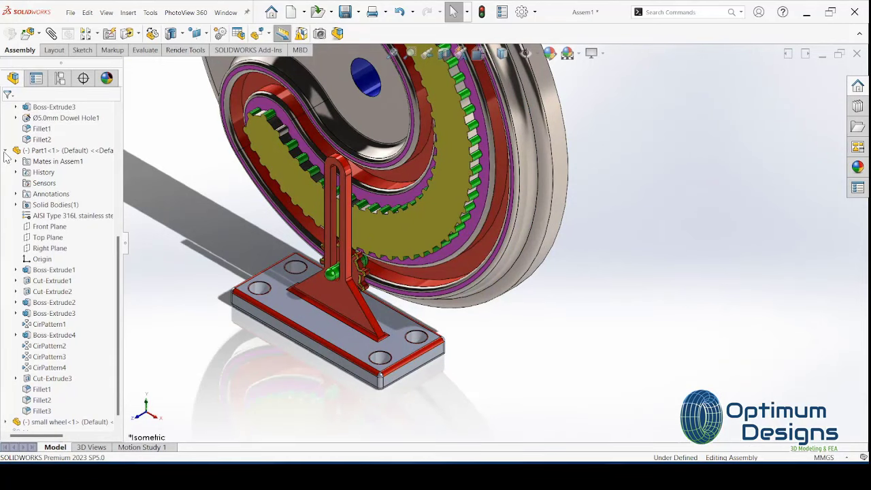
Save the assembly as Assem1.SLDASM and begin editing the 3rd stand in context.
left_click(5, 150)
left_click(6, 194)
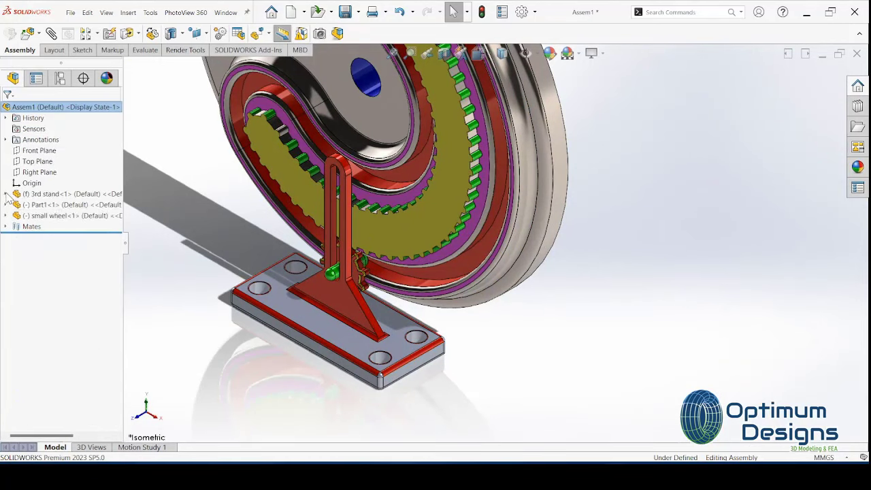
left_click(38, 194)
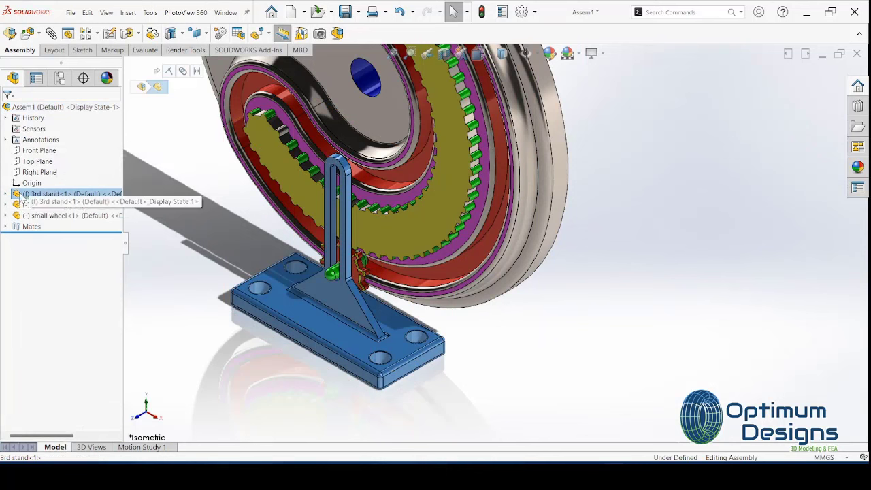
right_click(38, 195)
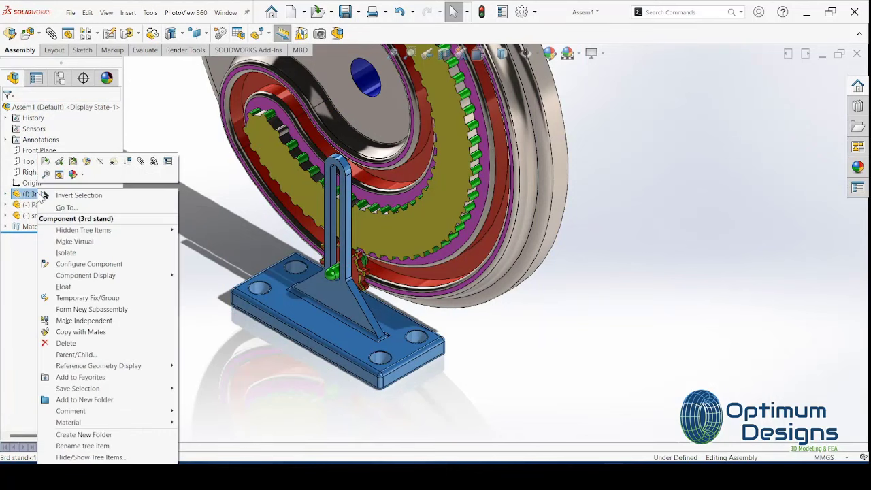
left_click(87, 163)
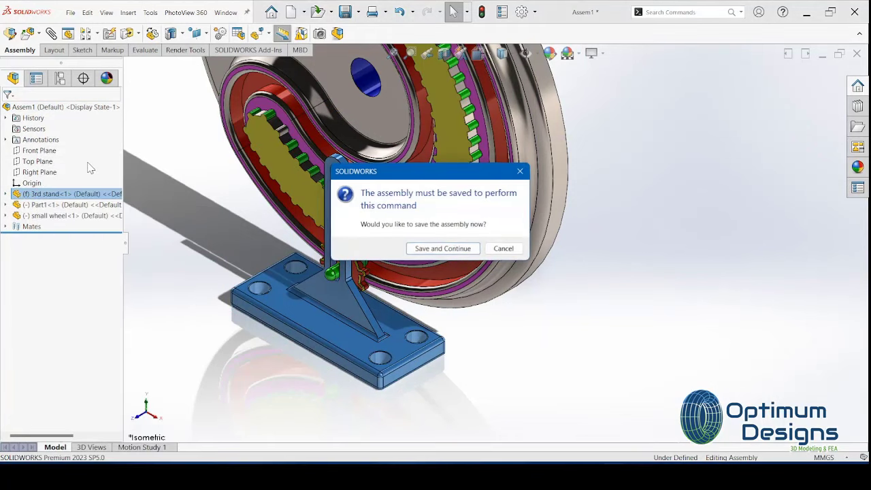
left_click(435, 248)
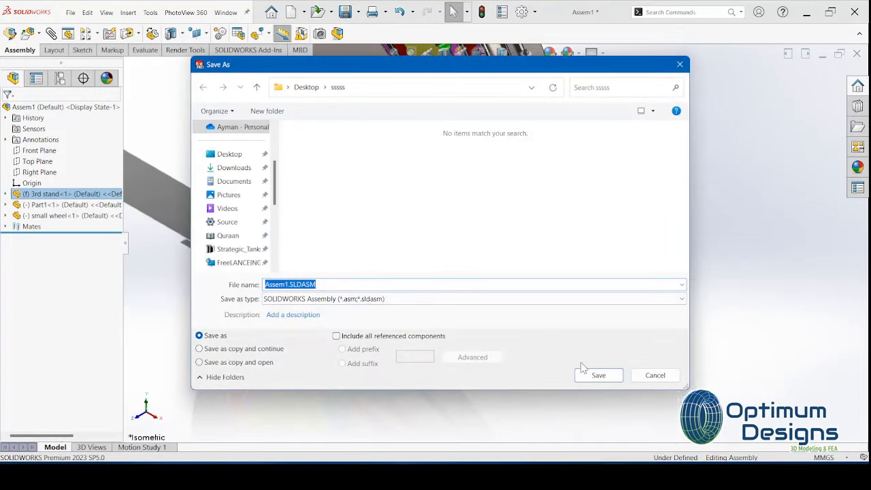
left_click(595, 378)
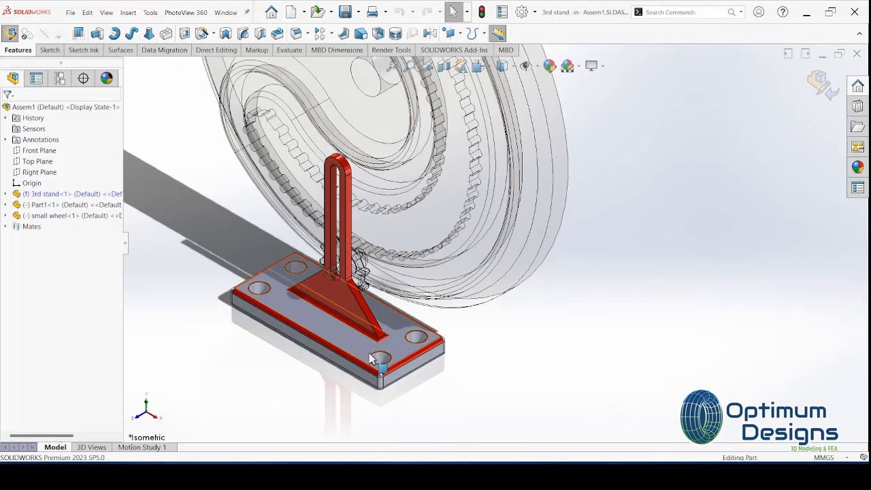
Start a new sketch on the 3rd stand's Right Plane.
left_click(5, 194)
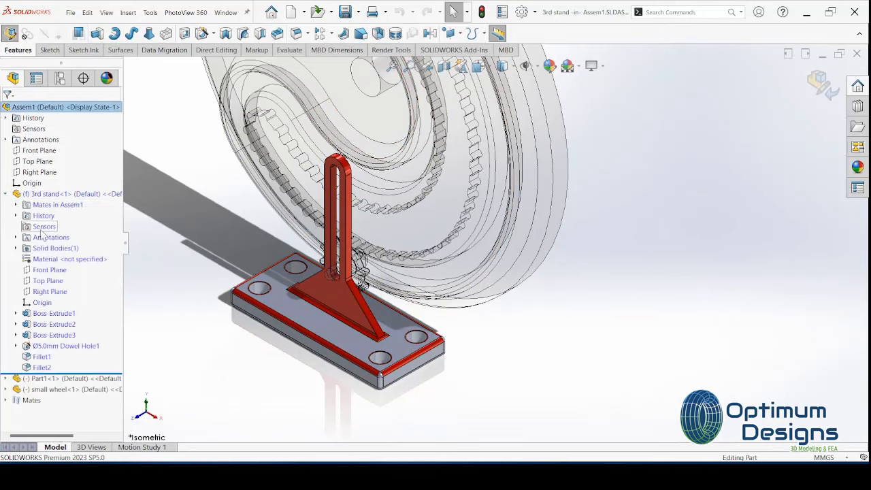
left_click(49, 291)
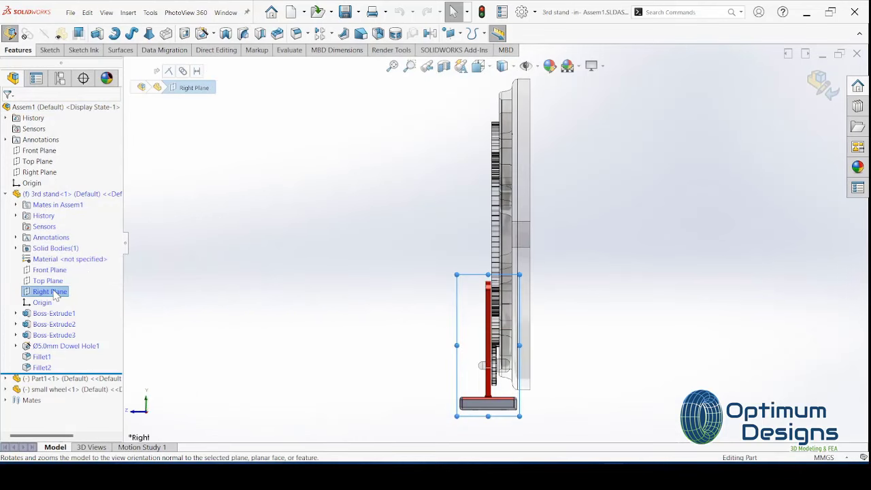
right_click(55, 294)
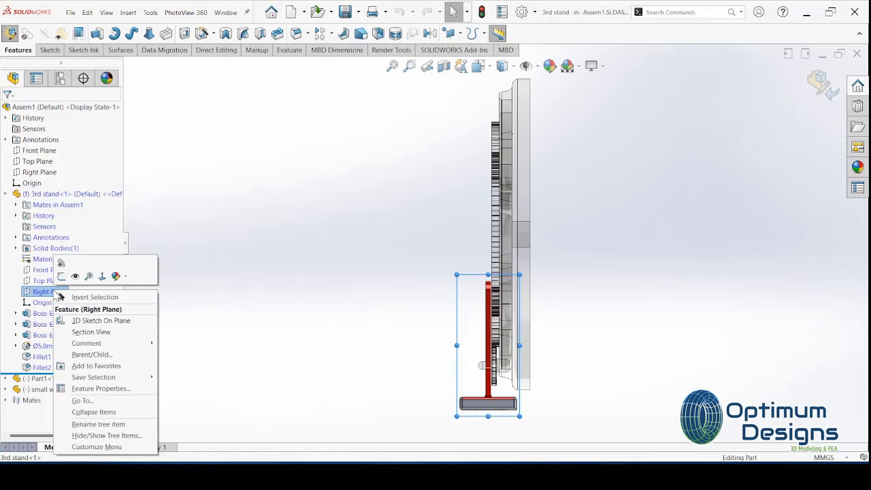
left_click(66, 279)
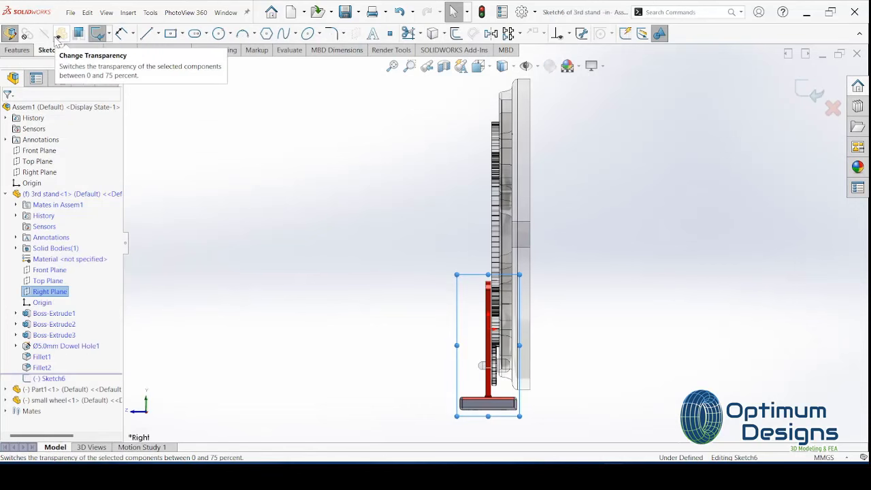
Draw two horizontal lines extending right from the base's top and bottom corners.
left_click(158, 34)
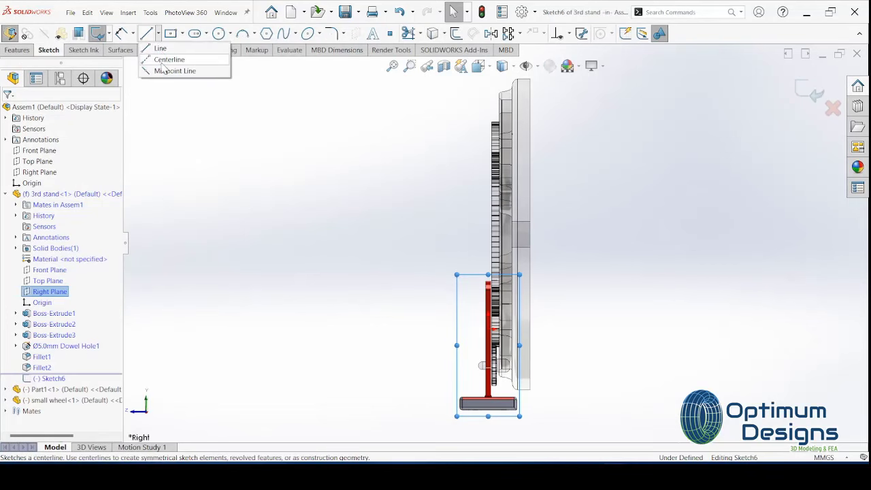
left_click(161, 48)
scroll(518, 401, "down", 3)
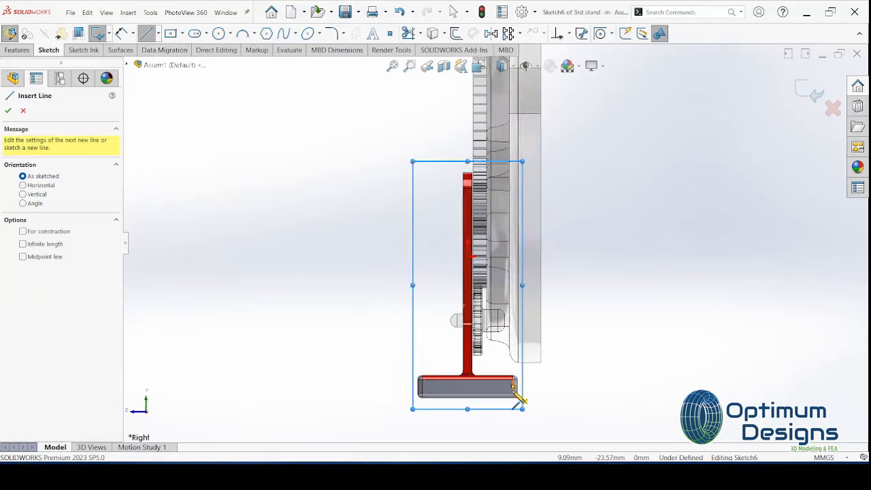
scroll(544, 408, "down", 3)
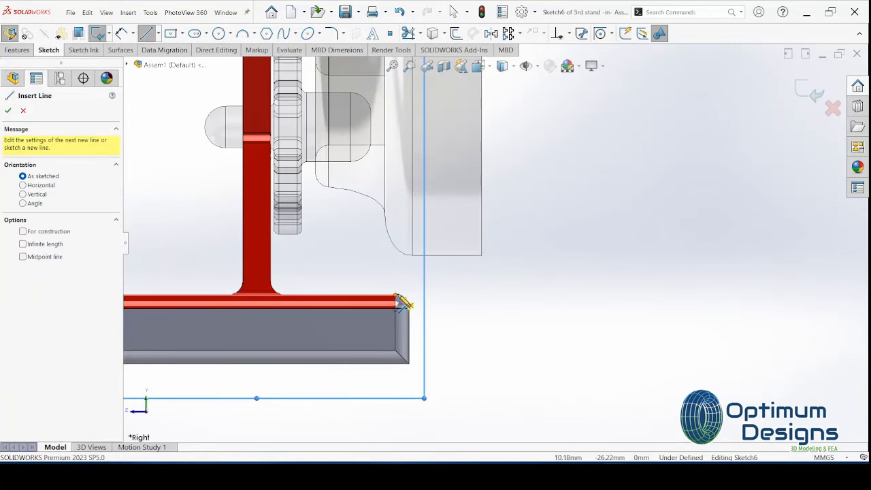
left_click(397, 298)
left_click(623, 294)
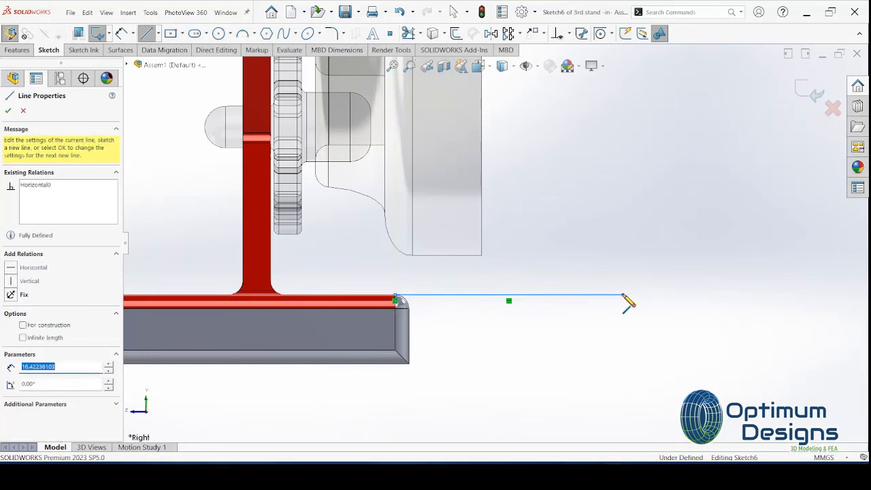
key("Escape")
left_click(146, 33)
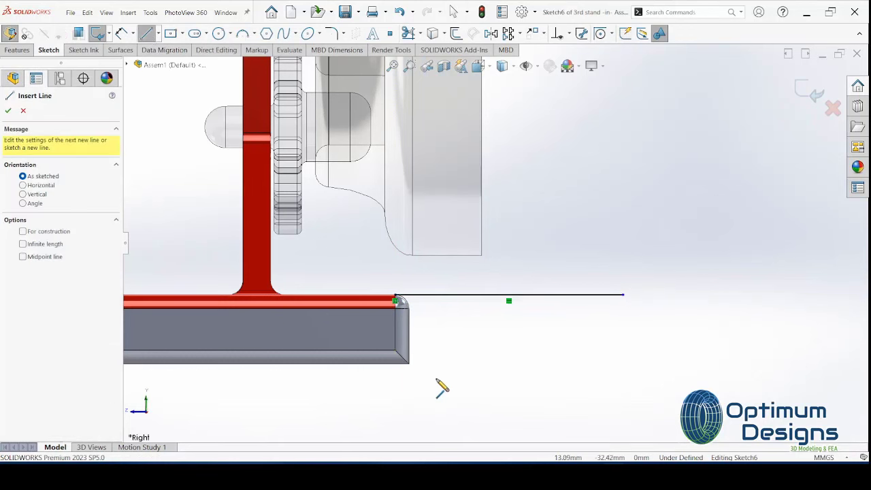
left_click(408, 365)
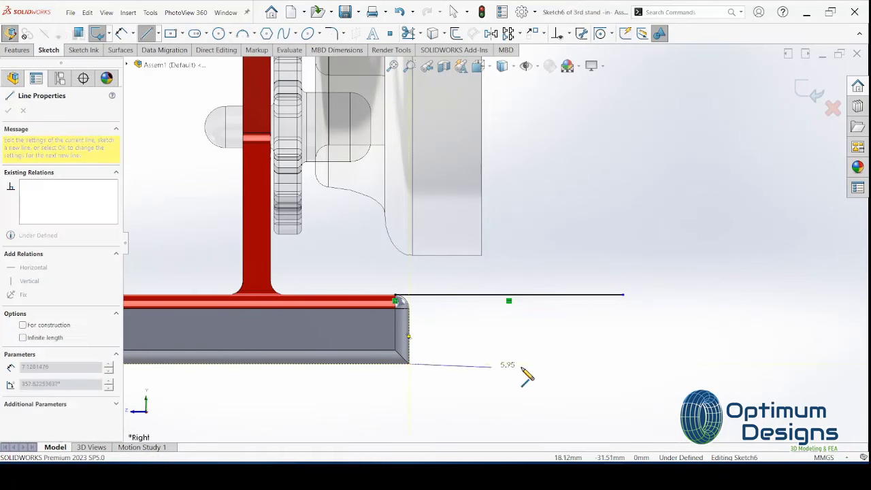
left_click(691, 365)
key("Escape")
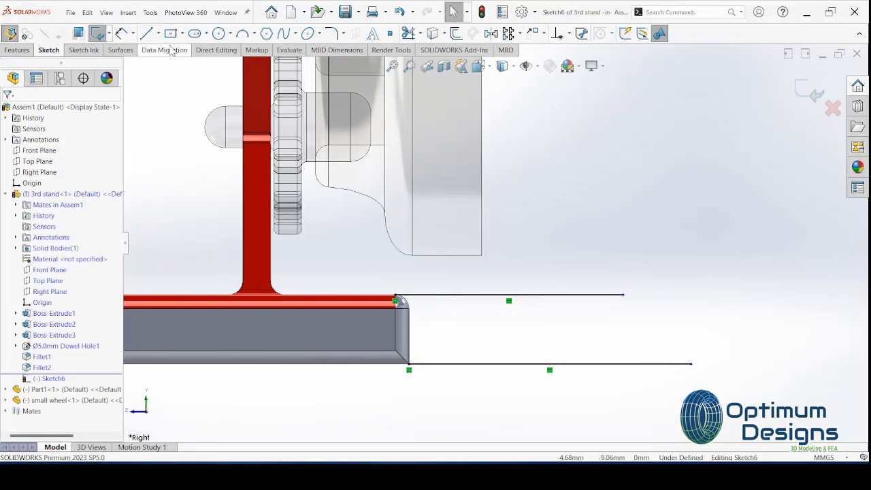
Draw a vertical centerline from the wheel's lower edge corner down below the base.
left_click(158, 33)
left_click(163, 59)
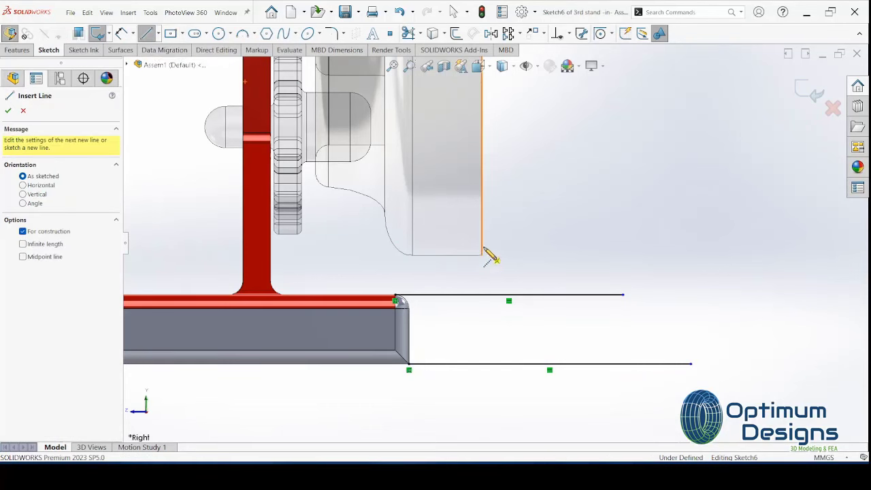
left_click(482, 255)
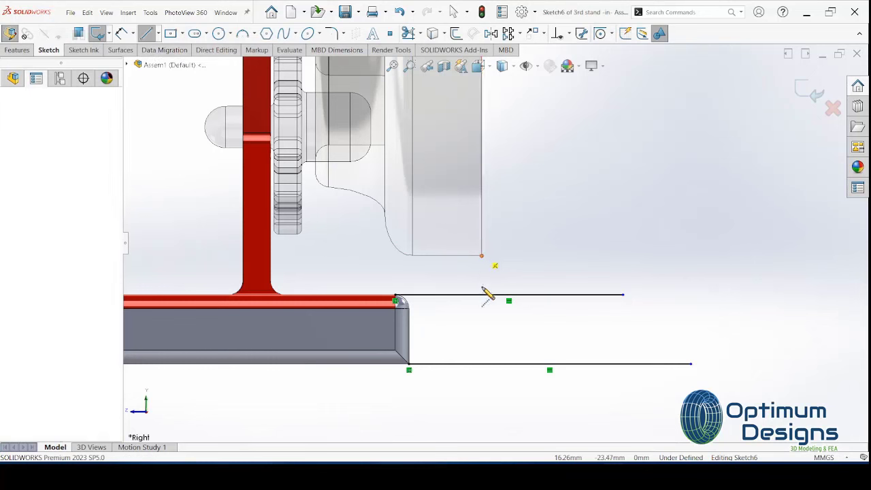
left_click(482, 408)
key("Escape")
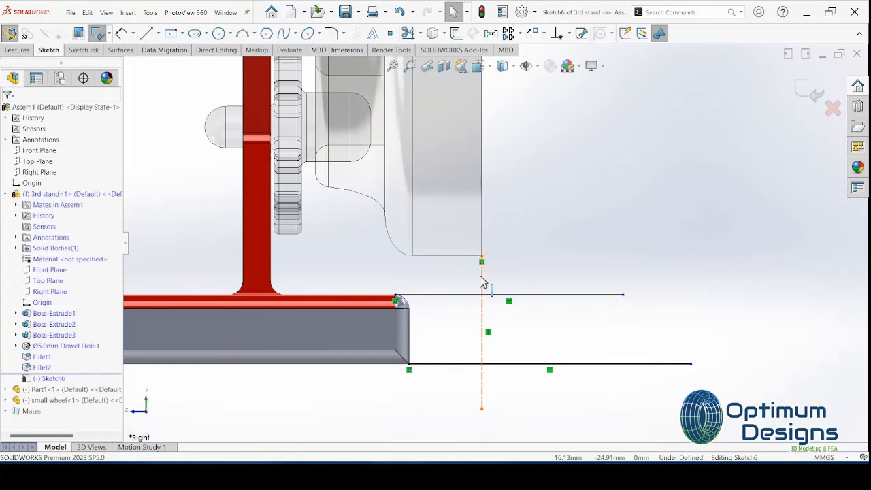
left_click(481, 275)
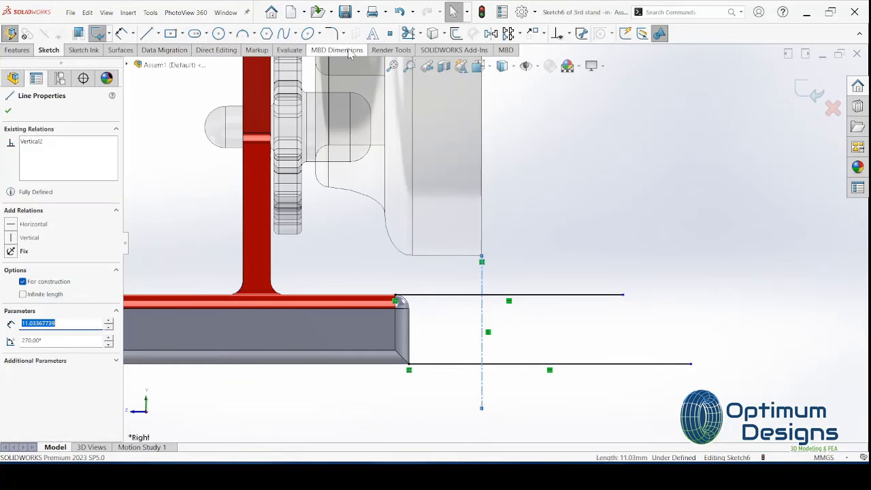
Offset the vertical centerline 0.20 mm to the other side using Reverse, keeping the new line's original length.
left_click(456, 33)
type("0.2")
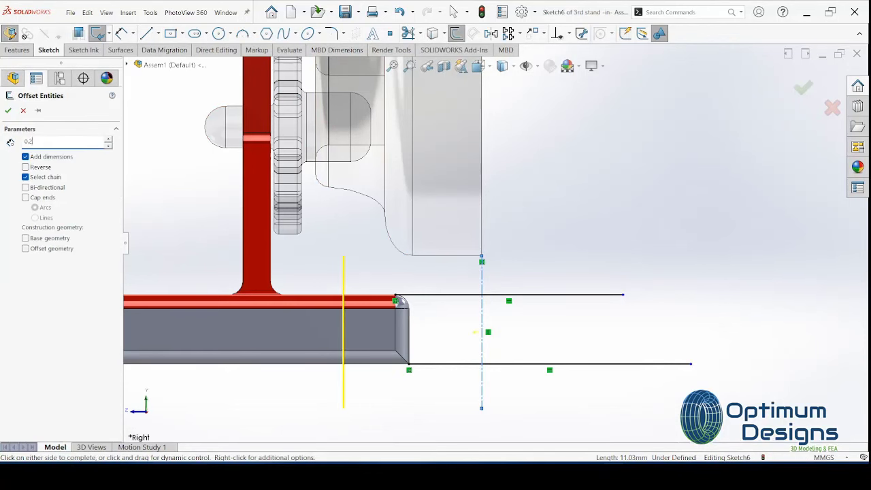
key("Return")
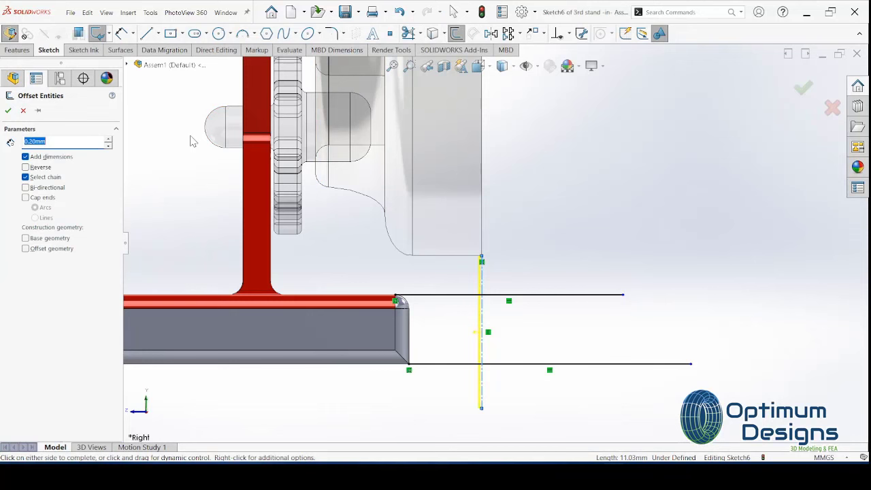
left_click(26, 167)
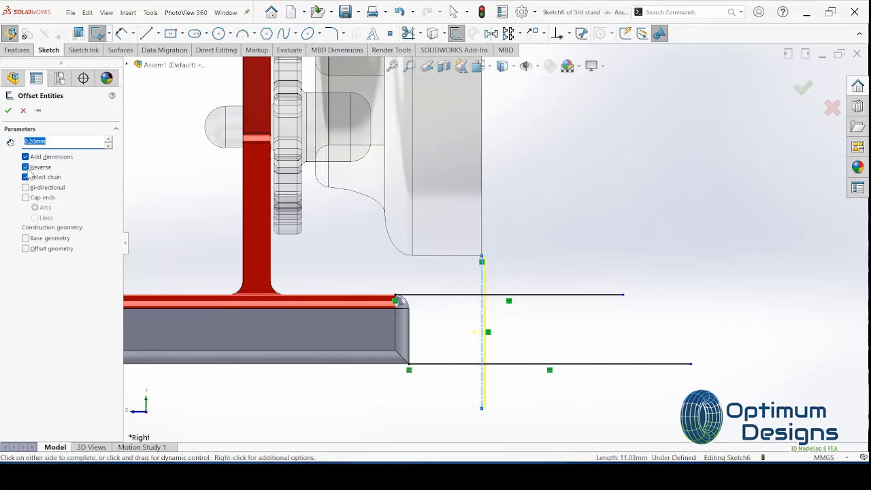
left_click(8, 110)
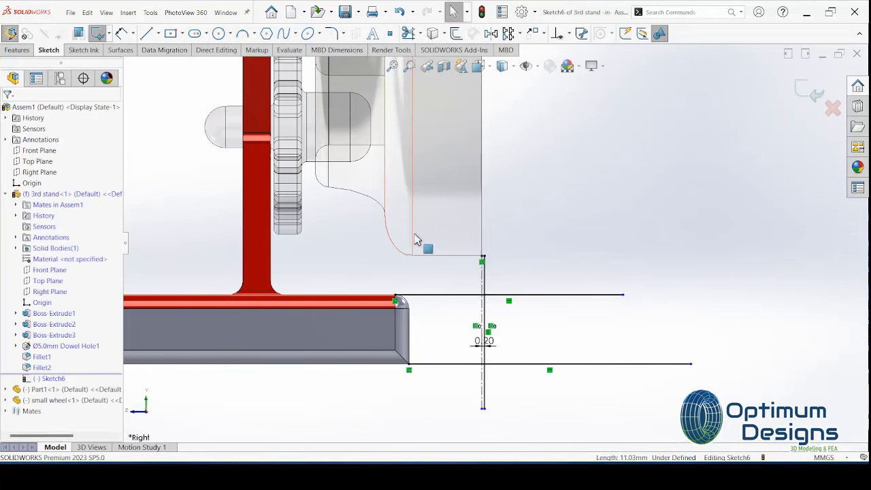
left_click(487, 323)
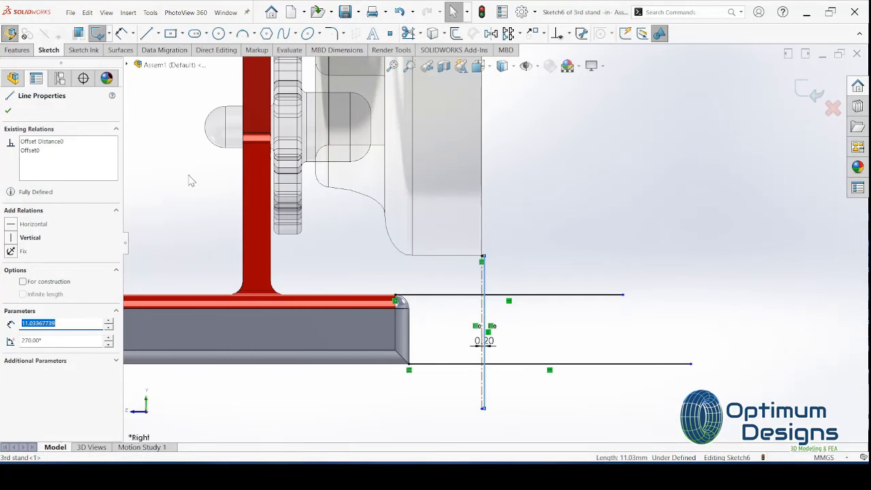
left_click(109, 323)
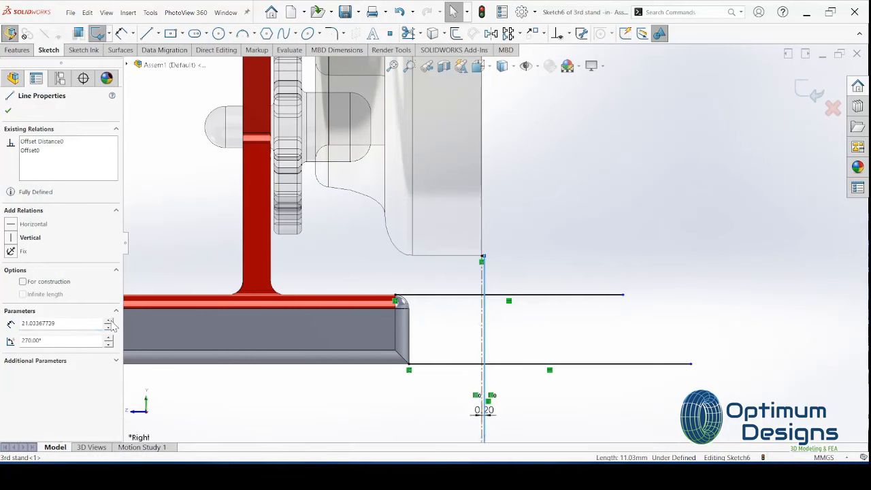
left_click(111, 328)
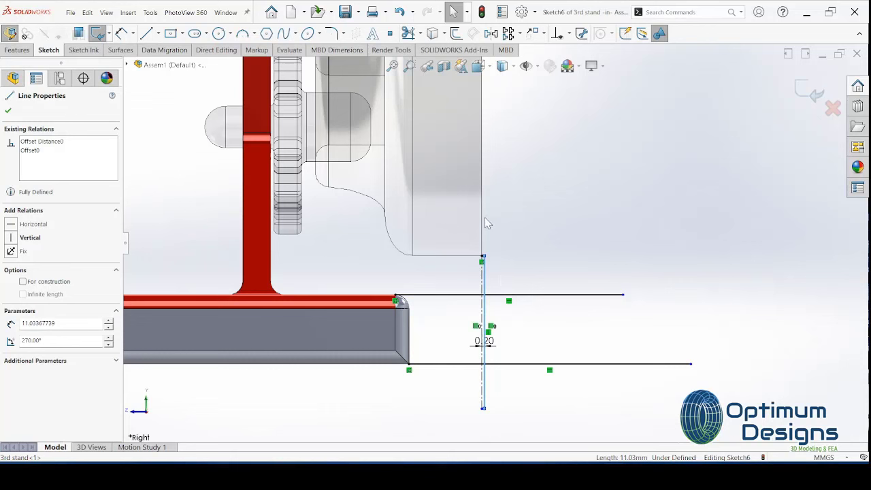
Offset the sketch line 0.20 mm and delete the conflicting offset dimension.
key("Escape")
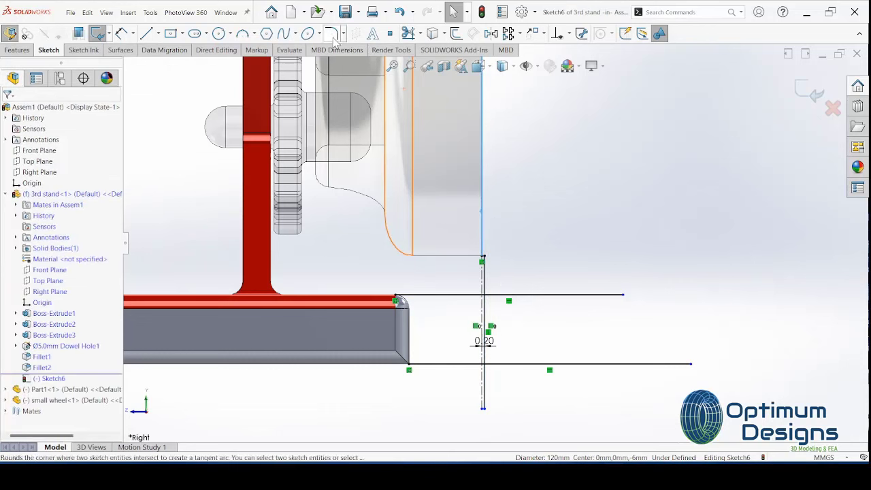
left_click(455, 34)
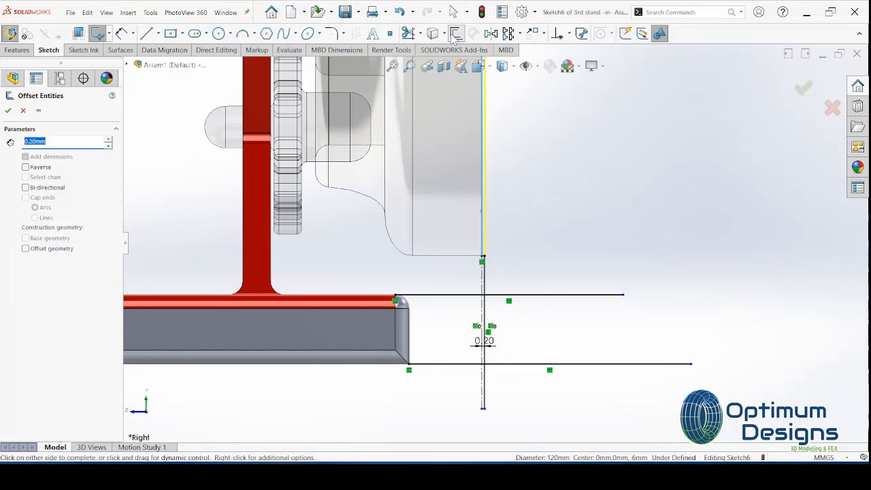
left_click(7, 113)
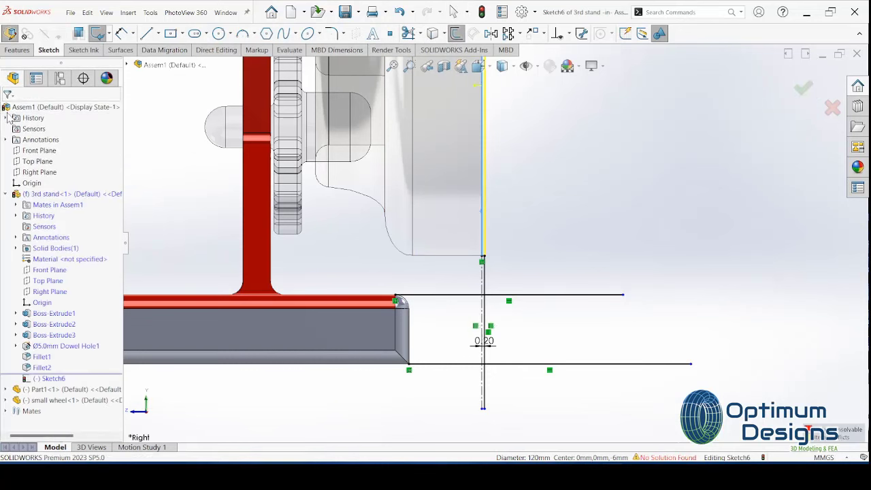
left_click(484, 340)
key("Delete")
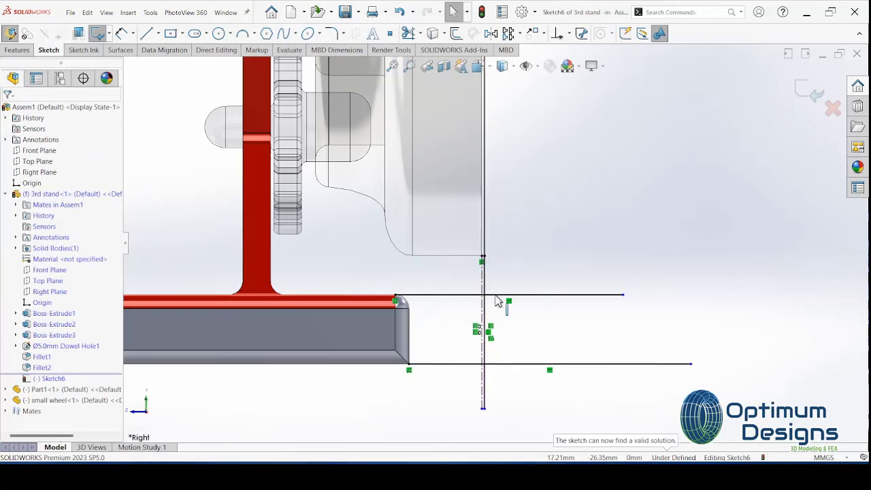
Delete the short vertical line and extend the vertical line down to the base line.
scroll(500, 301, "down", 5)
left_click(461, 239)
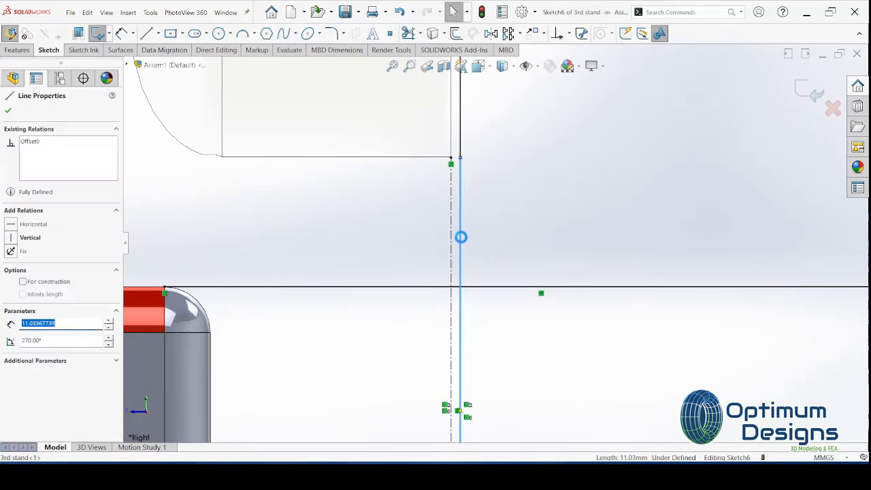
key("Delete")
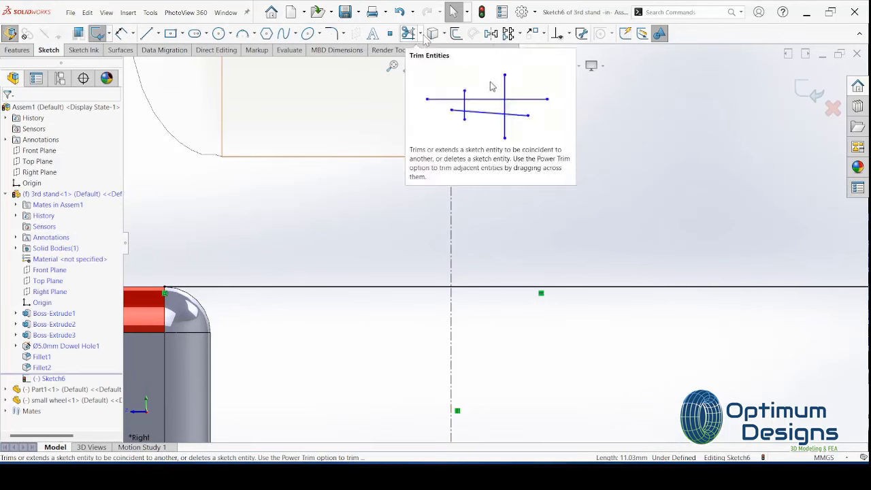
left_click(419, 33)
left_click(437, 59)
left_click(461, 140)
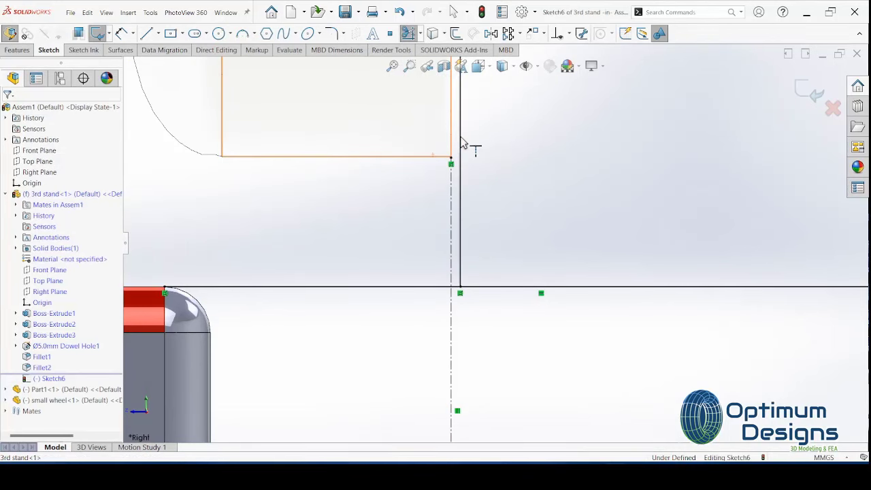
left_click(464, 171)
scroll(503, 218, "down", 5)
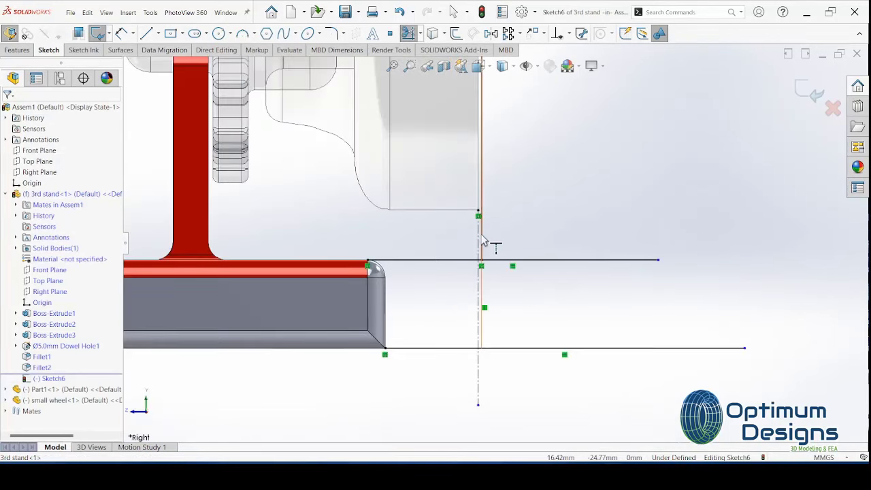
key("Escape")
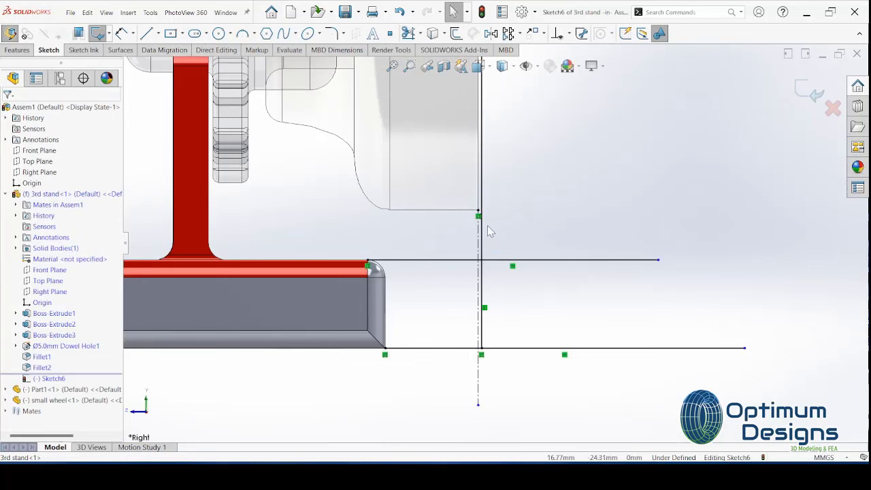
Offset the extended vertical line by 7 mm.
left_click(484, 227)
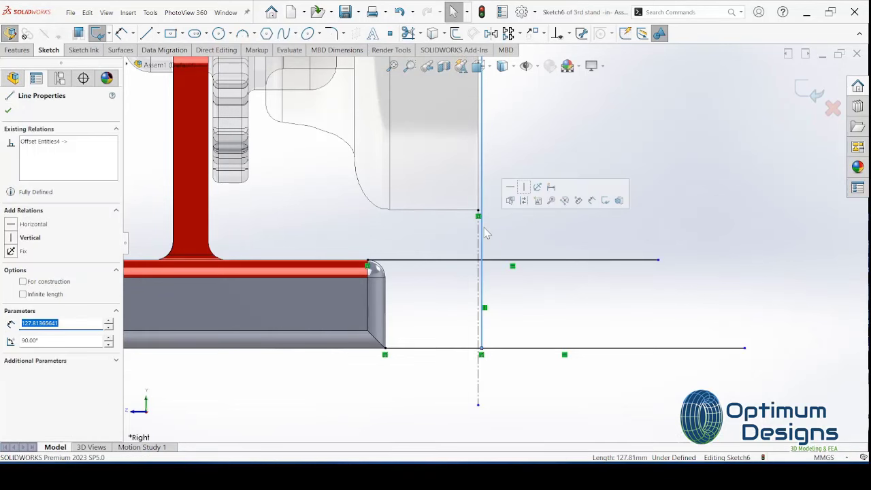
scroll(484, 227, "up", 3)
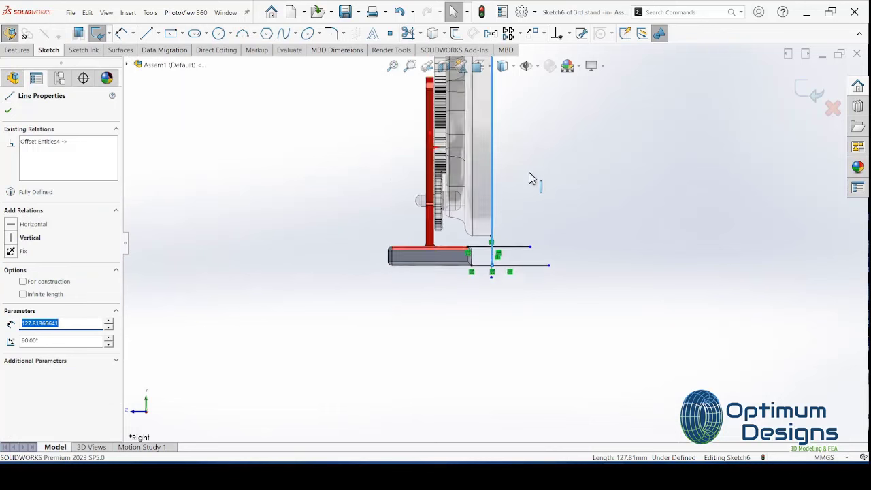
scroll(529, 179, "up", 3)
scroll(527, 150, "up", 2)
scroll(527, 150, "down", 3)
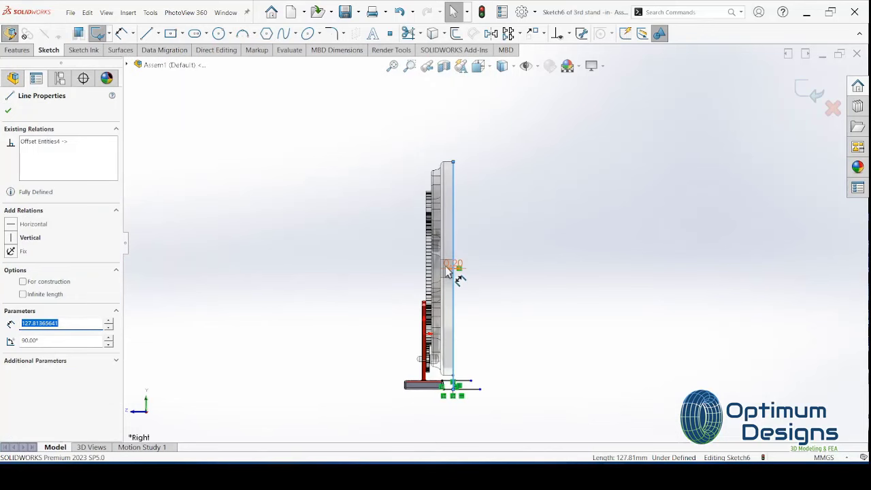
scroll(446, 271, "down", 2)
scroll(482, 334, "up", 2)
scroll(483, 356, "down", 3)
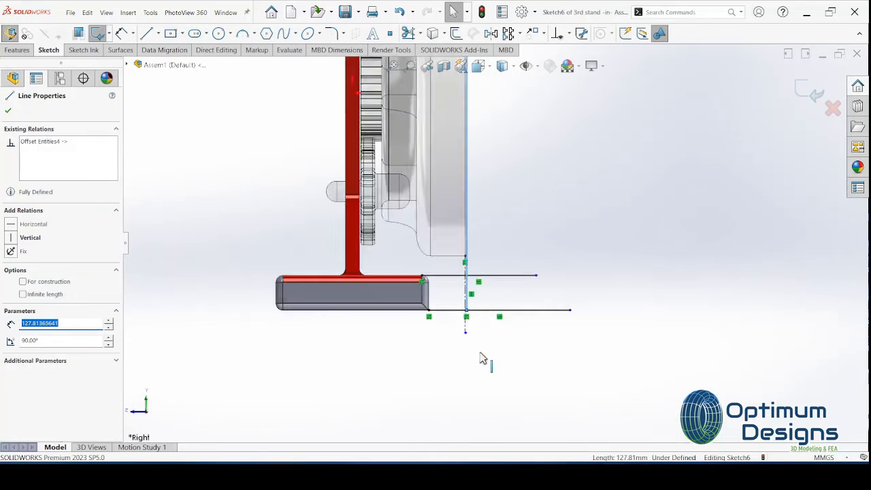
scroll(483, 359, "down", 2)
left_click(456, 33)
type("7")
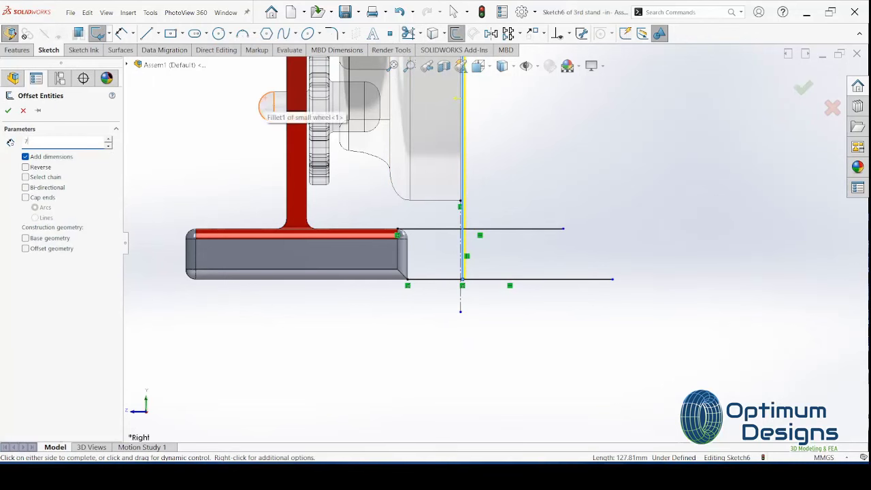
key("Return")
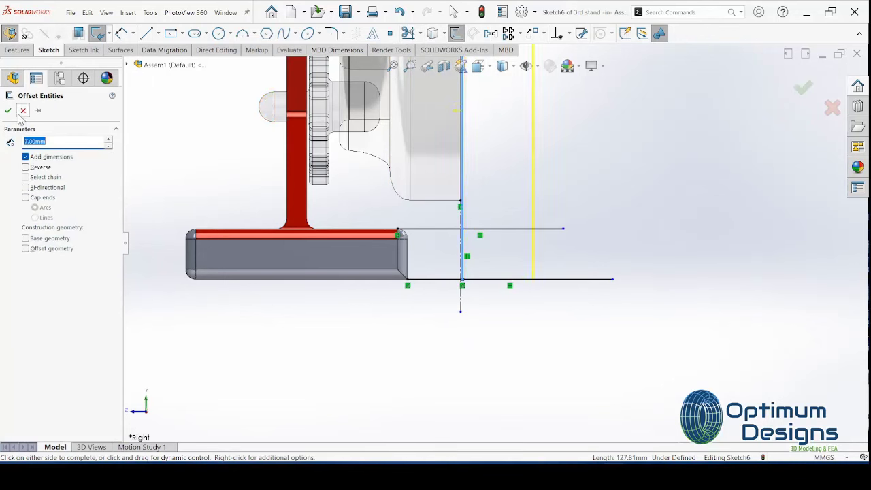
left_click(18, 118)
left_click(8, 111)
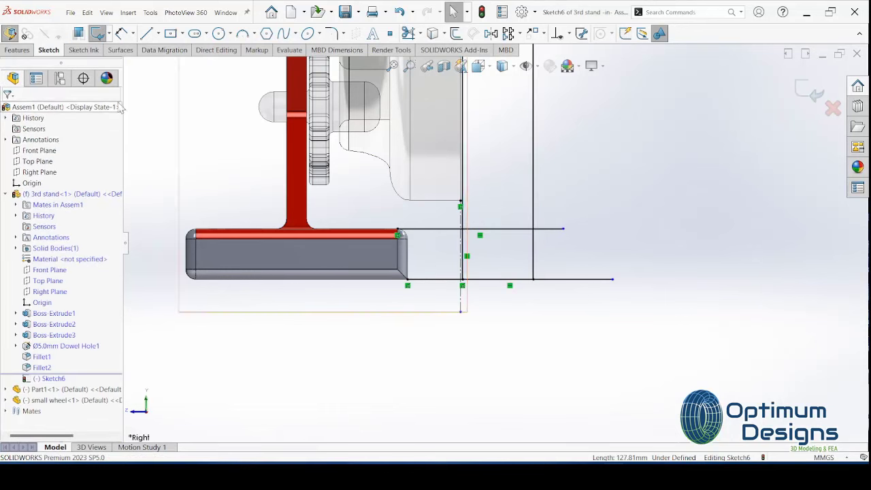
Trim the horizontal lines outside the 7 mm strip and delete the top horizontal line.
left_click(408, 33)
left_click_drag(434, 225, 439, 254)
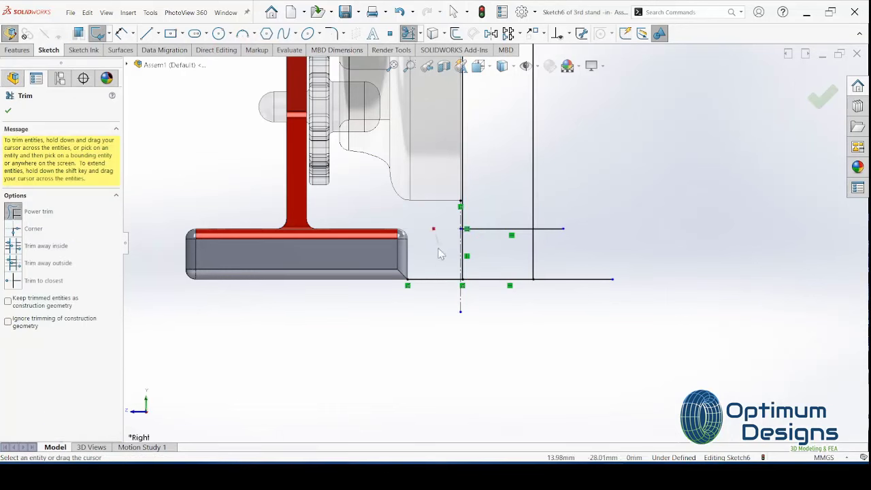
left_click_drag(443, 287, 443, 291)
left_click_drag(559, 300, 552, 231)
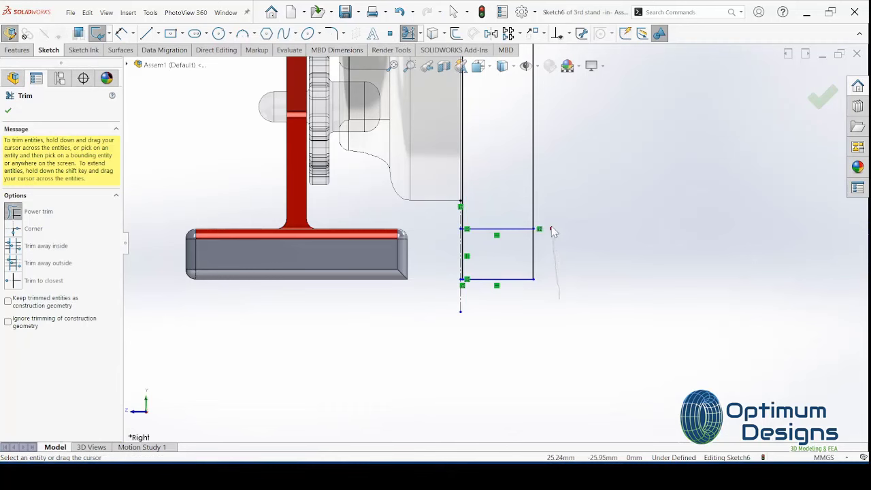
key("Escape")
left_click(510, 229)
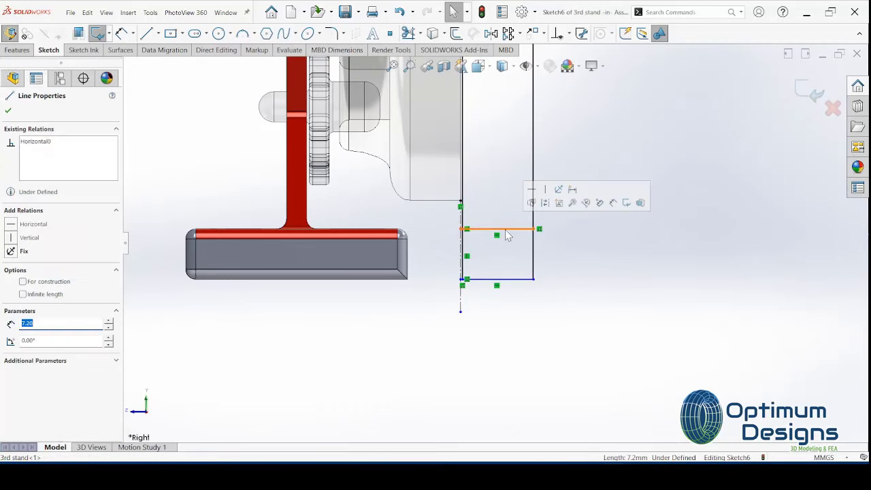
key("Delete")
middle_click_drag(510, 226, 477, 238)
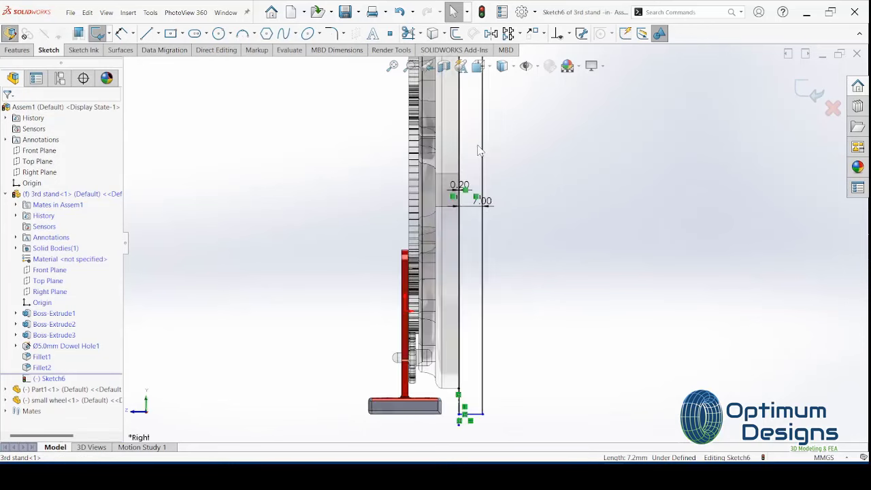
Draw a horizontal construction centerline from the wheel edge to the right.
scroll(458, 248, "down", 3)
left_click(158, 33)
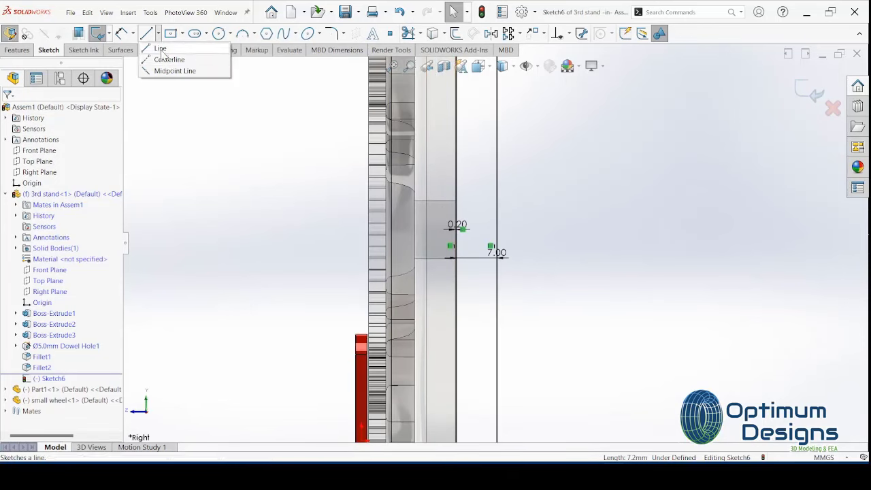
left_click(174, 60)
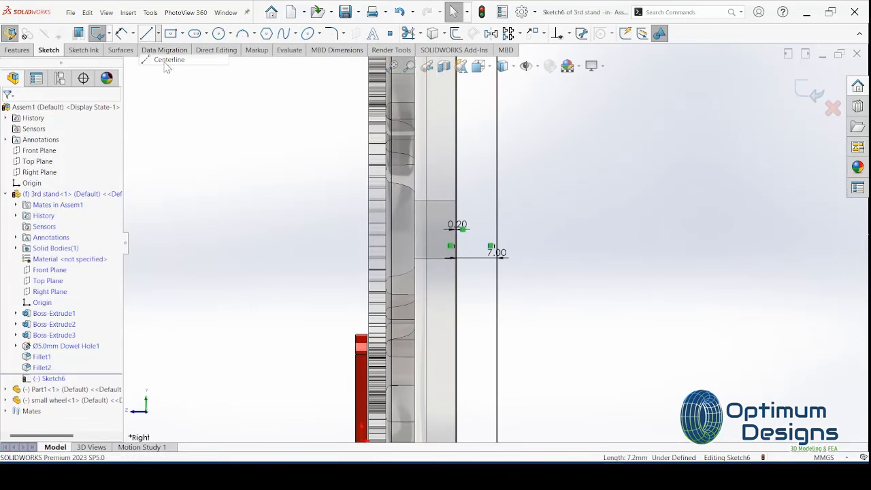
left_click(427, 230)
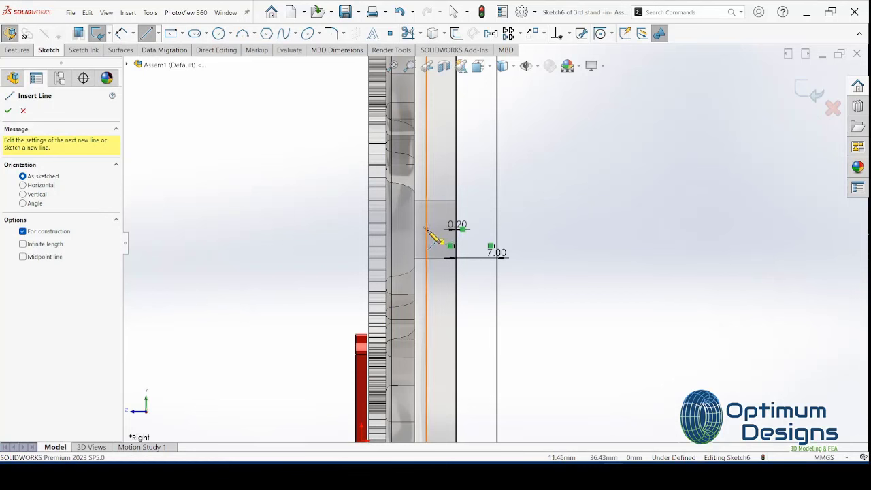
left_click(579, 229)
key("Escape")
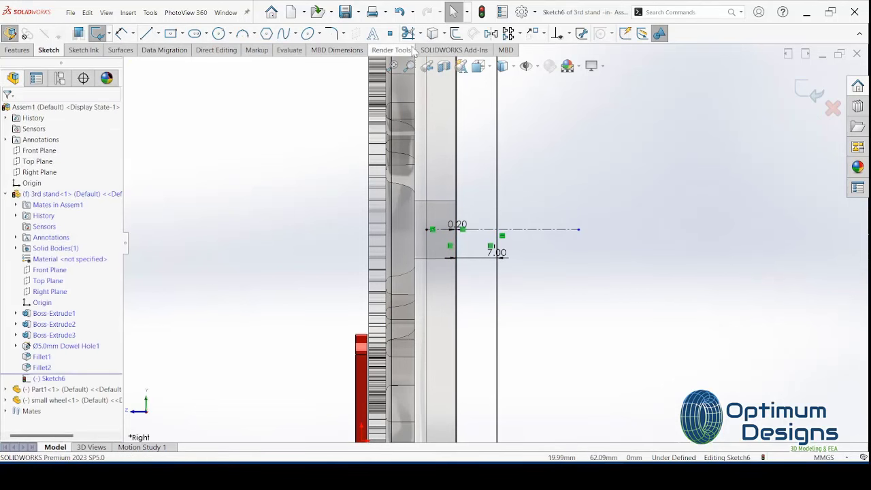
Draw a new horizontal top line starting at the wheel face edge.
left_click(408, 34)
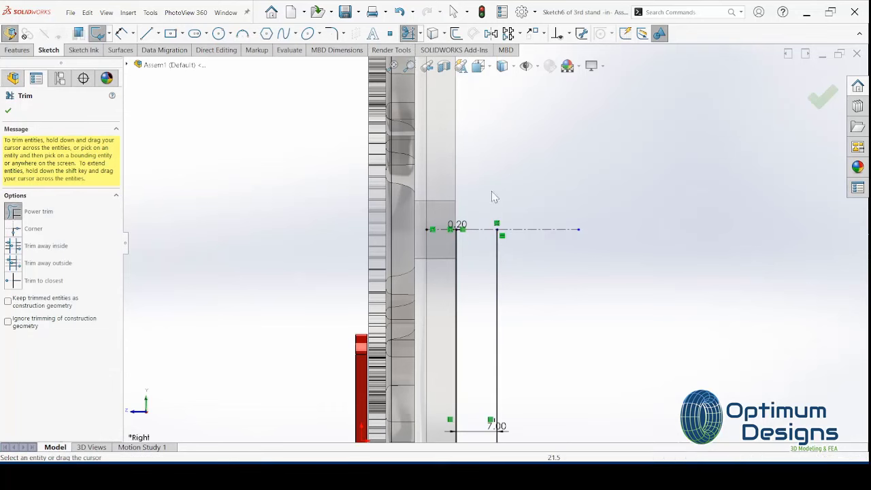
scroll(498, 238, "down", 3)
scroll(410, 230, "down", 1)
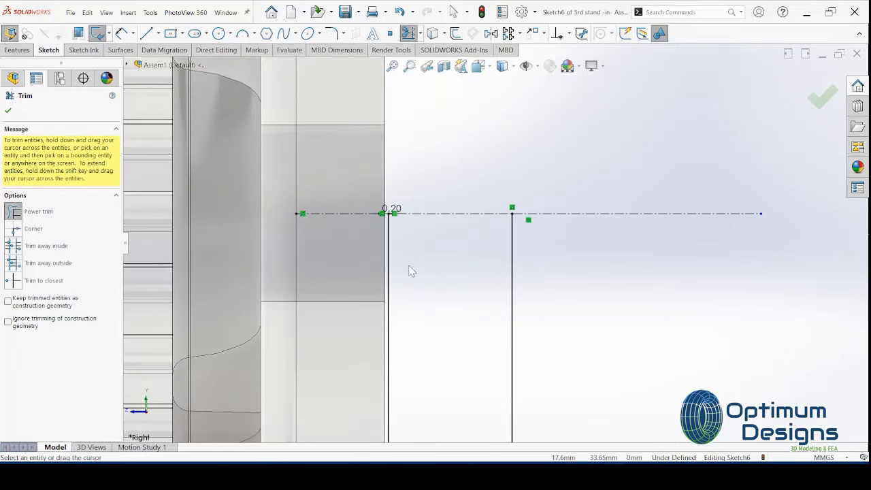
left_click(145, 33)
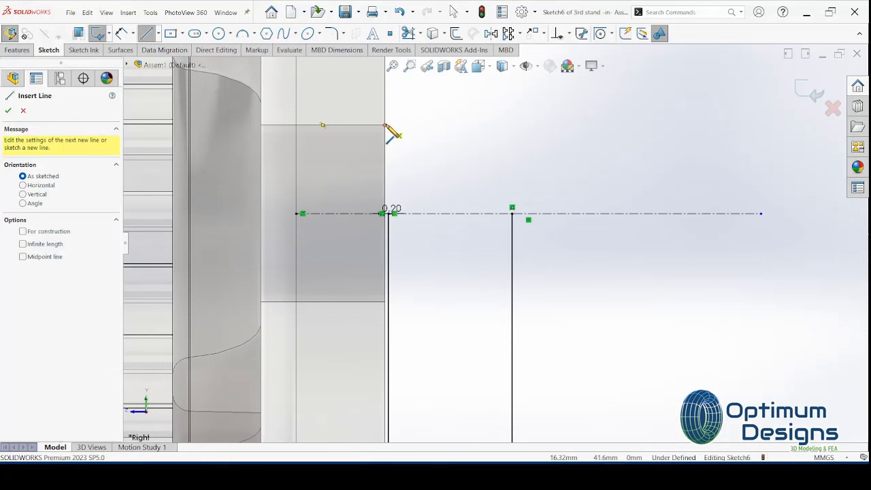
left_click(385, 126)
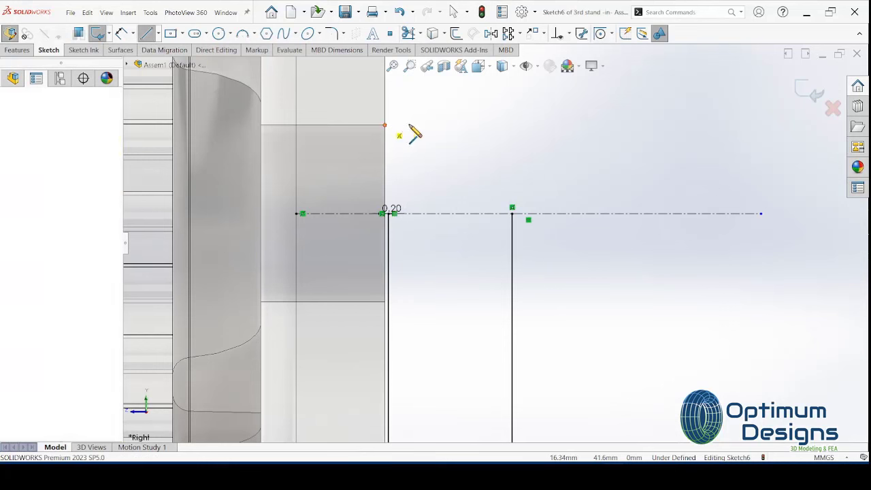
left_click(599, 124)
key("Escape")
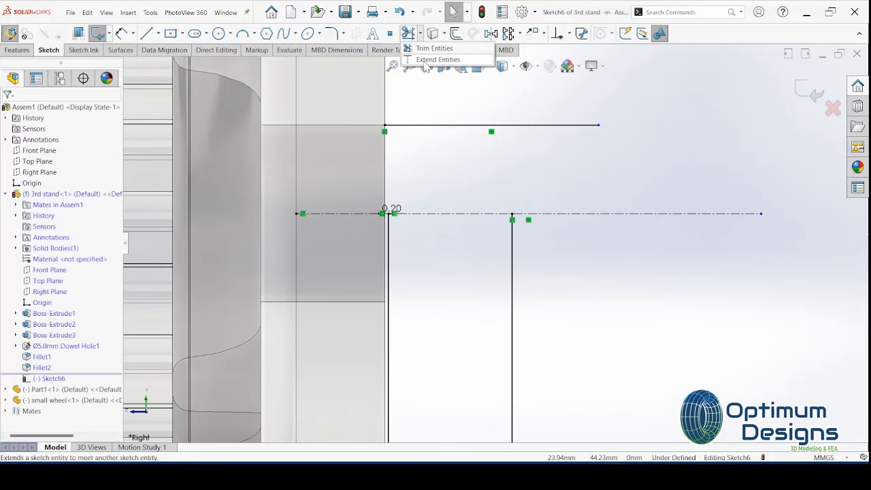
Extend the left vertical line up to the top line and trim away the extra segment.
left_click(409, 34)
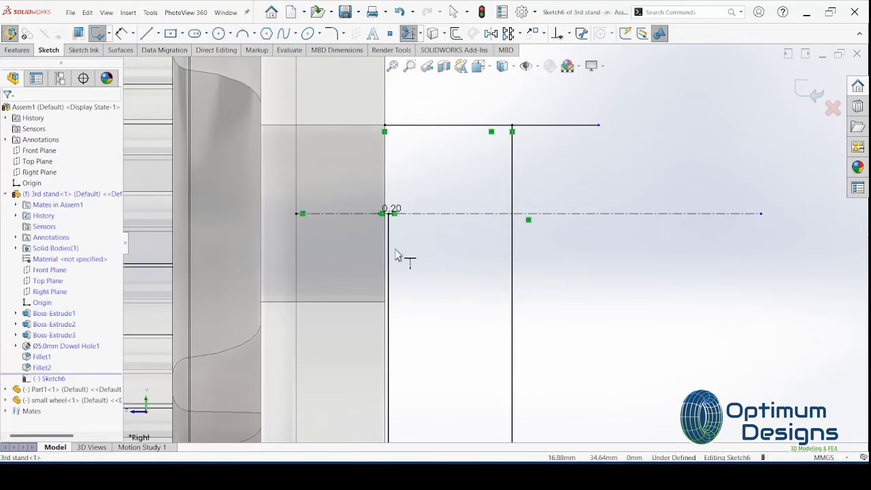
left_click_drag(388, 251, 408, 136, "shift")
key("Escape")
left_click(408, 33)
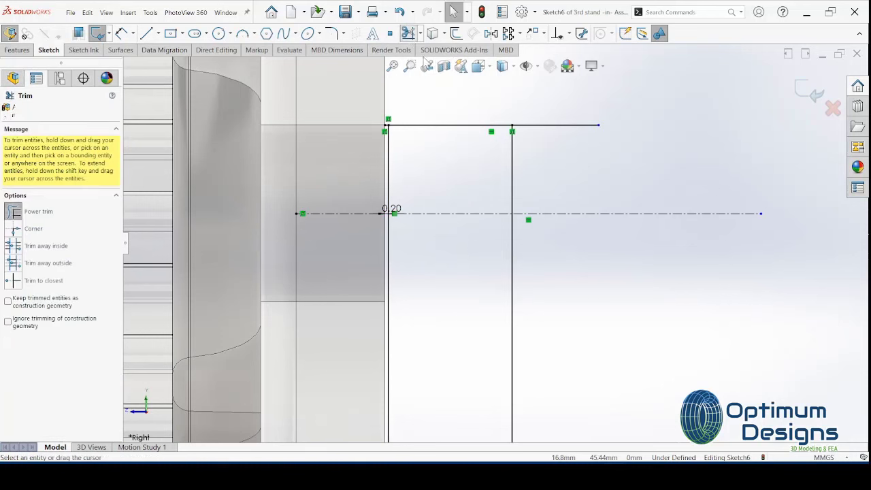
left_click_drag(528, 112, 530, 146)
scroll(380, 88, "up", 5)
scroll(363, 151, "up", 3)
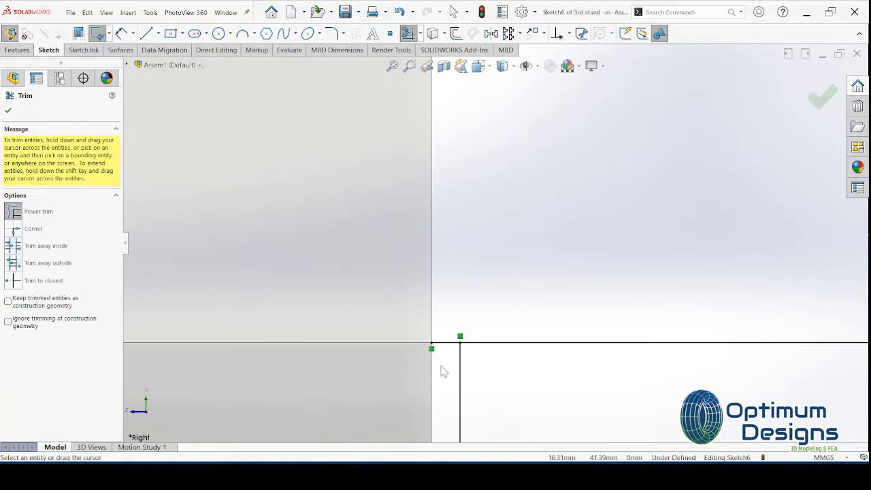
scroll(448, 335, "down", 3)
scroll(494, 244, "down", 5)
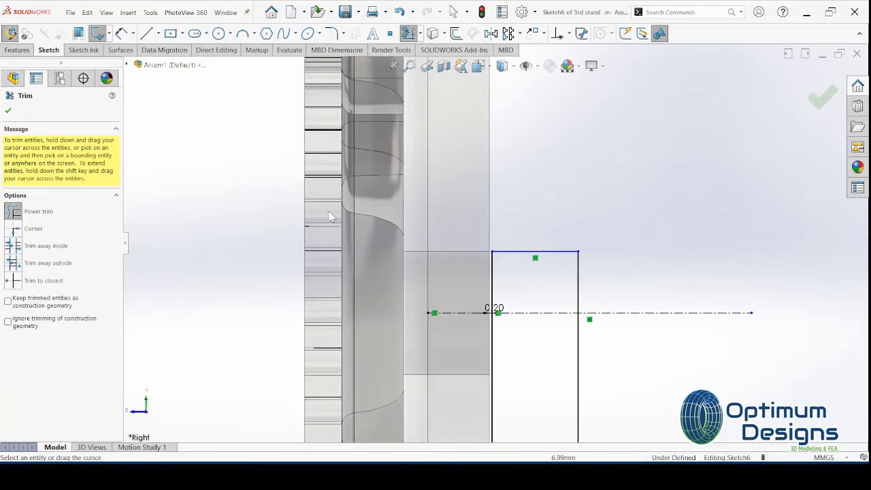
left_click(9, 110)
left_click(19, 51)
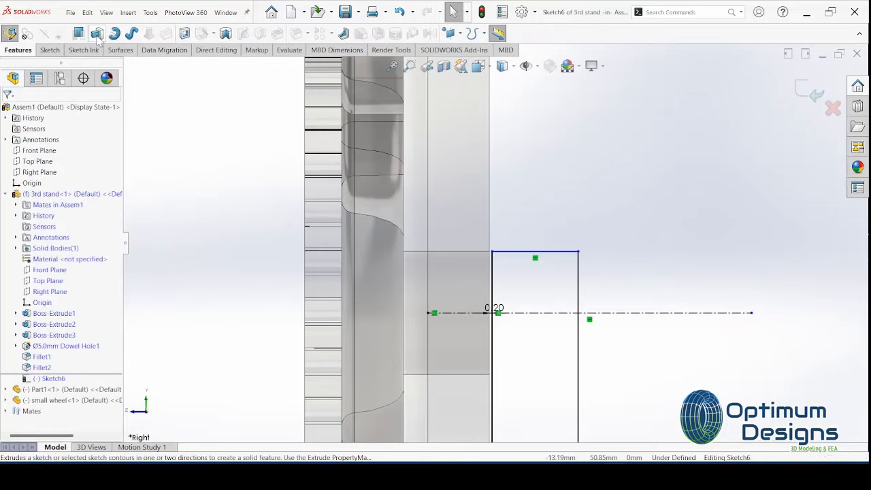
left_click(97, 33)
middle_click_drag(648, 266, 619, 272)
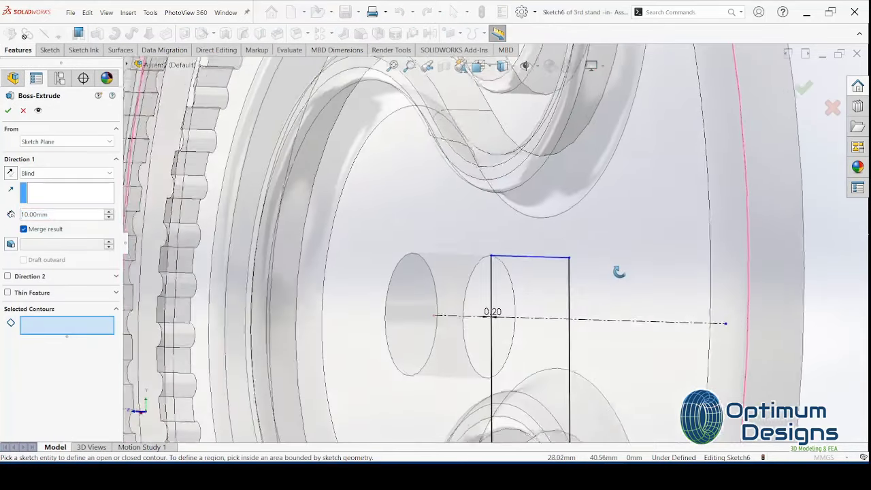
left_click(560, 313)
scroll(551, 324, "down", 3)
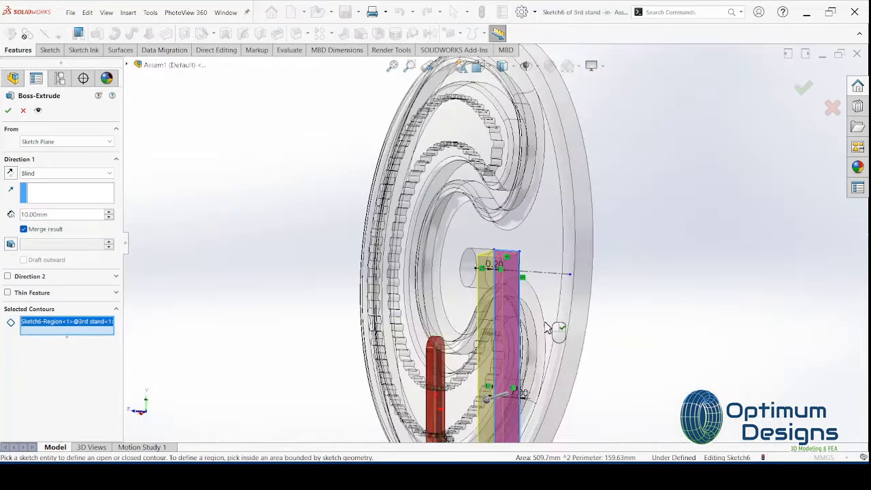
middle_click_drag(549, 328, 503, 337)
left_click(27, 173)
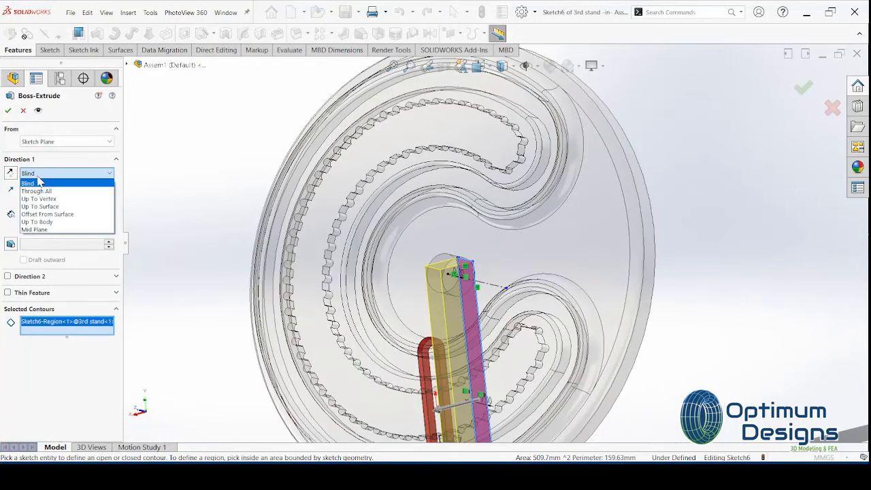
left_click(52, 227)
type("5")
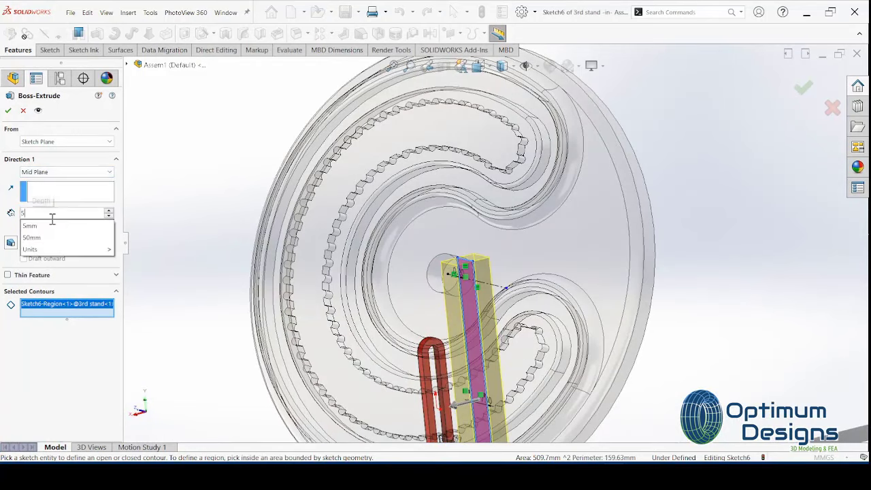
key("Return")
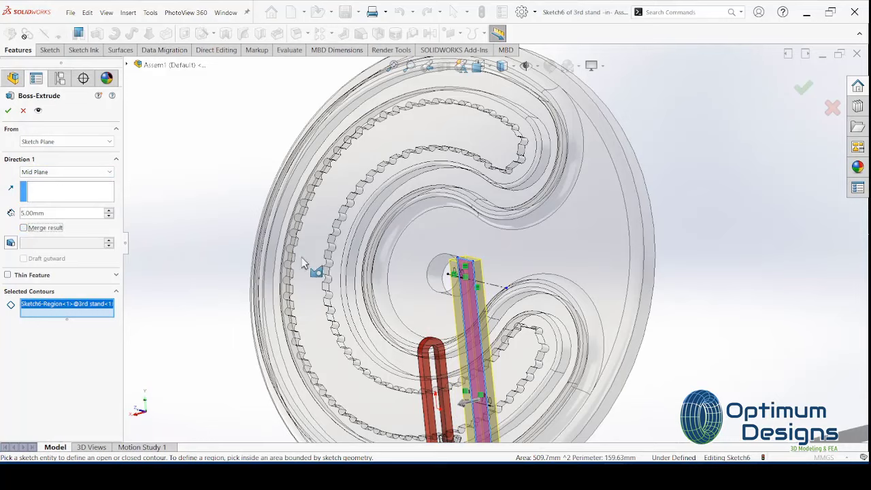
left_click(479, 65)
left_click(465, 255)
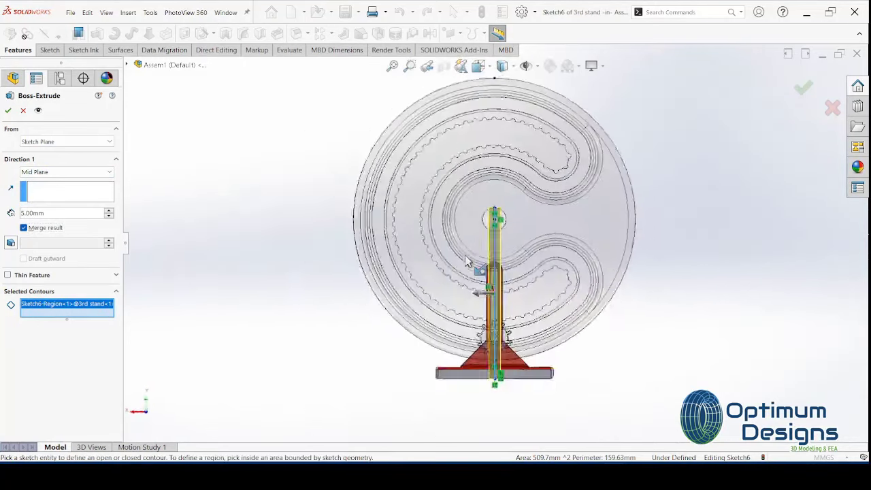
scroll(512, 226, "down", 2)
scroll(511, 228, "down", 2)
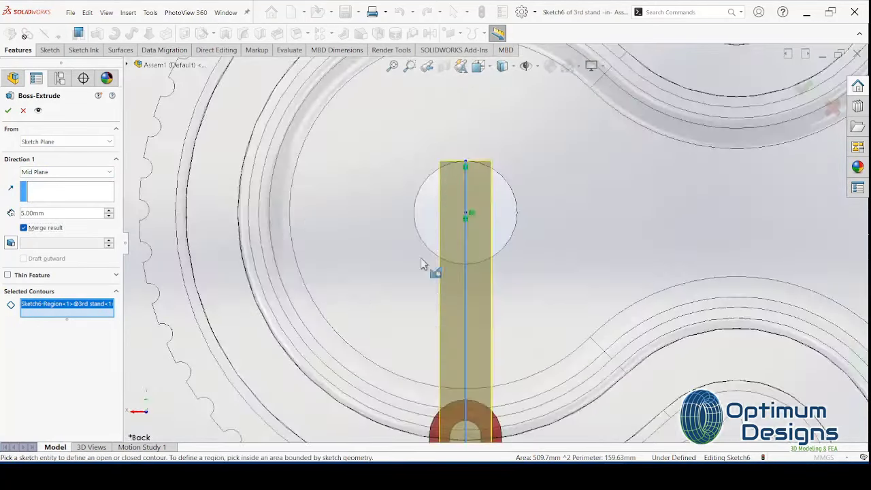
double_click(43, 215)
type("10")
key("Return")
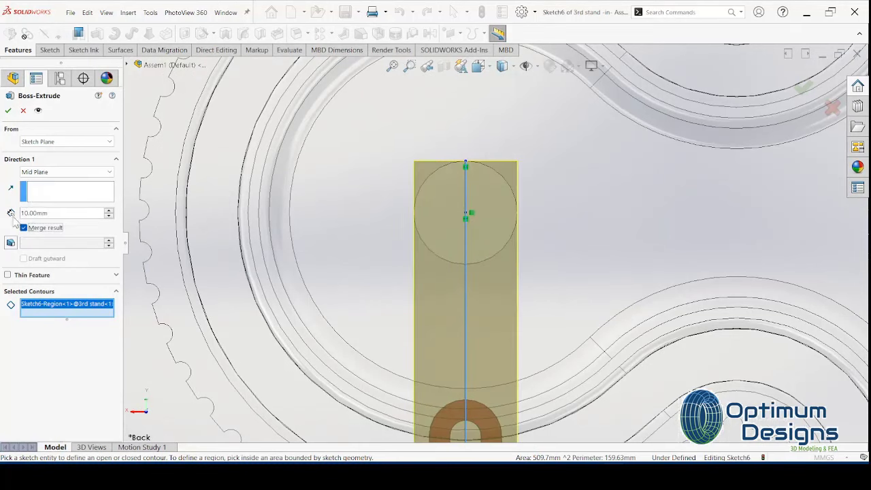
scroll(283, 299, "down", 1)
scroll(415, 323, "up", 3)
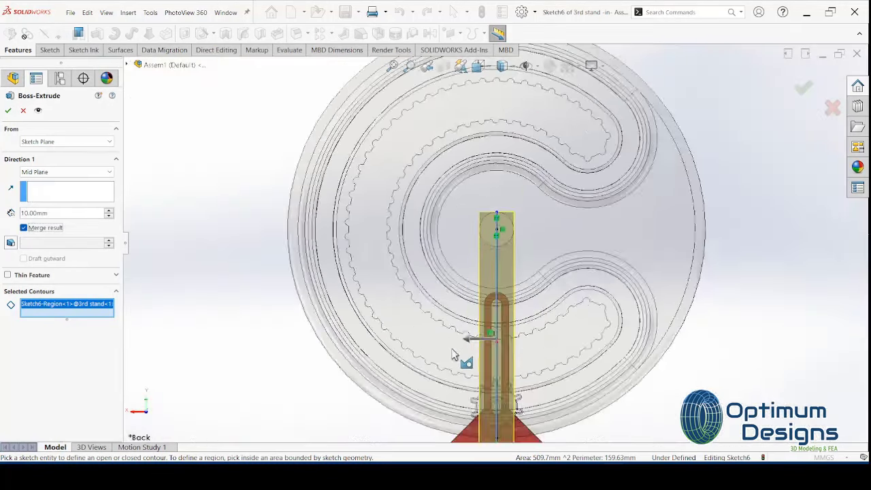
scroll(476, 381, "up", 4)
scroll(504, 310, "down", 5)
scroll(505, 311, "down", 2)
scroll(490, 282, "down", 2)
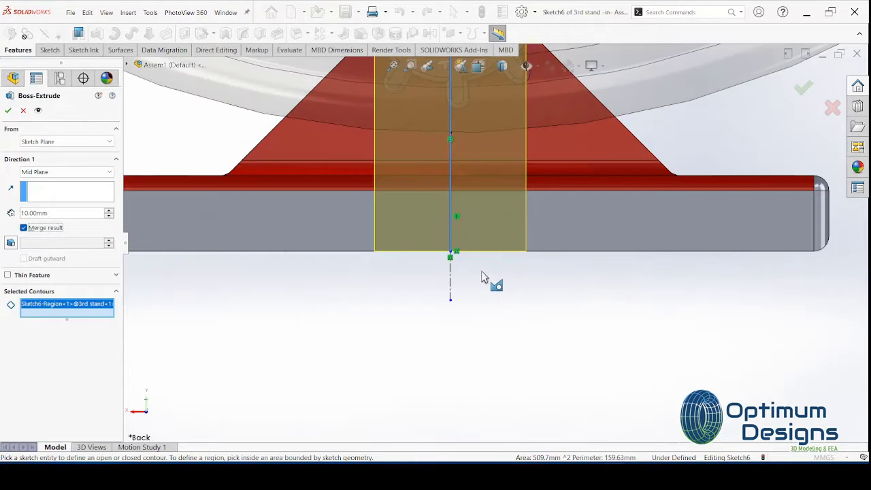
scroll(474, 278, "up", 2)
scroll(475, 278, "up", 2)
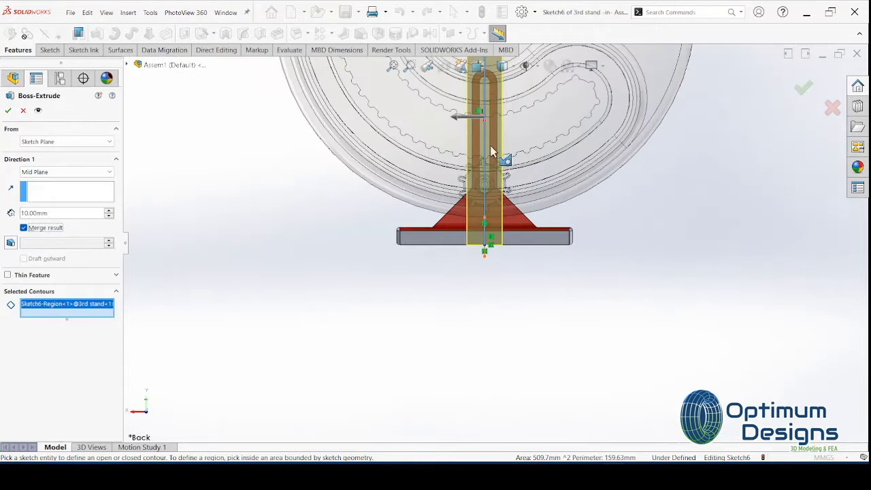
left_click(478, 66)
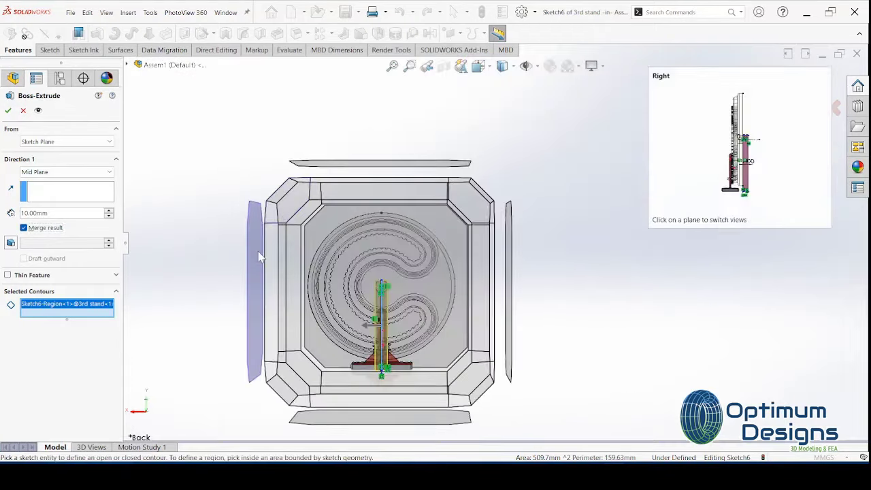
left_click(257, 255)
scroll(557, 283, "down", 3)
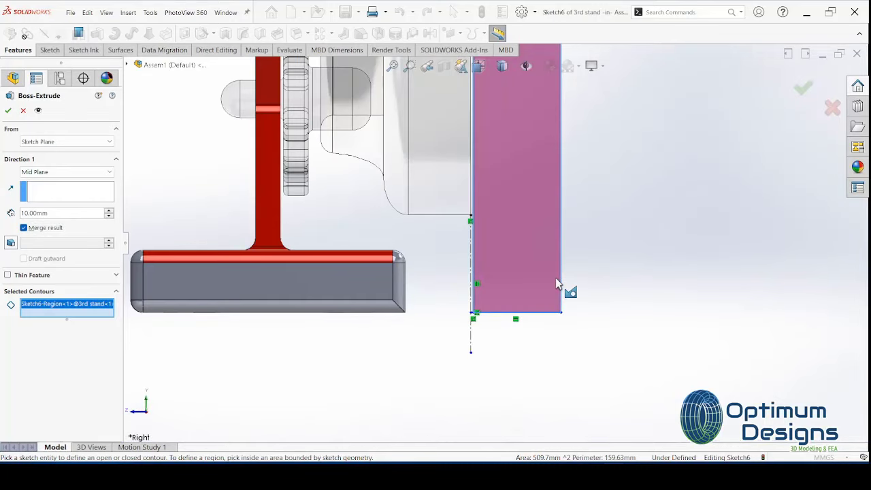
left_click(23, 111)
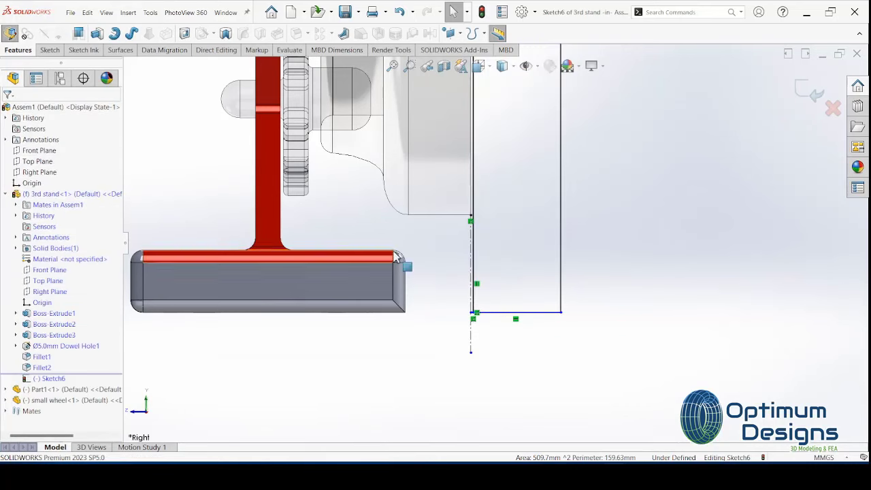
Draw two horizontal lines, one along the base top from the fillet and one along the base bottom.
scroll(372, 230, "down", 2)
left_click(94, 52)
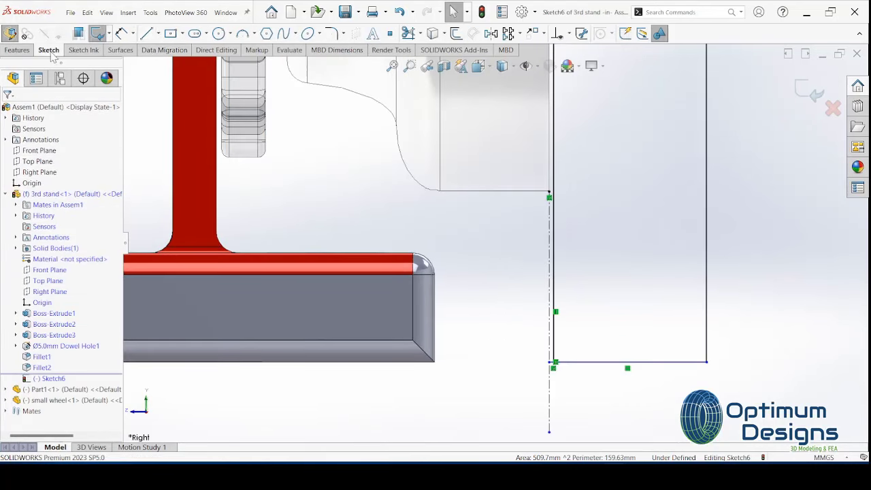
left_click(146, 33)
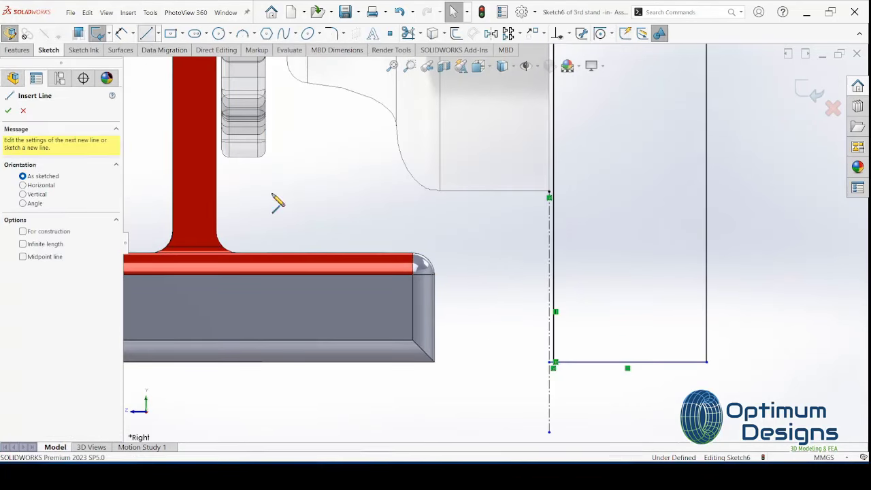
left_click(413, 254)
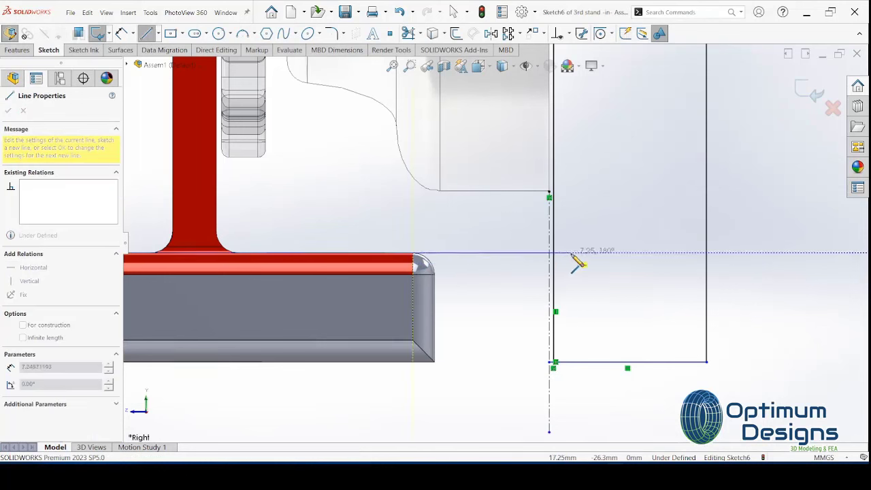
left_click(572, 253)
key("Escape")
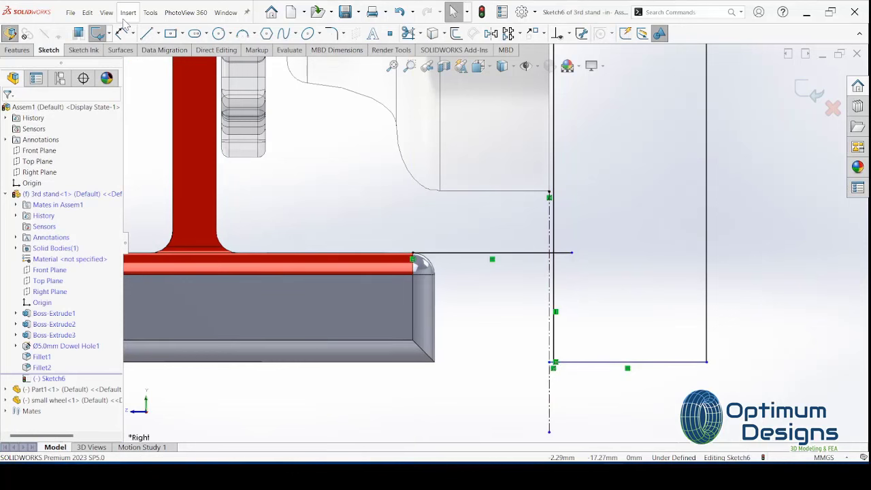
left_click(146, 33)
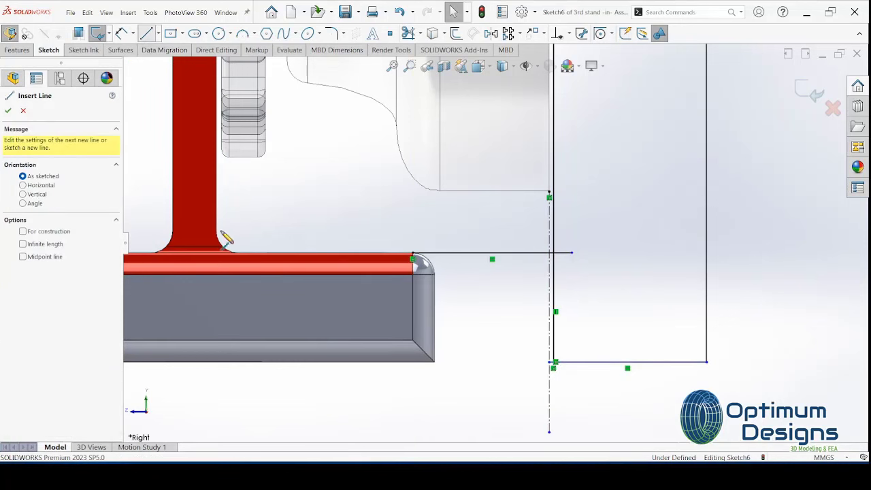
left_click(409, 365)
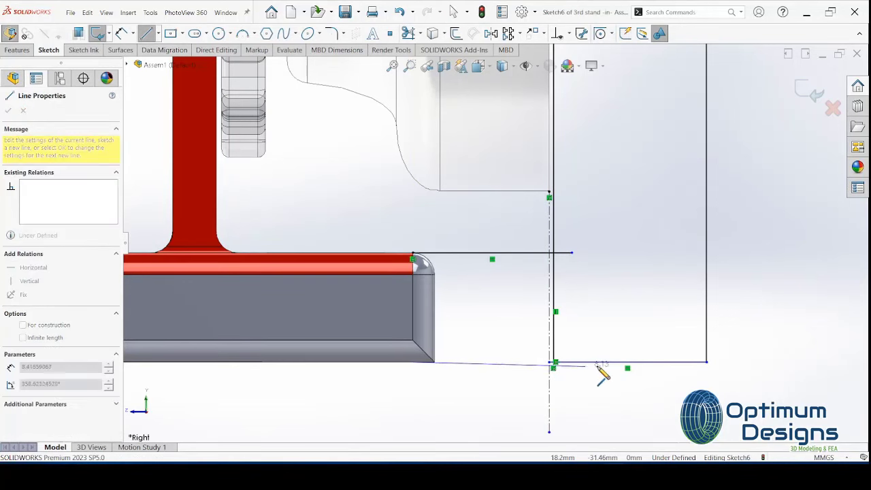
left_click(550, 363)
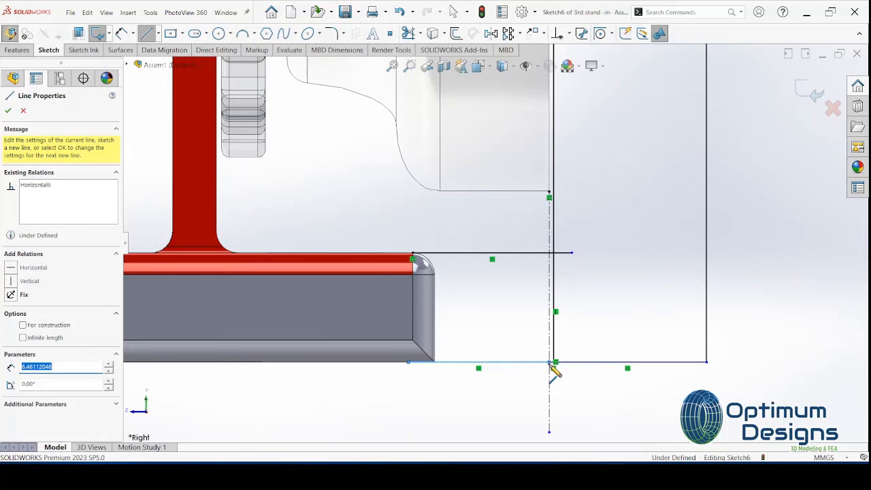
left_click(139, 38)
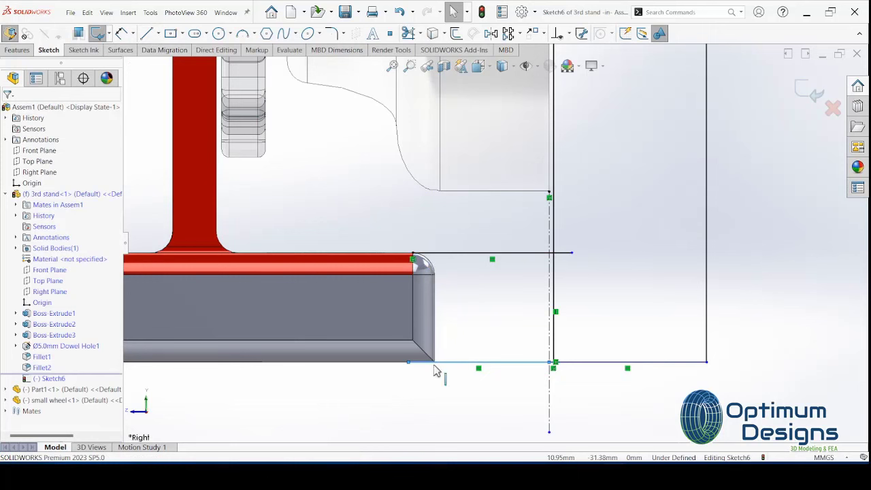
Draw a vertical line down along the base's end from the upper line's left endpoint.
left_click(412, 257)
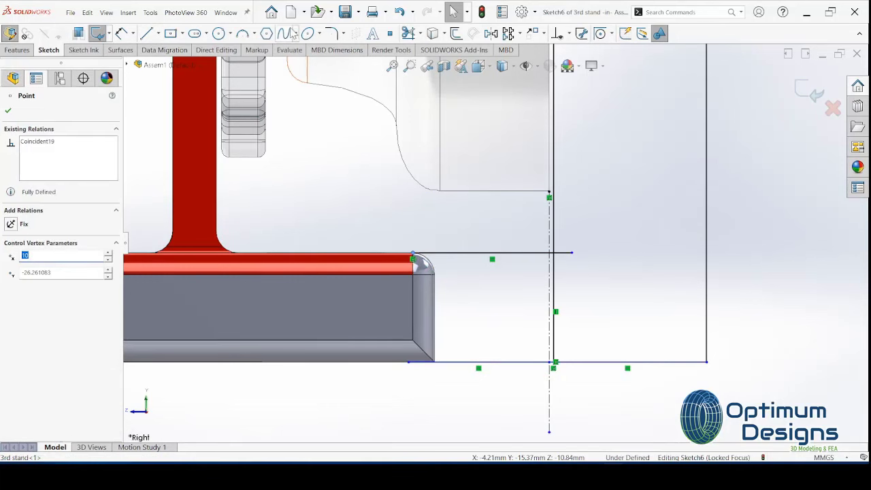
left_click(145, 34)
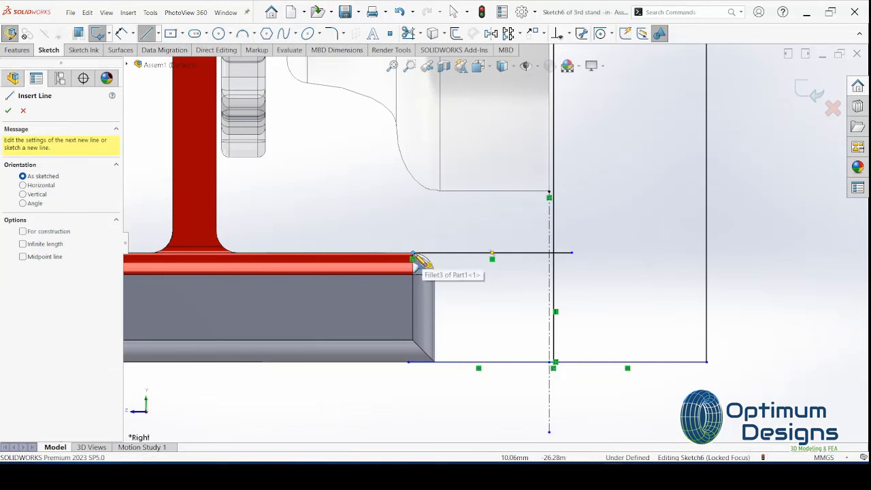
left_click_drag(412, 258, 413, 388)
key("Escape")
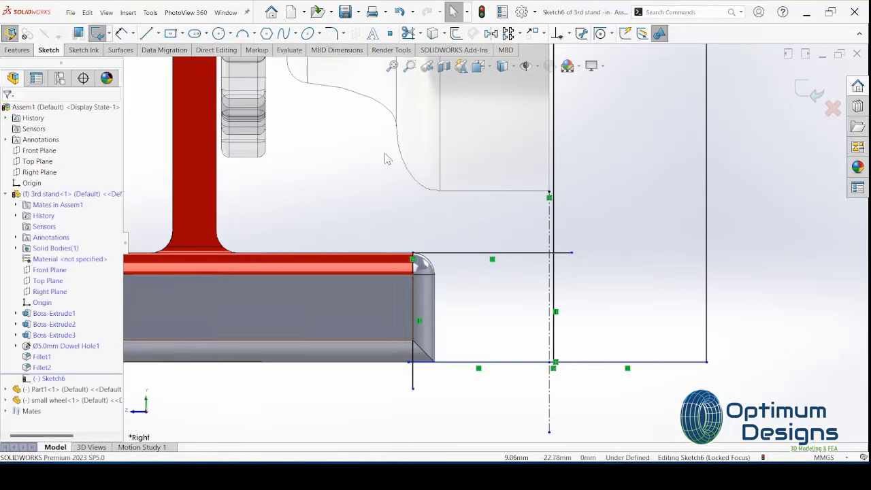
left_click(409, 33)
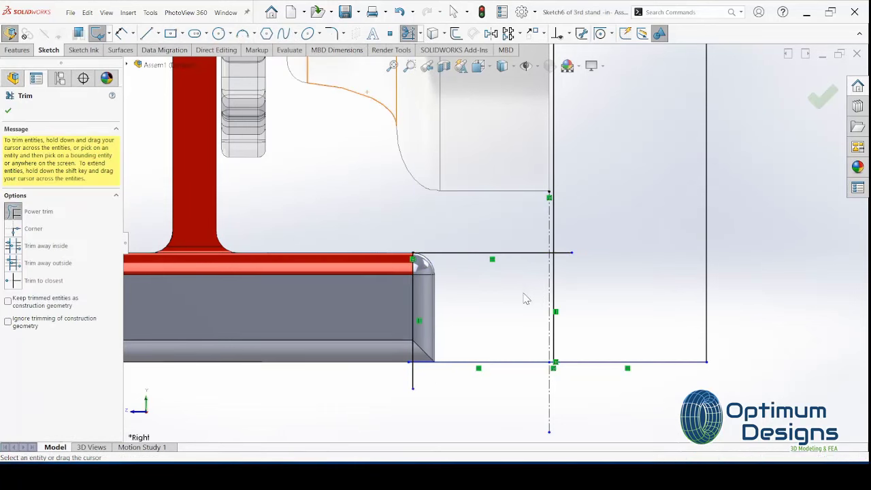
Power-trim the excess line overhangs and the short leftover stub to close the profile.
left_click_drag(526, 298, 569, 253)
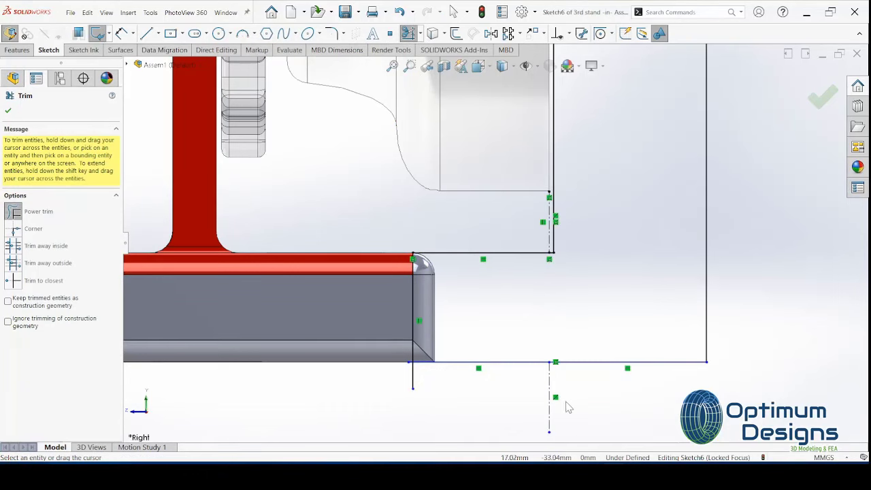
scroll(410, 379, "down", 5)
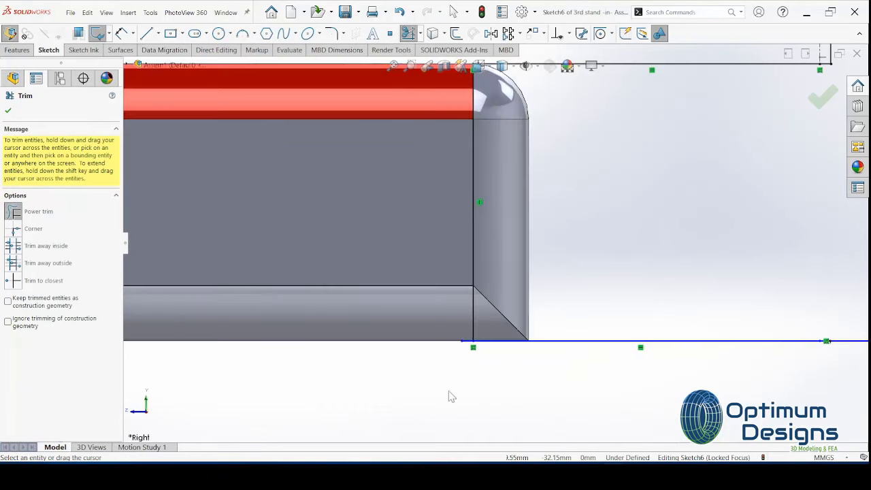
left_click_drag(461, 283, 459, 264)
scroll(477, 330, "up", 3)
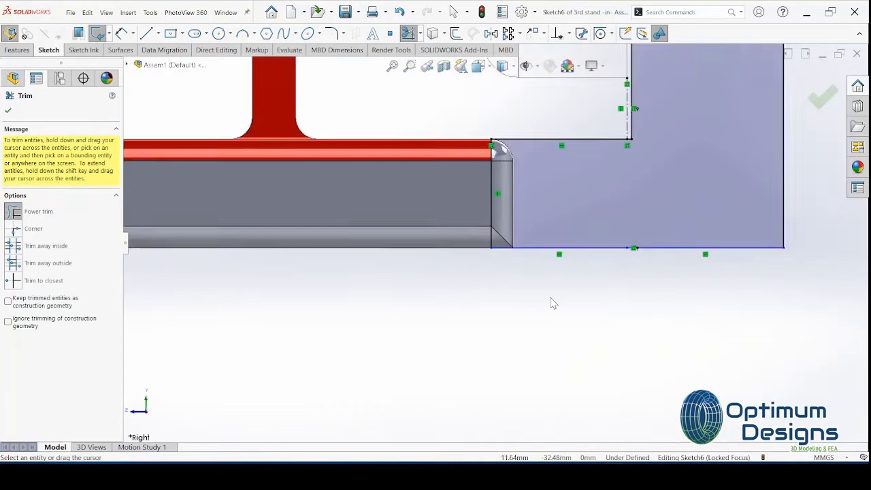
scroll(554, 304, "up", 2)
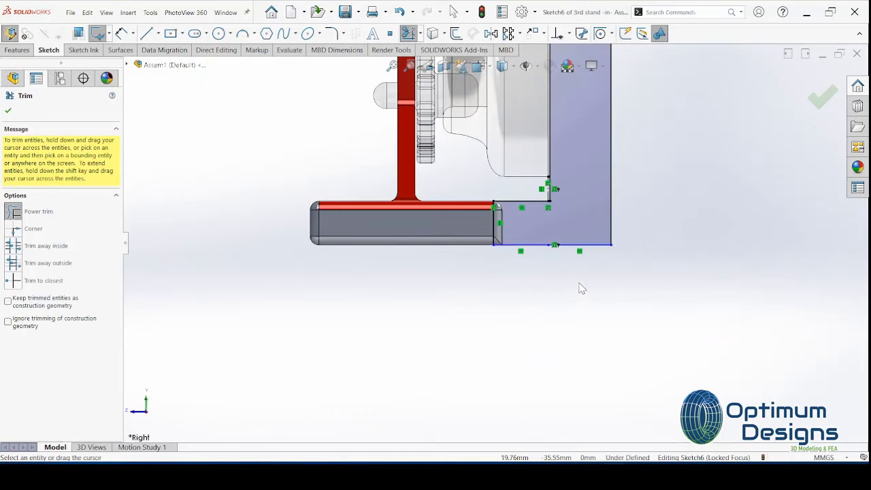
left_click(8, 110)
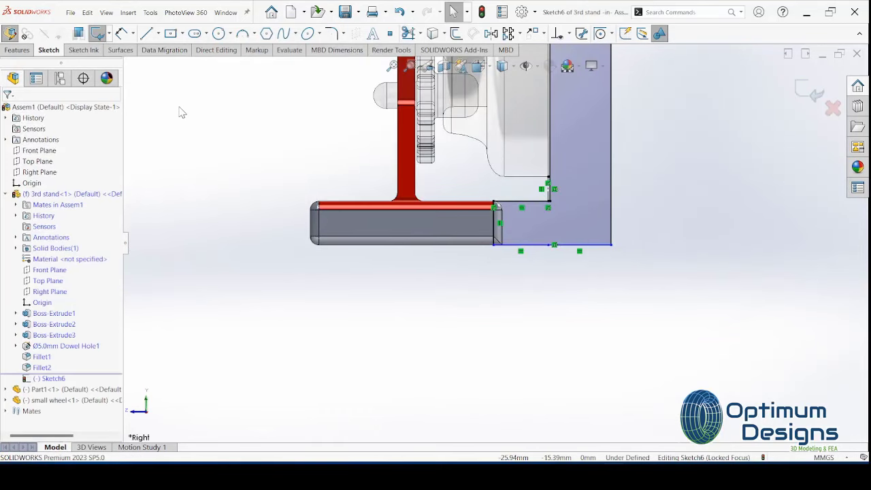
left_click(17, 51)
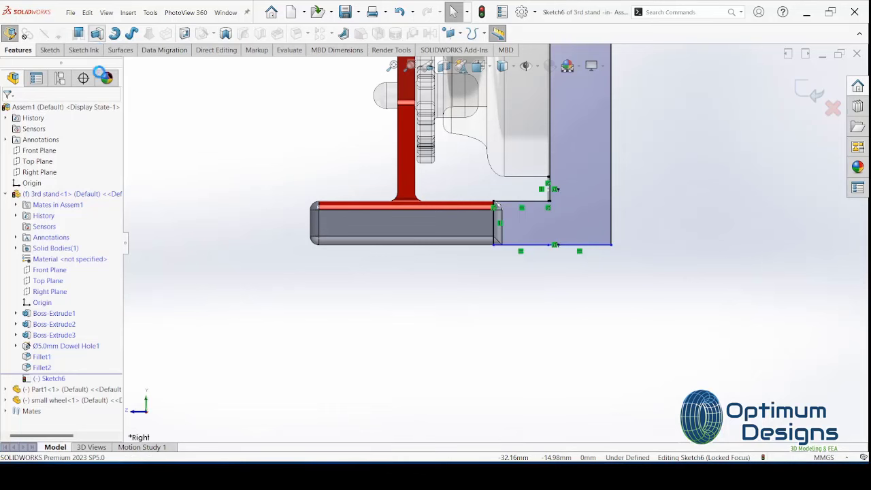
left_click(9, 33)
Extrude the stand sketch 10 mm blind into the upright bar, viewed in isometric.
key("BackSpace")
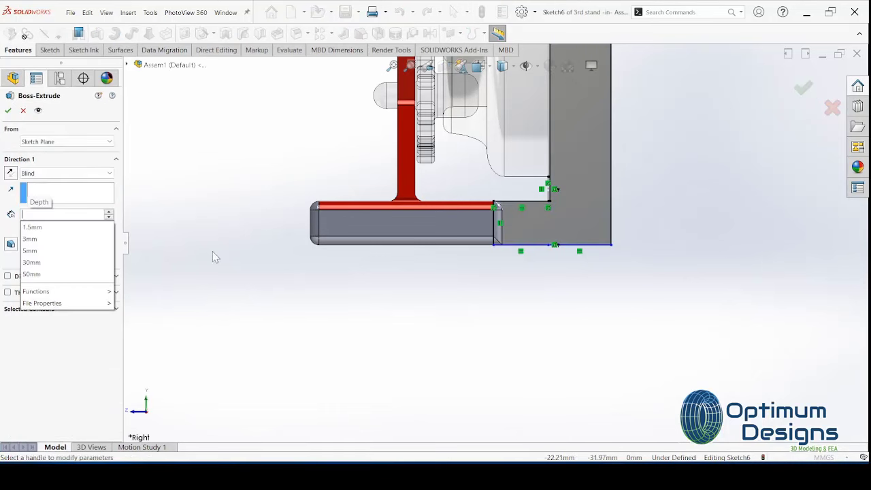
key("Escape")
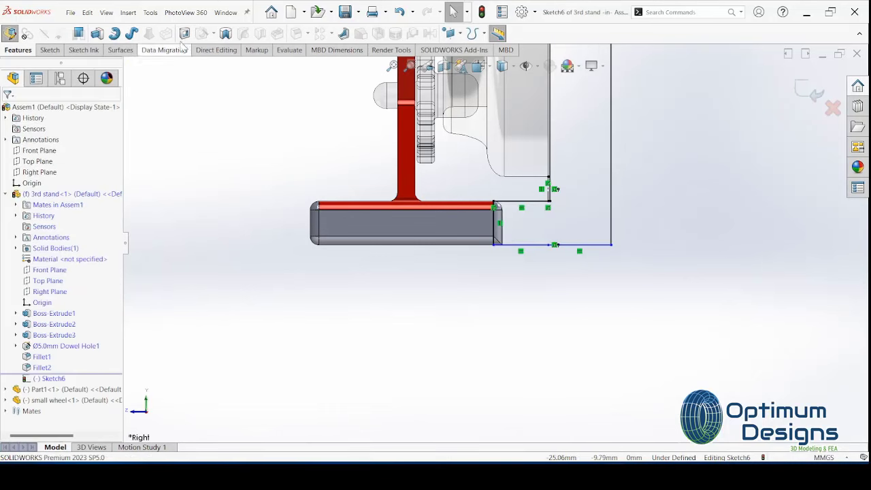
left_click(107, 37)
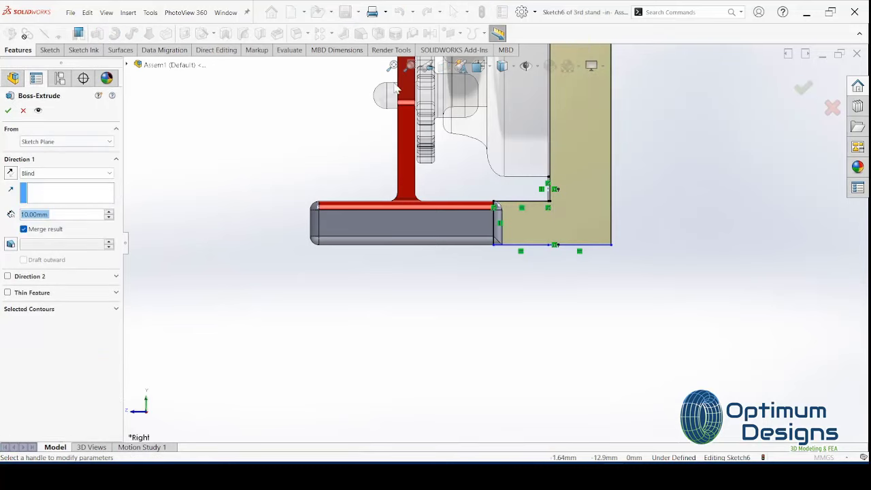
left_click(502, 66)
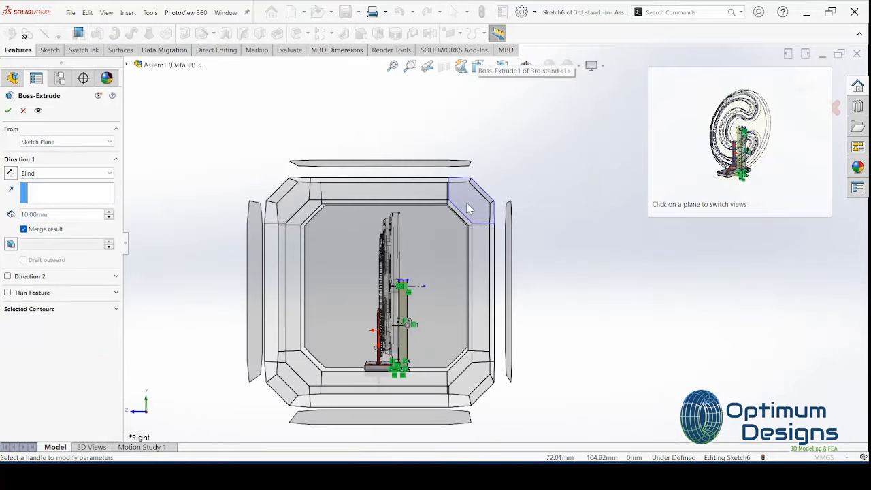
left_click(466, 202)
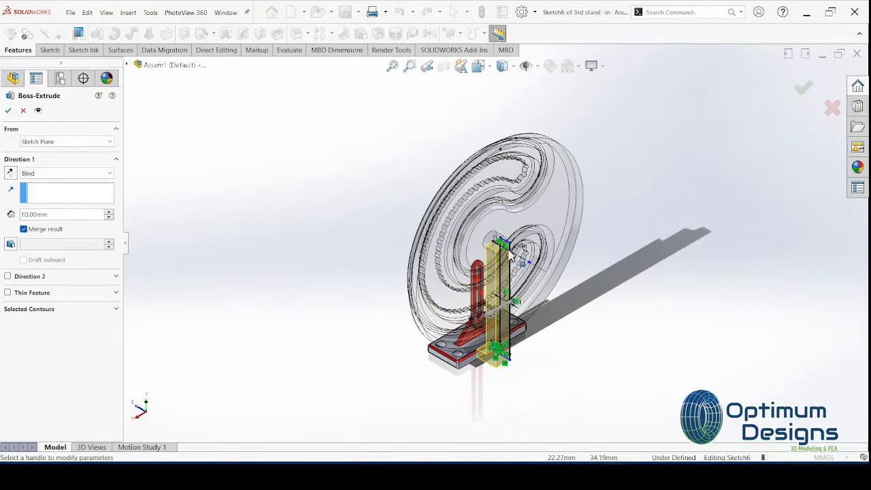
left_click(9, 111)
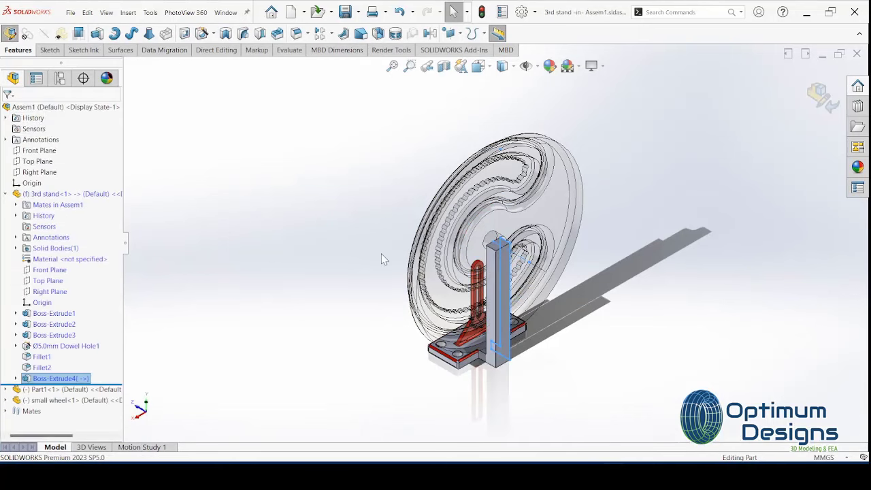
Change Boss-Extrude4's end condition to Mid Plane so the 10 mm bar is centred.
right_click(503, 274)
left_click(563, 174)
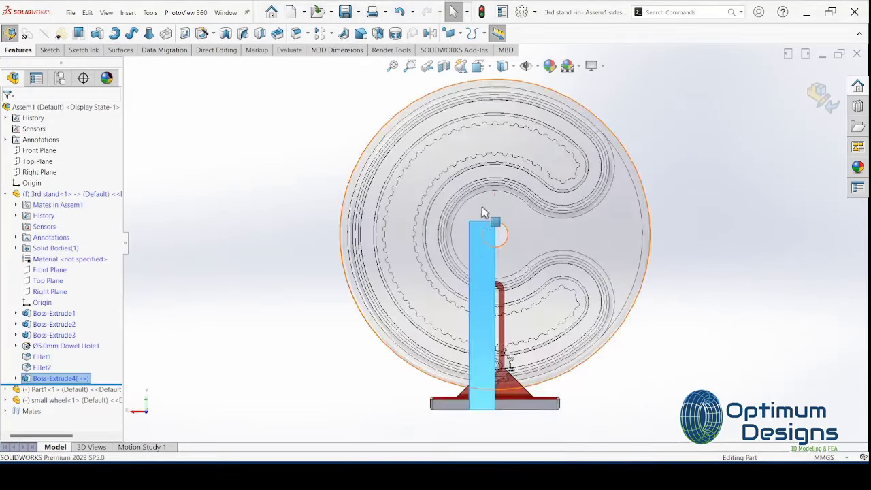
right_click(60, 381)
left_click(68, 263)
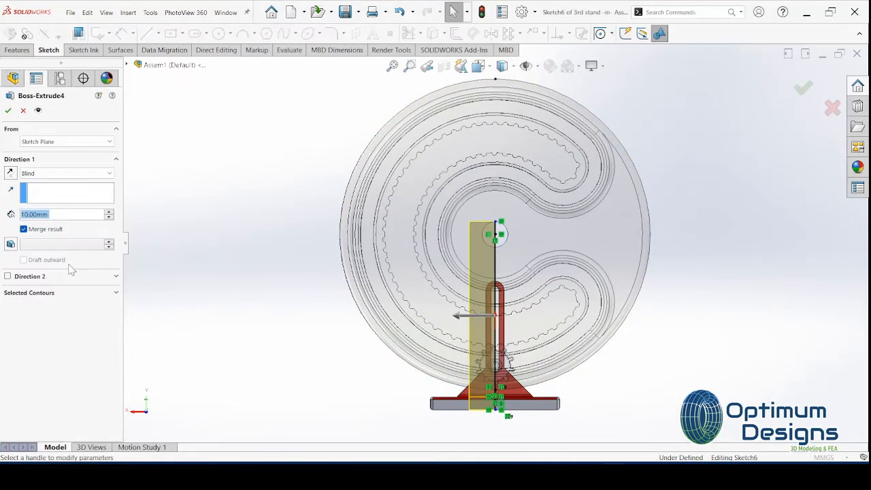
left_click(68, 174)
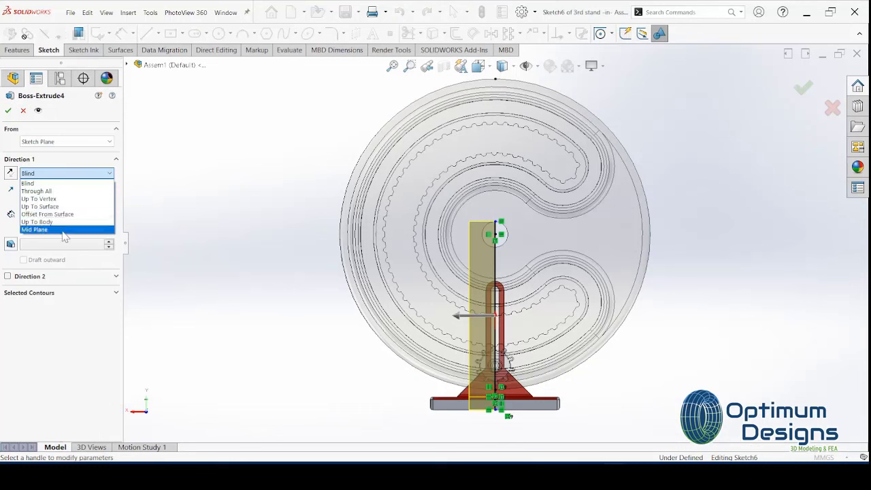
left_click(65, 231)
left_click(8, 110)
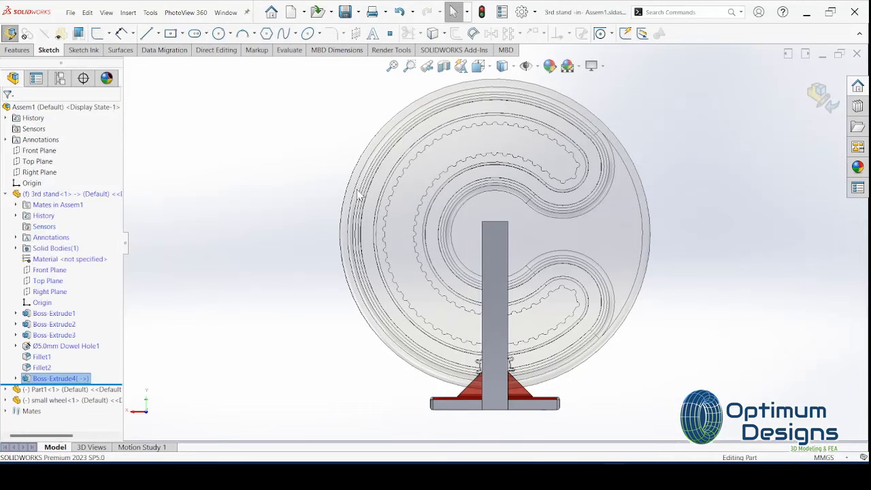
Start a sketch on the bar's front face and convert the 10 mm circle behind it.
right_click(501, 249)
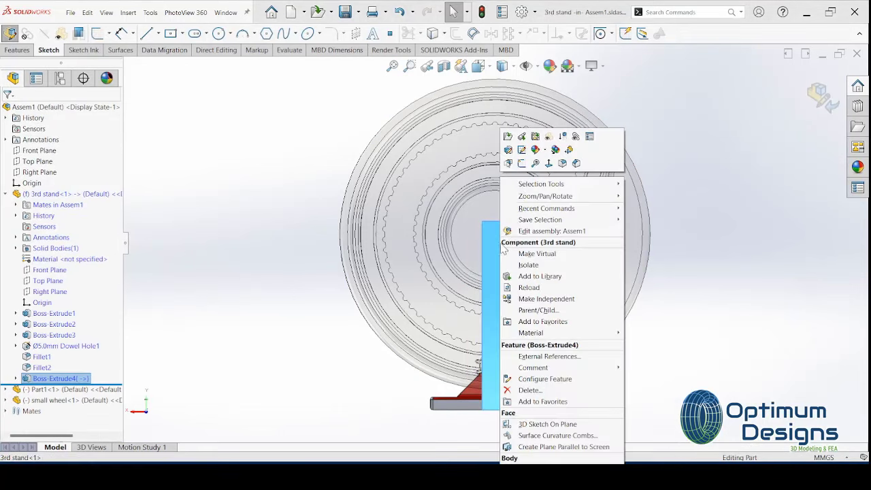
left_click(522, 164)
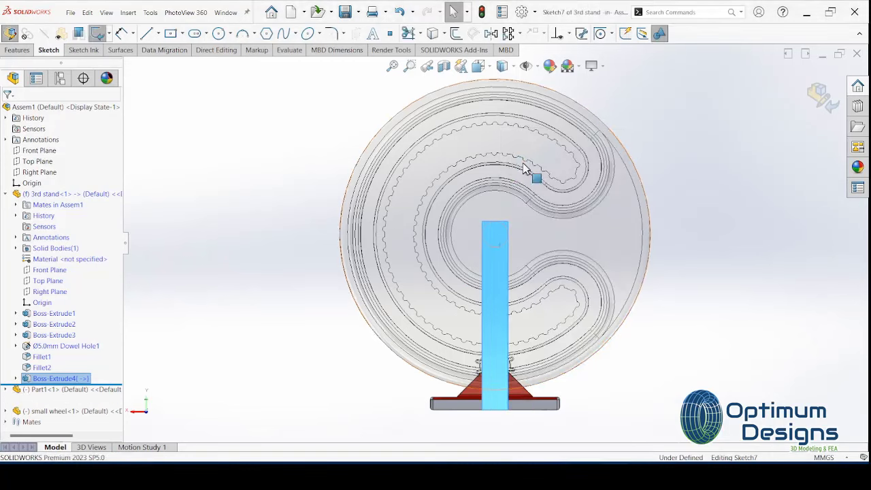
left_click(218, 34)
scroll(483, 198, "up", 3)
scroll(531, 258, "up", 4)
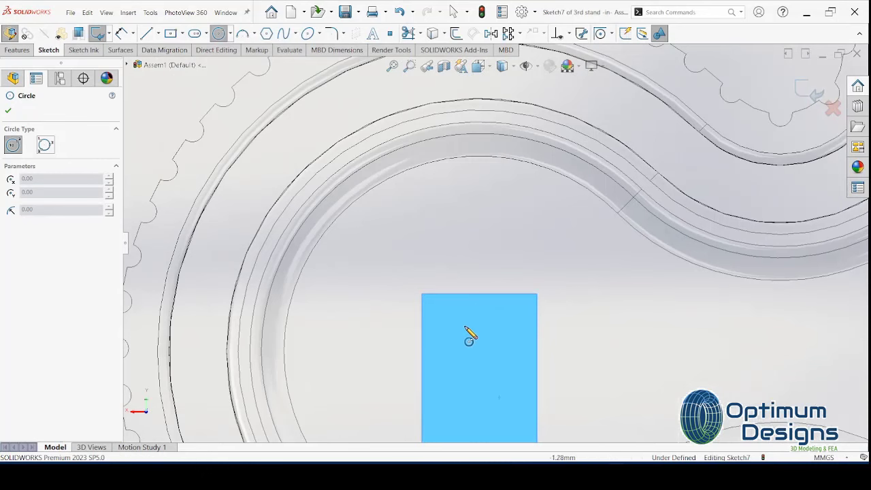
scroll(495, 361, "down", 1)
middle_click_drag(501, 364, 519, 381)
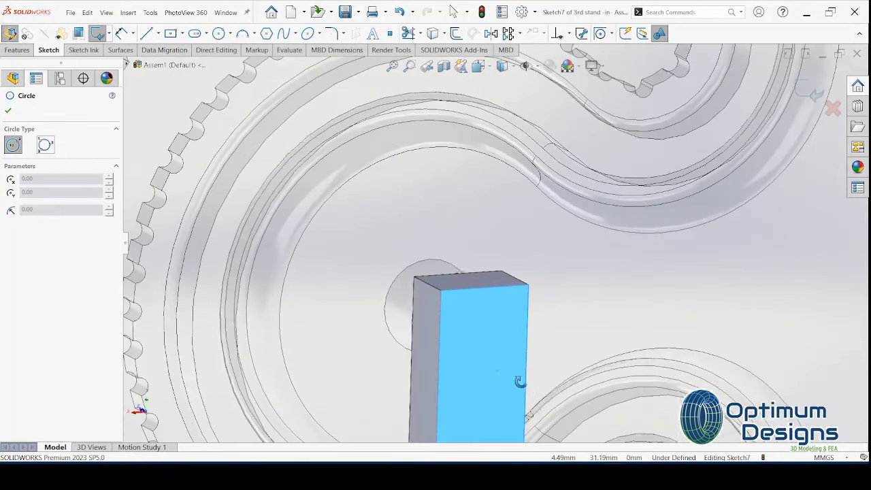
key("Escape")
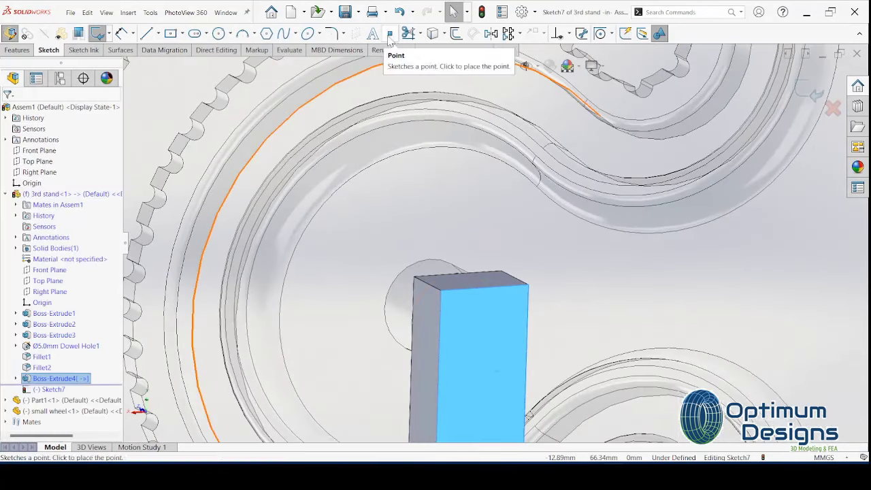
left_click(436, 222)
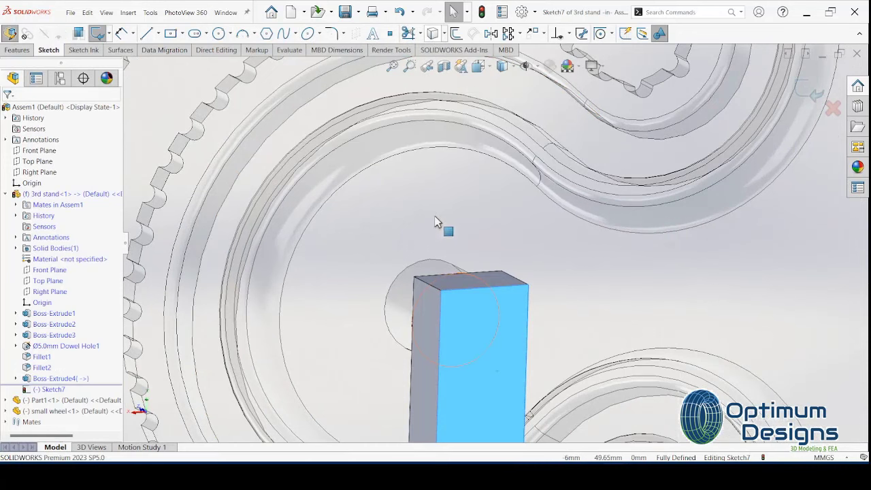
left_click(440, 265)
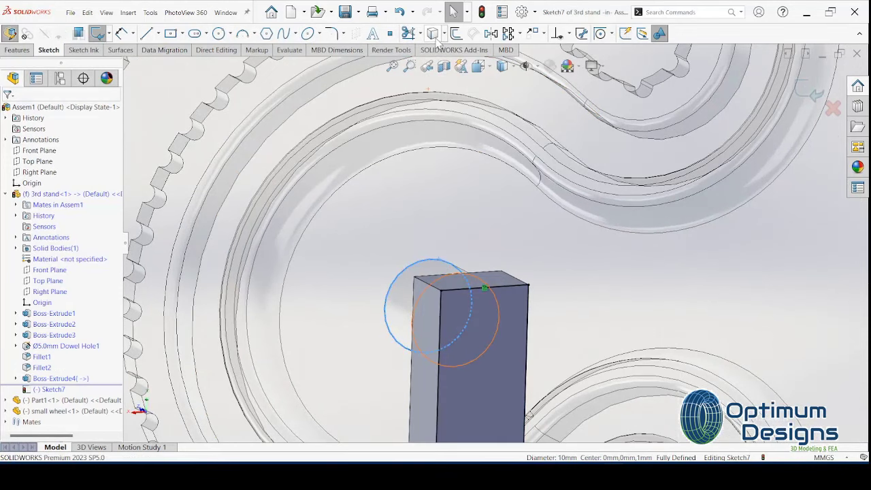
left_click(409, 33)
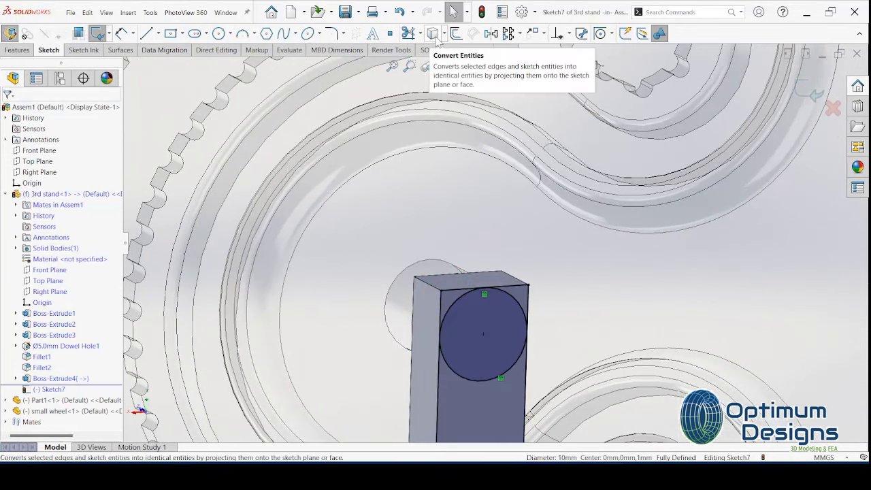
Delete the unwanted converted edge lines so only the circle remains.
left_click(460, 292)
key("Delete")
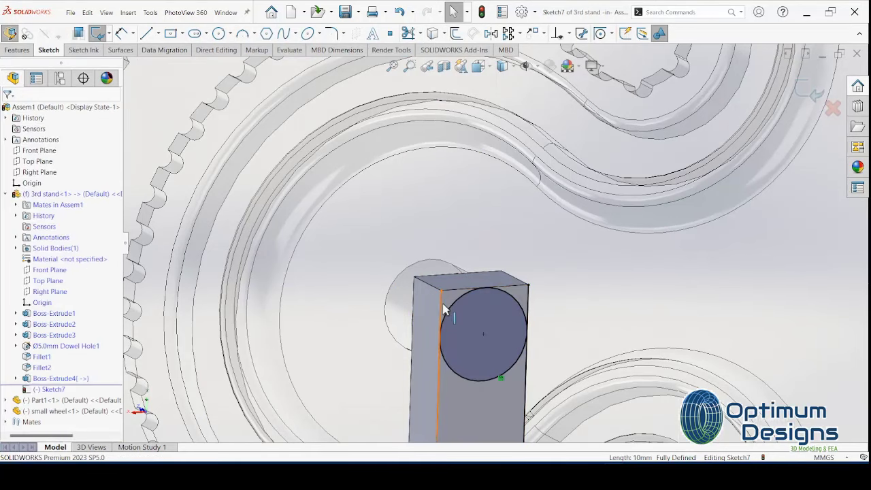
left_click(443, 309)
key("Delete")
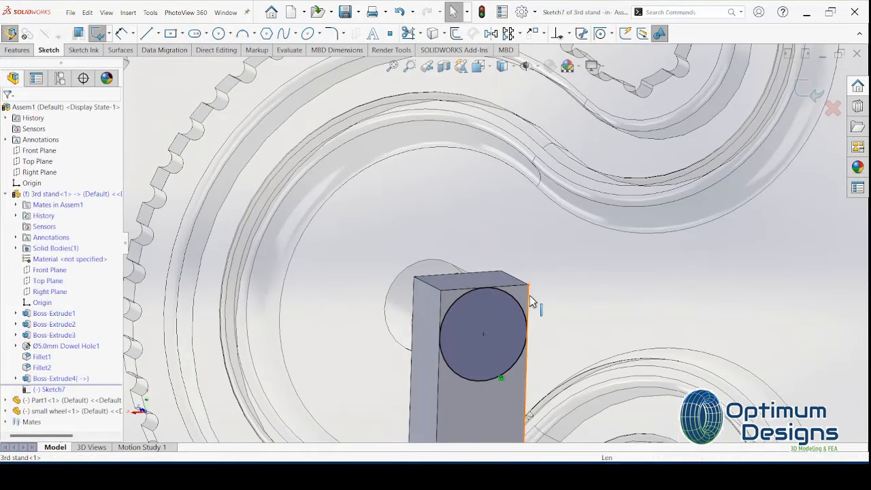
scroll(515, 385, "up", 5)
middle_click_drag(515, 412, 503, 302)
scroll(470, 214, "down", 3)
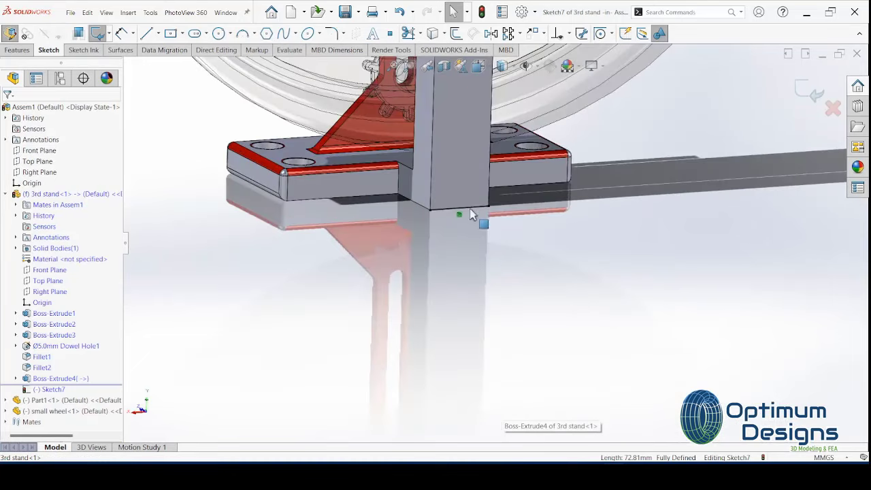
left_click(465, 211)
key("Escape")
scroll(469, 208, "up", 5)
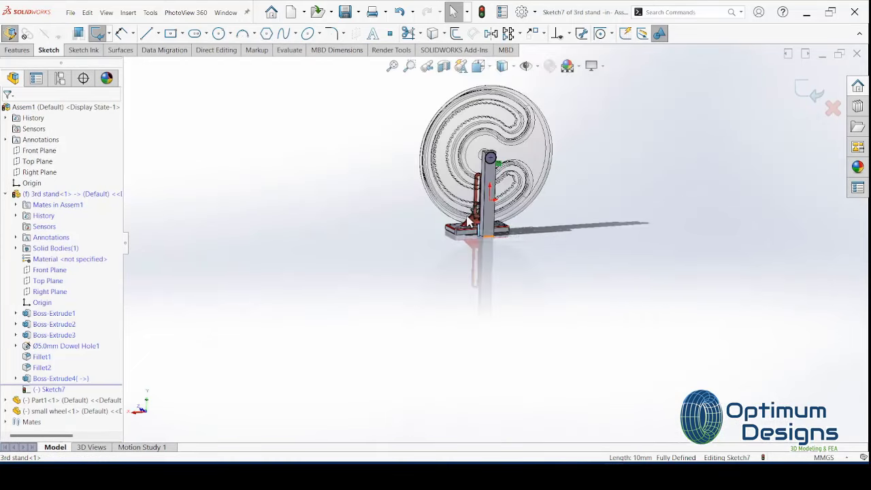
scroll(481, 199, "down", 2)
scroll(481, 198, "down", 2)
left_click(16, 50)
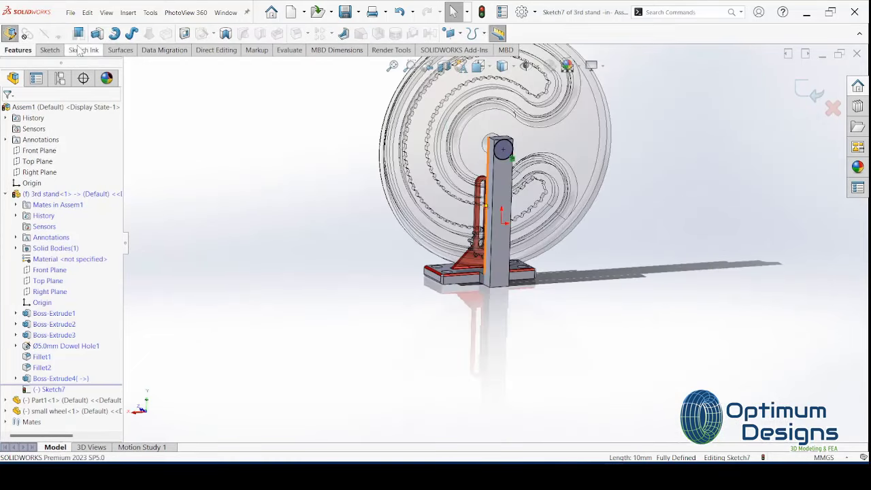
Extrude the circle sketch as a boss, flipped to the other side, viewed from the side.
left_click(11, 32)
scroll(449, 152, "down", 2)
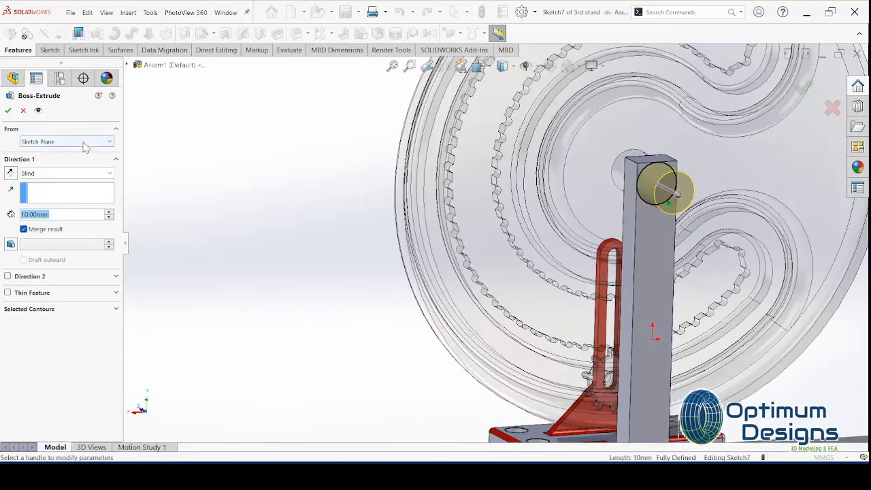
left_click(11, 173)
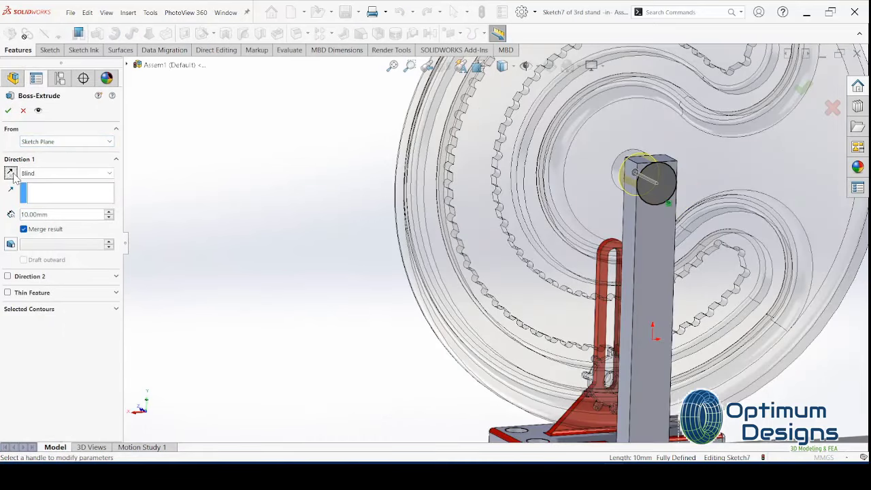
left_click(477, 66)
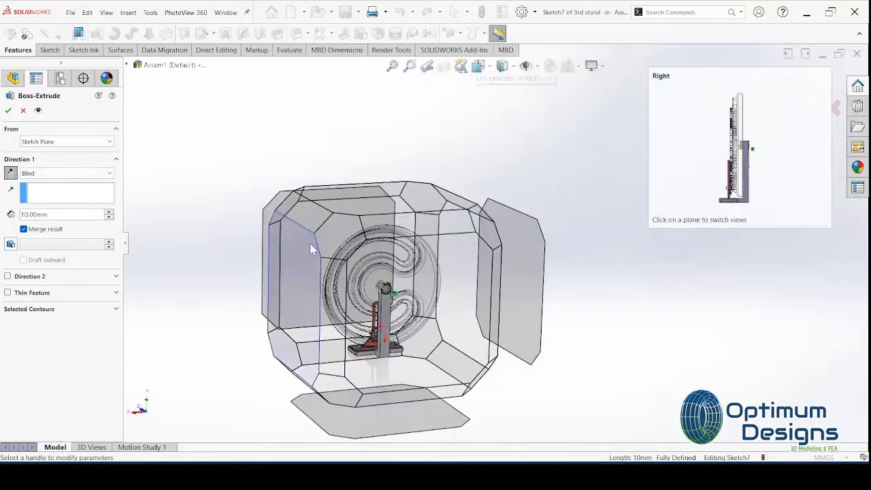
left_click(309, 245)
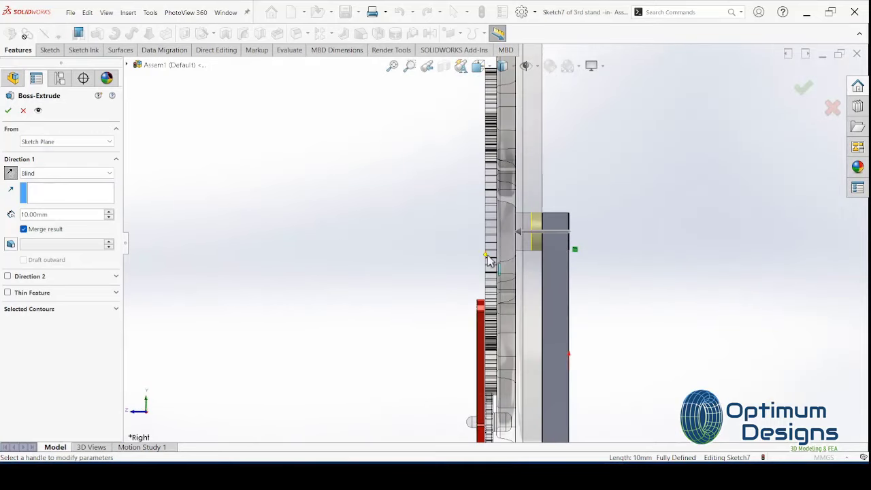
Set the boss depth to 15 mm and accept the extrusion.
scroll(488, 260, "down", 1)
left_click(109, 213)
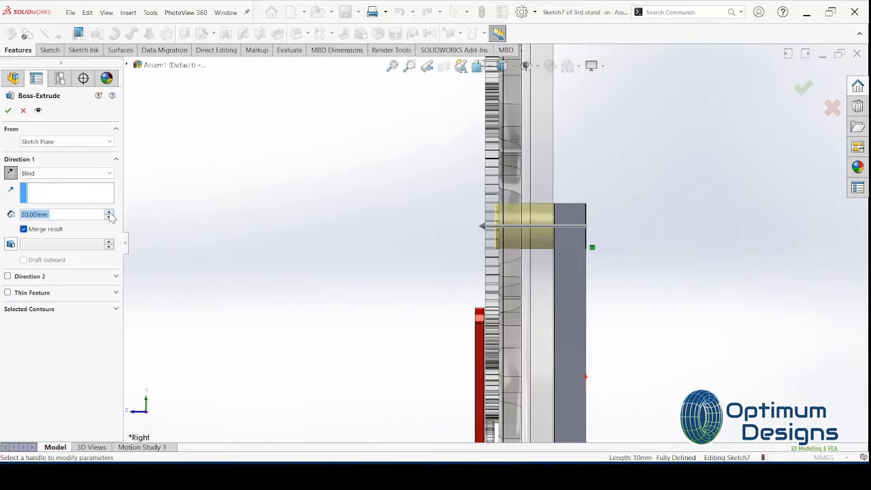
left_click(77, 216)
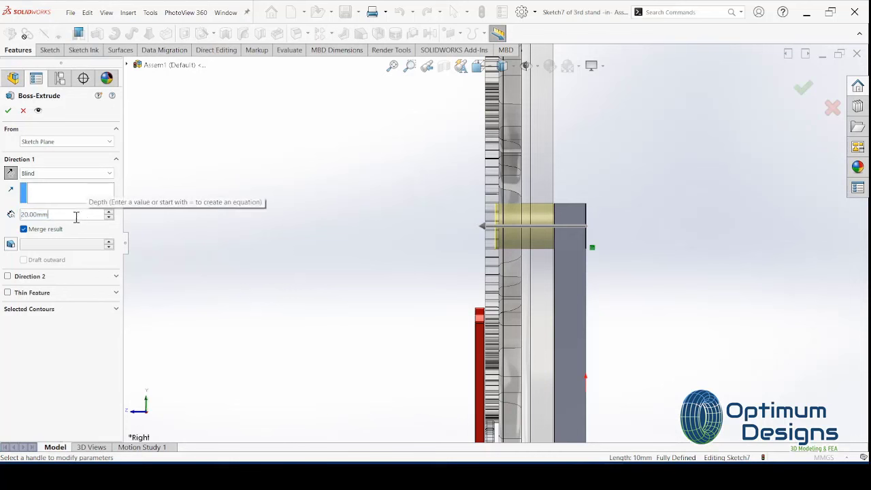
type("17.")
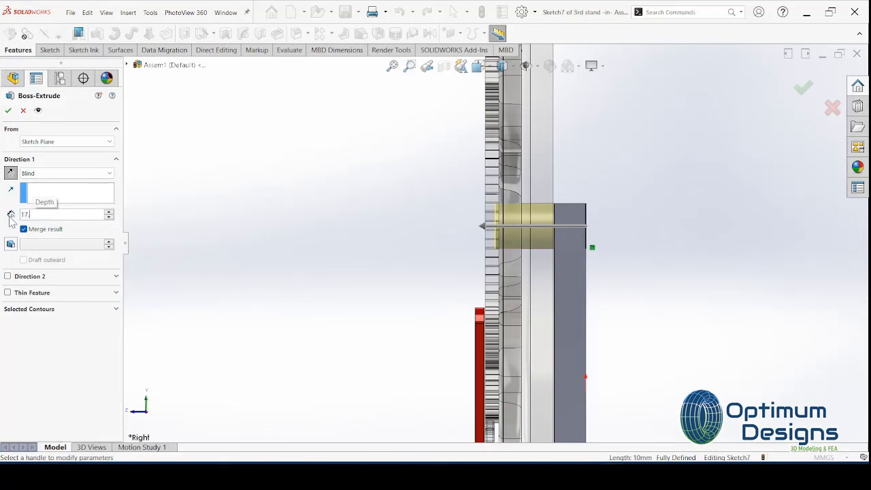
type("5")
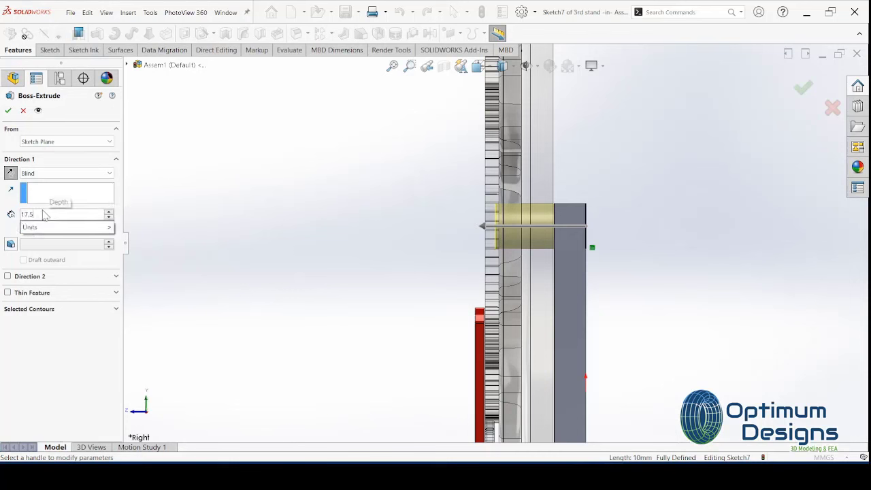
key("Return")
left_click(479, 66)
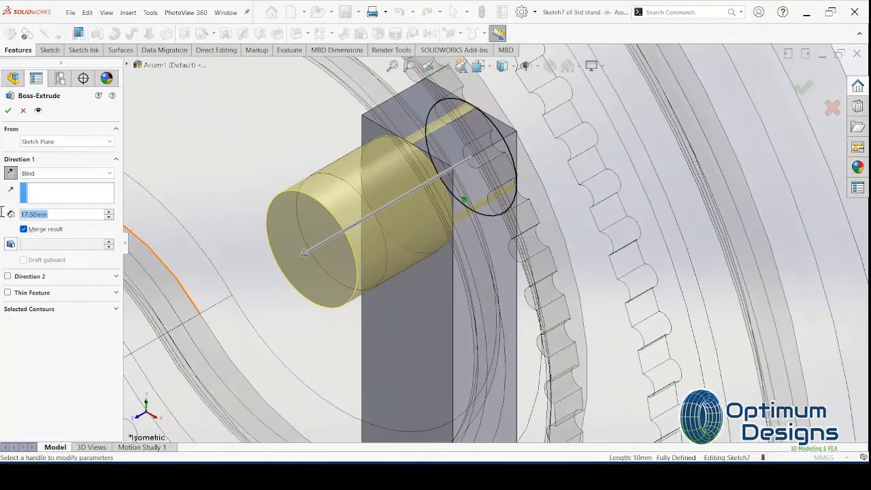
type("15")
key("Return")
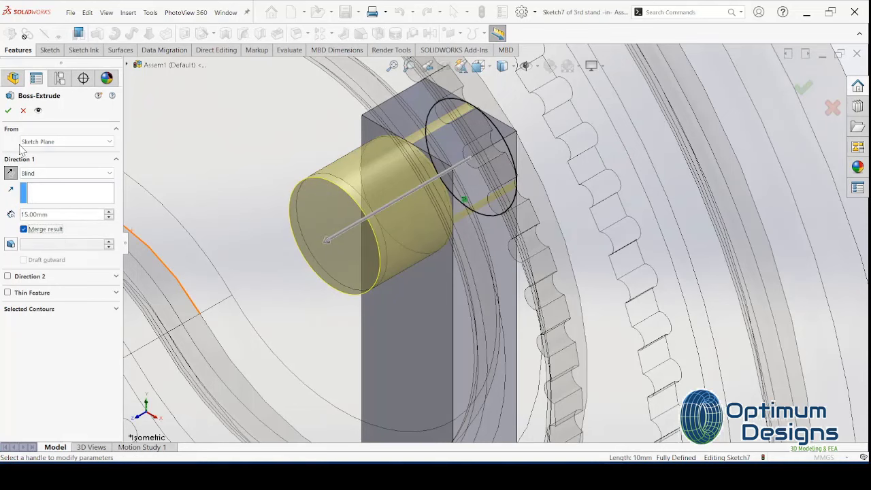
left_click(8, 110)
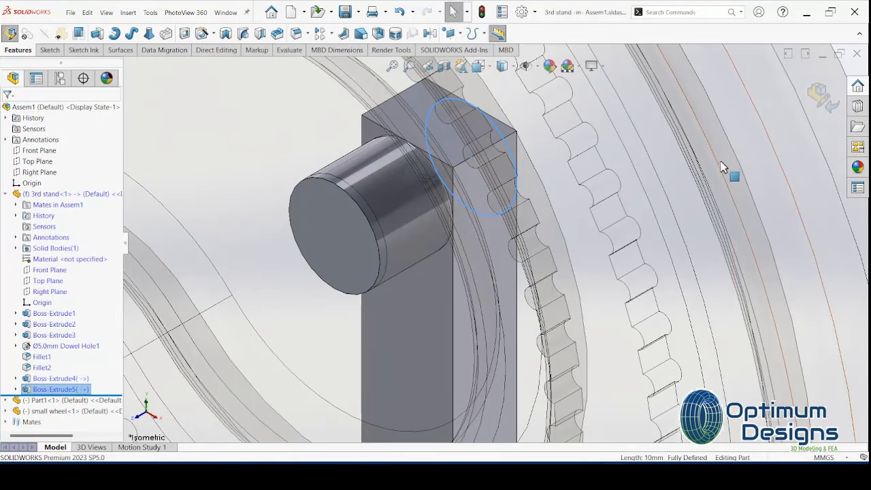
Return from editing the stand to the assembly and suppress the Coincident1 mate.
key("f")
left_click(819, 98)
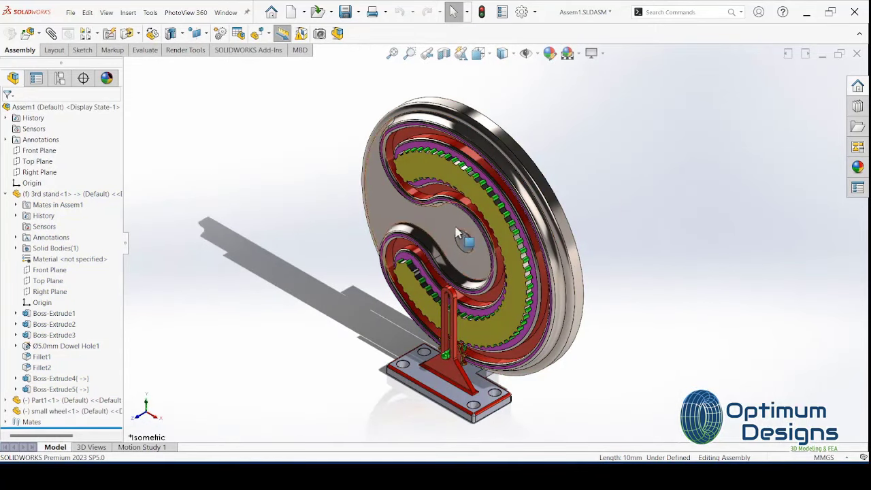
left_click(6, 194)
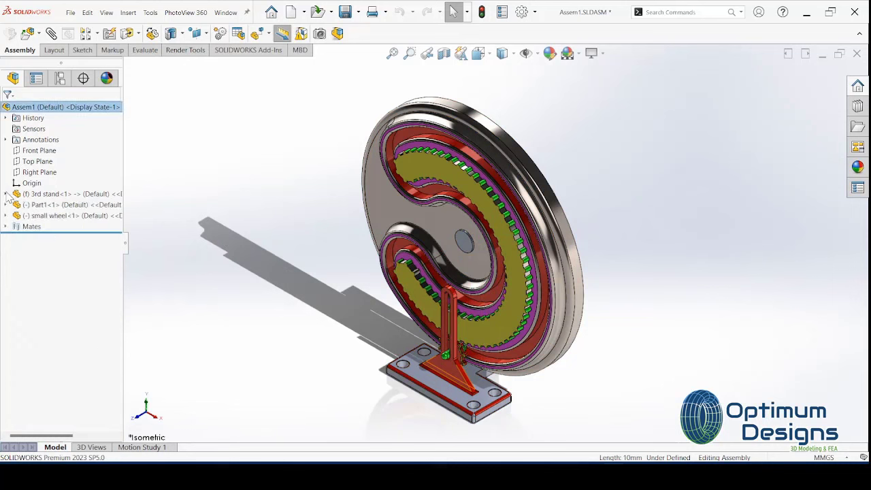
left_click(5, 227)
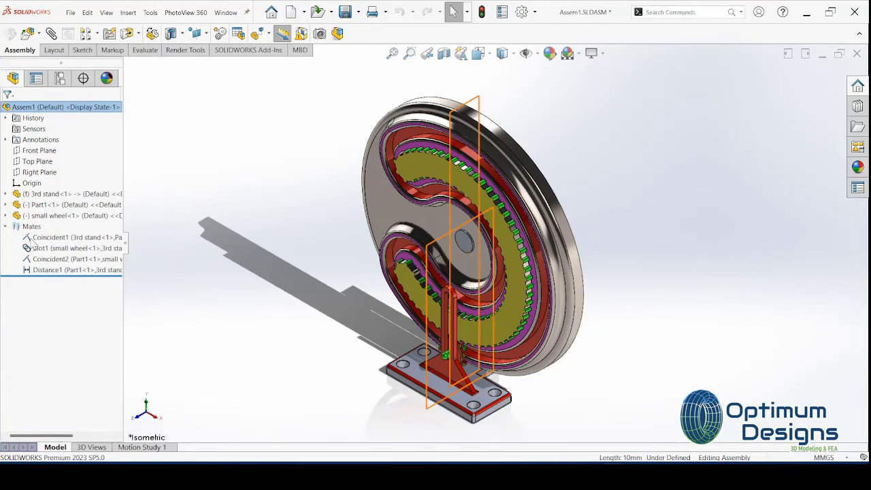
left_click(70, 237)
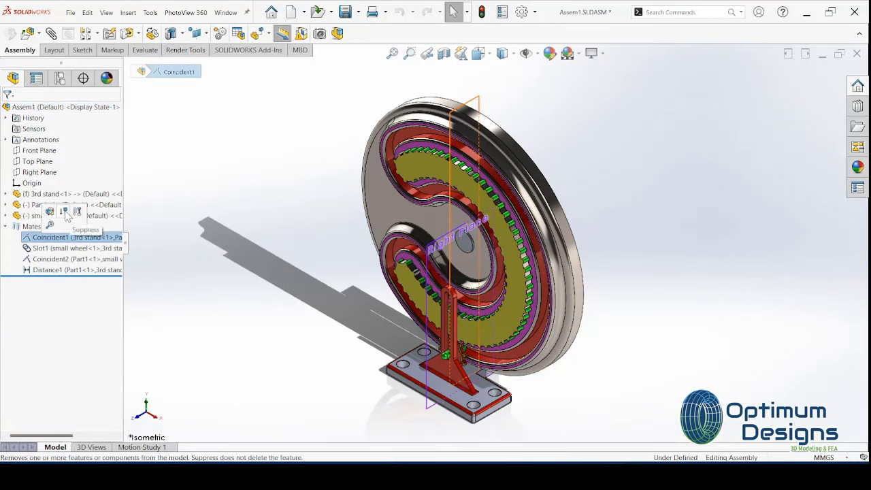
left_click(63, 211)
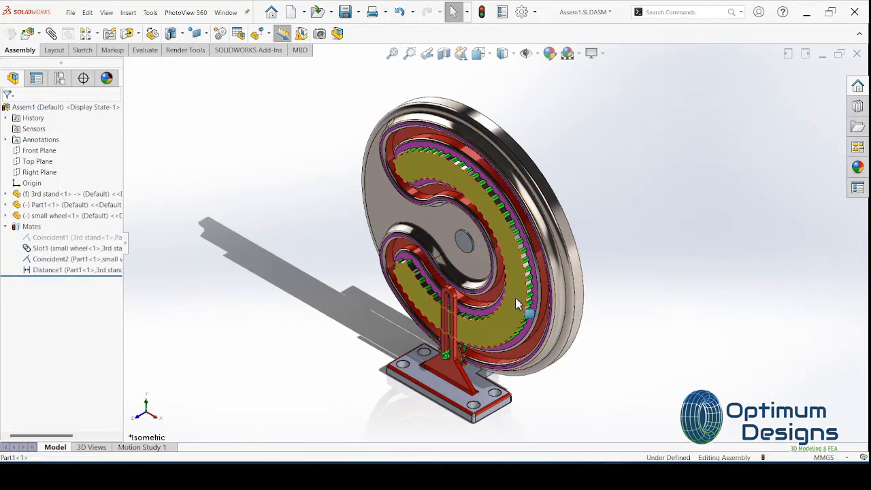
Move the wheel clear of the stand and pick its centre hole for a new mate.
left_click_drag(515, 297, 631, 220)
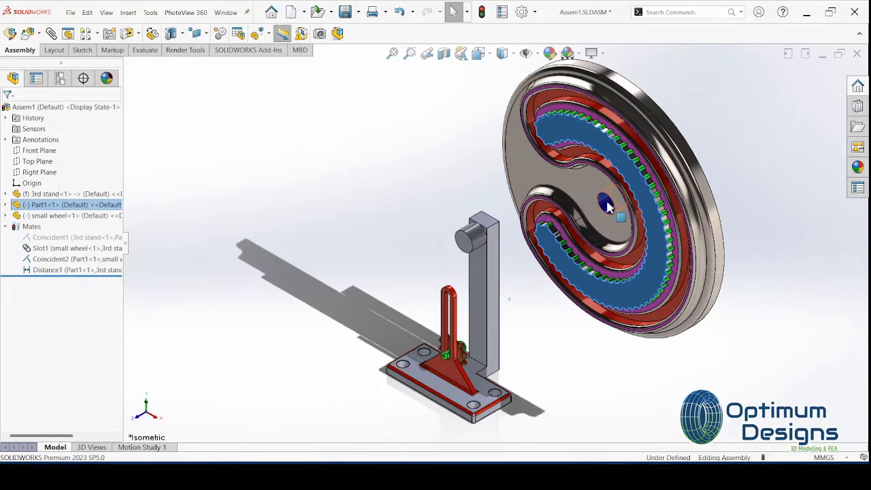
left_click(608, 205)
left_click(68, 34)
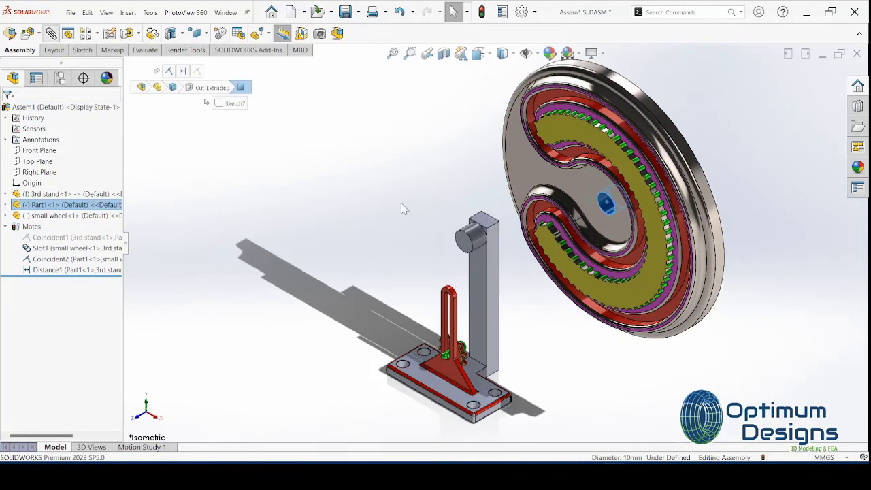
Mate the stand's boss concentric with the wheel's centre hole as Concentric1.
left_click(479, 241)
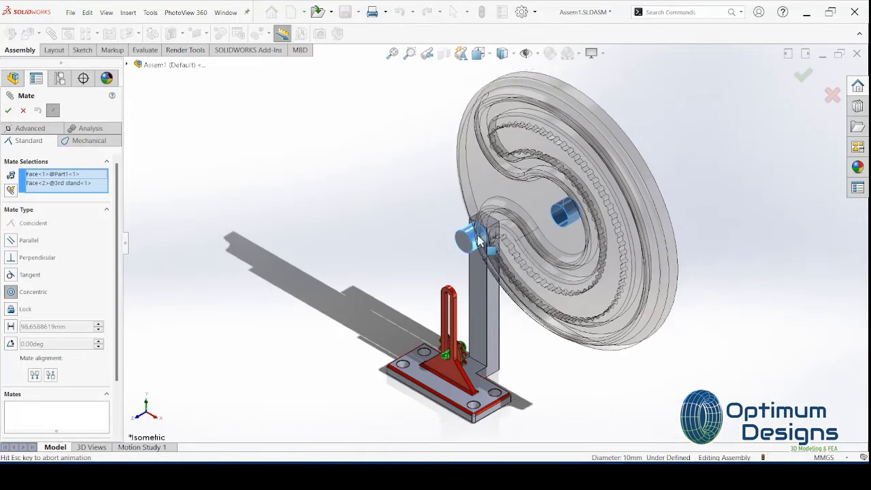
scroll(486, 298, "down", 5)
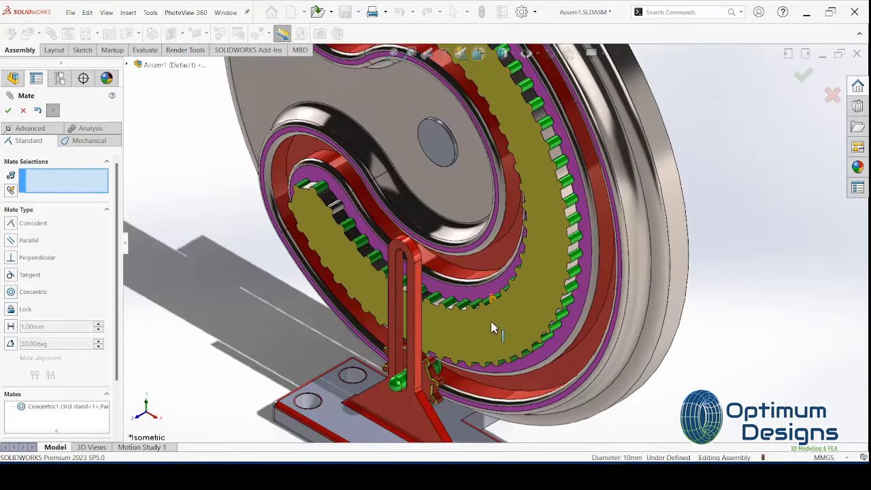
mouse_move(487, 298)
middle_mouse_down()
mouse_move(461, 267)
mouse_move(422, 286)
mouse_move(468, 294)
middle_mouse_up()
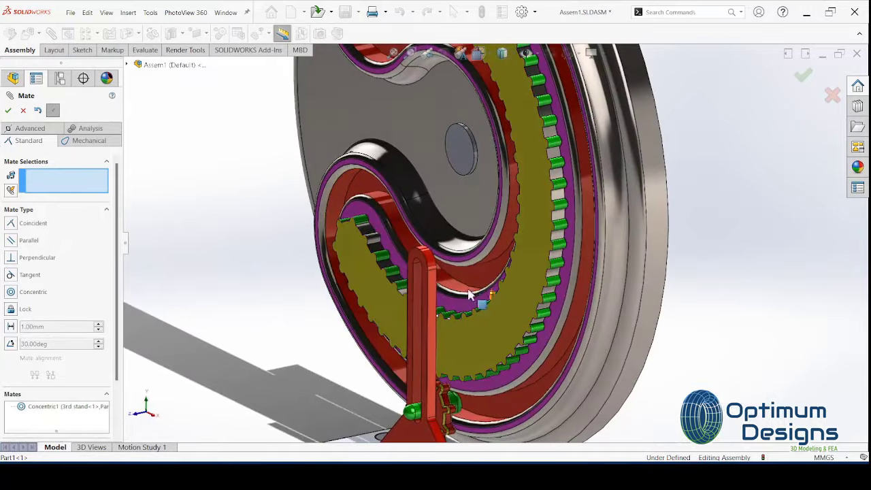
left_click(8, 110)
In the Front view, spin the spiral wheel about its hub.
mouse_move(506, 323)
middle_mouse_down()
mouse_move(516, 306)
mouse_move(510, 315)
middle_mouse_up()
key("space")
key("Escape")
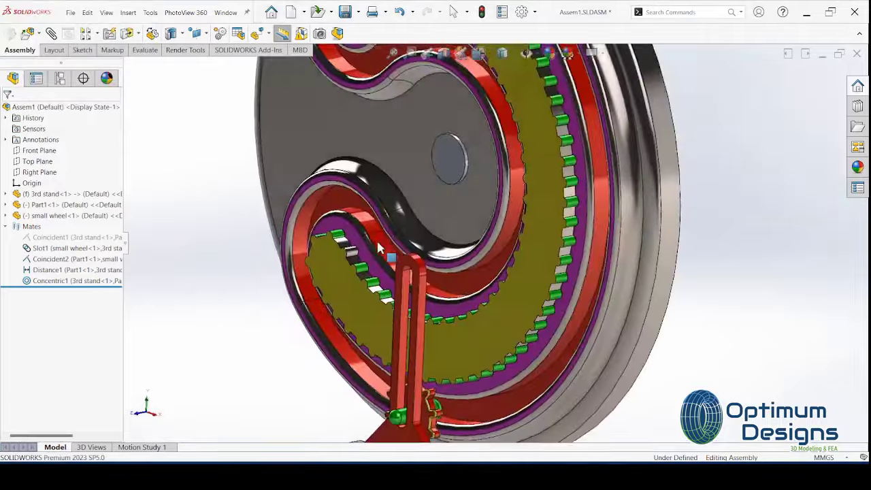
key("ctrl+7")
scroll(476, 310, "down", 3)
scroll(476, 309, "down", 3)
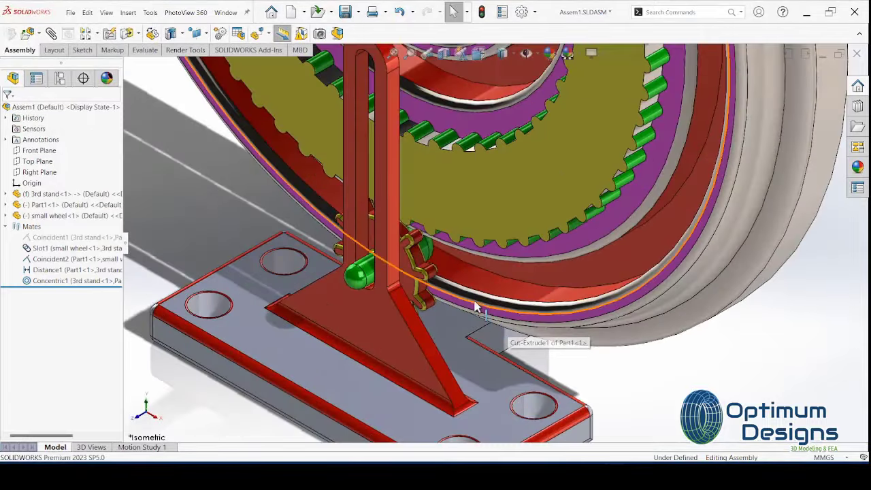
key("space")
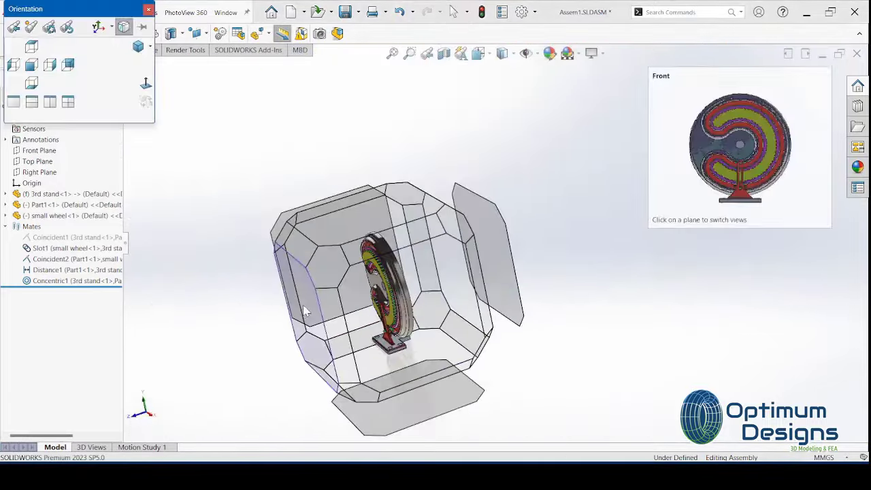
left_click(304, 311)
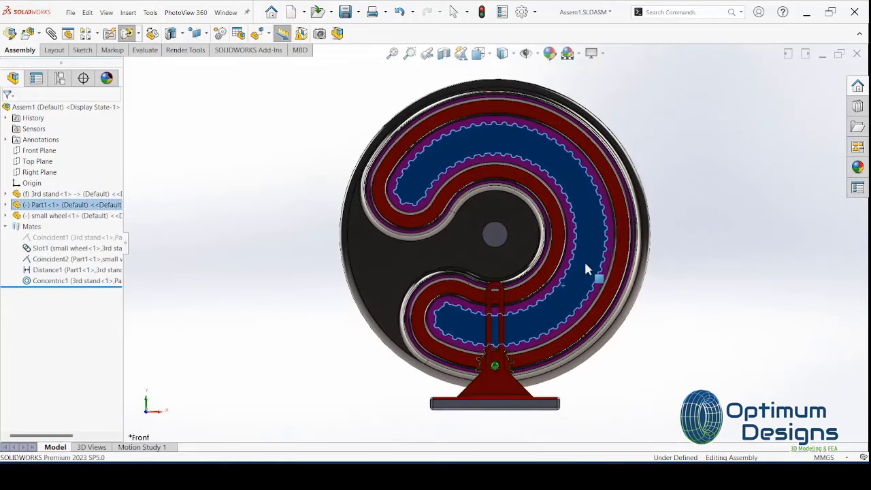
mouse_move(586, 265)
left_mouse_down()
mouse_move(527, 316)
mouse_move(414, 307)
mouse_move(420, 197)
mouse_move(480, 189)
mouse_move(496, 202)
left_mouse_up()
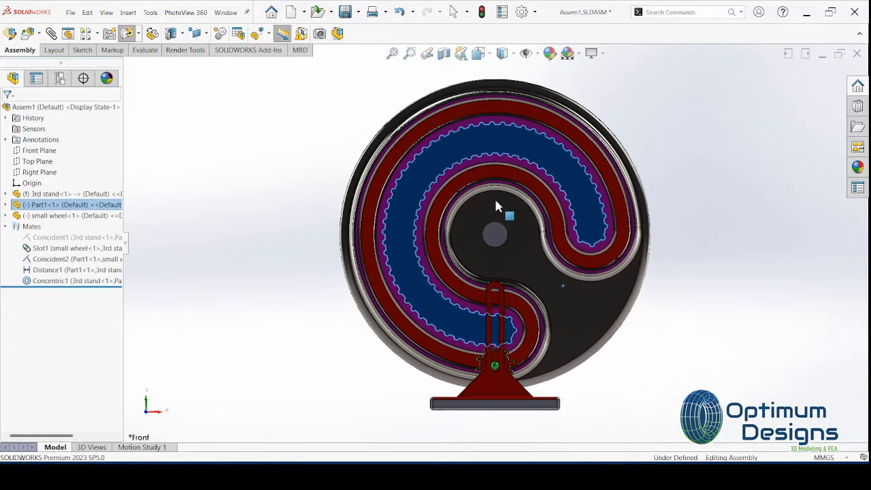
Rotate the small gear wheel within its slot to test its movement.
scroll(511, 336, "down", 5)
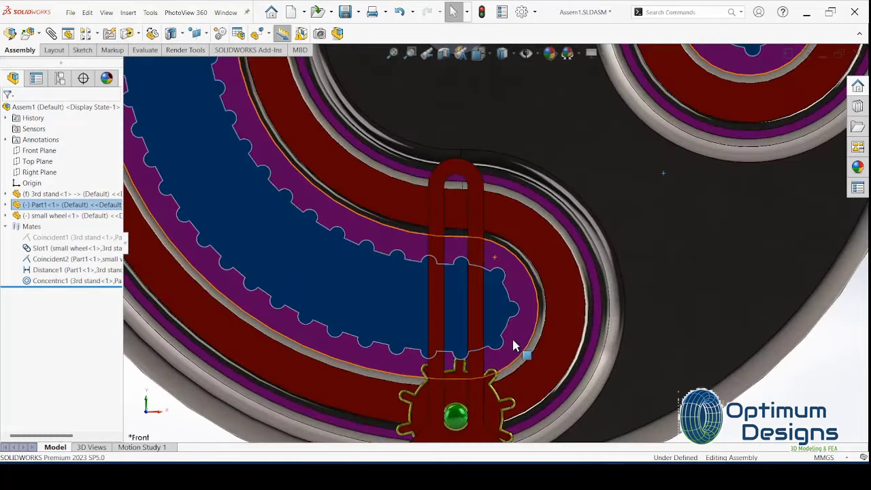
left_click(469, 400)
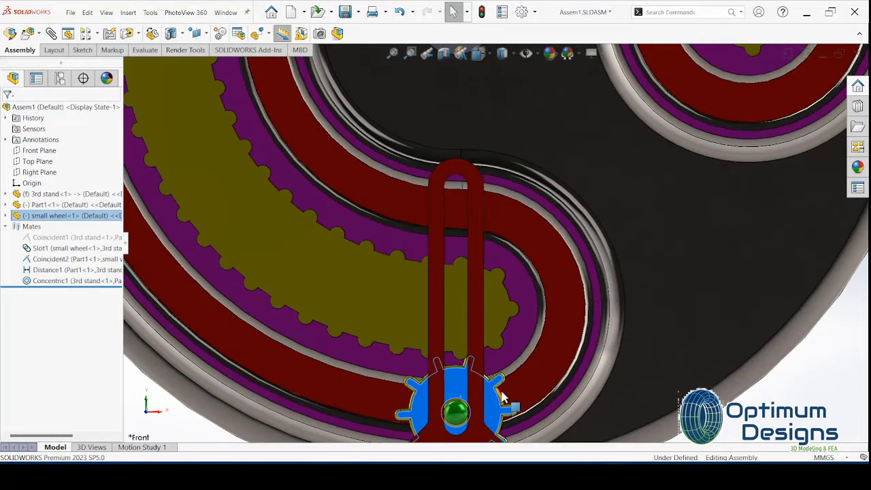
mouse_move(502, 398)
left_mouse_down()
mouse_move(447, 386)
mouse_move(440, 370)
left_mouse_up()
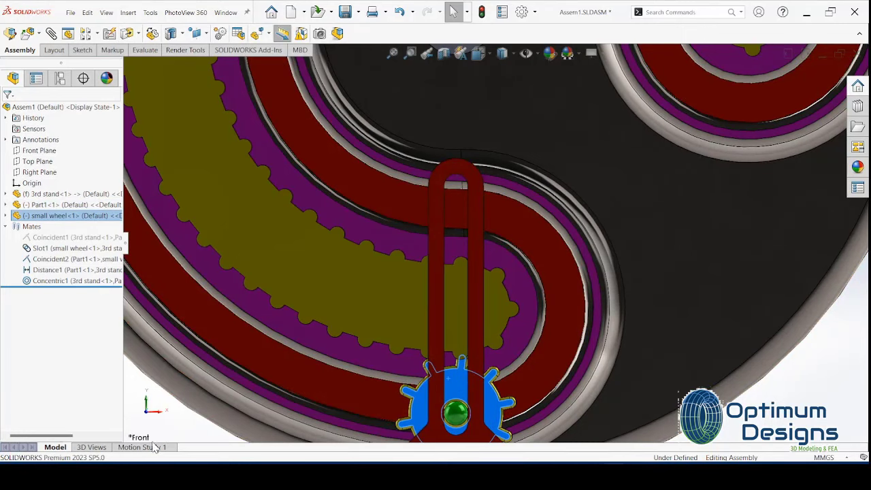
In Isometric view, open Motion Study 1 and change its type to Motion Analysis.
key("space")
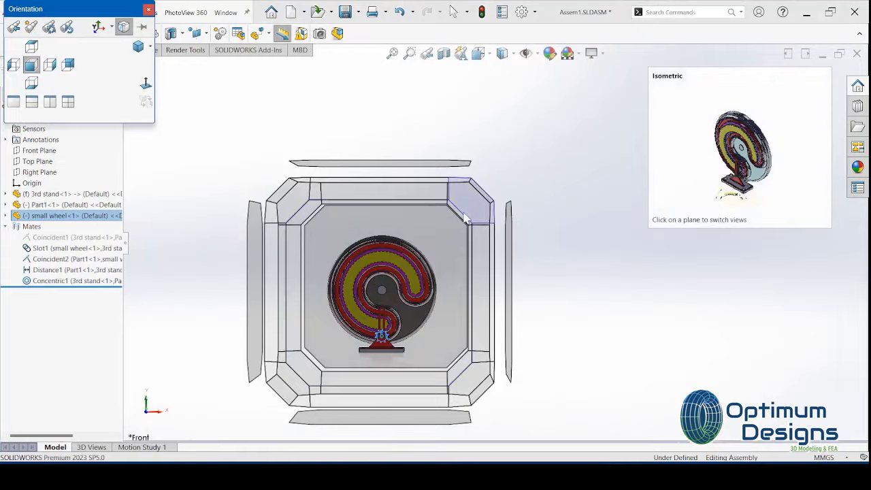
left_click(464, 214)
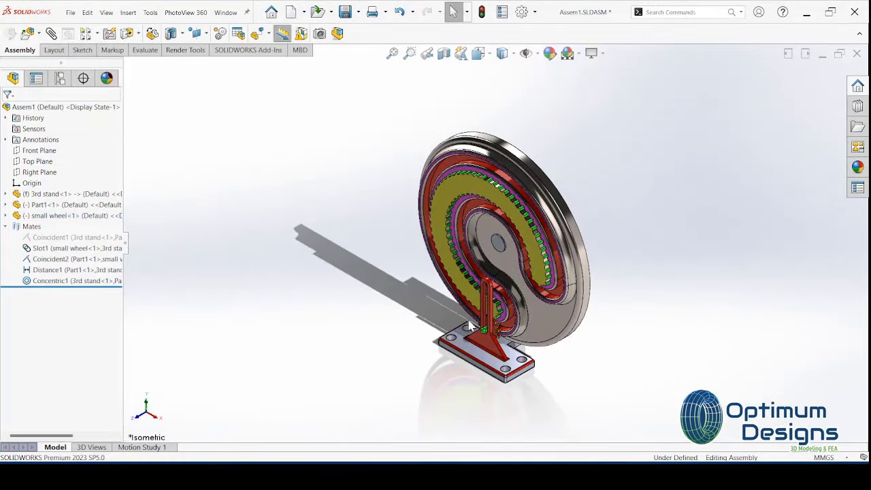
scroll(469, 325, "down", 2)
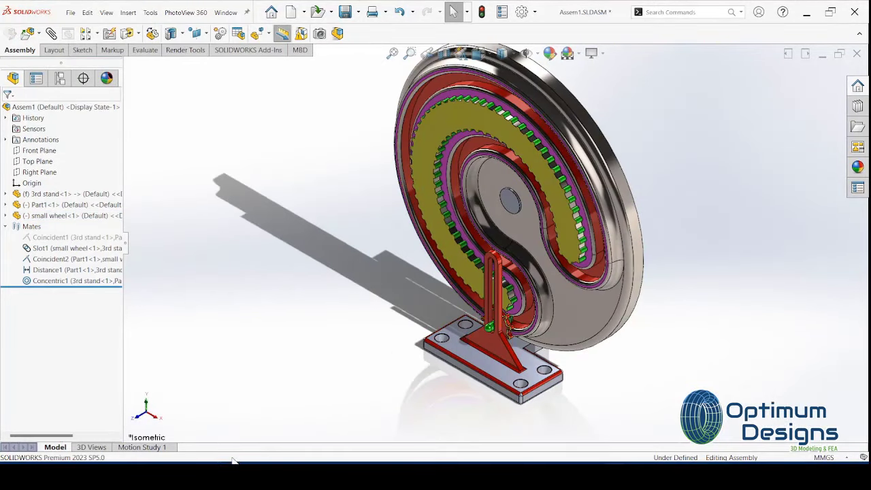
left_click(141, 447)
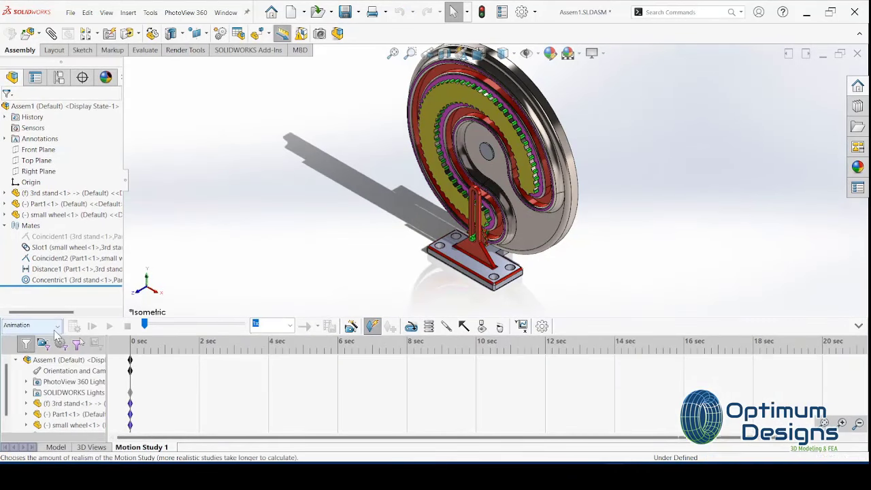
left_click(30, 325)
left_click(37, 362)
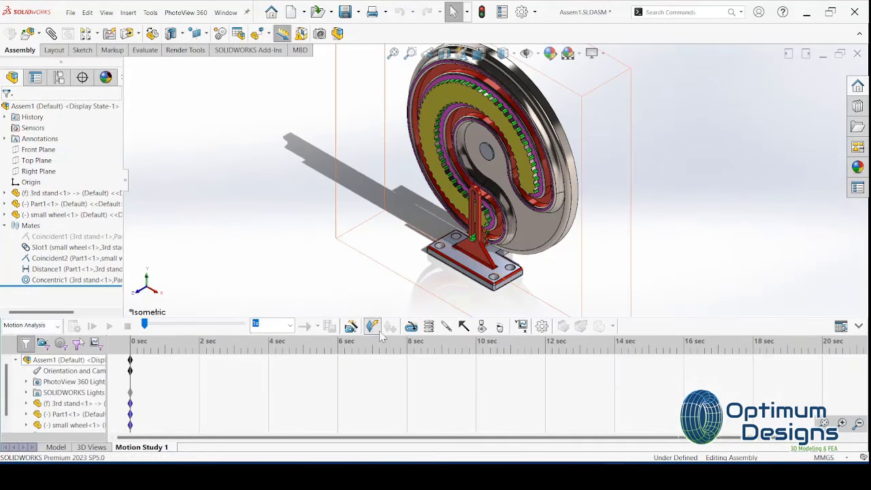
Add a constant-speed rotary motor on the small wheel's face running at 75 RPM.
left_click(411, 327)
scroll(487, 250, "down", 3)
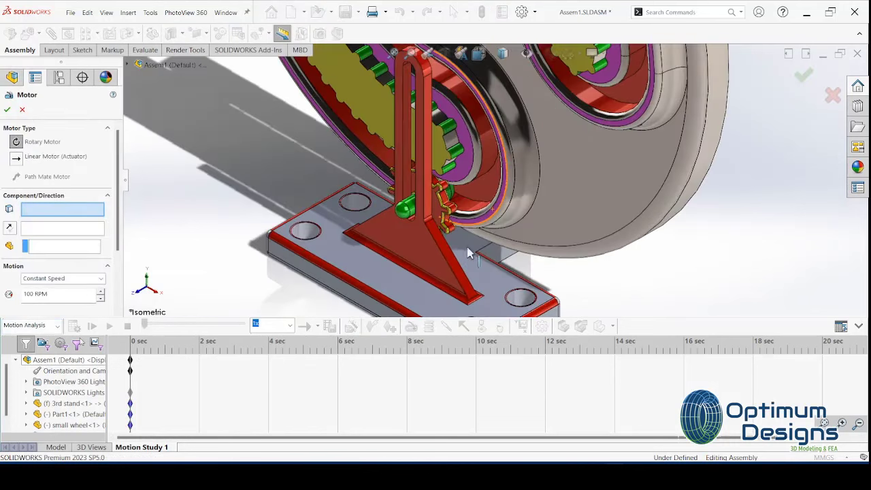
scroll(476, 238, "down", 3)
left_click(370, 128)
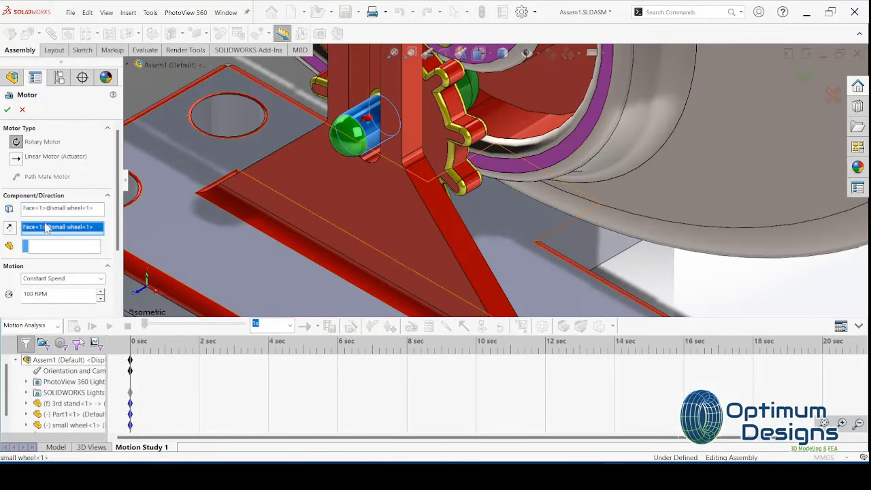
left_click(45, 278)
left_click(49, 286)
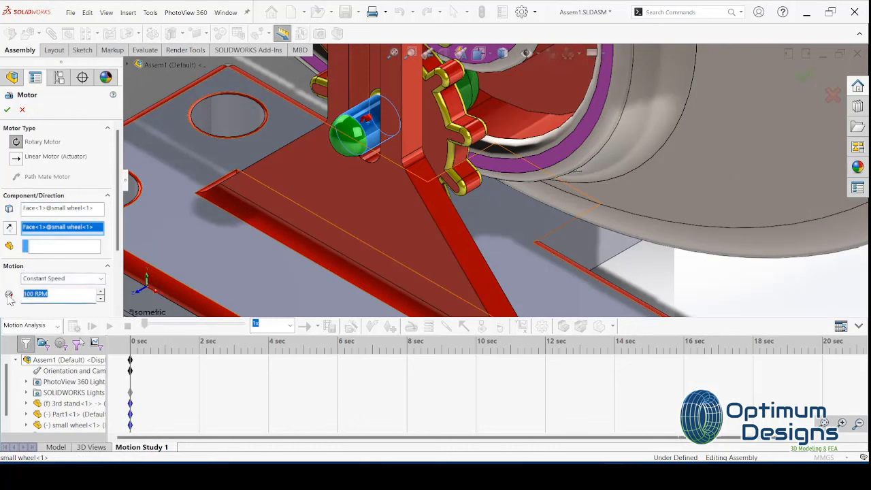
key("BackSpace")
type("4")
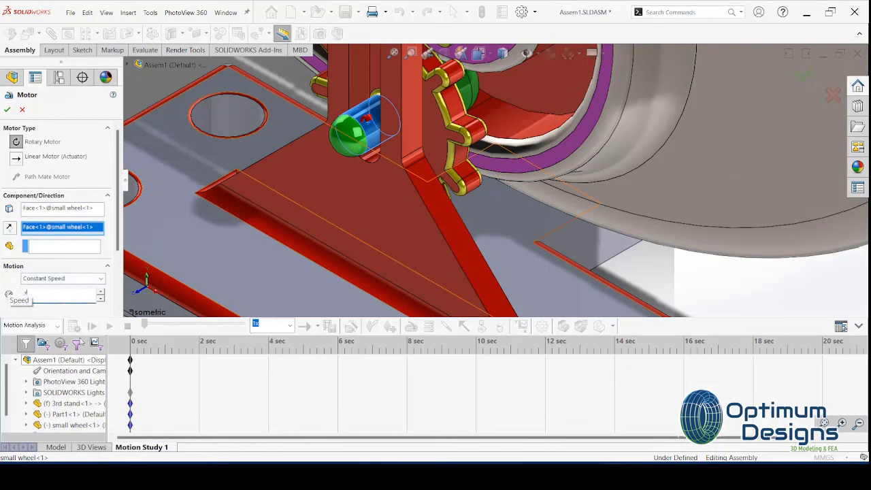
type("5")
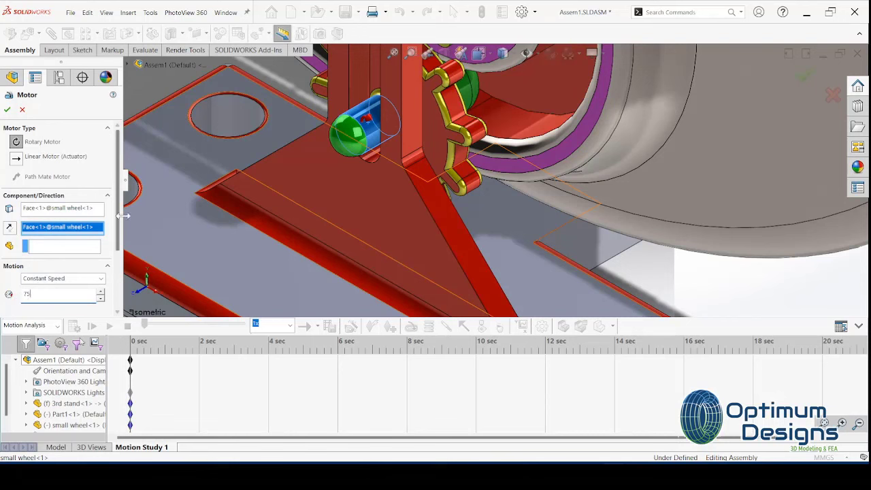
scroll(118, 251, "down", 3)
scroll(117, 250, "down", 2)
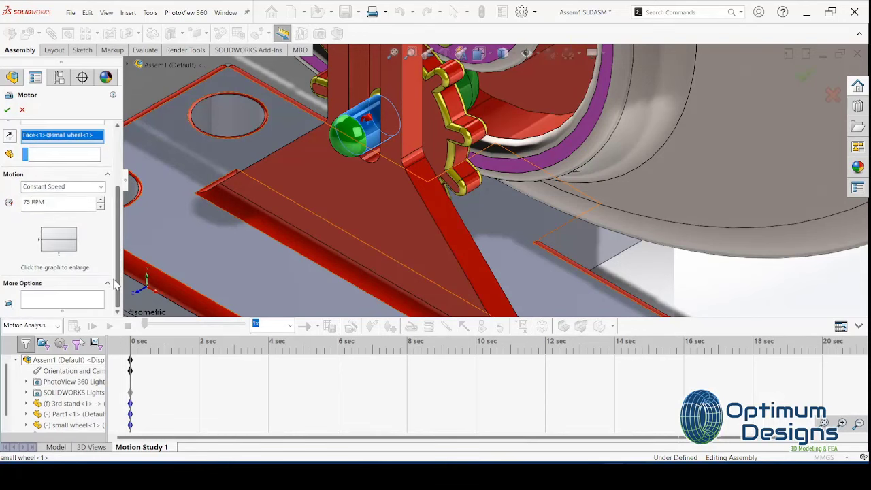
left_click(7, 110)
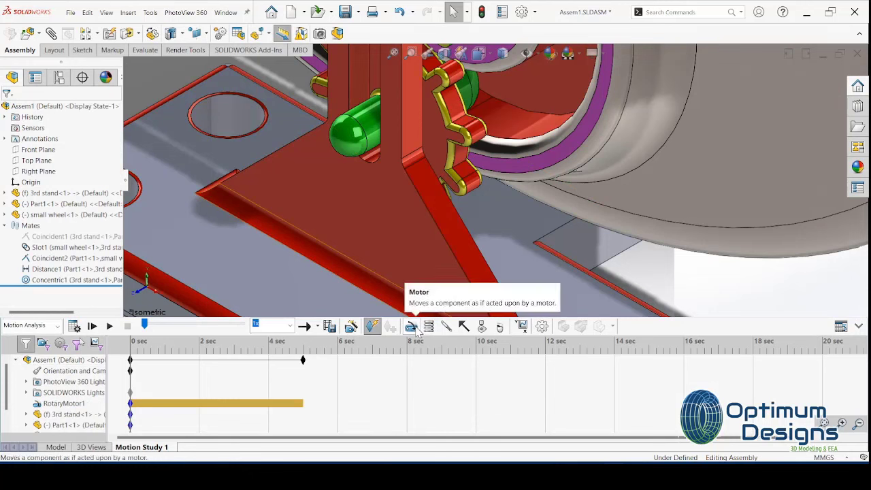
Add a solid-body contact between the small wheel and the 3rd stand.
left_click(482, 327)
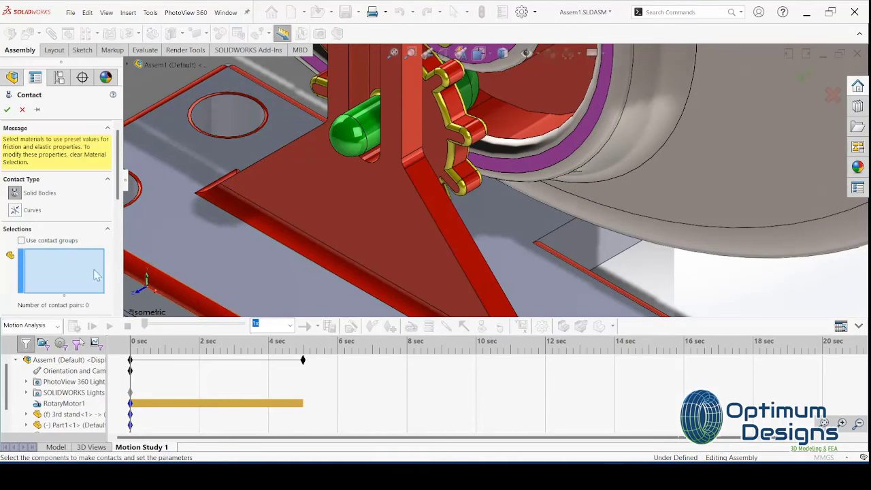
left_click(366, 141)
scroll(367, 140, "up", 2)
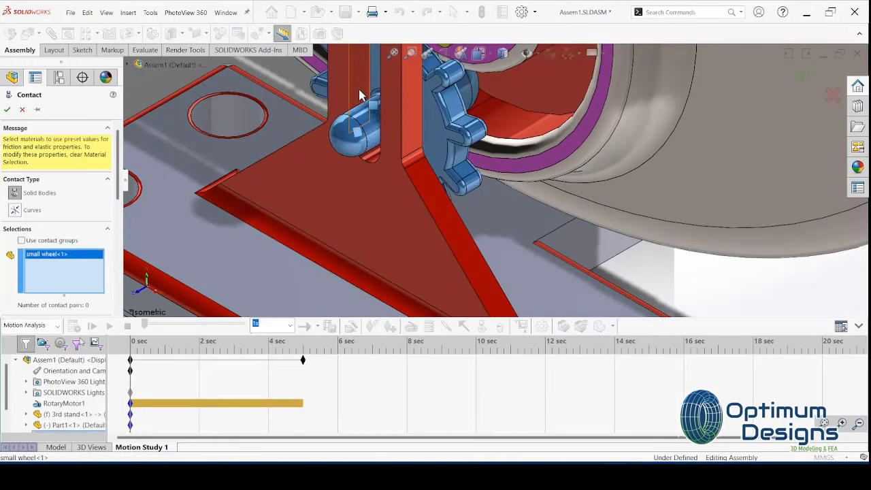
left_click(383, 127)
scroll(383, 127, "up", 2)
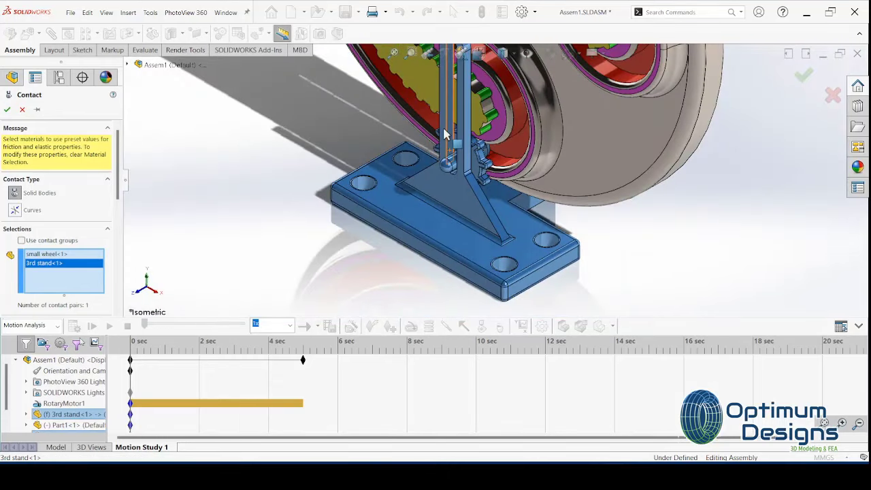
middle_click_drag(443, 134, 408, 163)
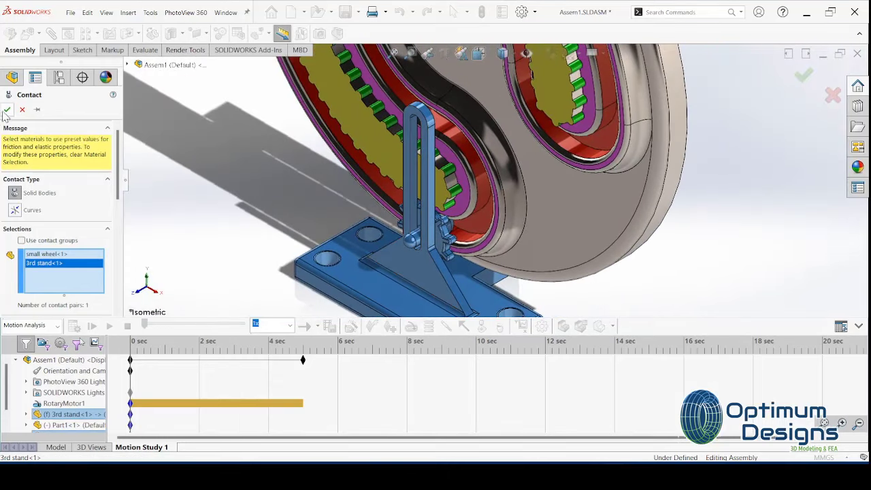
left_click(7, 111)
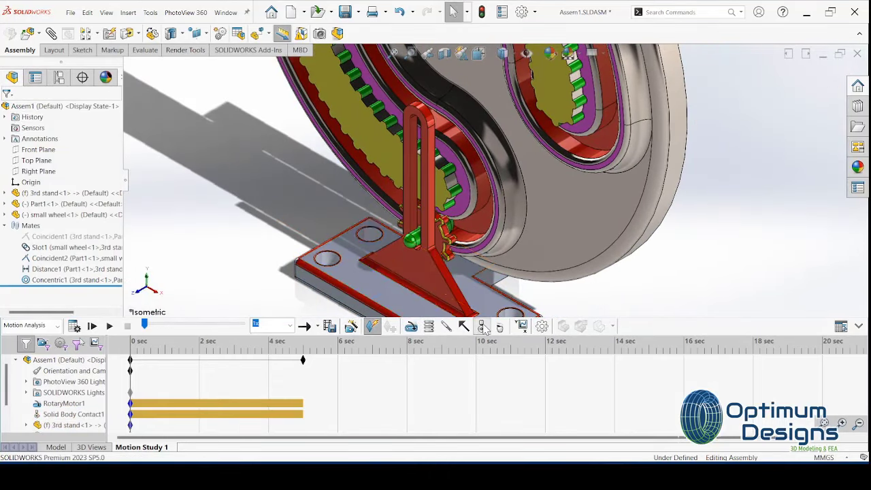
Add a second contact between the large wheel Part1 and the small wheel.
left_click(483, 328)
left_click(502, 251)
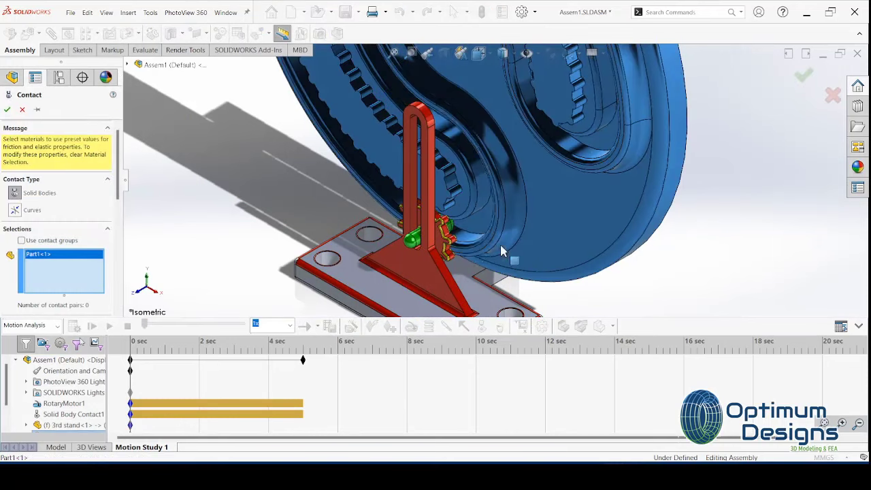
left_click(412, 244)
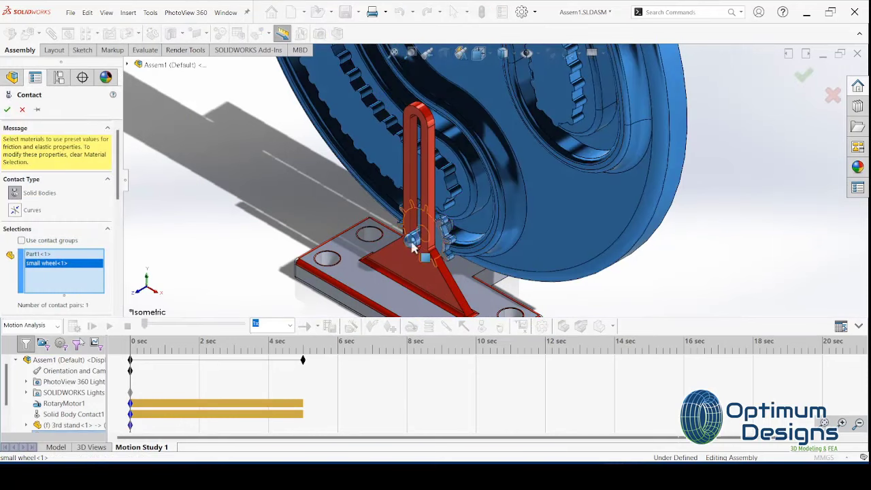
left_click(8, 111)
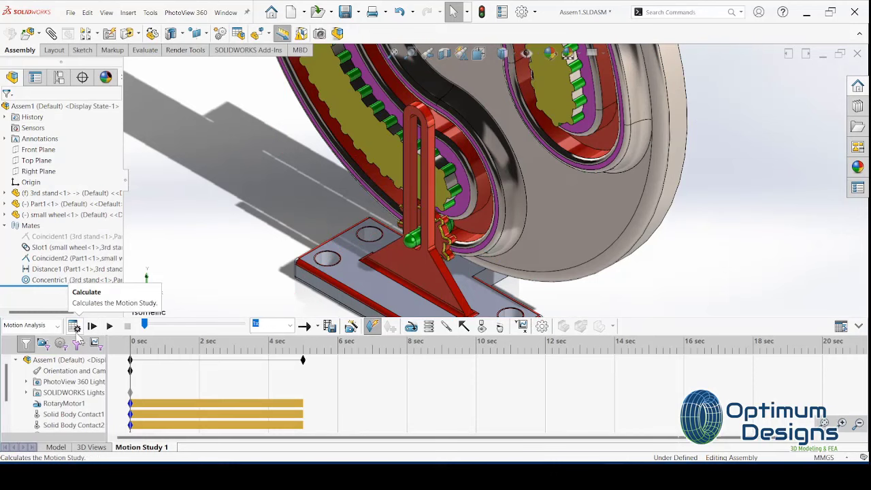
Calculate the study from the Front view, then stretch its end time to 10 seconds.
left_click(478, 53)
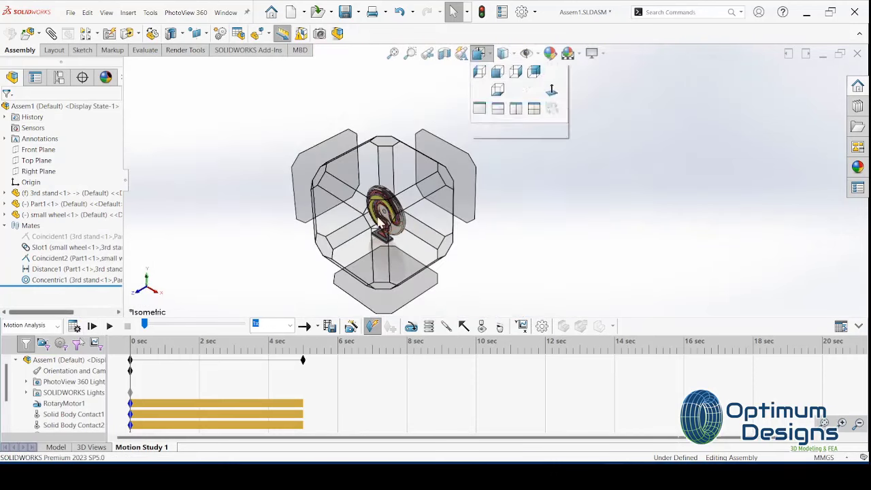
left_click(379, 224)
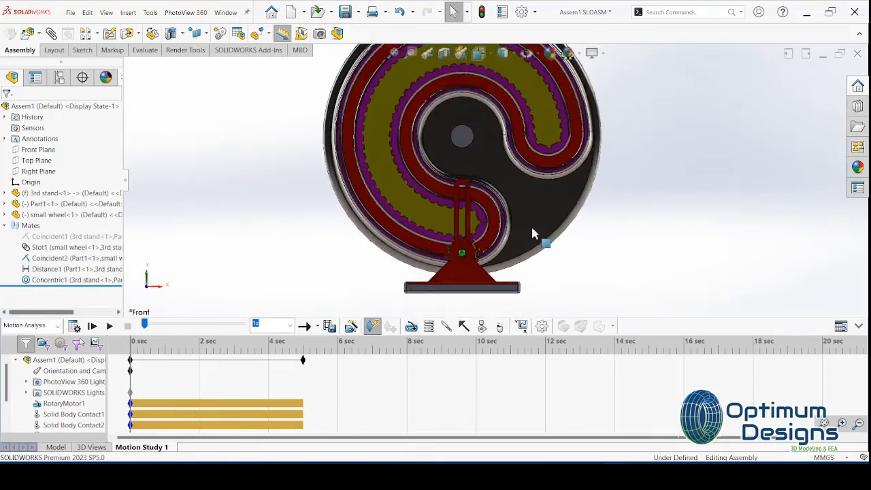
scroll(532, 233, "down", 3)
mouse_move(501, 217)
middle_mouse_down("ctrl")
mouse_move(492, 225)
mouse_move(495, 260)
middle_mouse_up("ctrl")
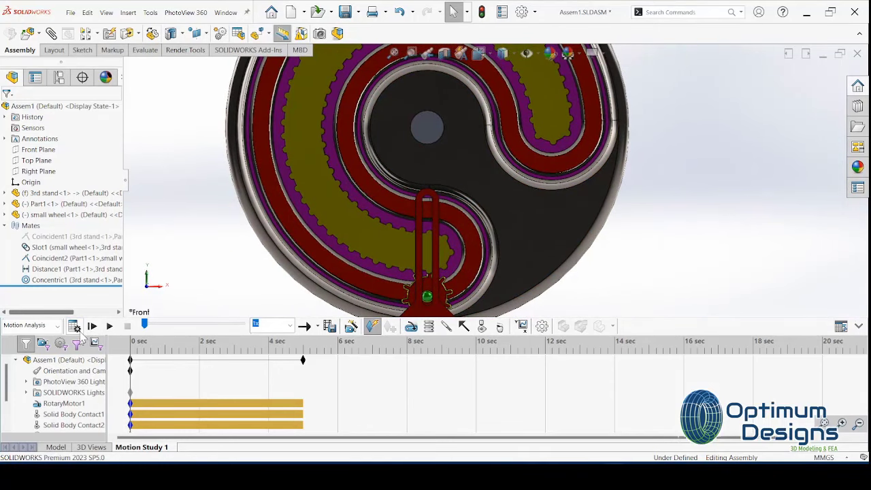
left_click(75, 327)
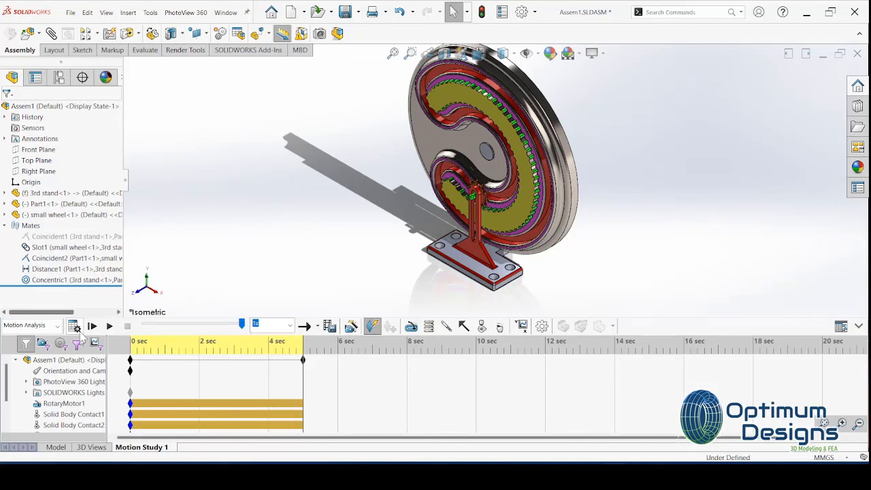
left_click_drag(303, 359, 479, 381)
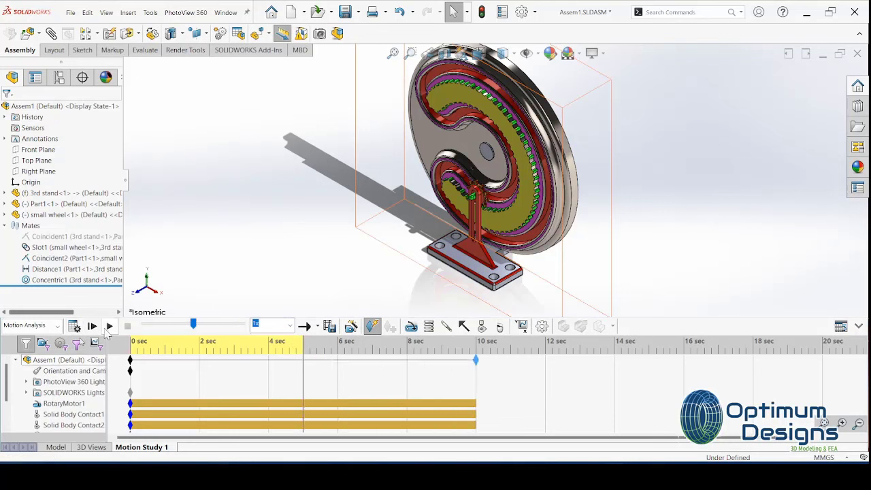
Recalculate over 10 seconds, play the animation, then replay it framed in the Front view.
left_click(74, 326)
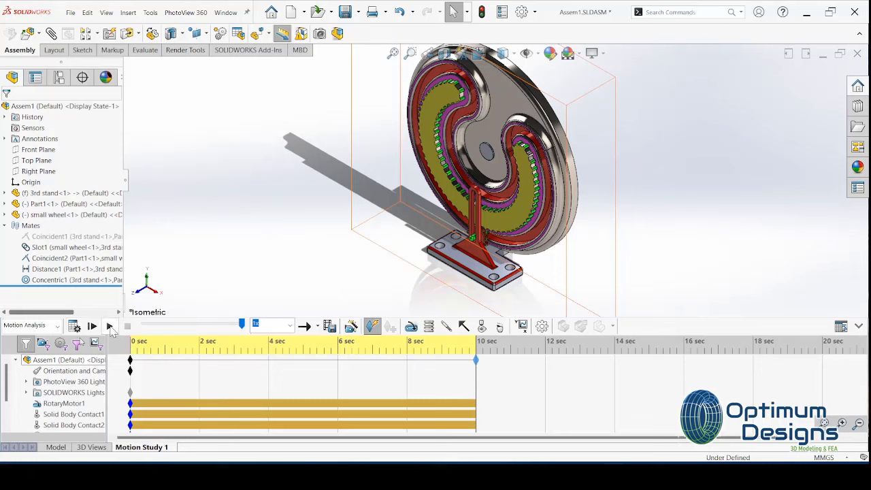
left_click(110, 327)
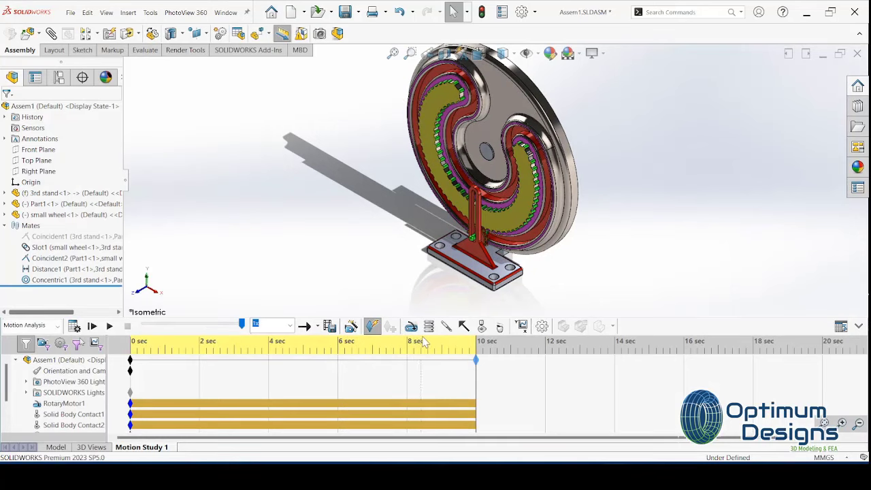
left_click(487, 59)
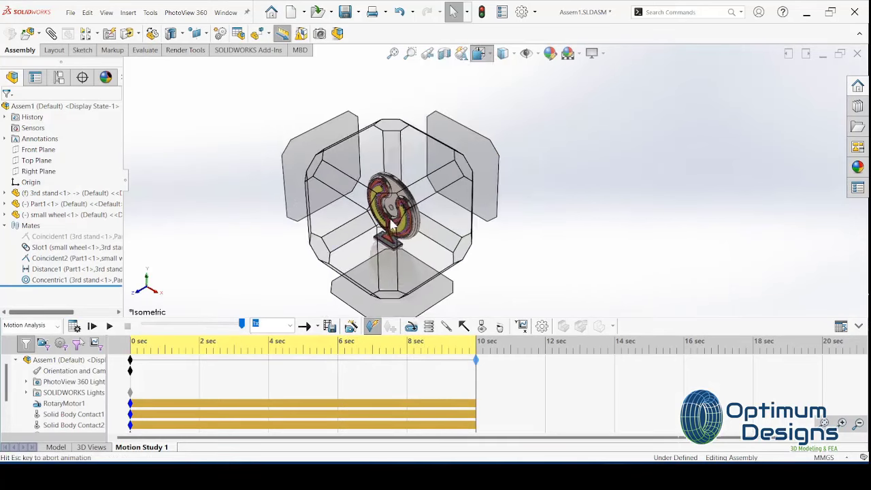
left_click(348, 243)
scroll(535, 258, "down", 4)
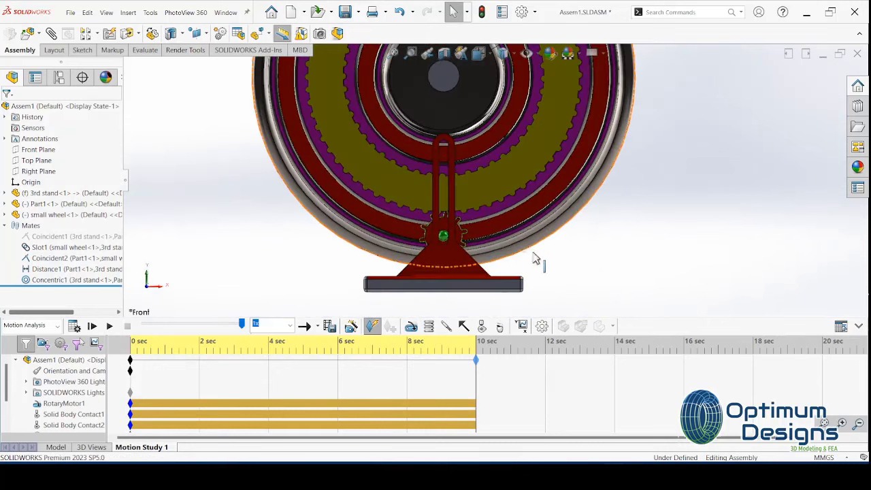
middle_click_drag(519, 236, 507, 289, "ctrl")
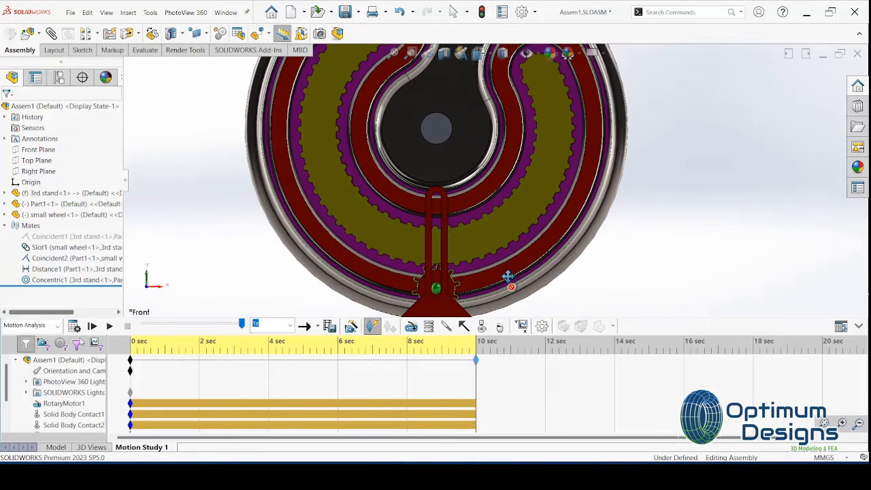
left_click(107, 328)
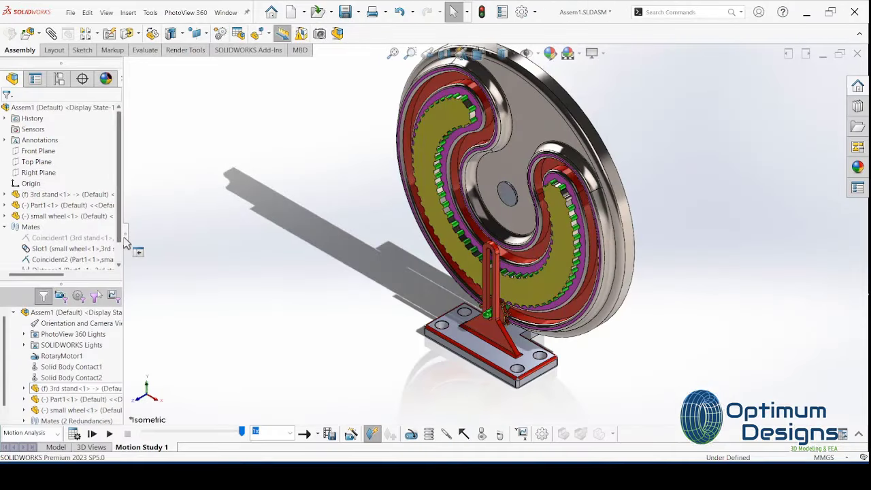
Hide the FeatureManager, zoom and pan to frame the wheel assembly, and bring up the render tools.
left_click(125, 233)
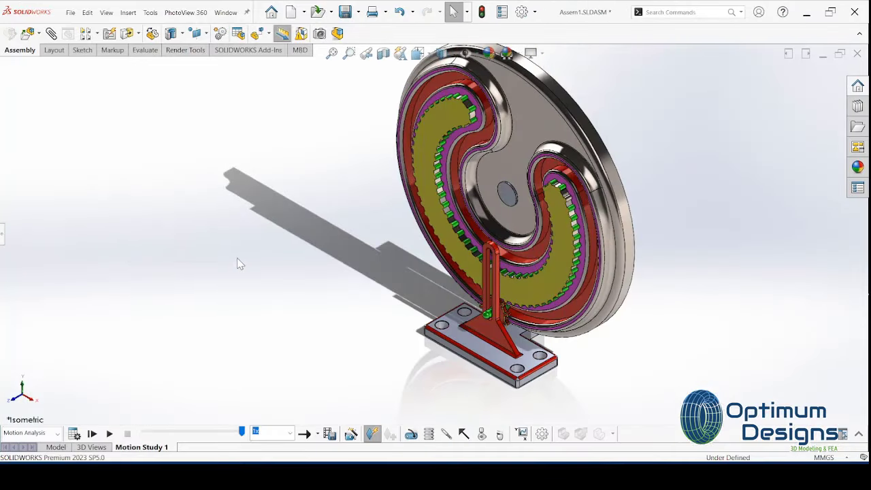
scroll(535, 300, "down", 5)
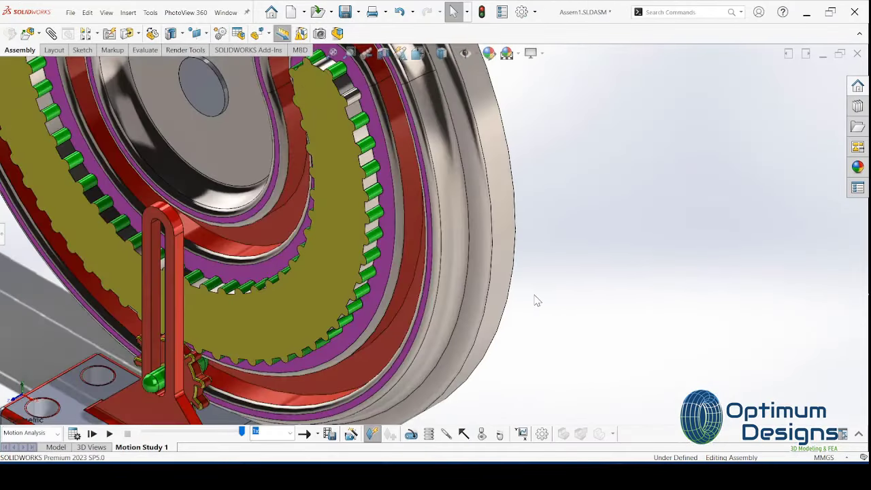
scroll(488, 294, "up", 1)
middle_click_drag(460, 289, 598, 298, "ctrl")
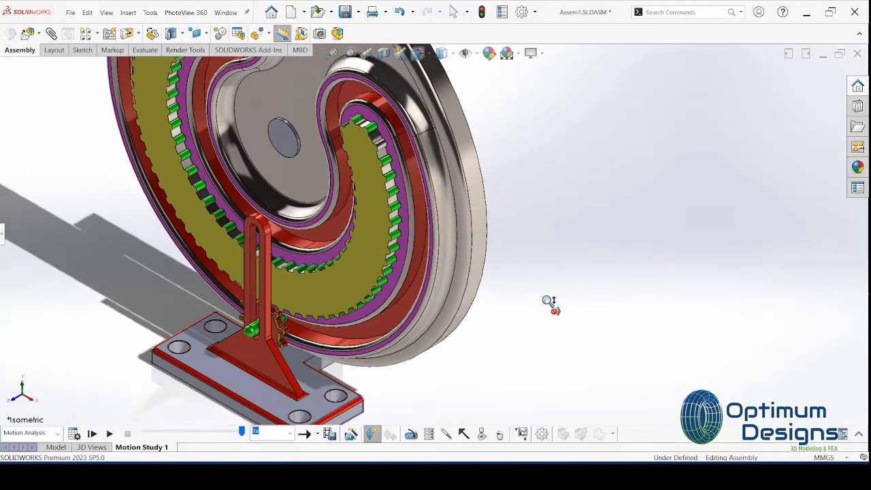
scroll(602, 296, "up", 1)
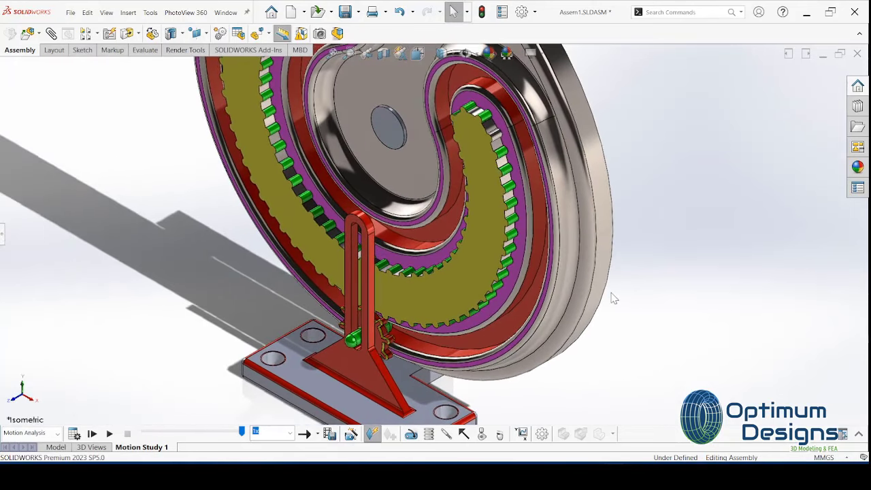
scroll(613, 294, "up", 2)
middle_click_drag(546, 281, 556, 315, "ctrl")
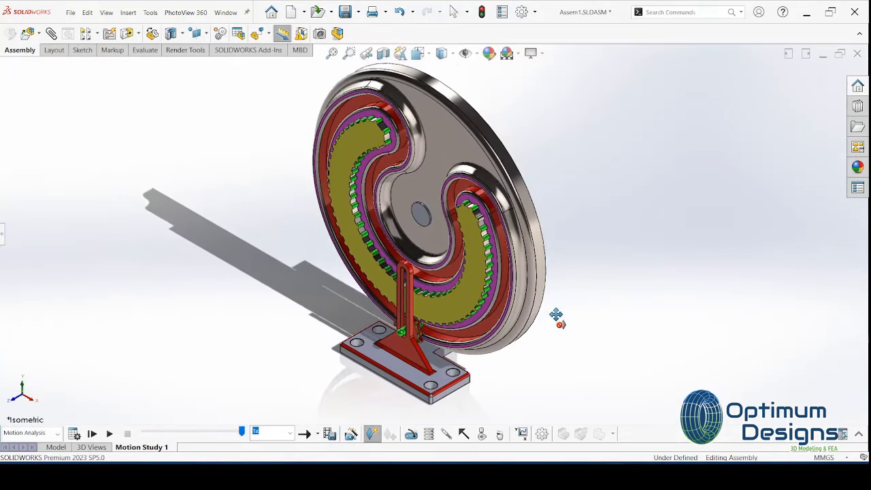
left_click(184, 50)
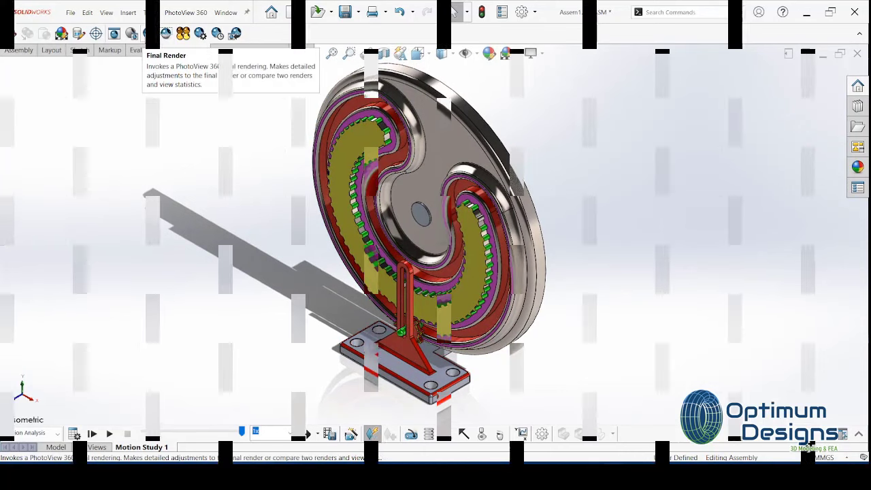